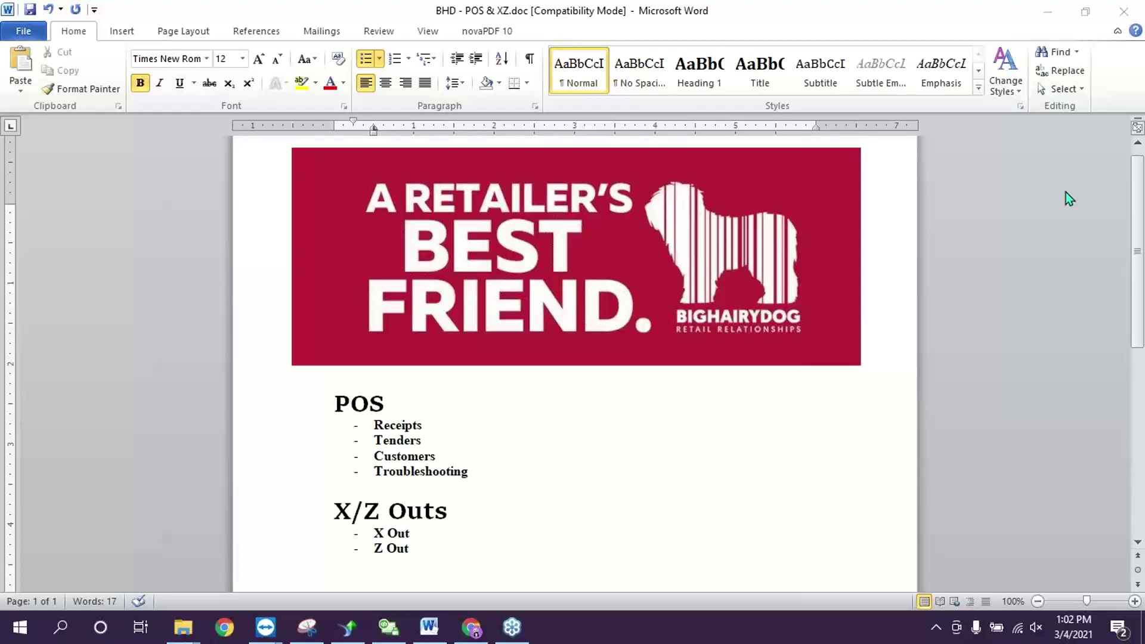
- Switch from the Word training outline to QuickBooks Point of Sale
click(388, 627)
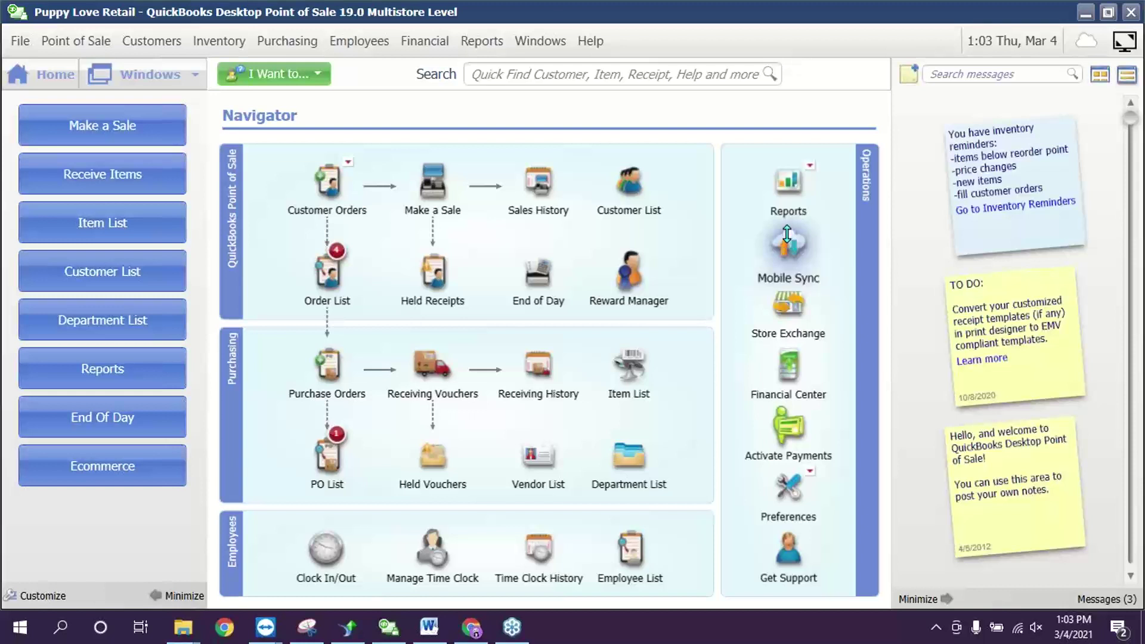
- Start a new sale from the Navigator's Make a Sale option
click(436, 192)
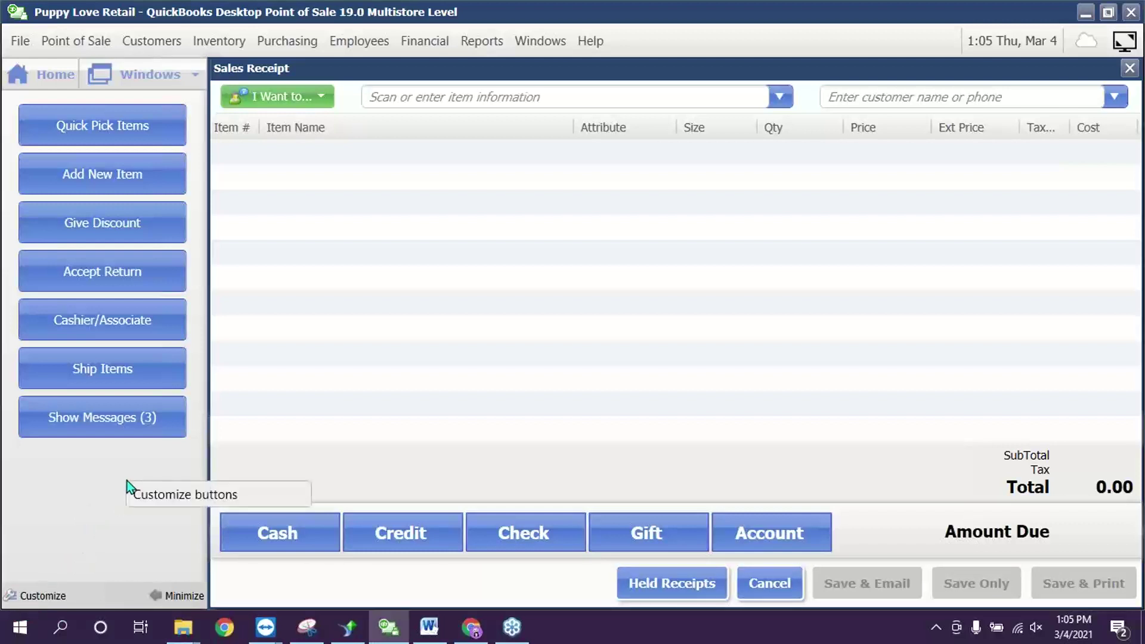
- Shrink the Item Name column and show the Avail Qty column on the receipt grid
click(193, 500)
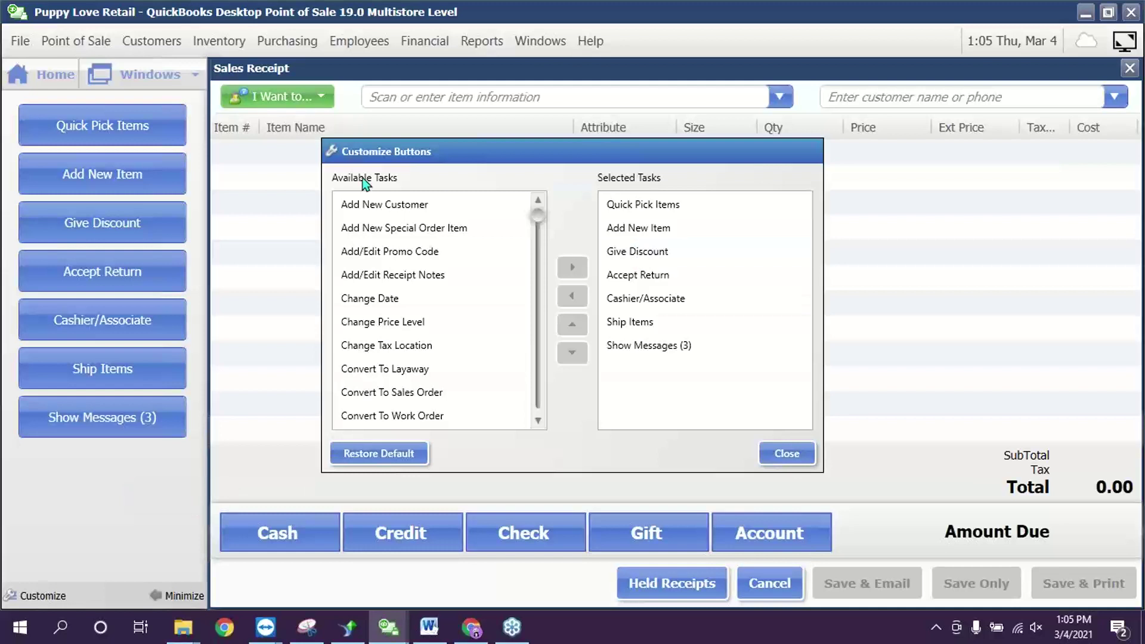
click(795, 455)
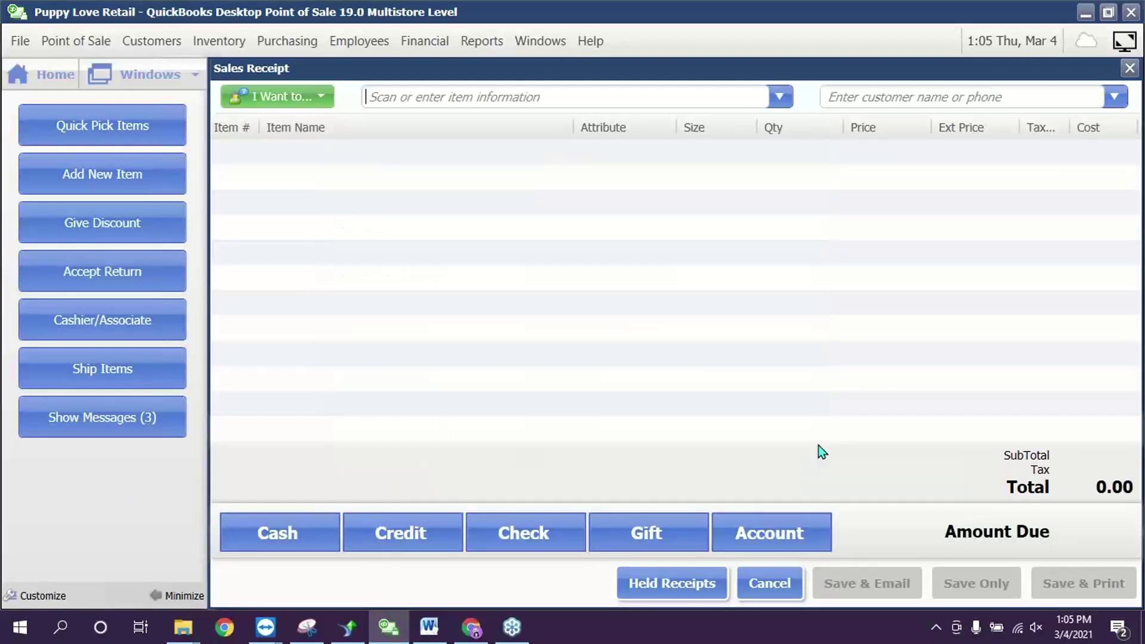
drag(574, 127, 417, 133)
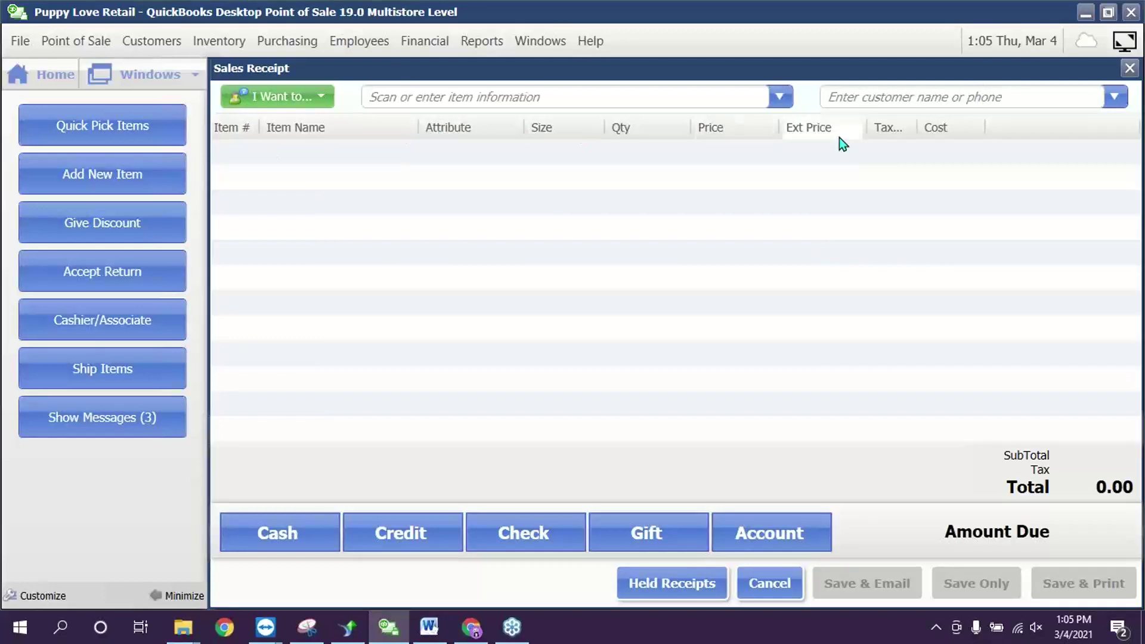
right_click(1010, 128)
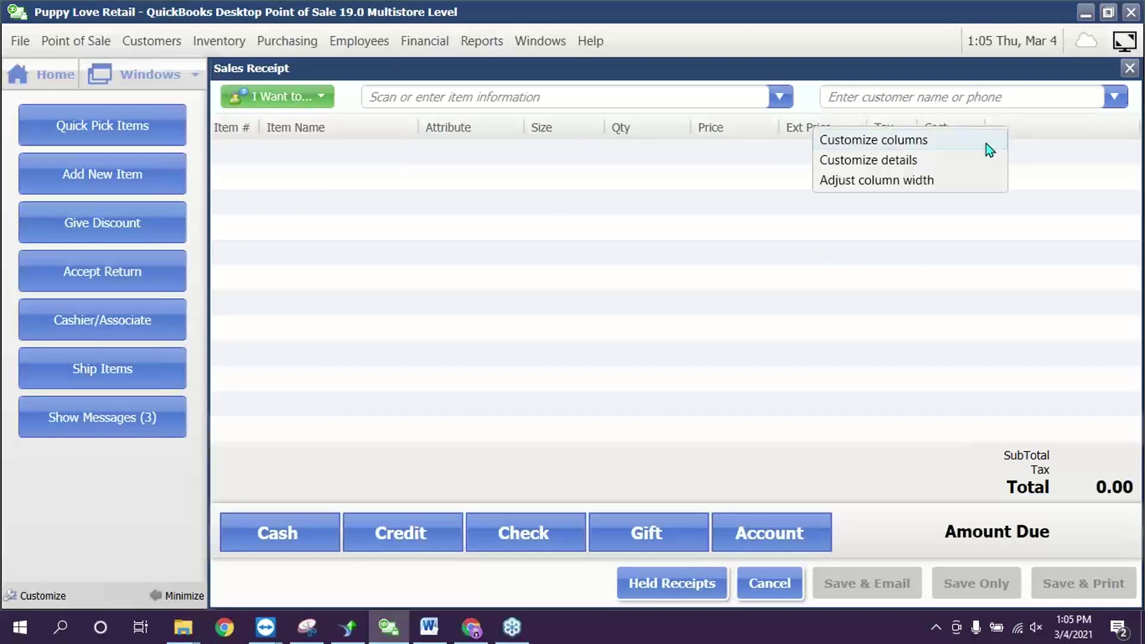
click(868, 146)
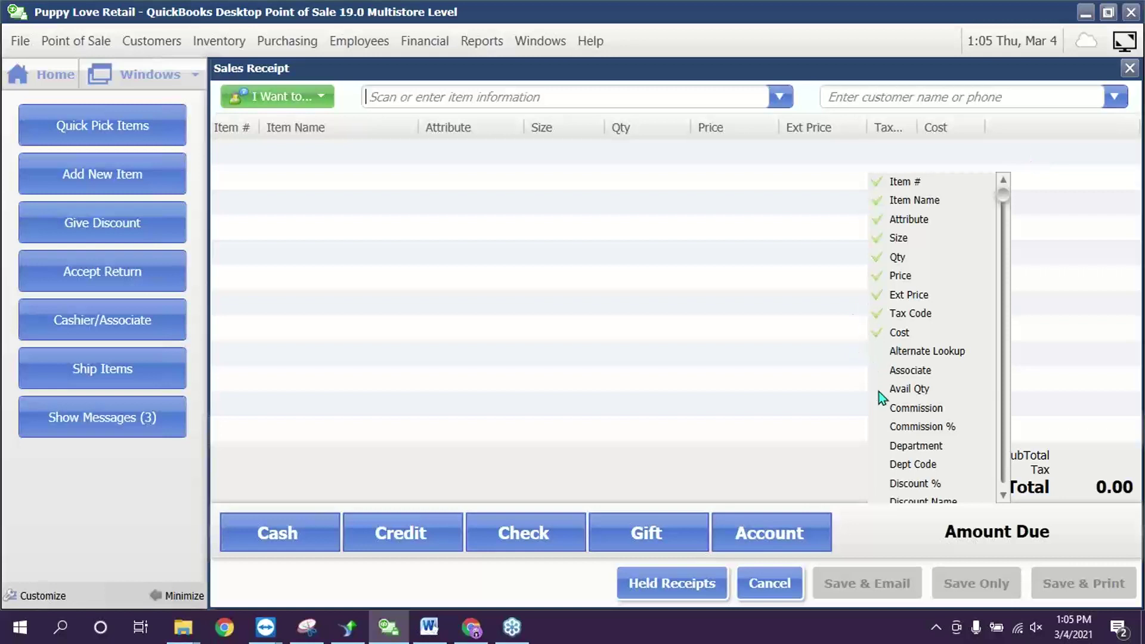
click(911, 387)
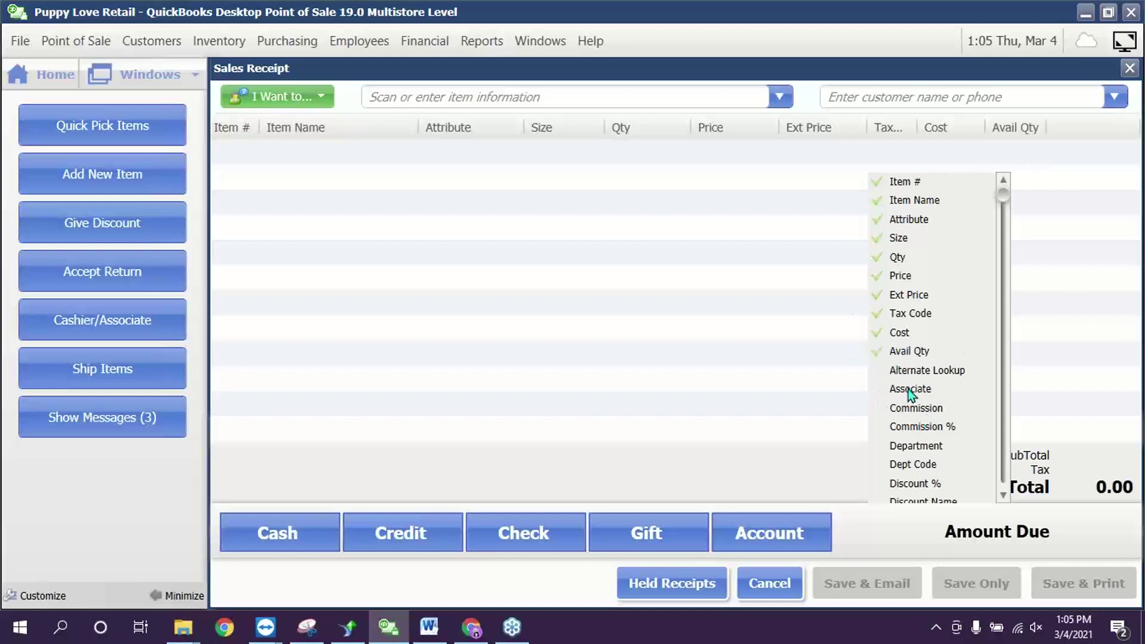
click(574, 283)
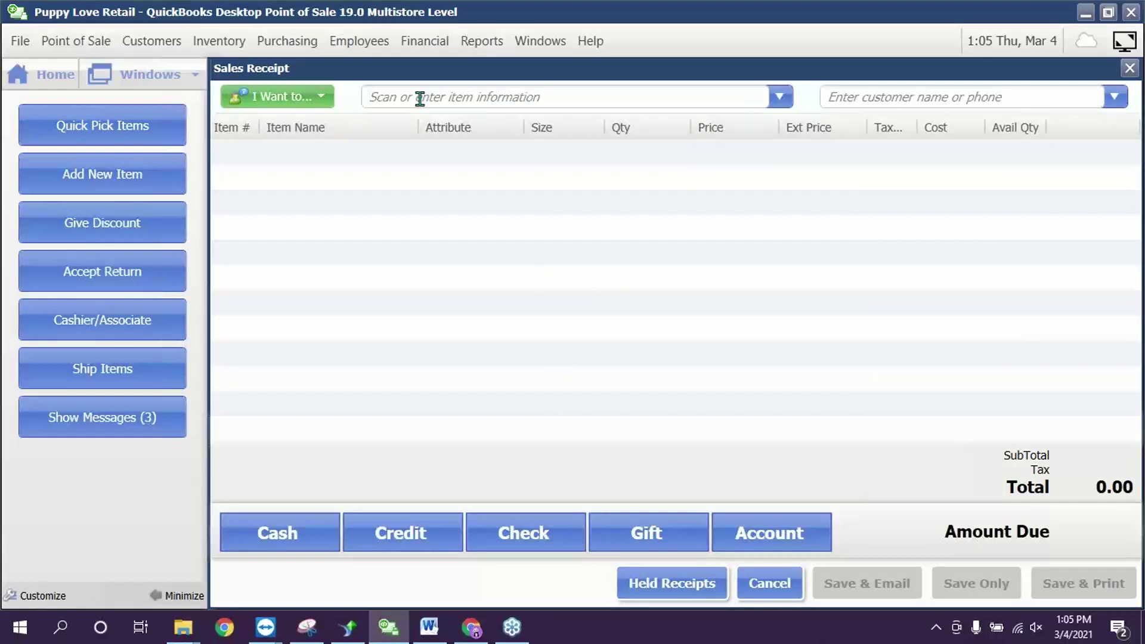
- Add Yellow Tennis Balls (item 320) to the receipt, overriding the insufficient-quantity warning
text(t)
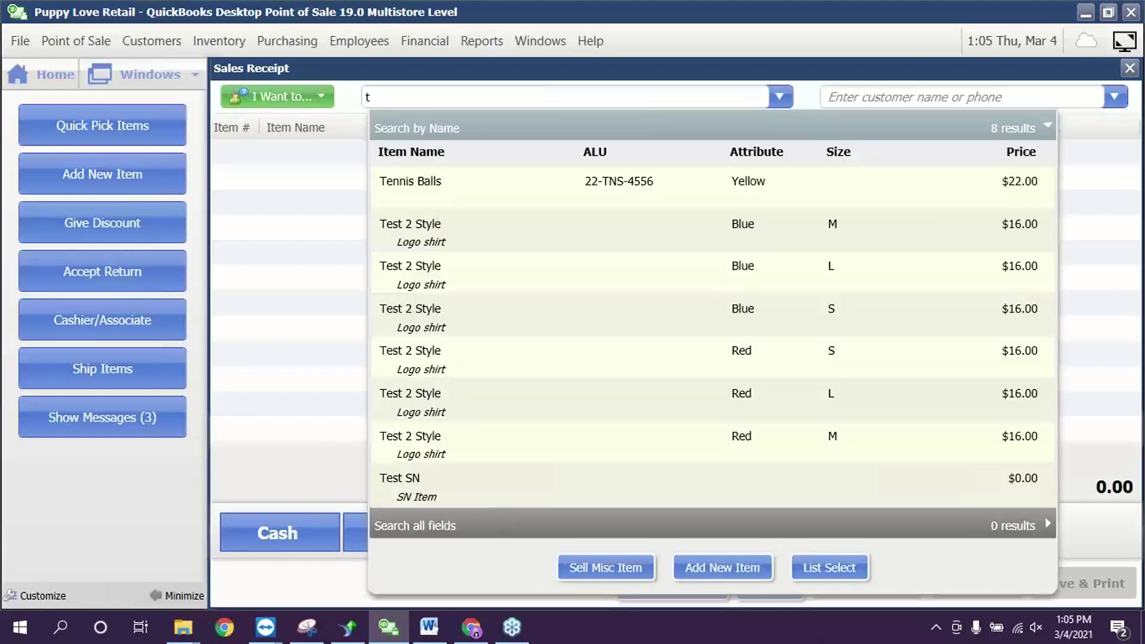
click(724, 190)
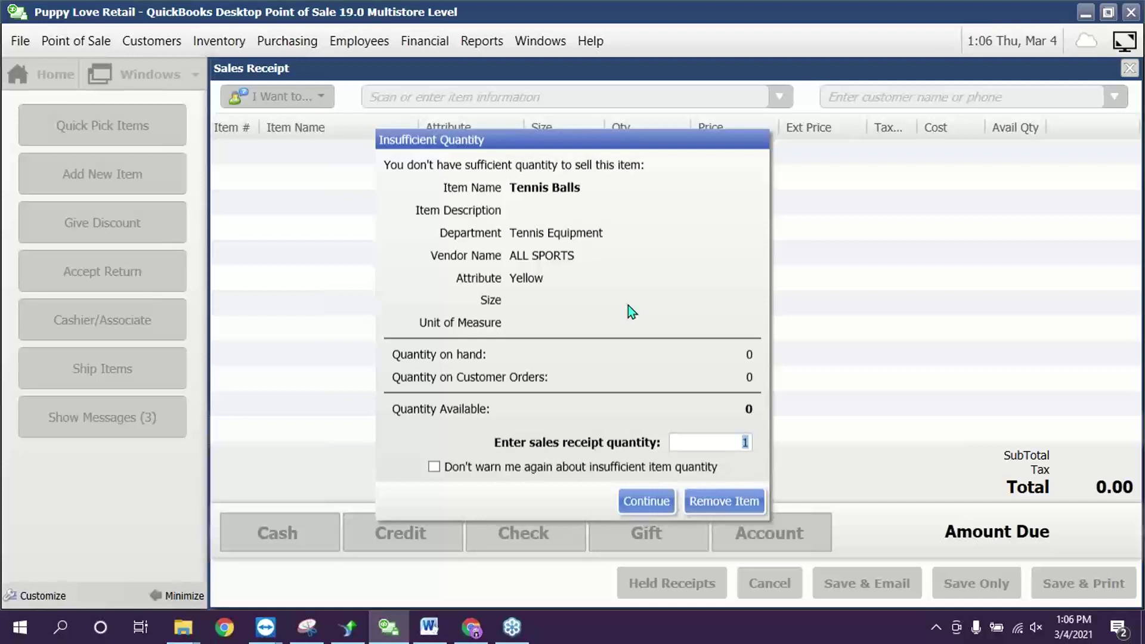
click(647, 502)
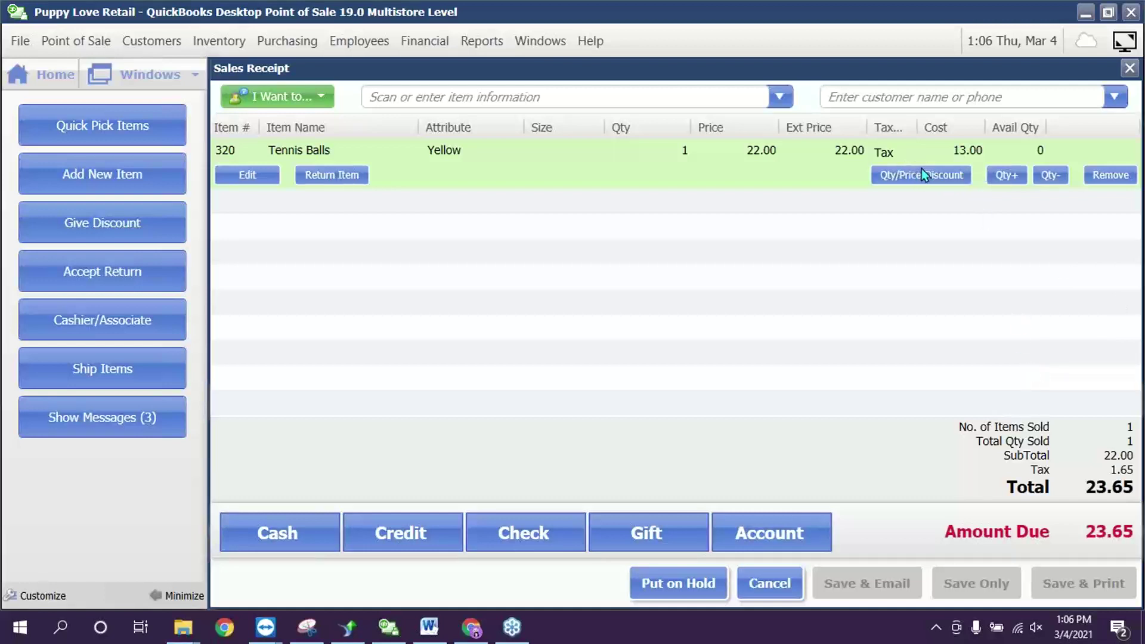
- Mark the Tennis Balls line as a return from receipt 821, then remove it
click(707, 296)
click(432, 151)
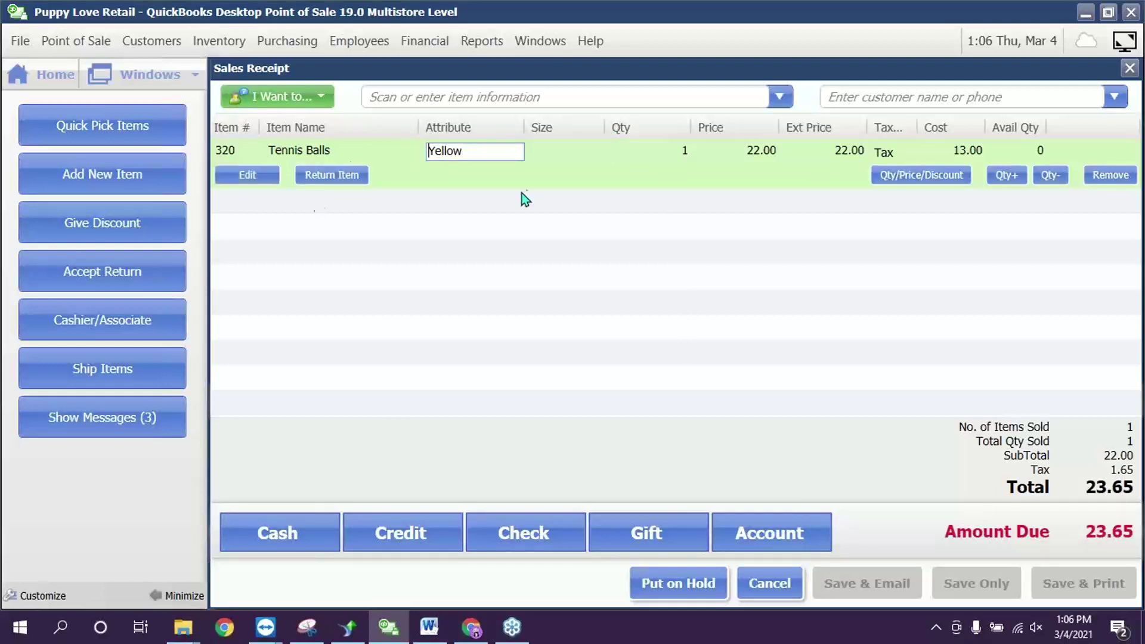
click(680, 150)
click(379, 157)
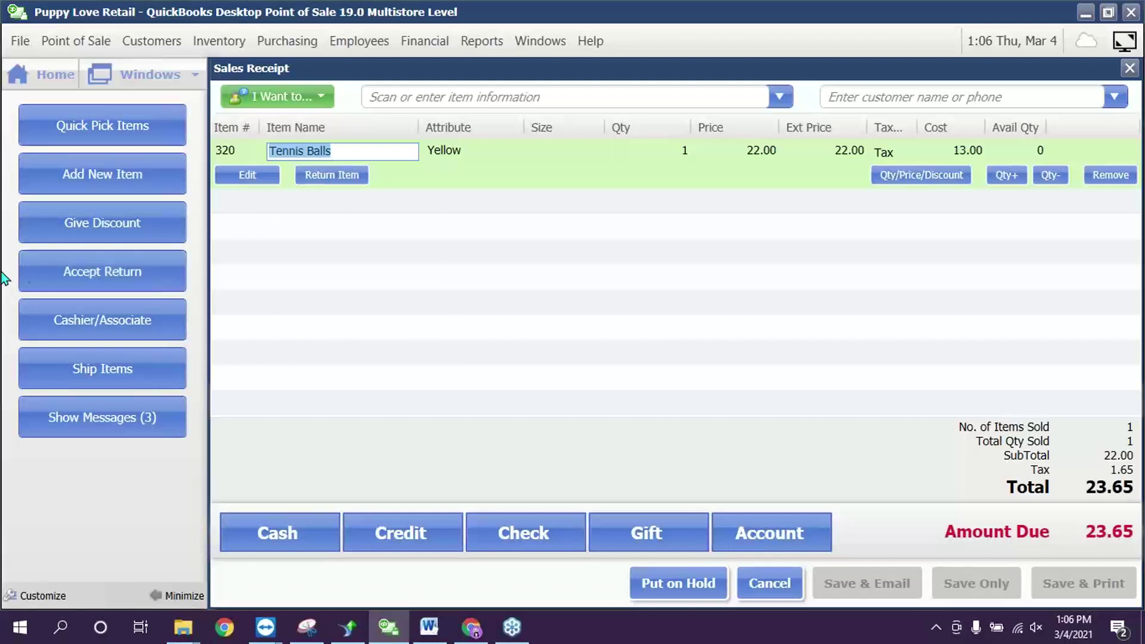
click(345, 179)
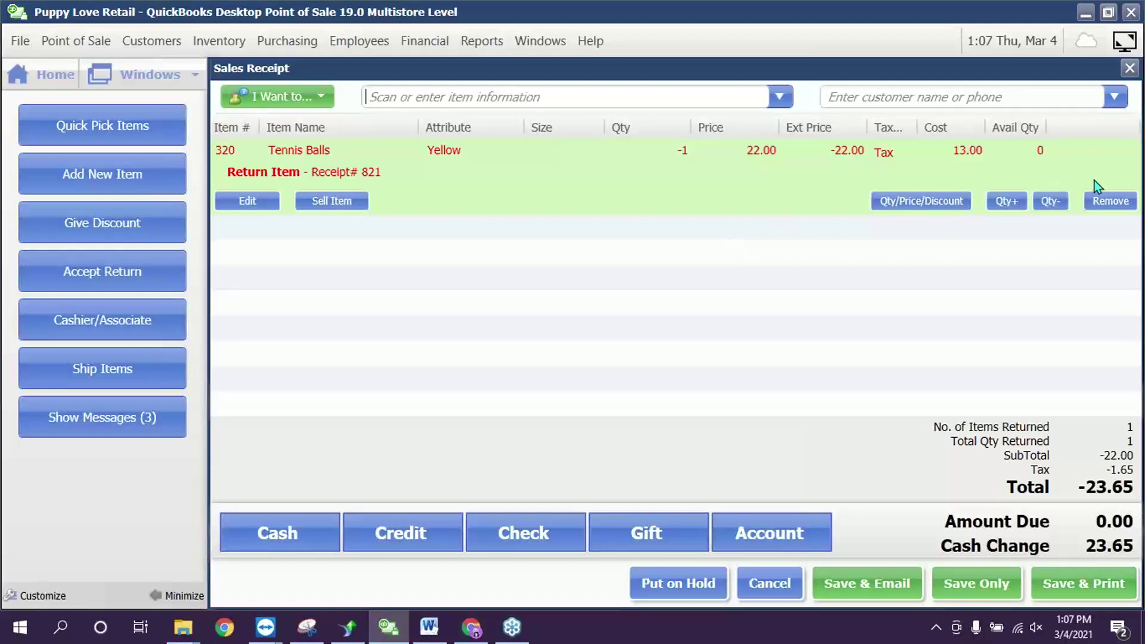
click(1101, 200)
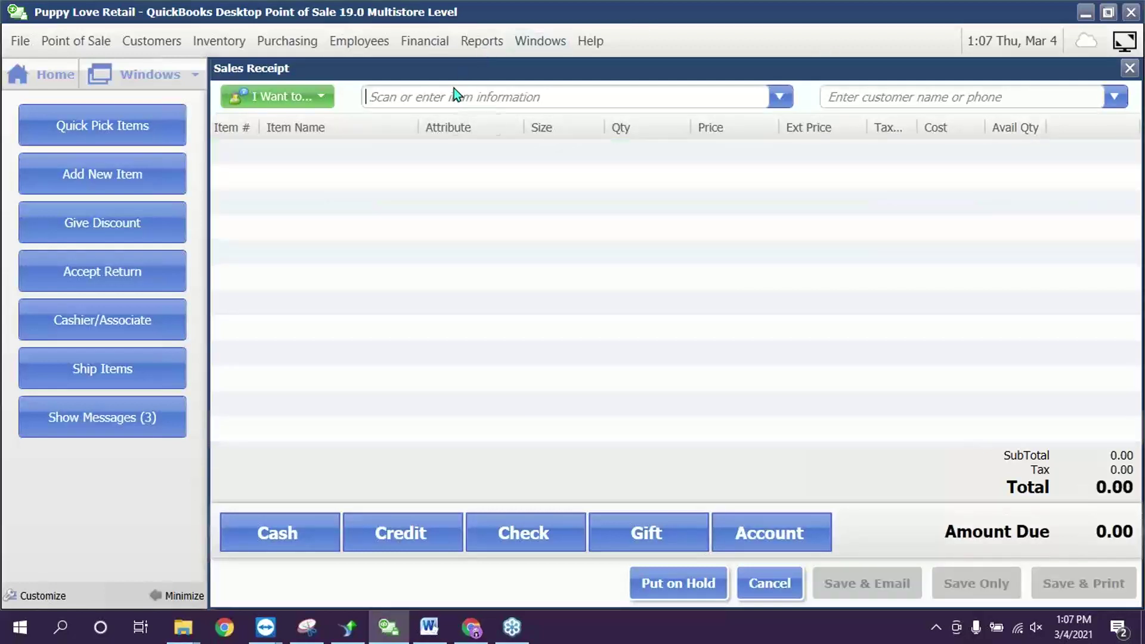
- Re-add Yellow Tennis Balls at 22.00, reviewing the discount names but applying no discount
text(t)
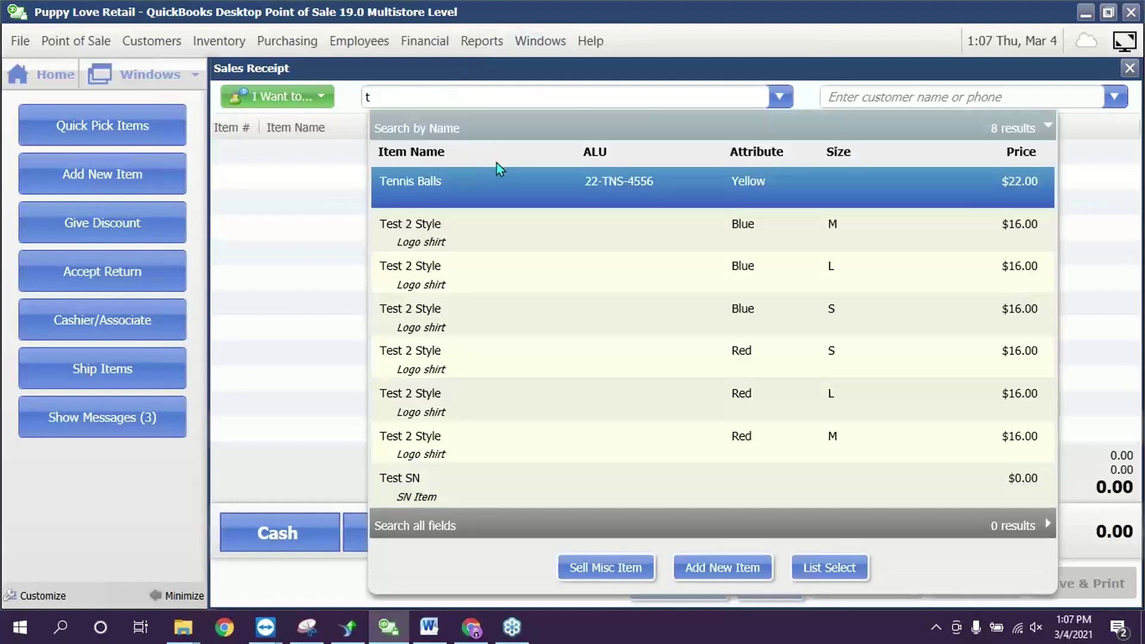
click(503, 193)
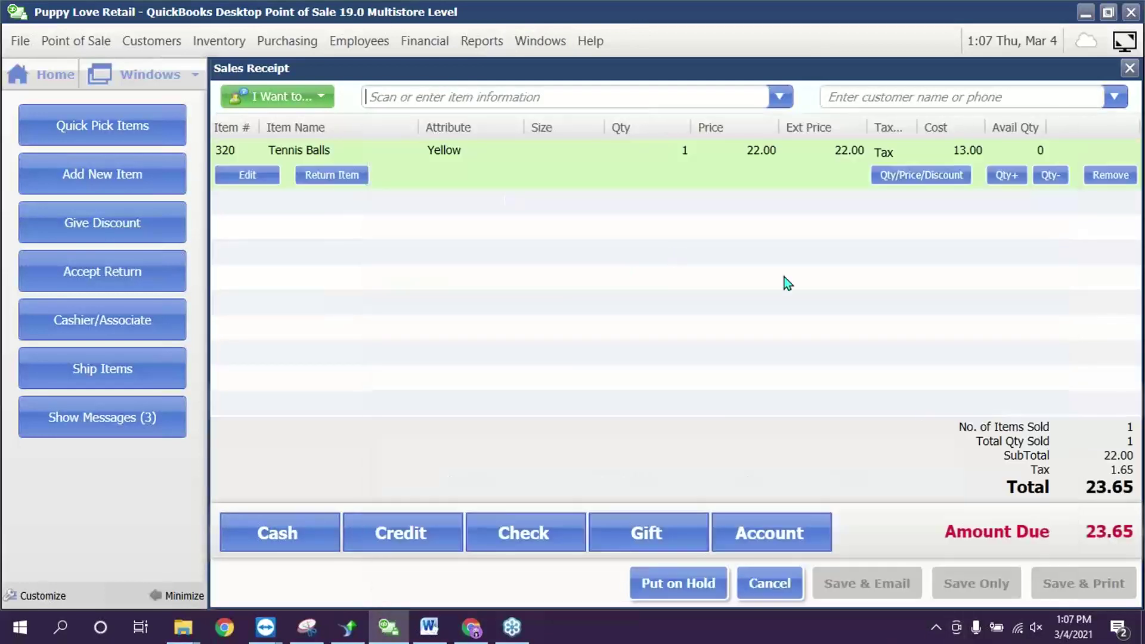
click(928, 178)
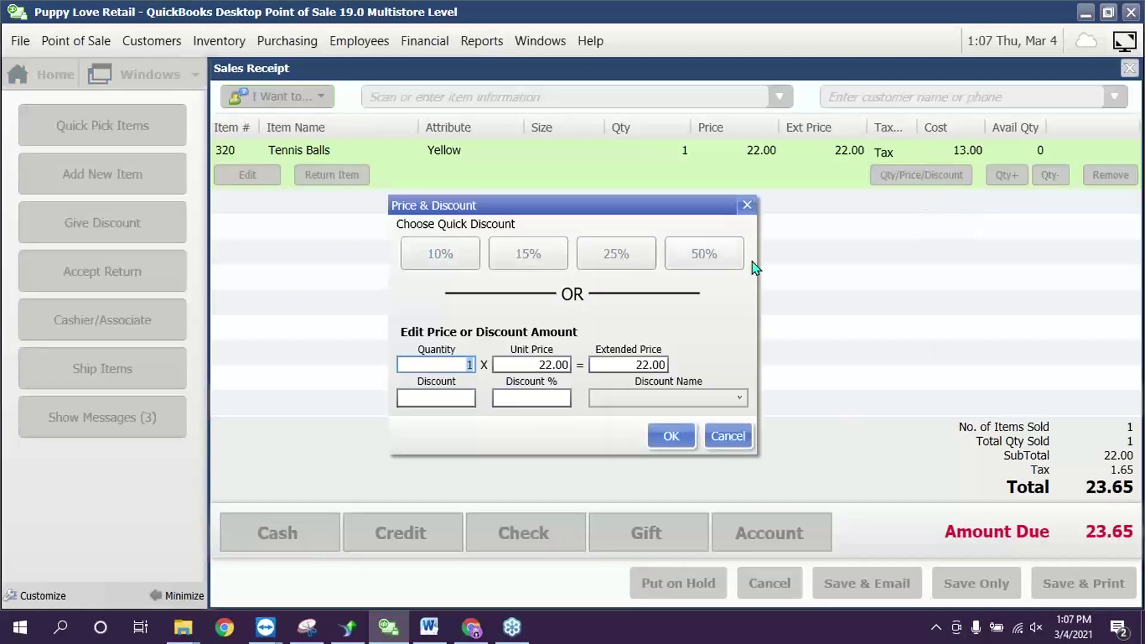
click(534, 398)
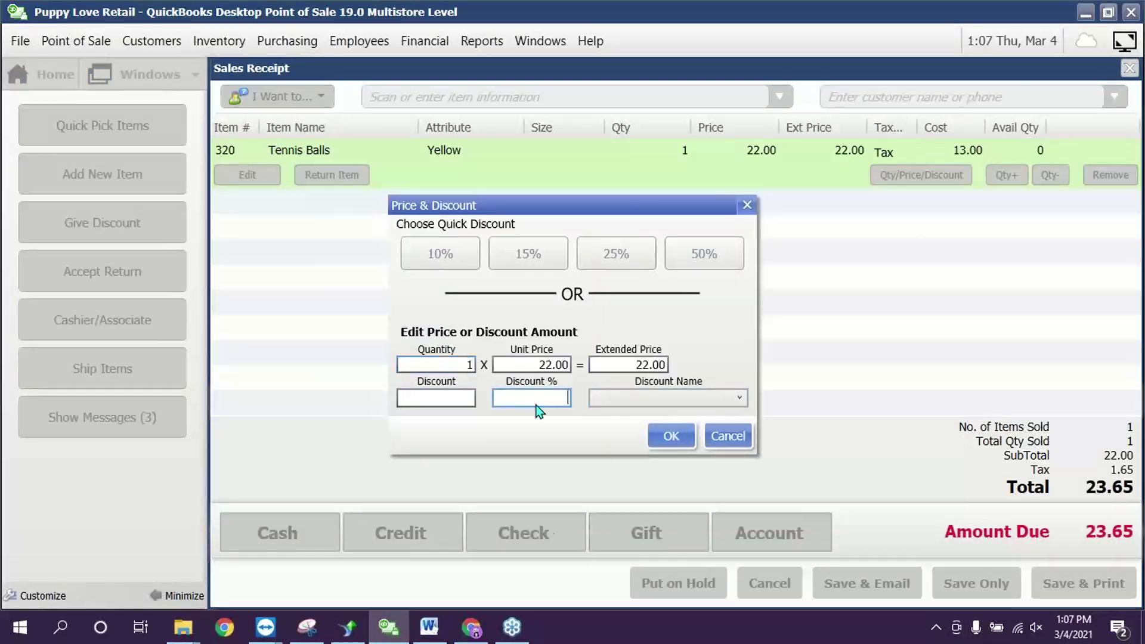
click(639, 400)
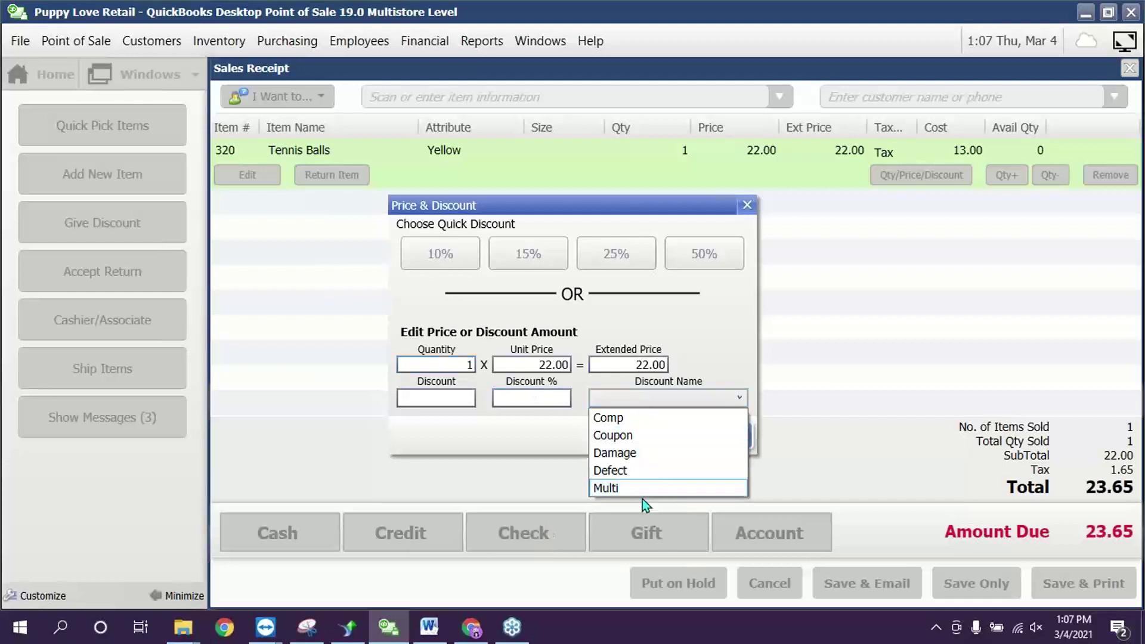
click(745, 505)
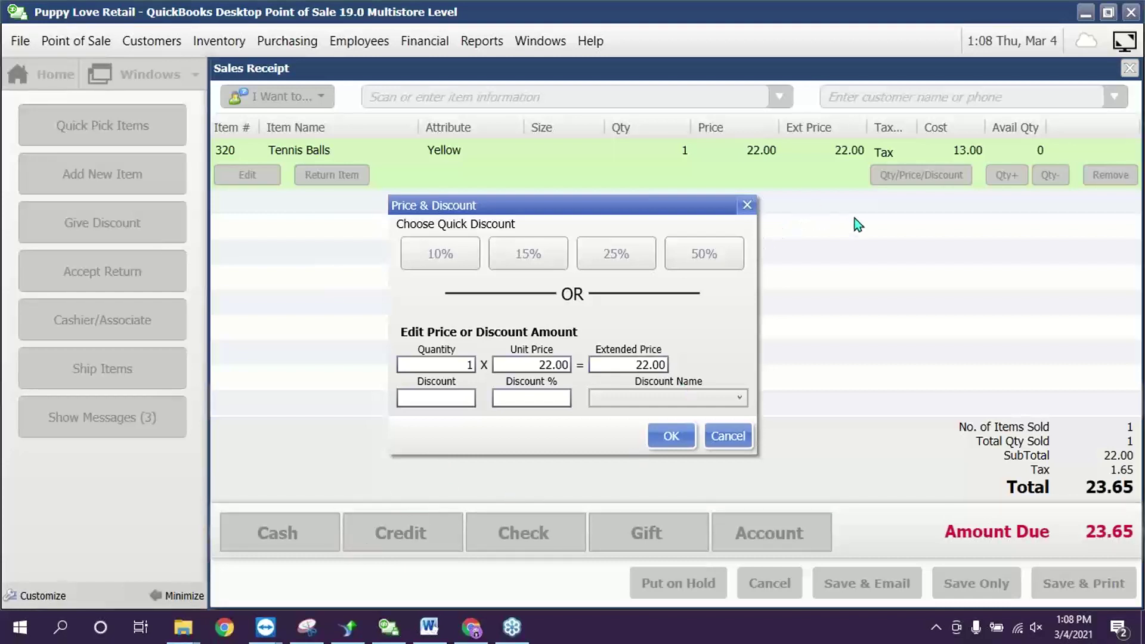
click(749, 204)
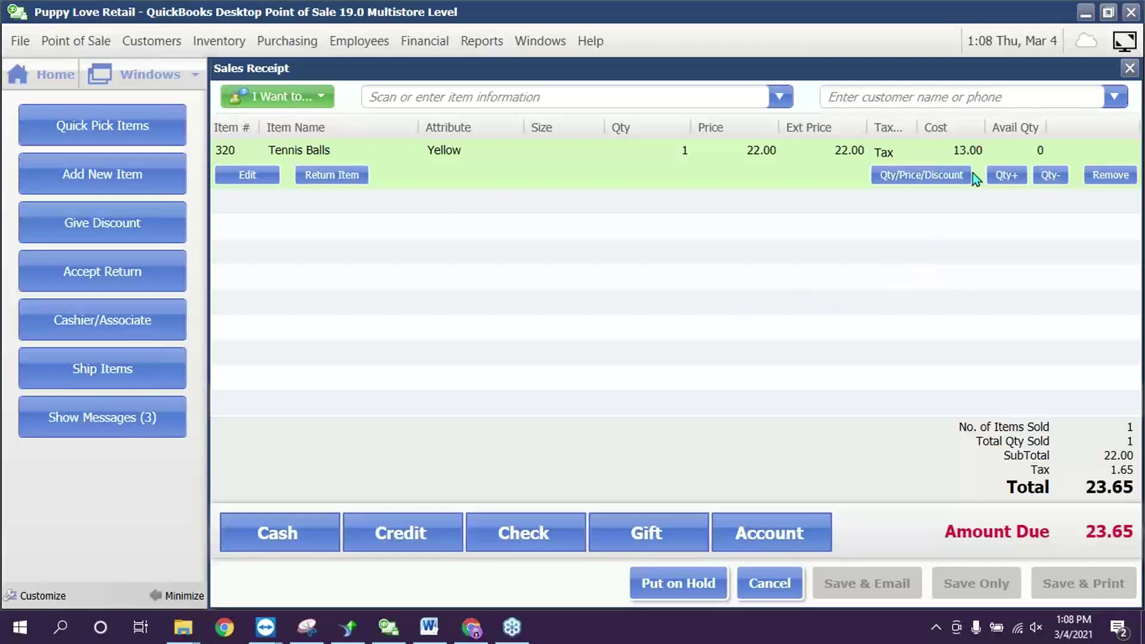
- Mark the Tennis Balls line as a return and remove it, emptying the receipt
click(361, 177)
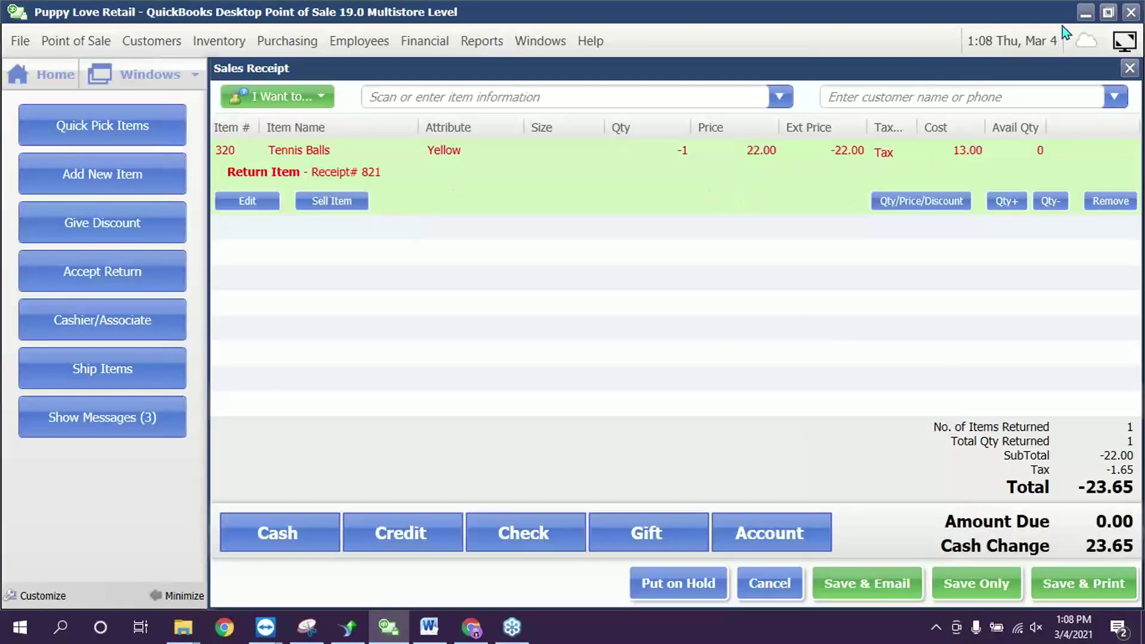
click(1123, 200)
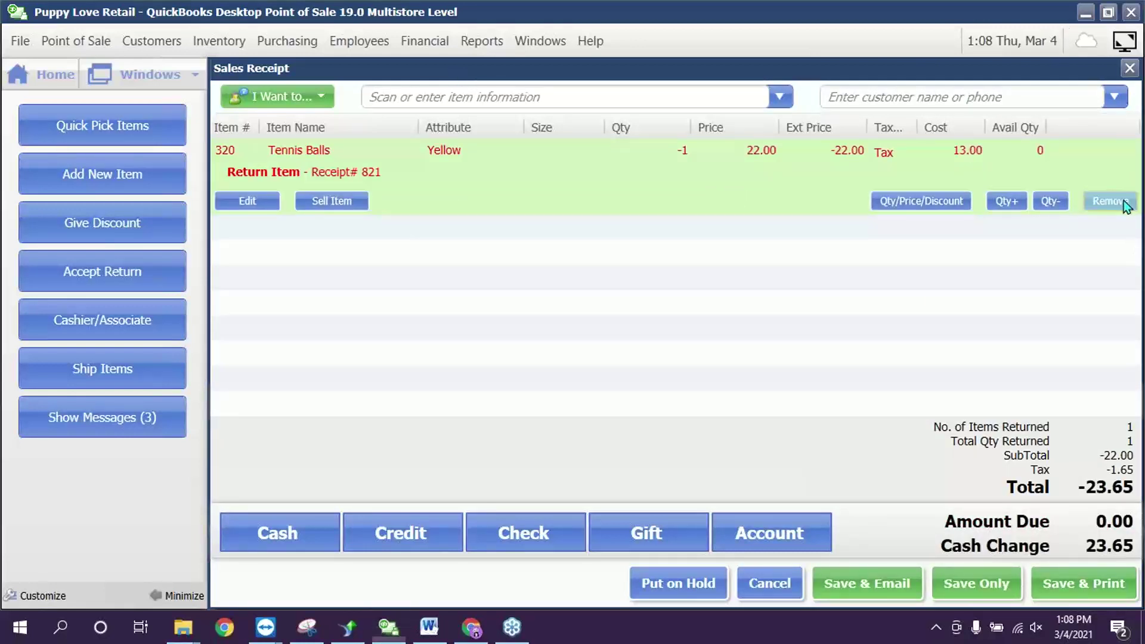
click(429, 627)
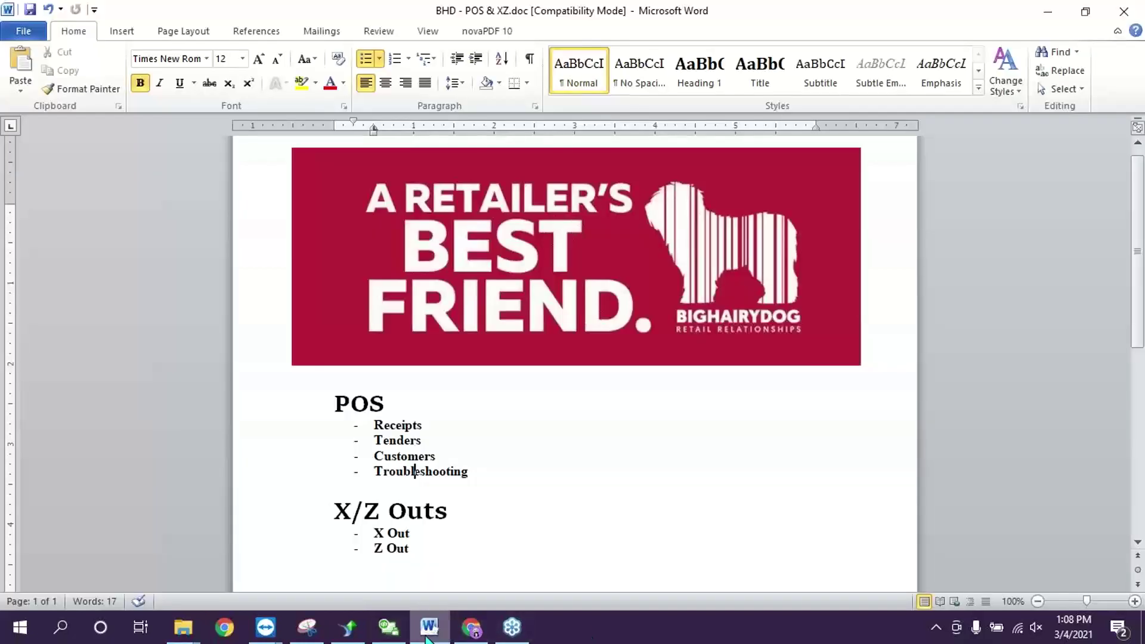
click(391, 632)
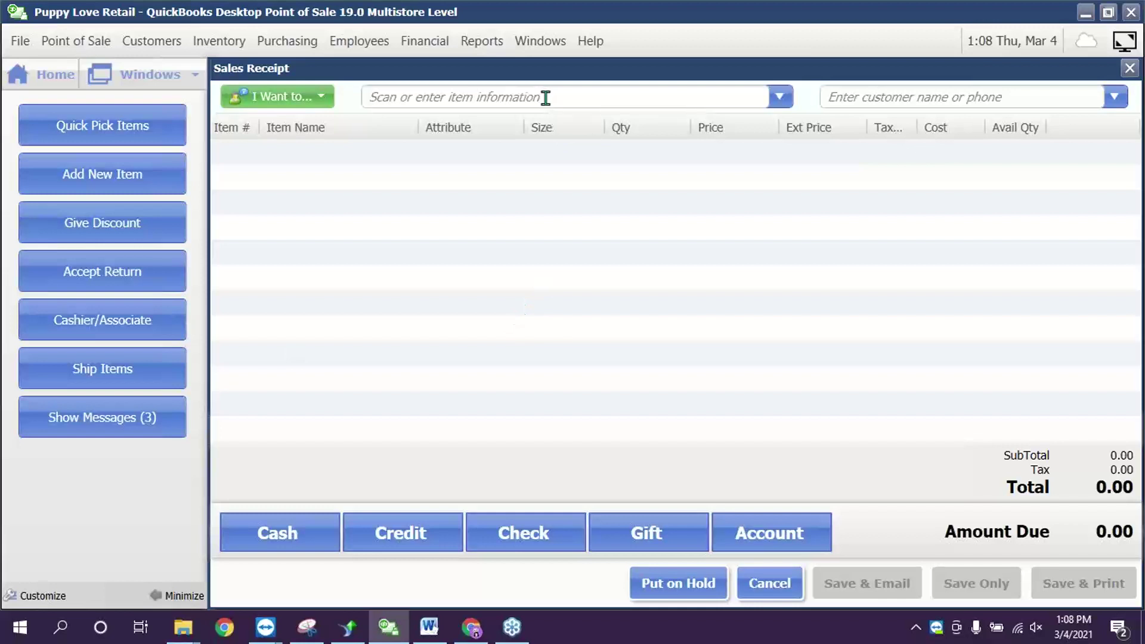
- Add Tennis Balls back from the search results and bring up its price and discount settings
text(te)
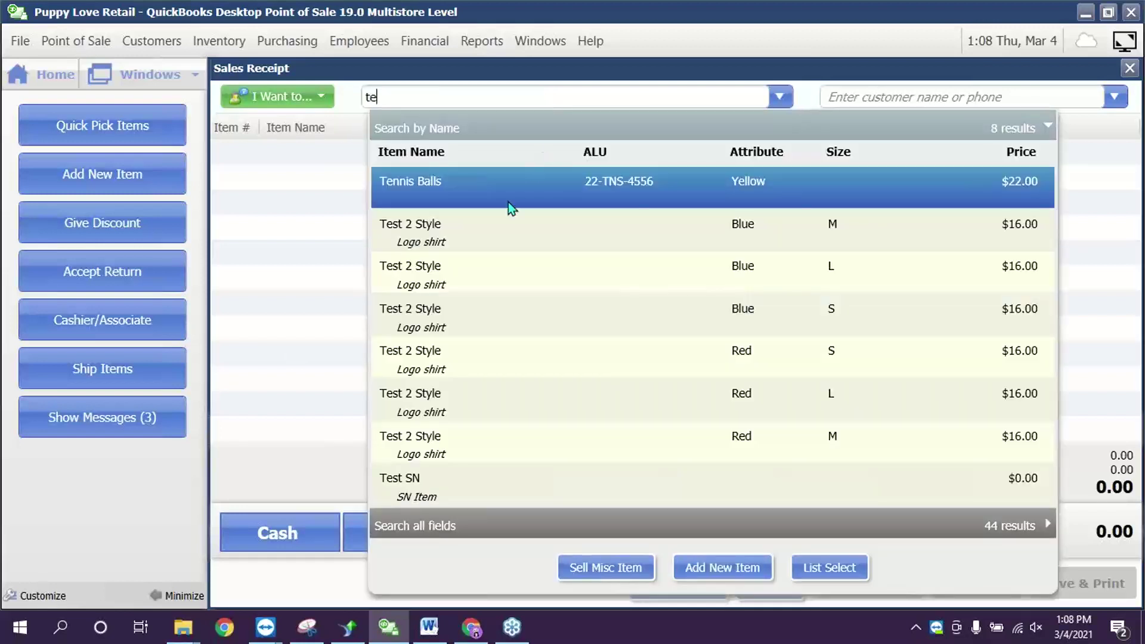
click(500, 194)
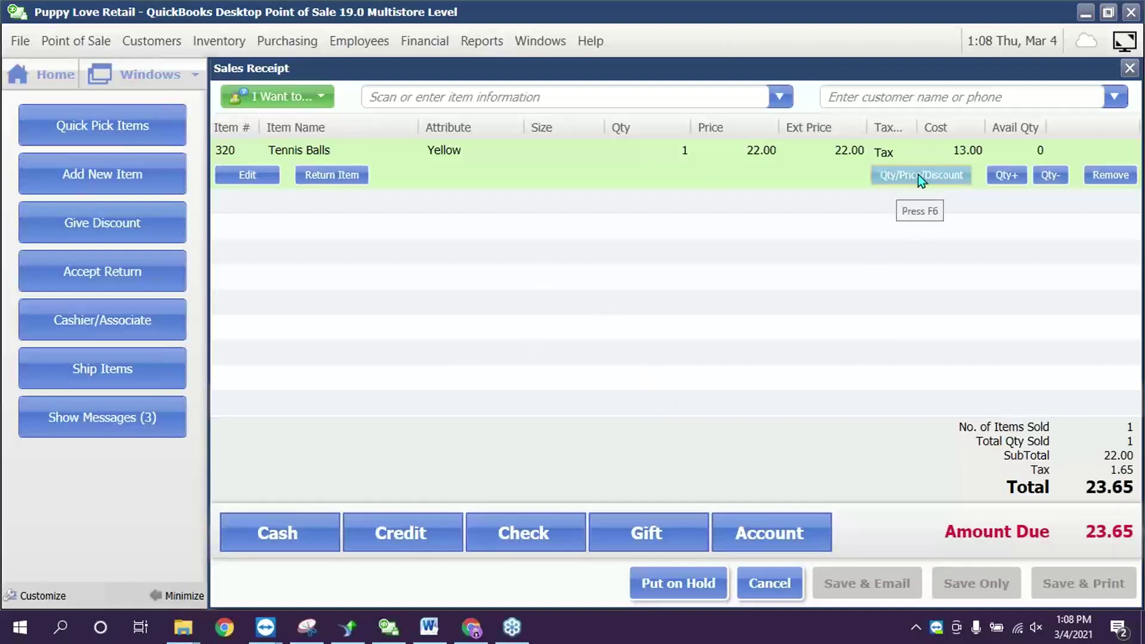
click(946, 176)
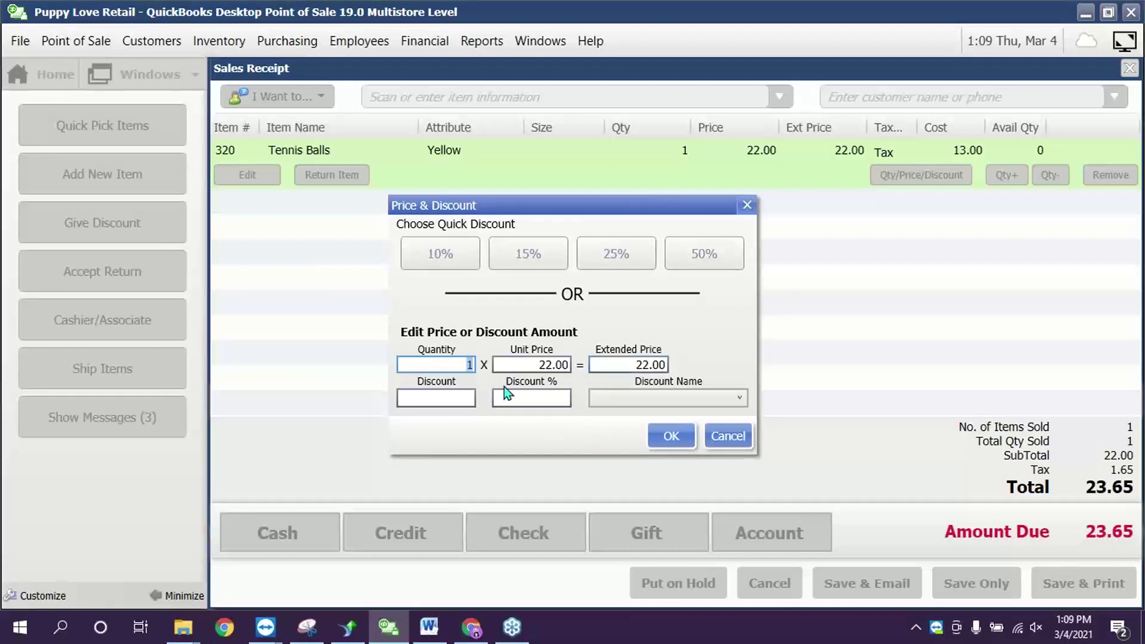
- Select the 22.00 price and quantity 1 values, then move into the Discount % field
click(523, 365)
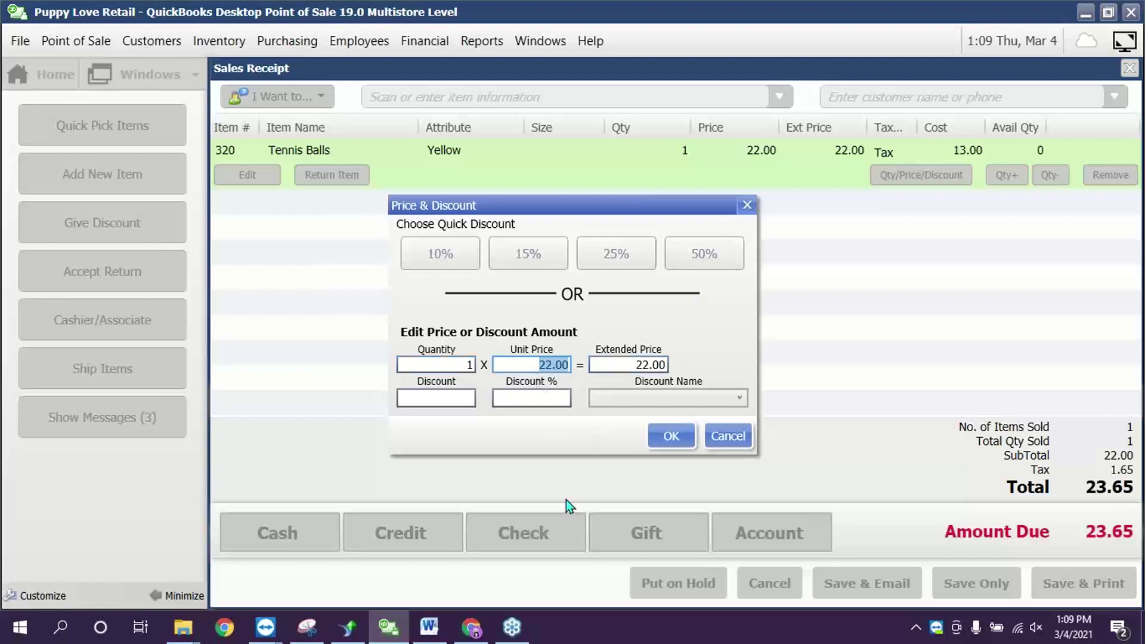
click(448, 364)
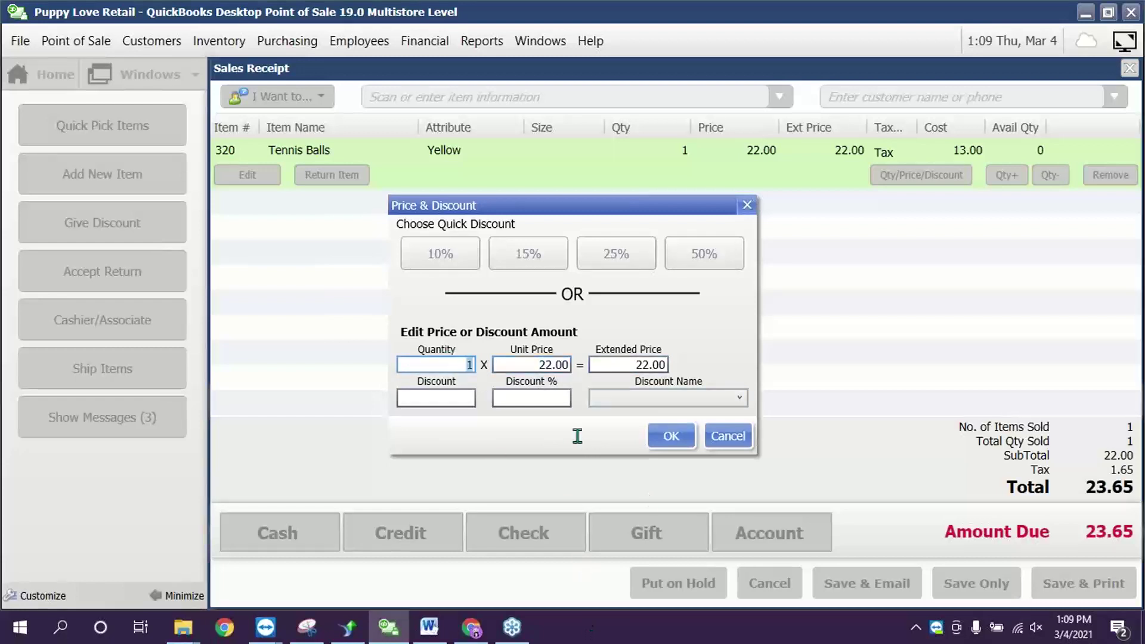
click(534, 398)
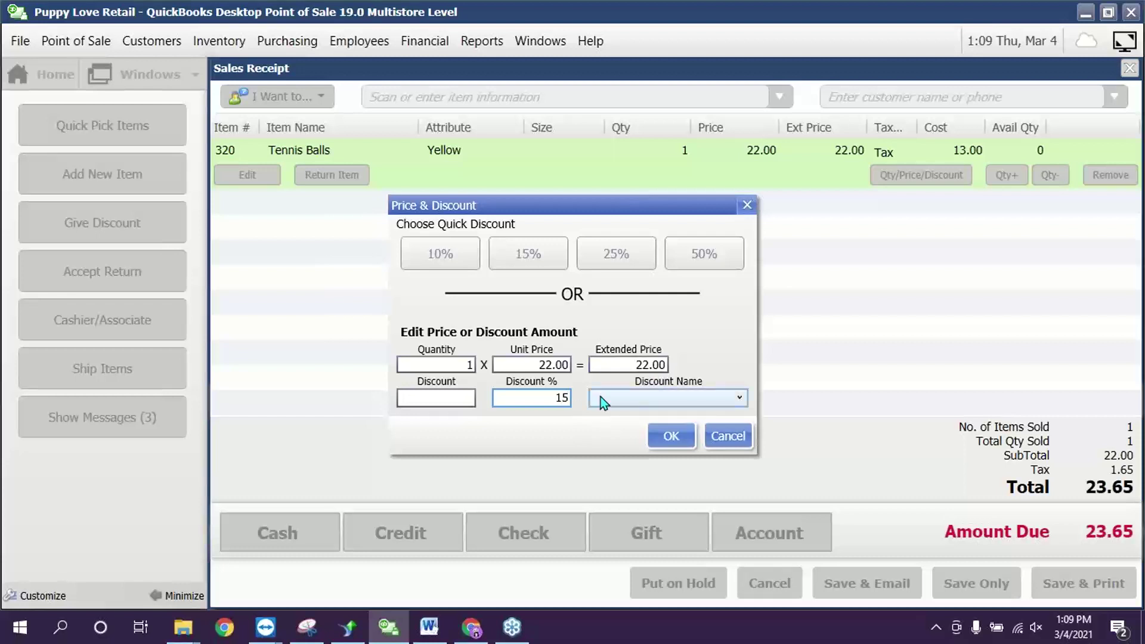
- Label the 15% discount as Coupon and confirm, so Tennis Balls sell at 18.70
click(600, 398)
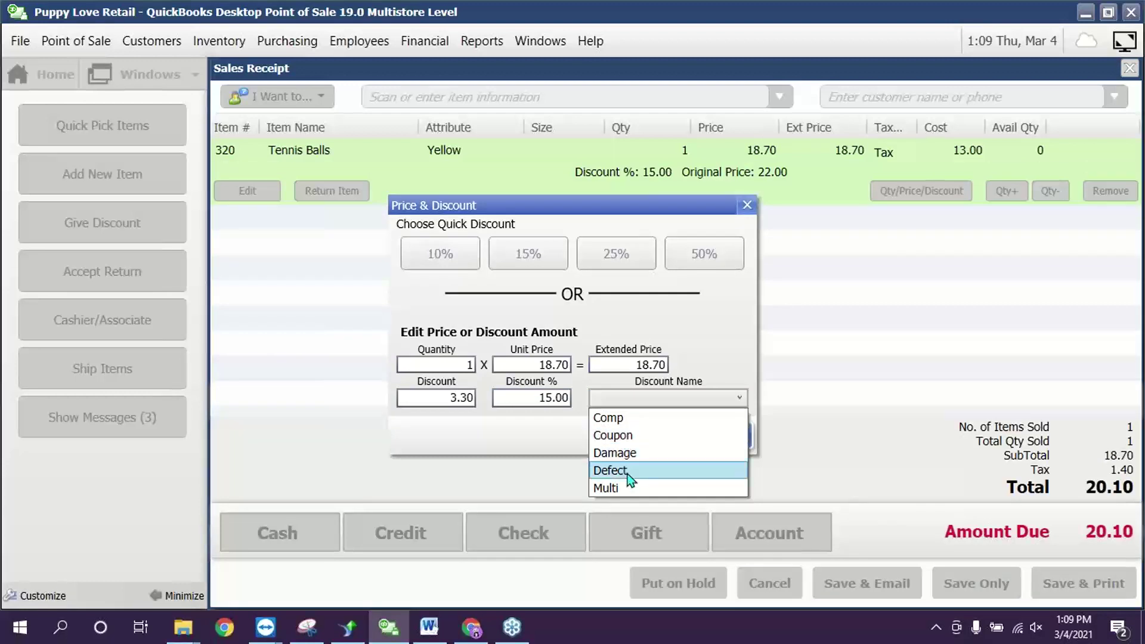
click(624, 435)
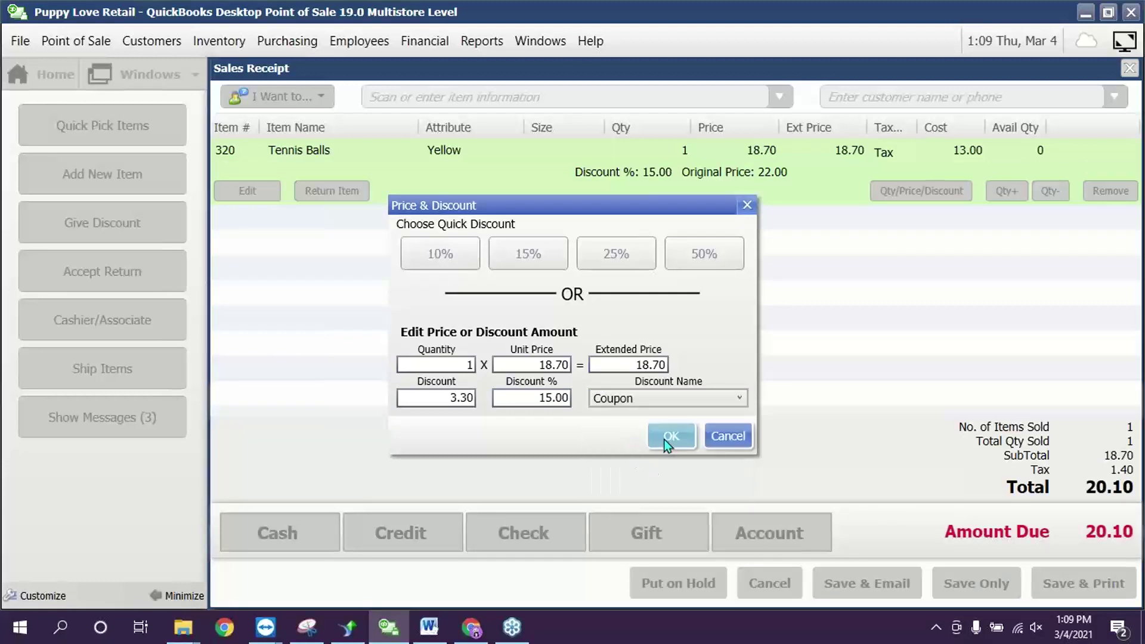
click(668, 441)
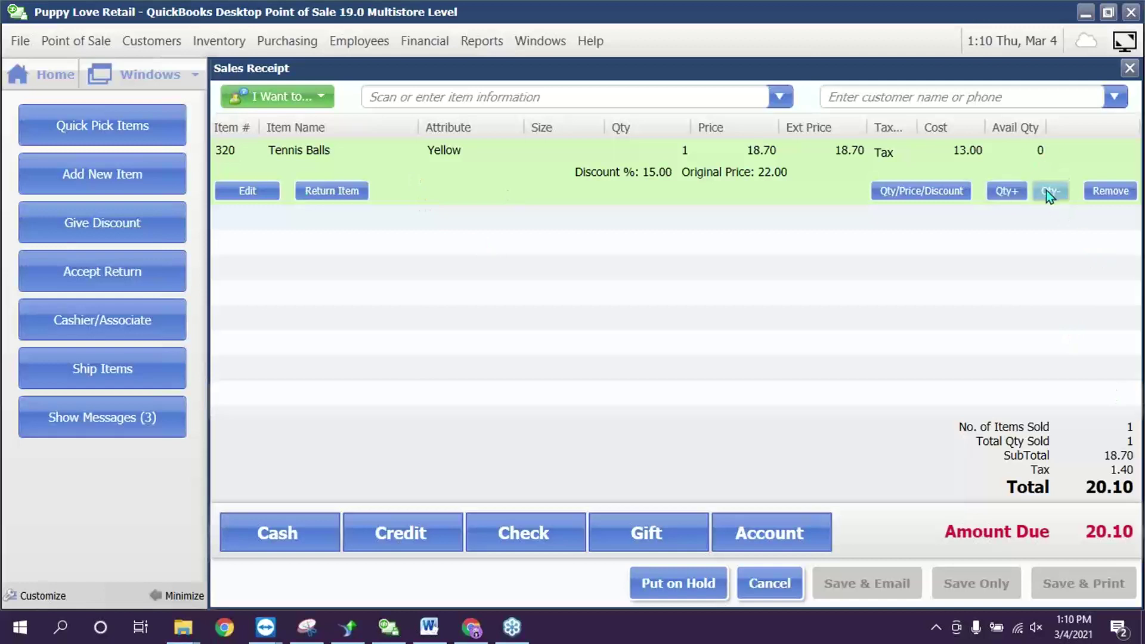
- Raise Tennis Balls to quantity 3 (total 60.31), widen Ext Price, and view Tax choices
click(1008, 190)
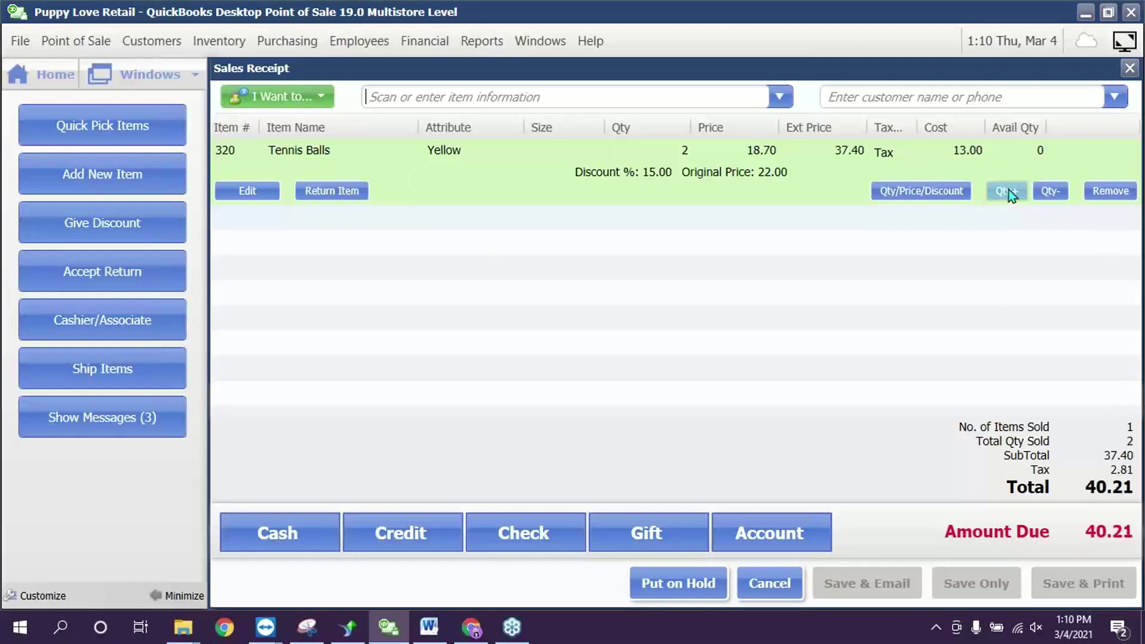
click(1007, 190)
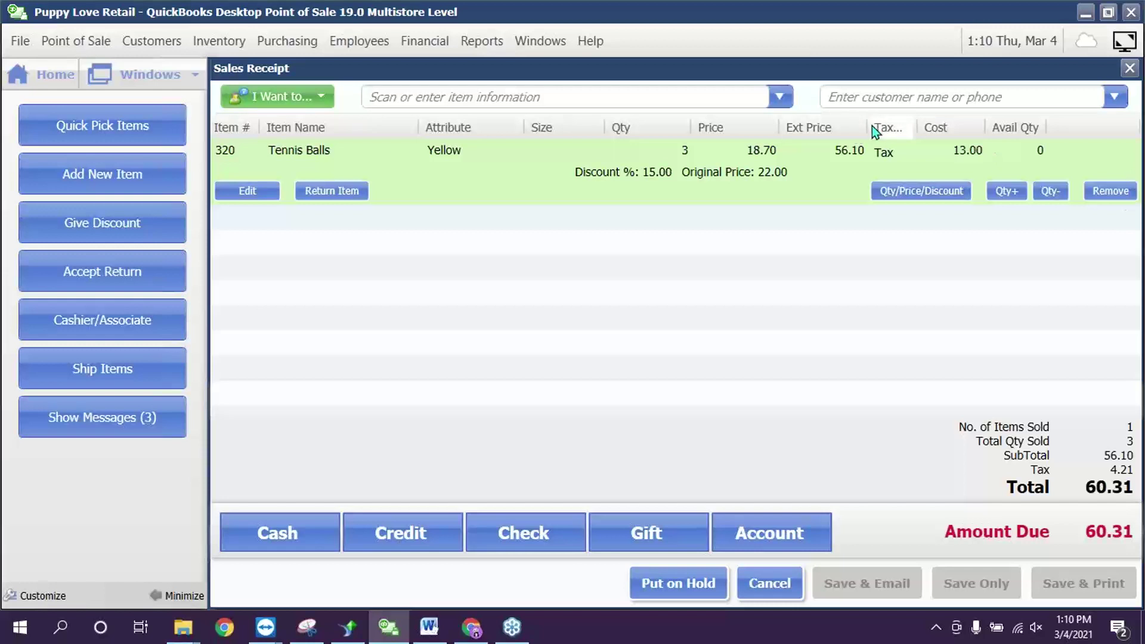
drag(864, 126, 897, 131)
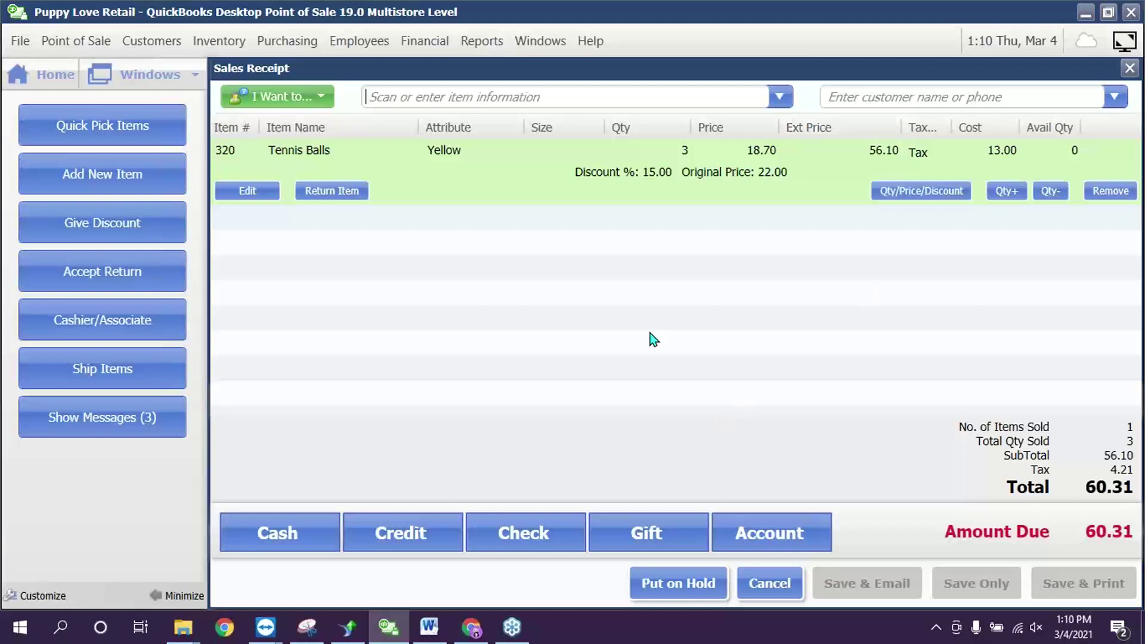
click(933, 157)
click(945, 153)
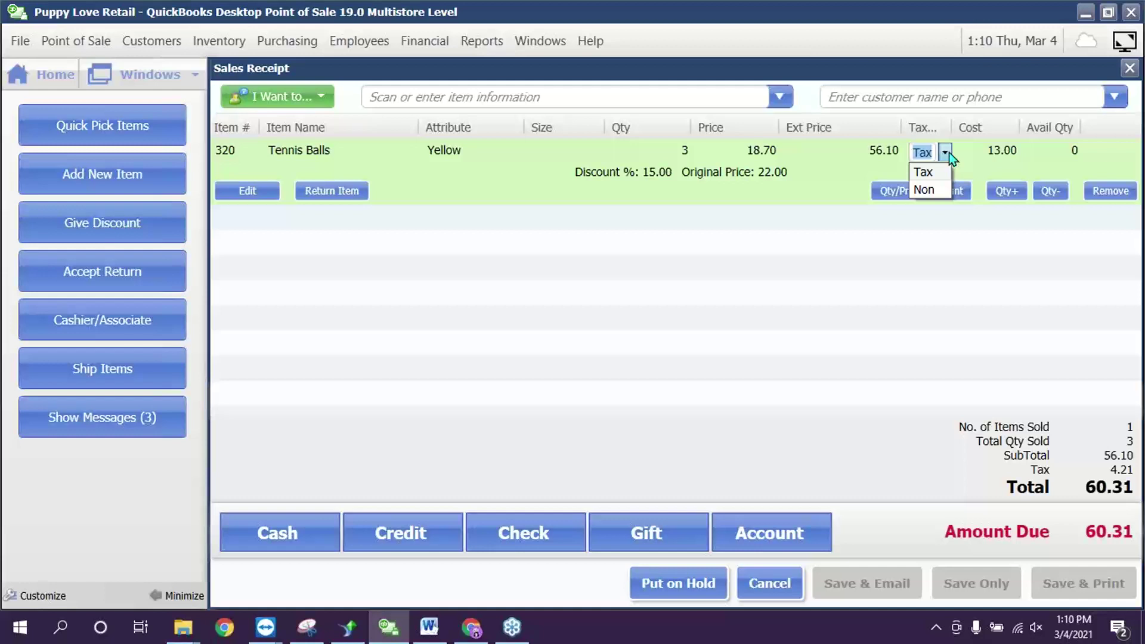
- Leave the sale taxable and add the small blue Test 2 Style item at 16.00
click(790, 218)
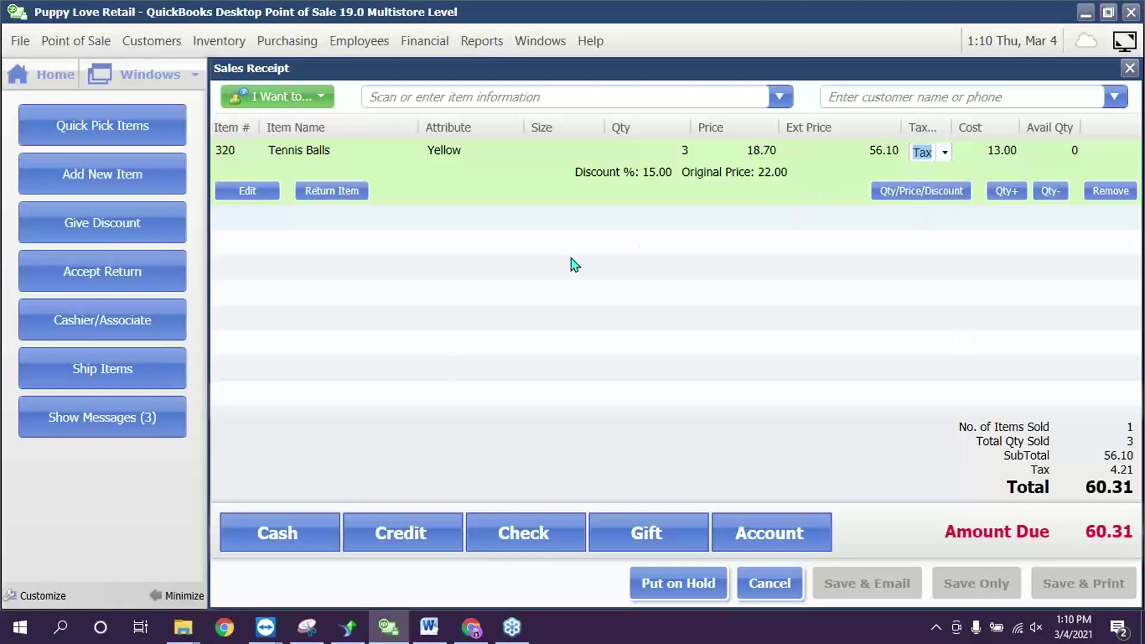
click(508, 97)
text(t)
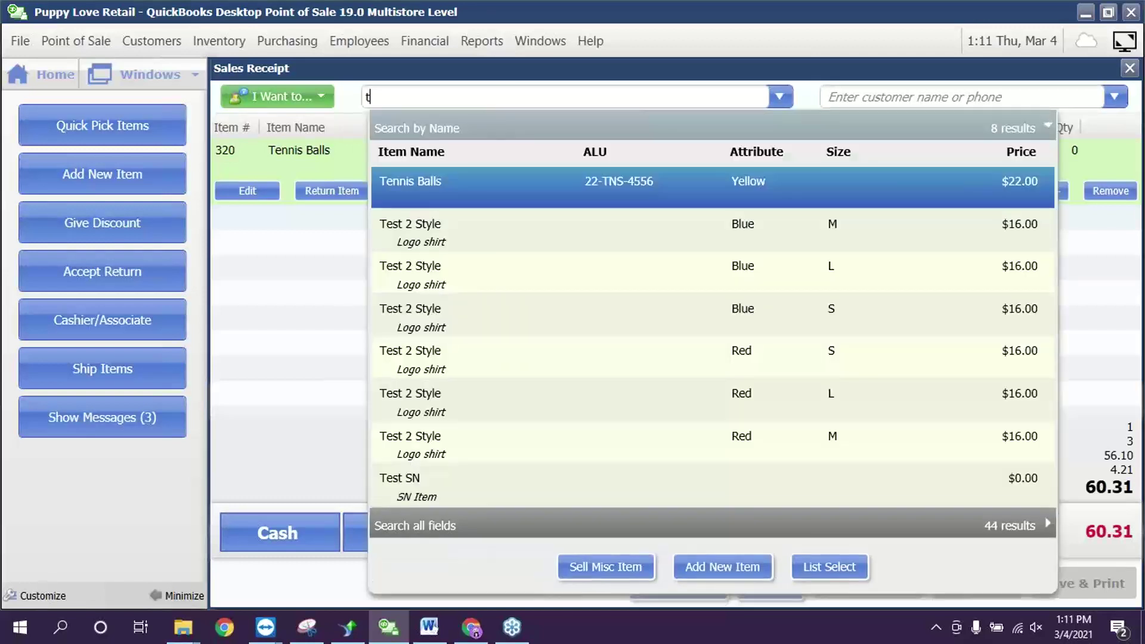
click(524, 307)
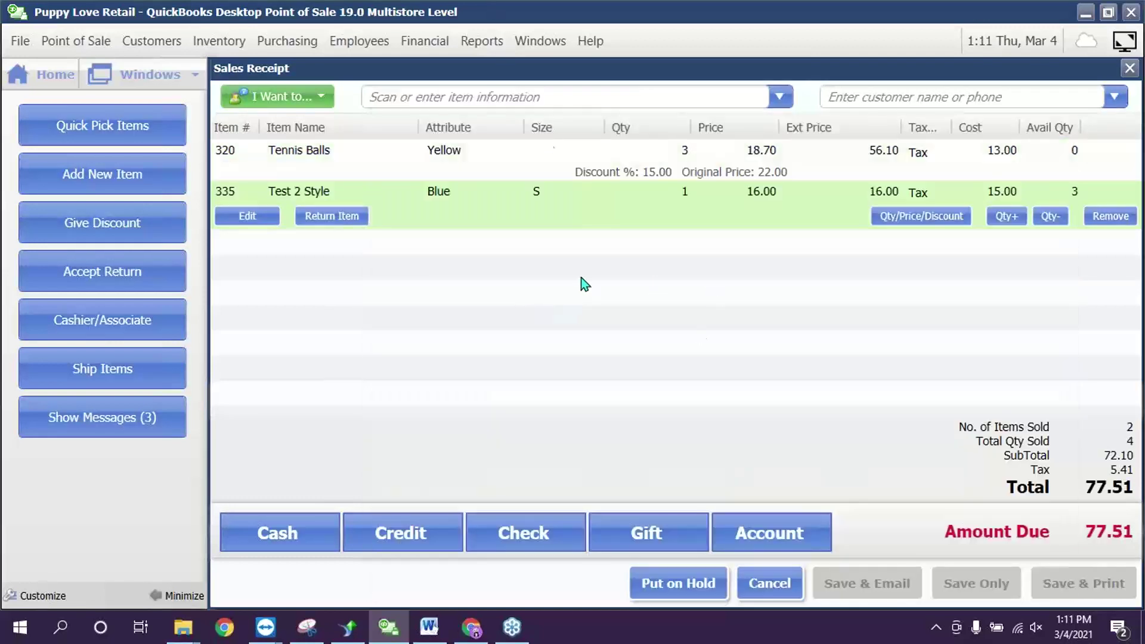
click(534, 175)
click(538, 220)
- Record a 20.00 cash payment and charge the 57.51 balance to Visa
click(298, 537)
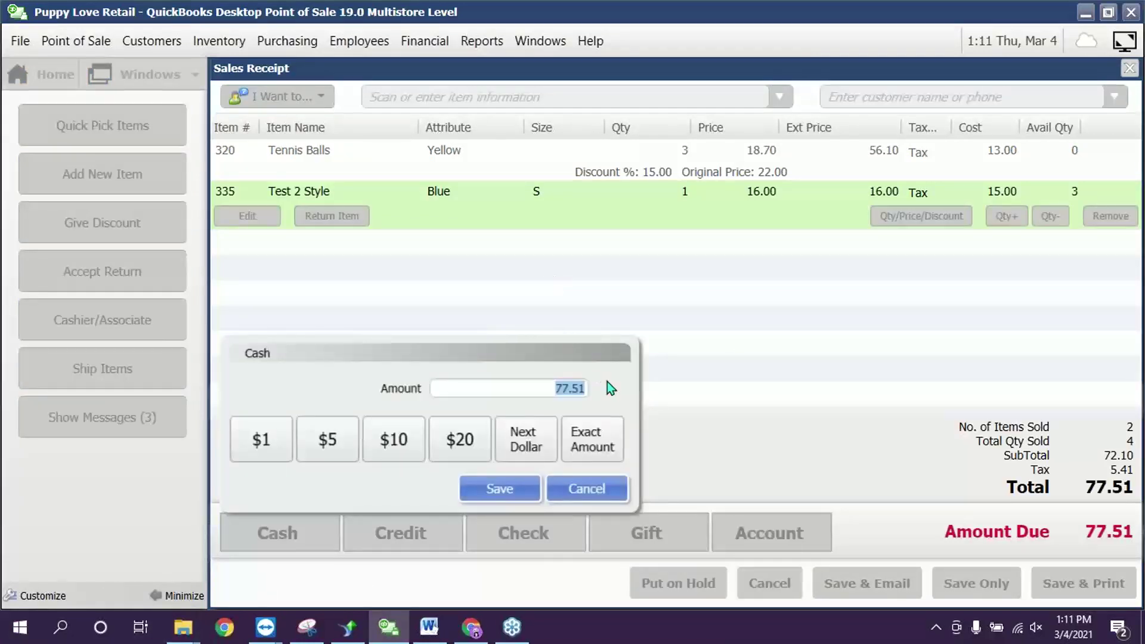
text(20)
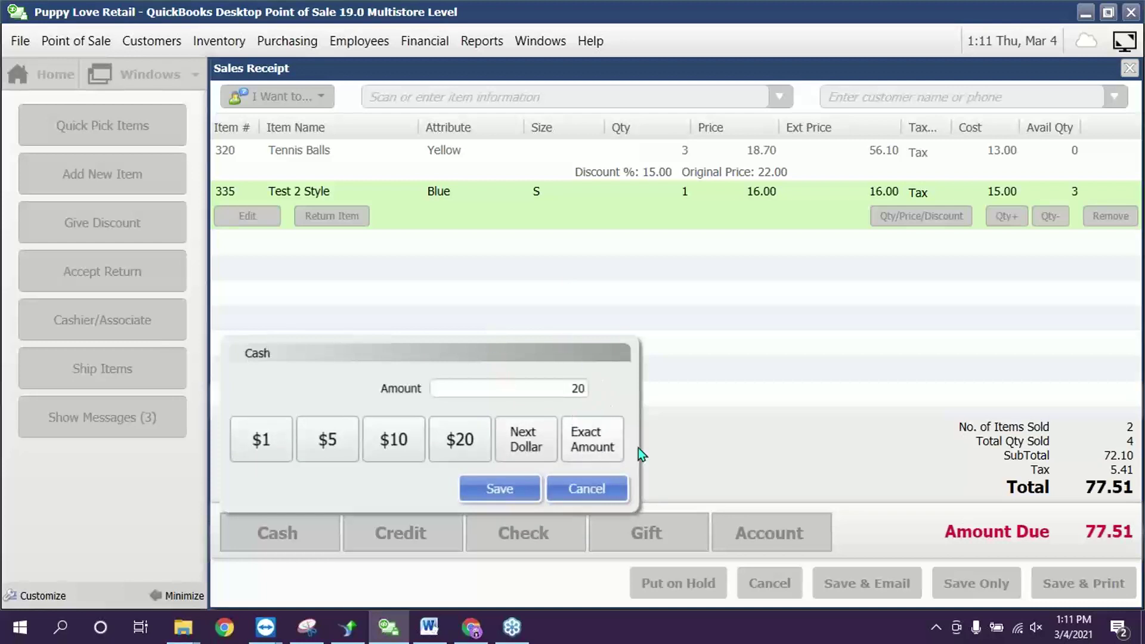
click(509, 492)
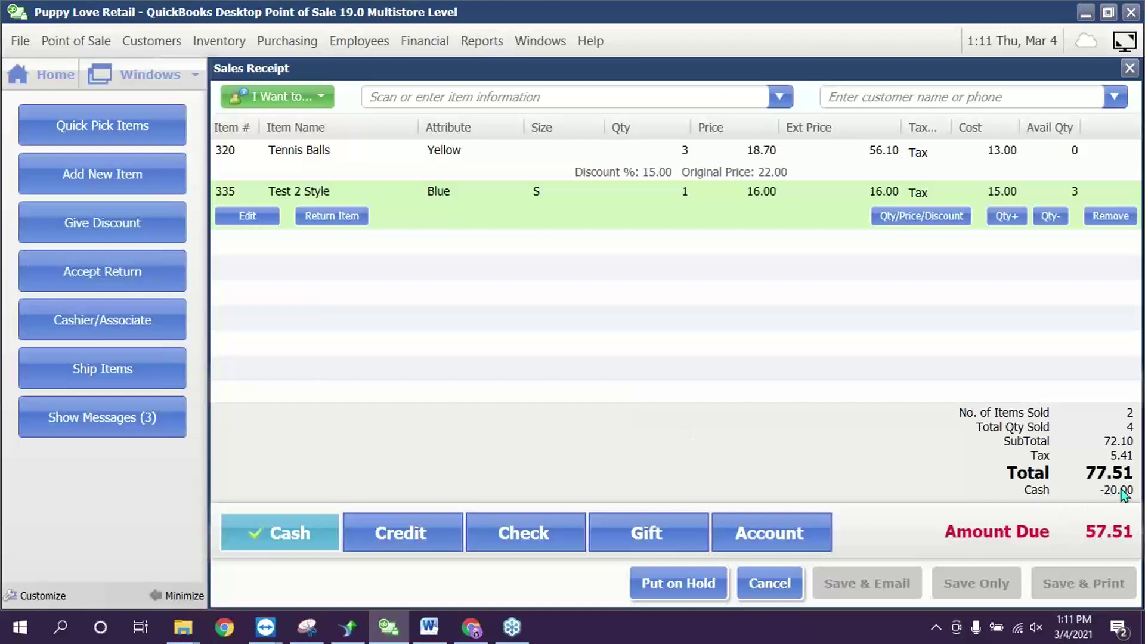
click(416, 537)
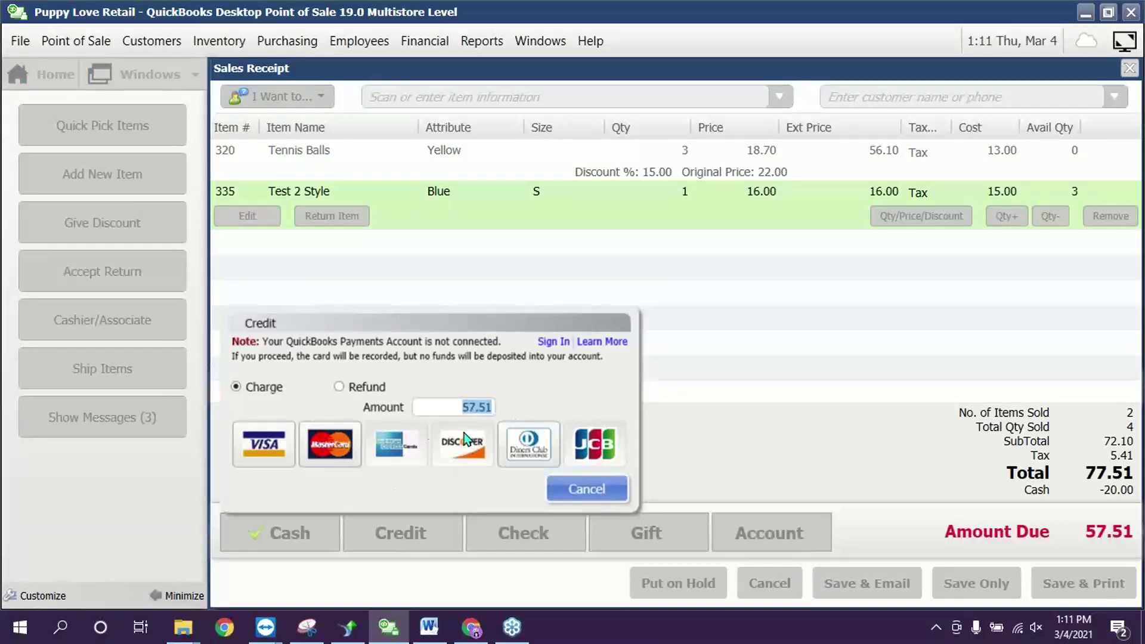
click(265, 452)
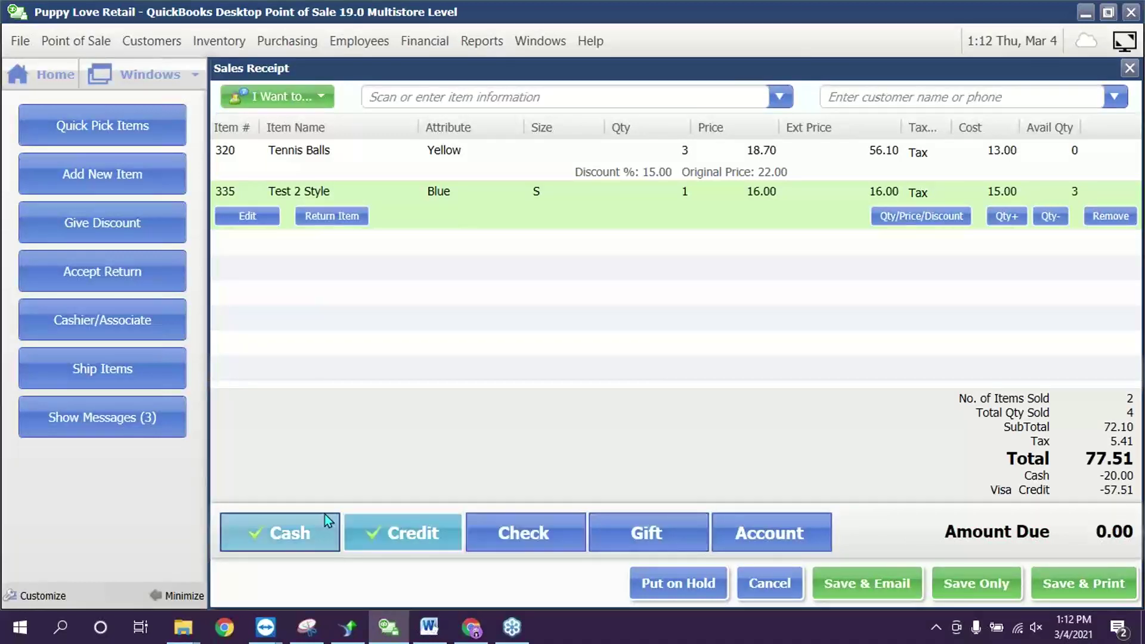
- Reopen the credit payment details and remove the 57.51 Visa payment
click(385, 536)
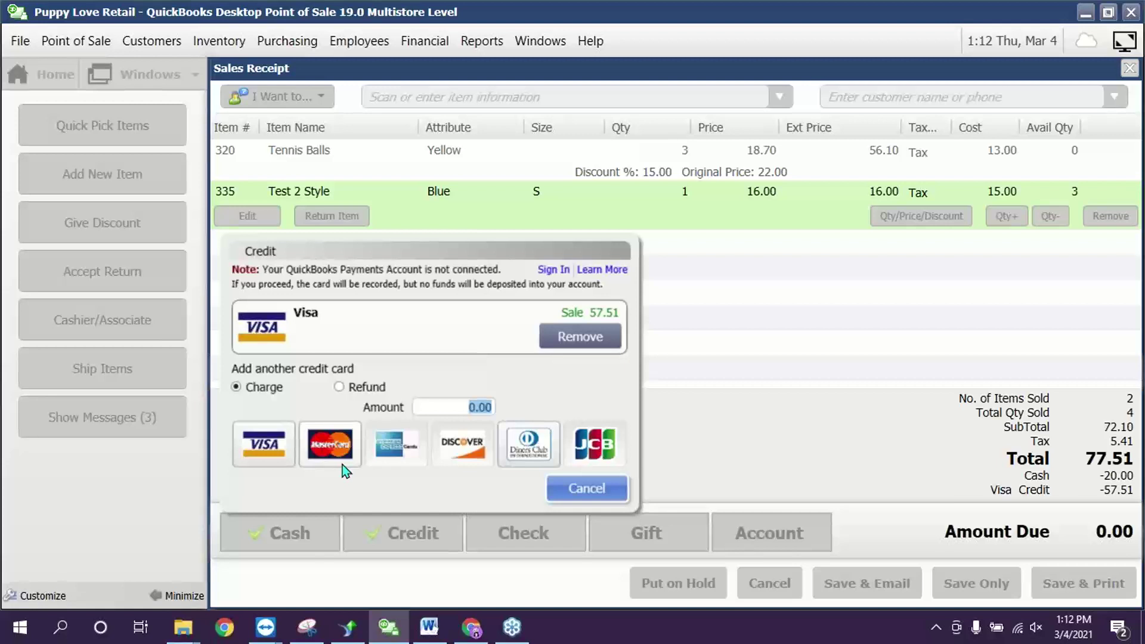
click(605, 492)
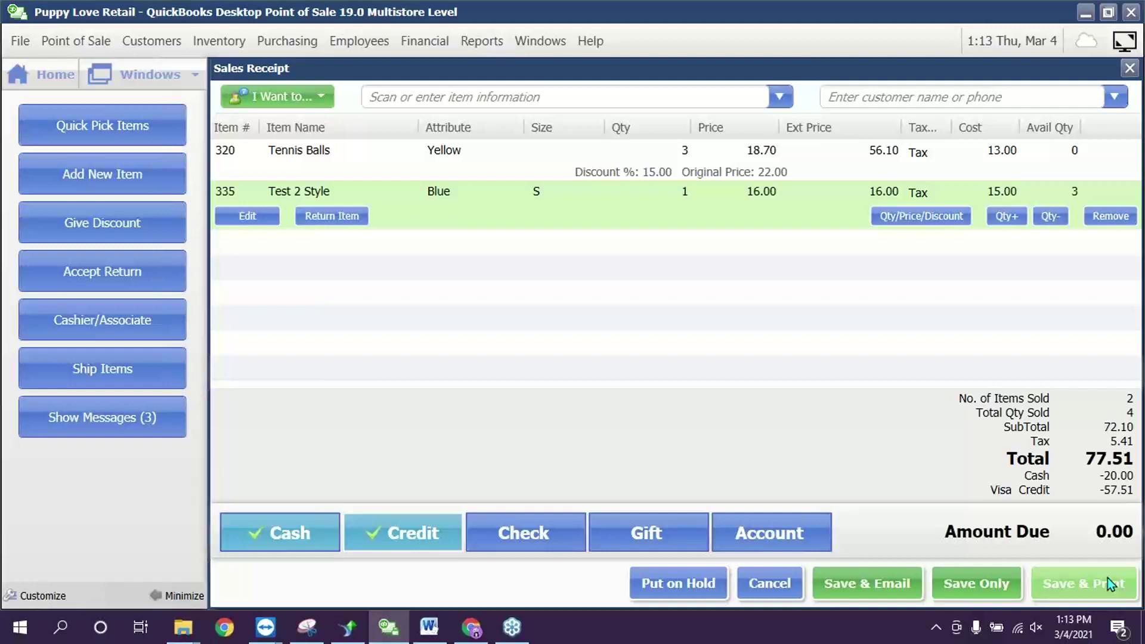
click(392, 545)
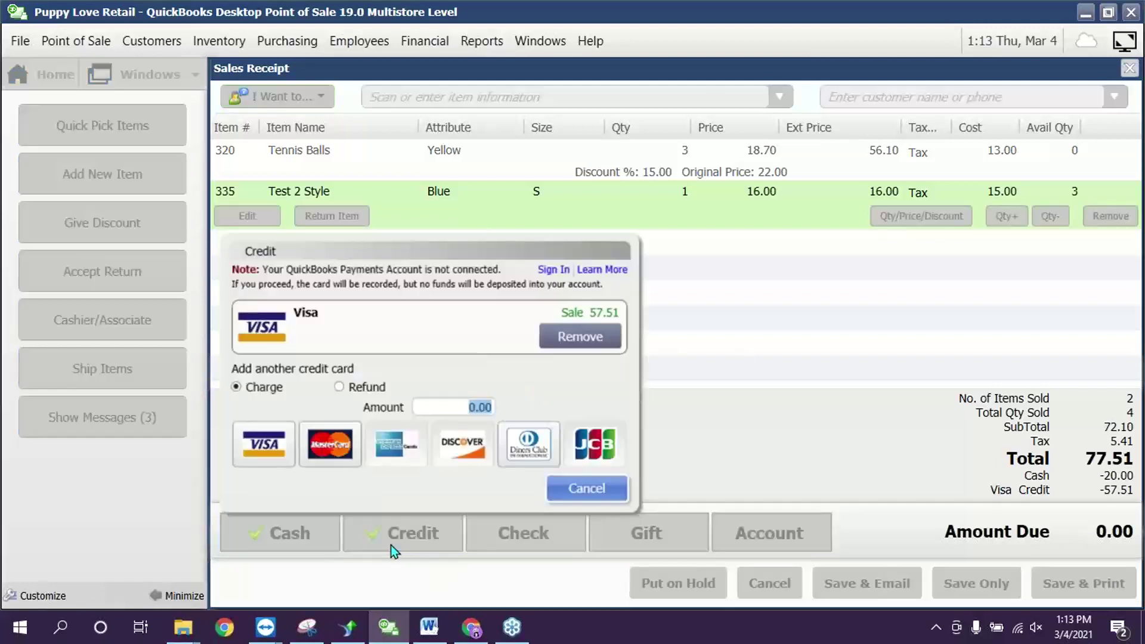
click(572, 337)
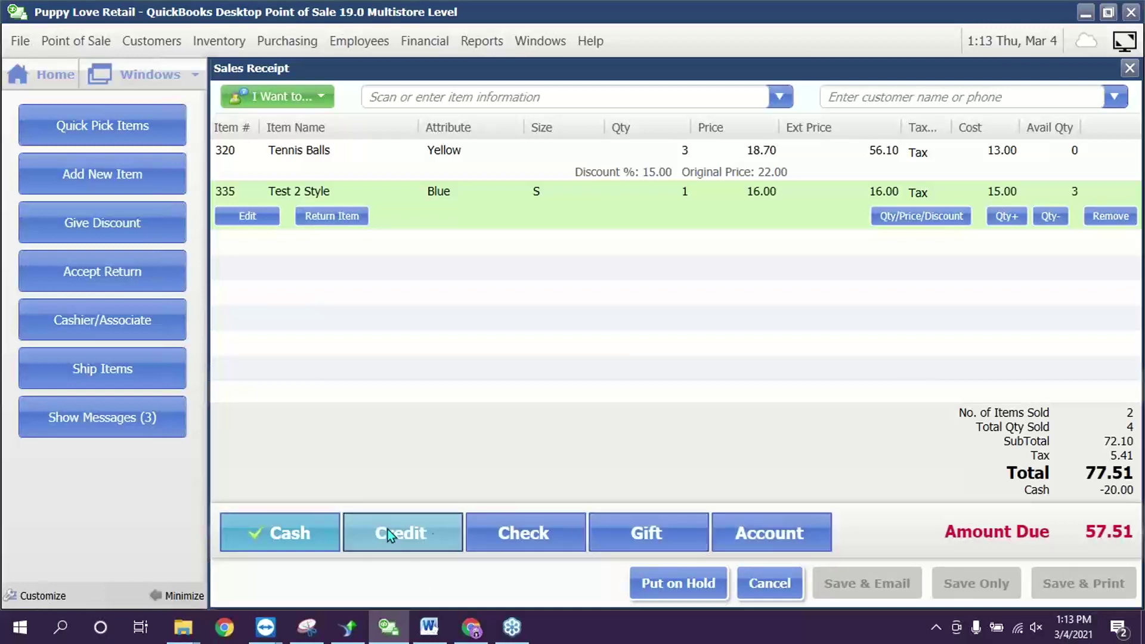
- Attach the customer to the receipt by searching for their name
click(763, 529)
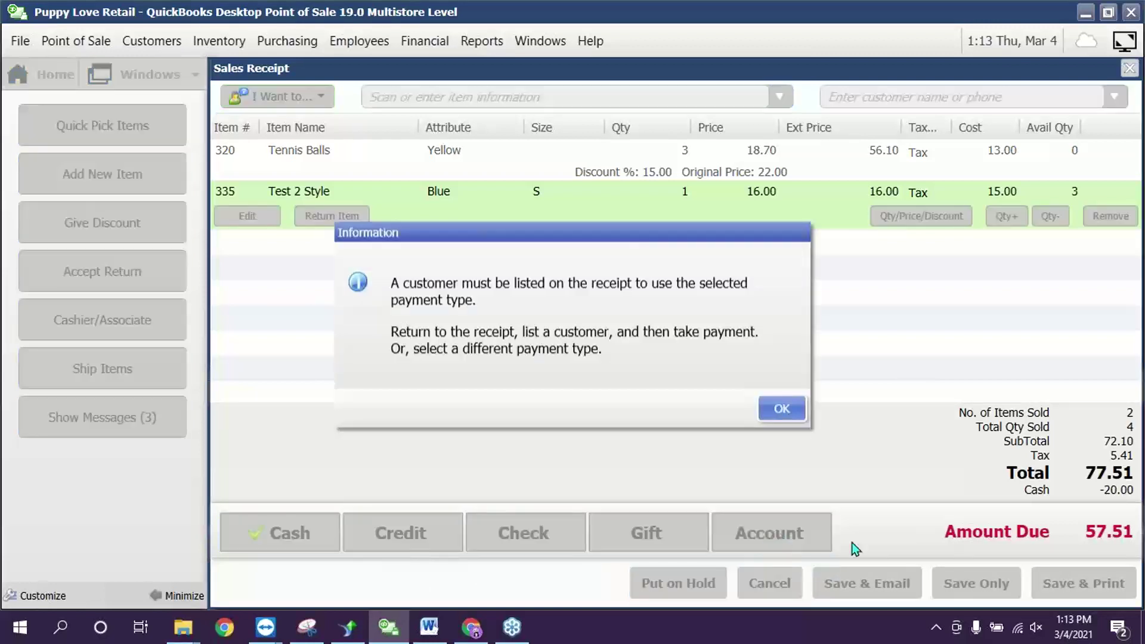
click(776, 408)
click(877, 106)
text(liz)
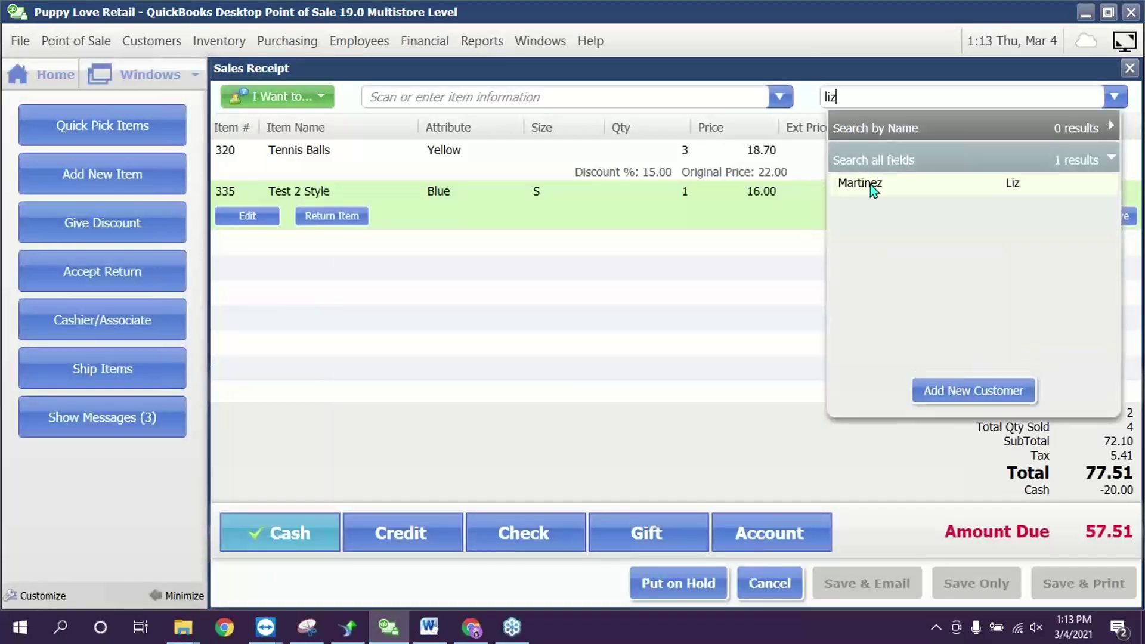
click(870, 184)
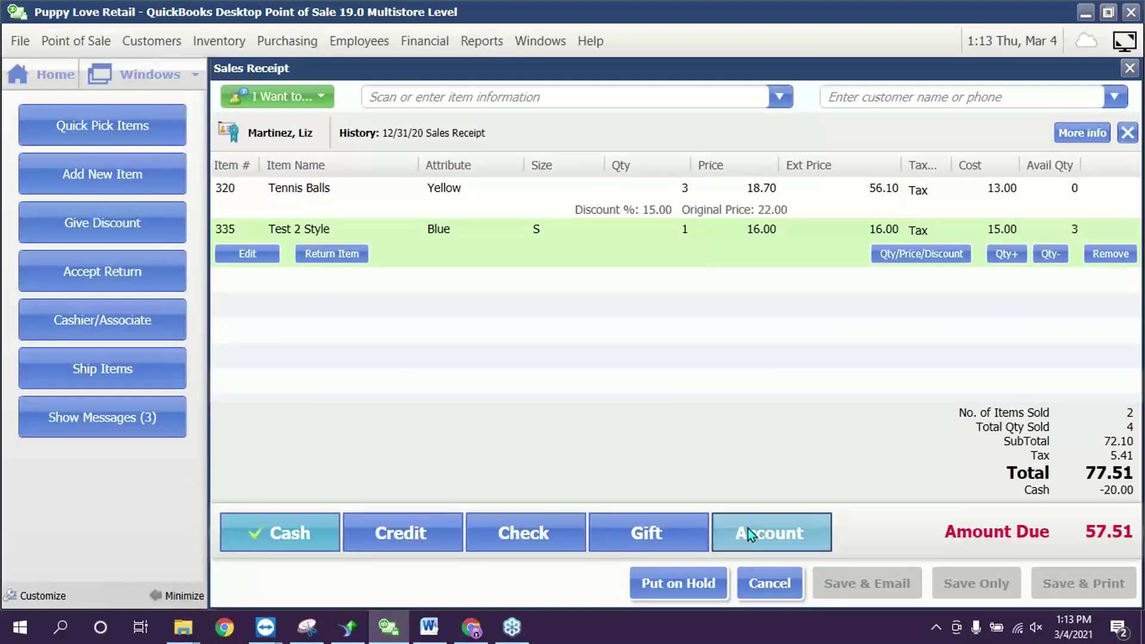
- Charge the remaining 57.51 to the customer's account despite insufficient credit
click(748, 528)
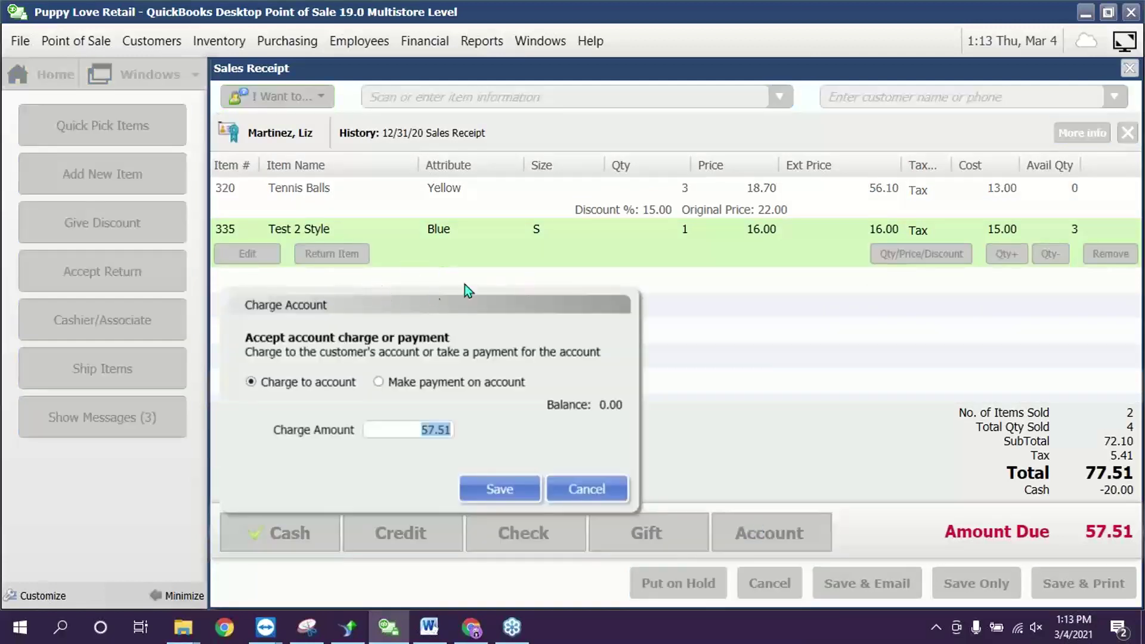
click(508, 488)
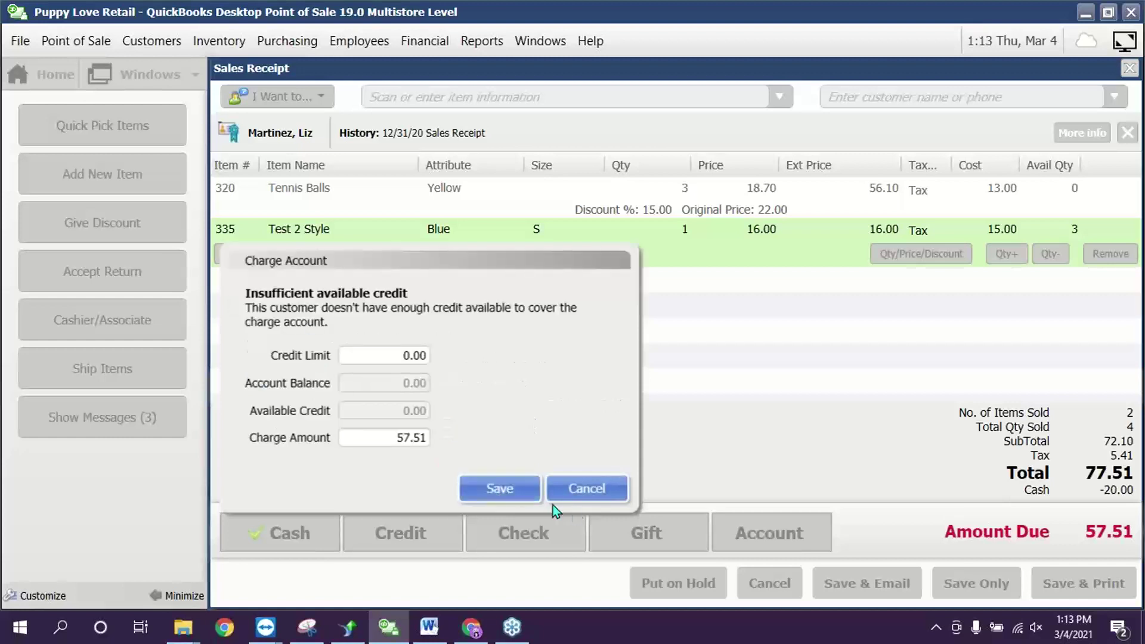
click(506, 487)
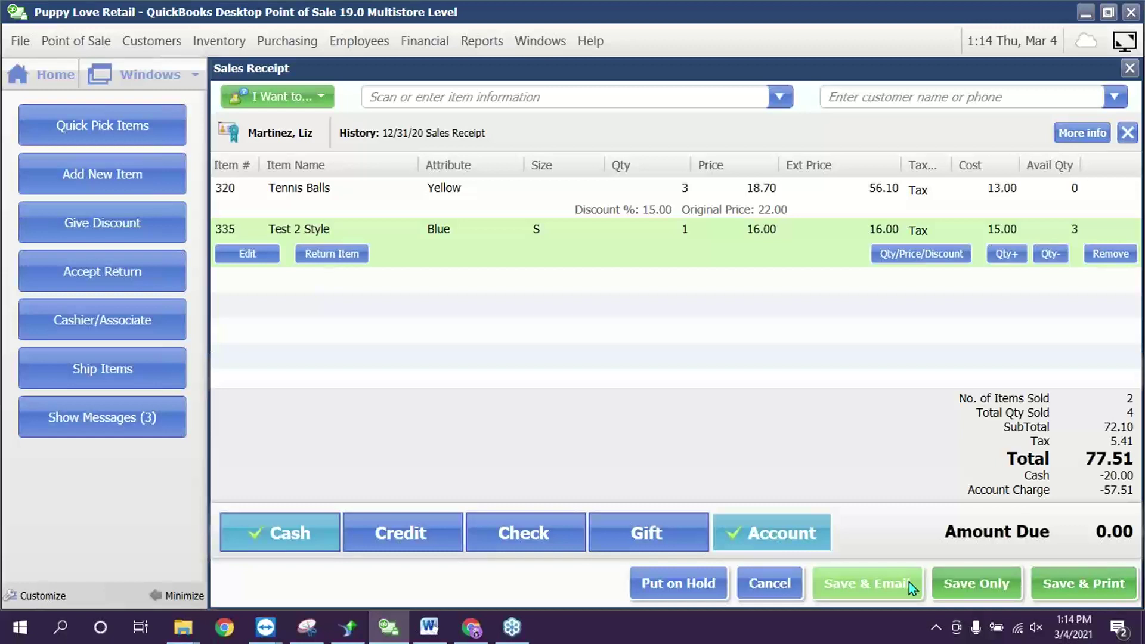
click(908, 582)
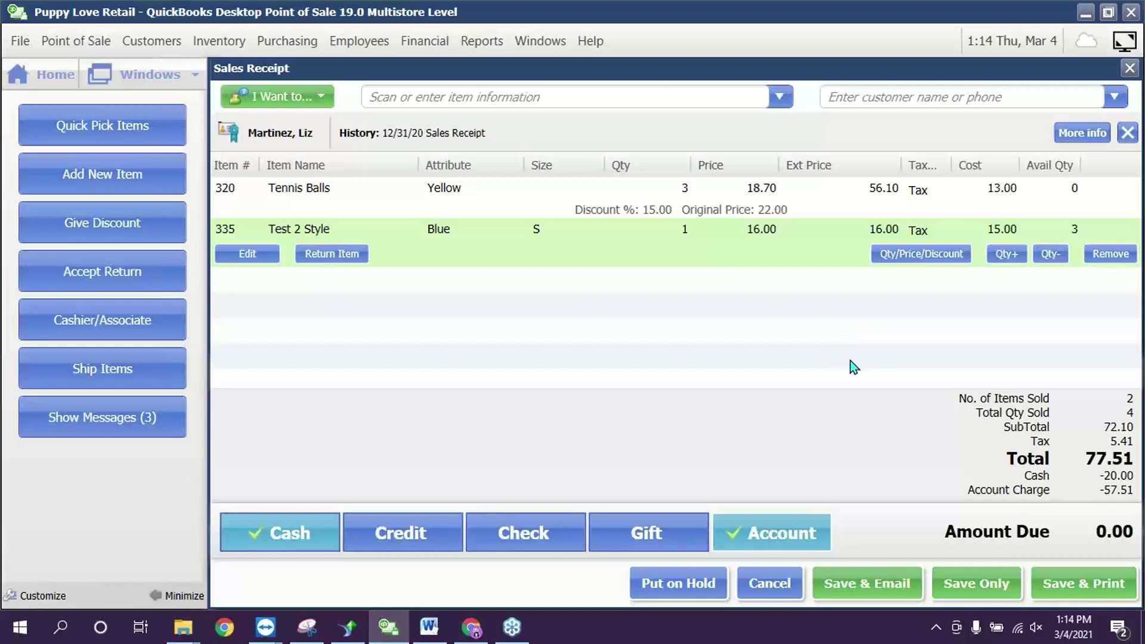
- Save sales receipt #821, review it in Print Preview, and exit the preview
click(1079, 584)
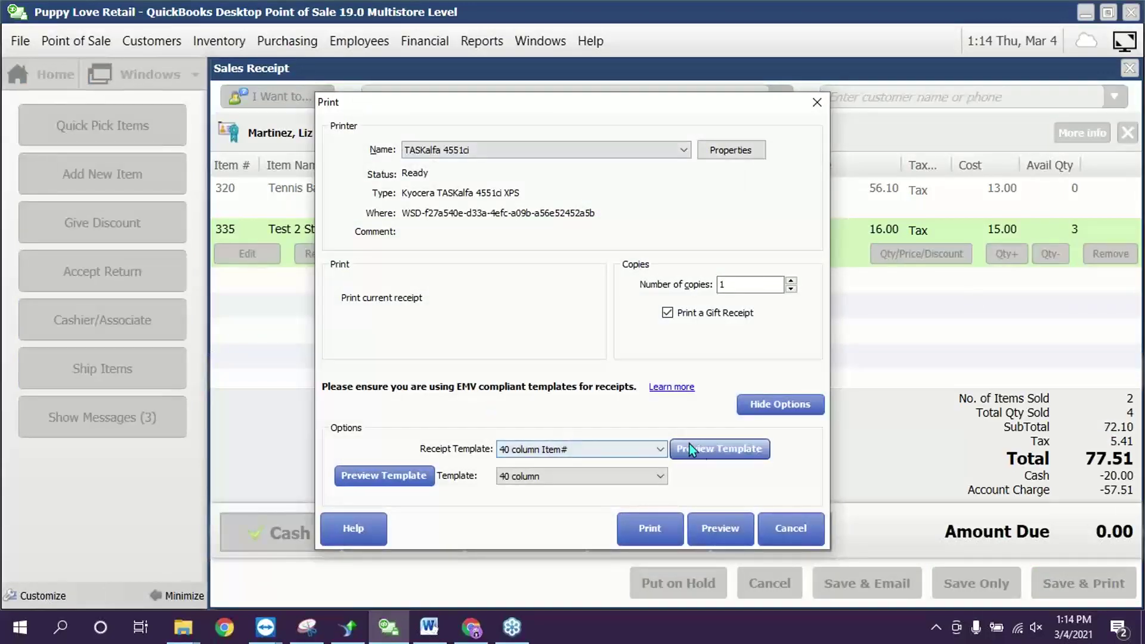
click(715, 529)
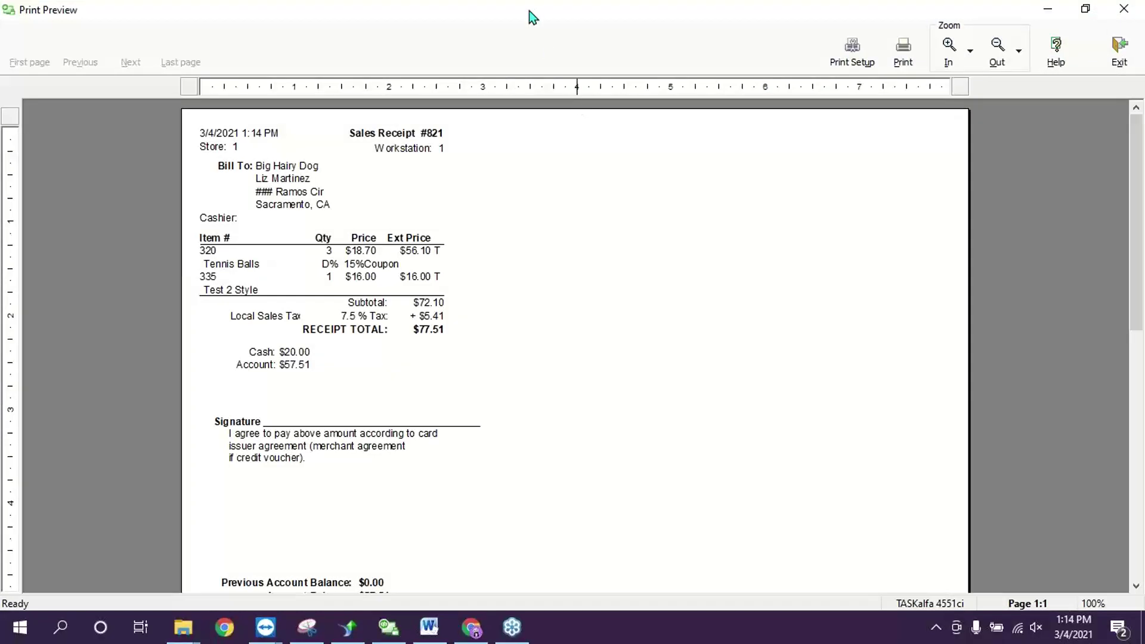
double_click(537, 7)
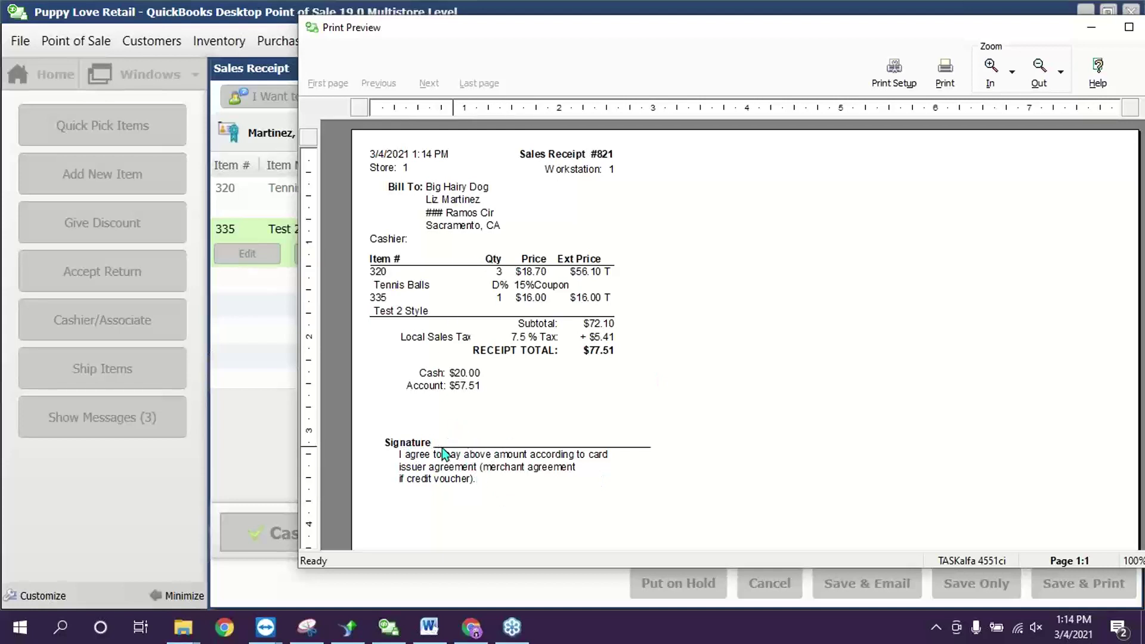
drag(888, 35, 795, 35)
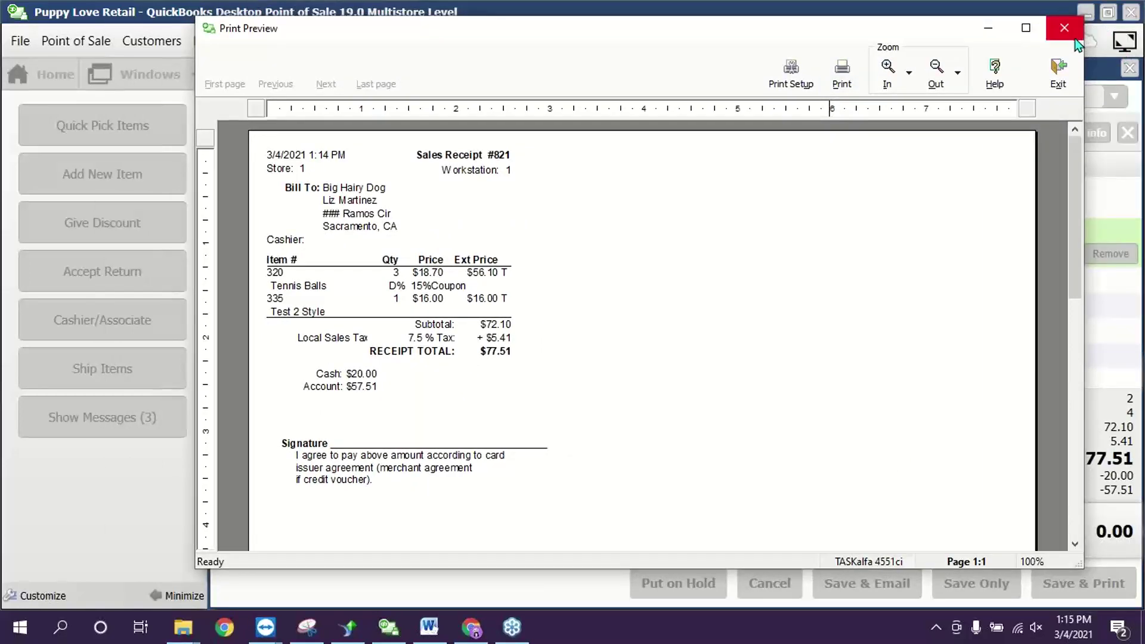
click(1058, 80)
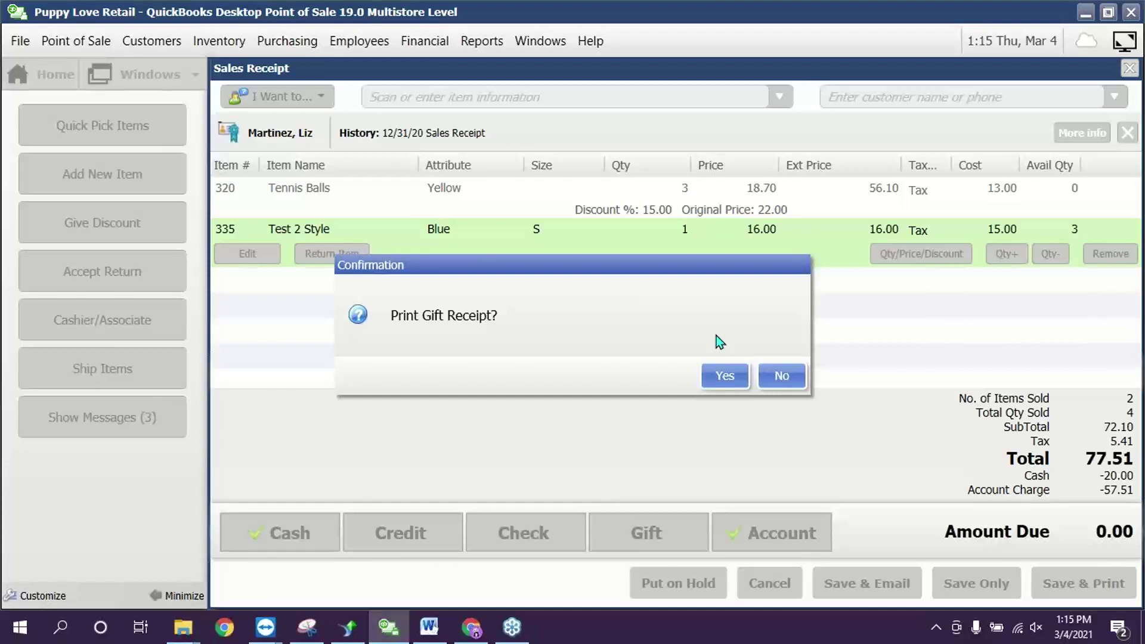
- Decline the gift receipt and acknowledge the customer's $5.00 reward
click(783, 377)
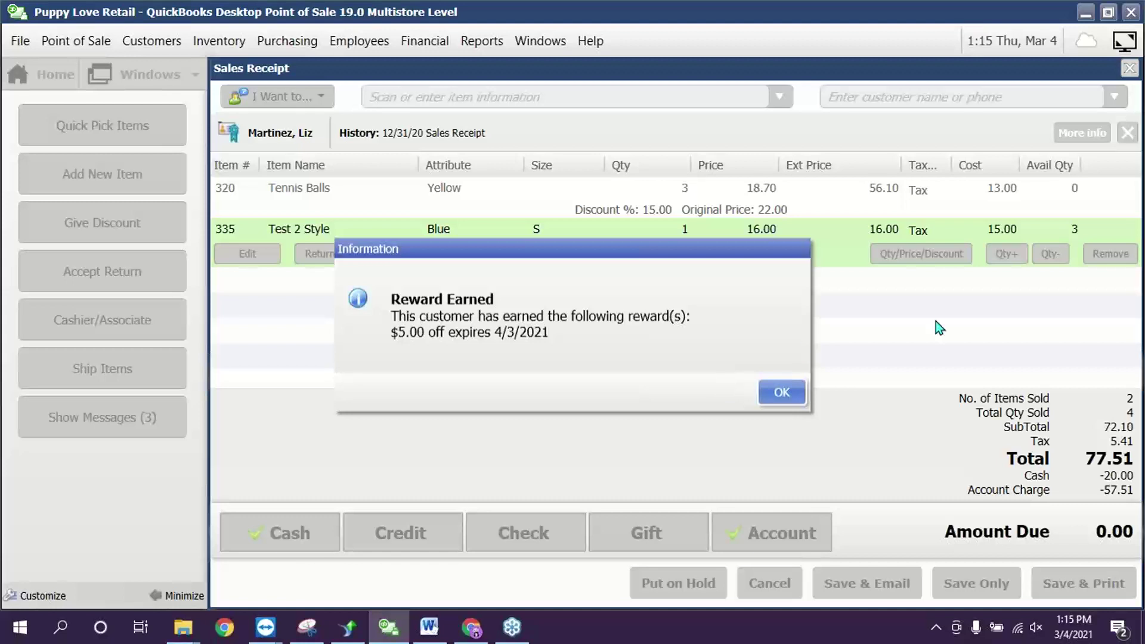
click(782, 392)
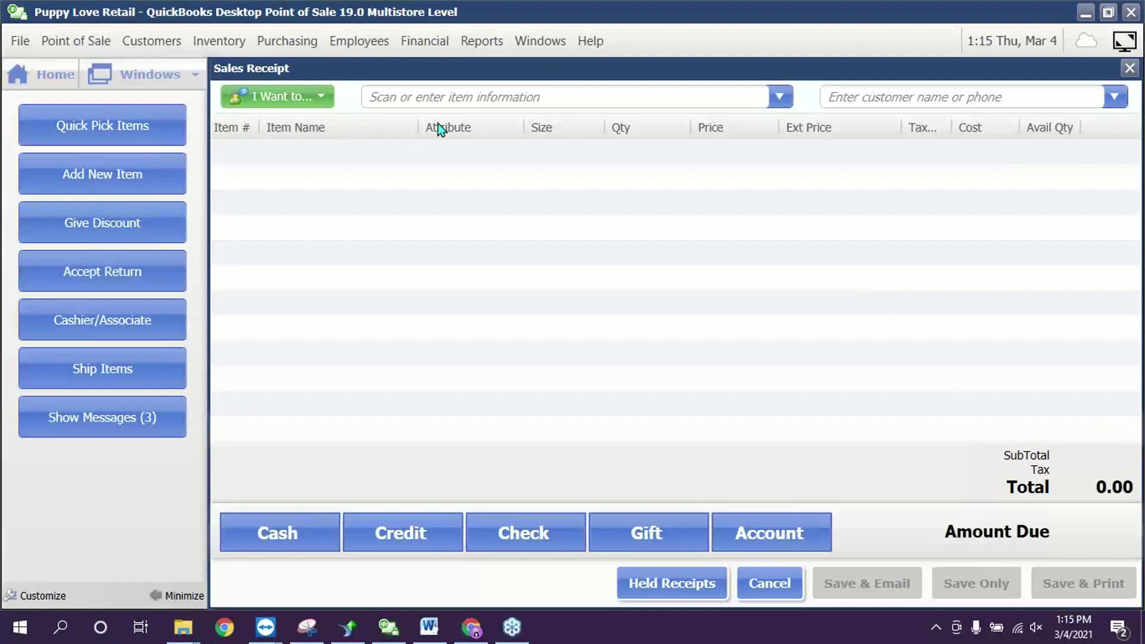
- Add a Misc Item line from the I Want to... Sell menu
click(308, 93)
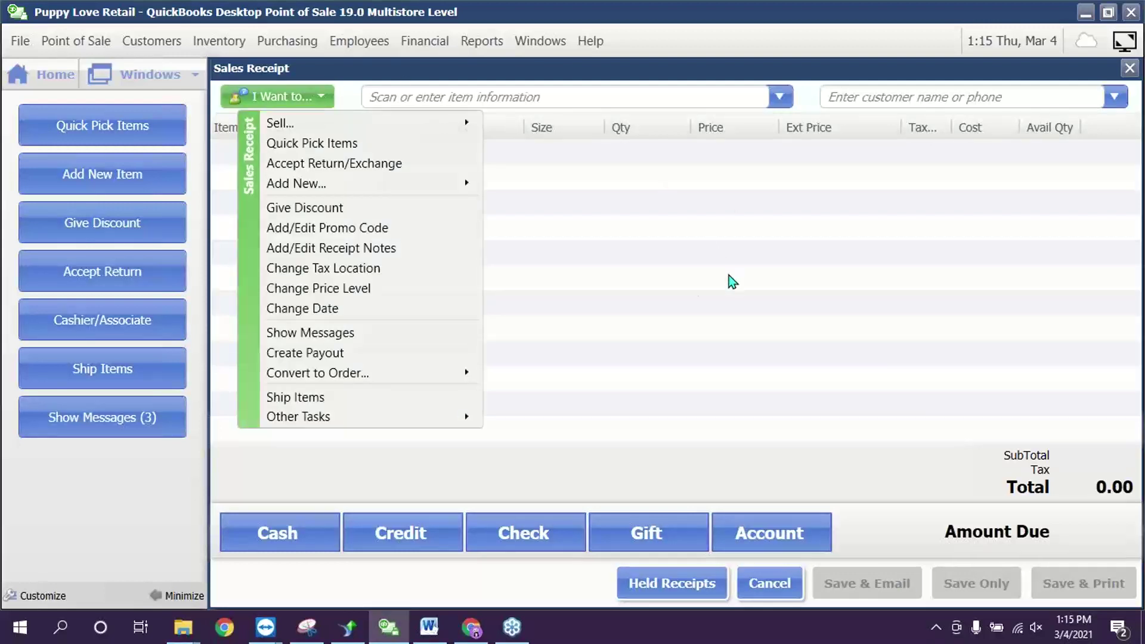
mouse_move(288, 126)
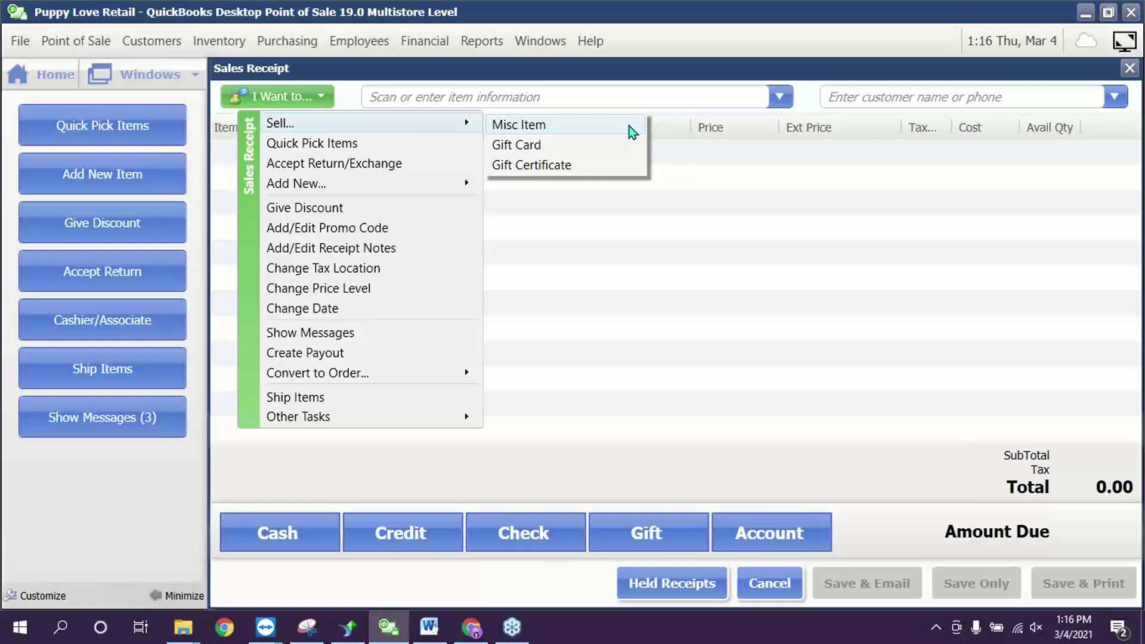
click(632, 132)
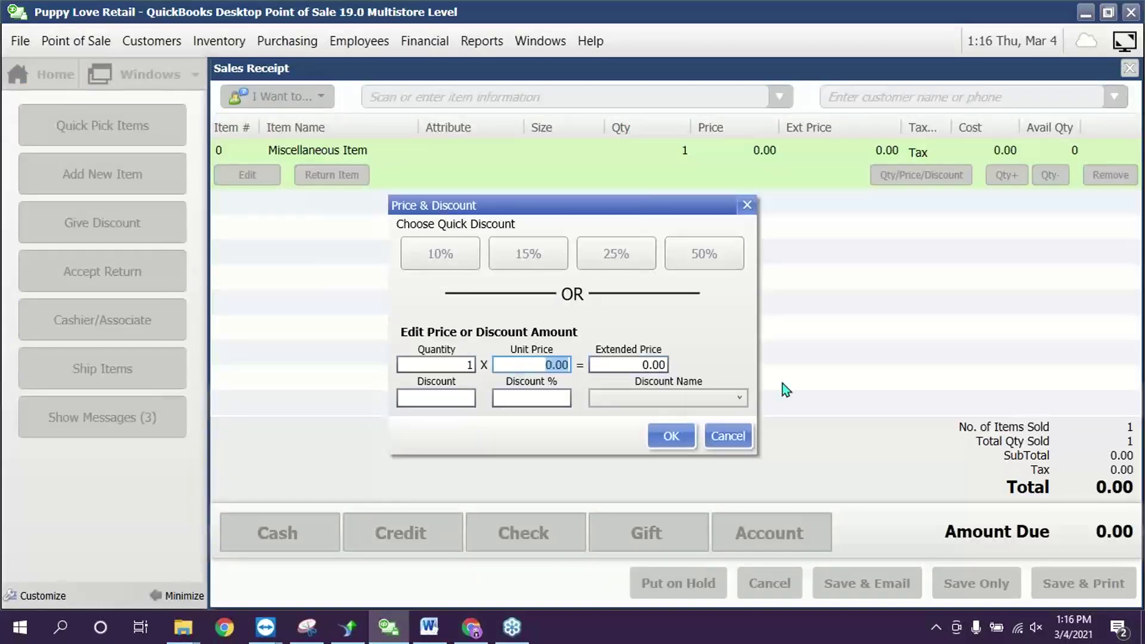
- Set the miscellaneous item's unit price to 15.00, making the total 16.13
text(15)
click(560, 398)
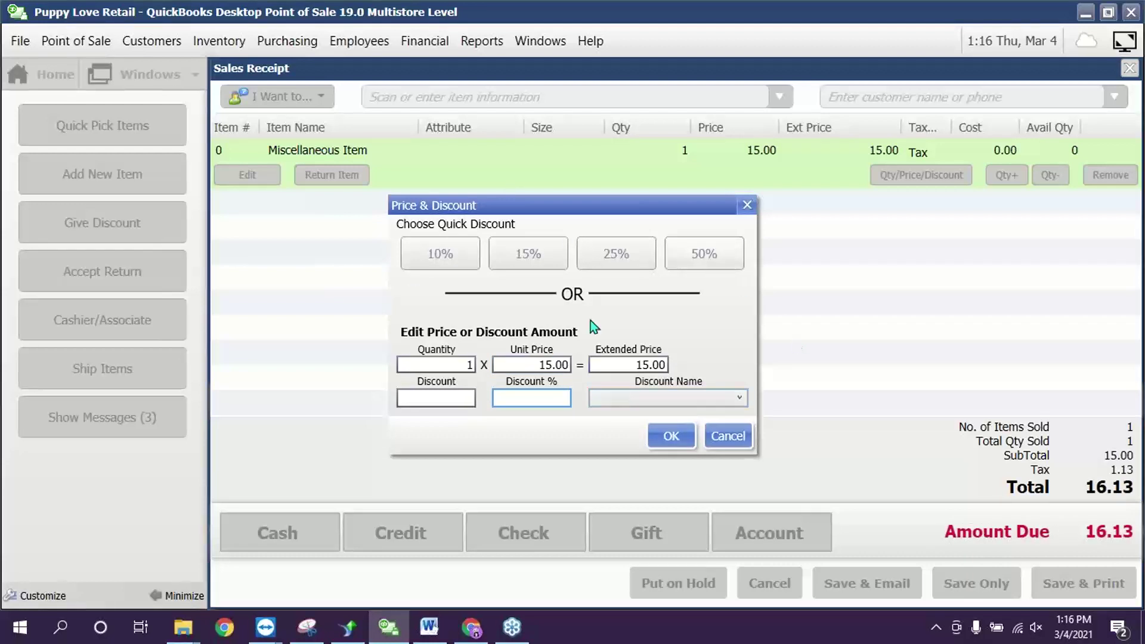
click(681, 442)
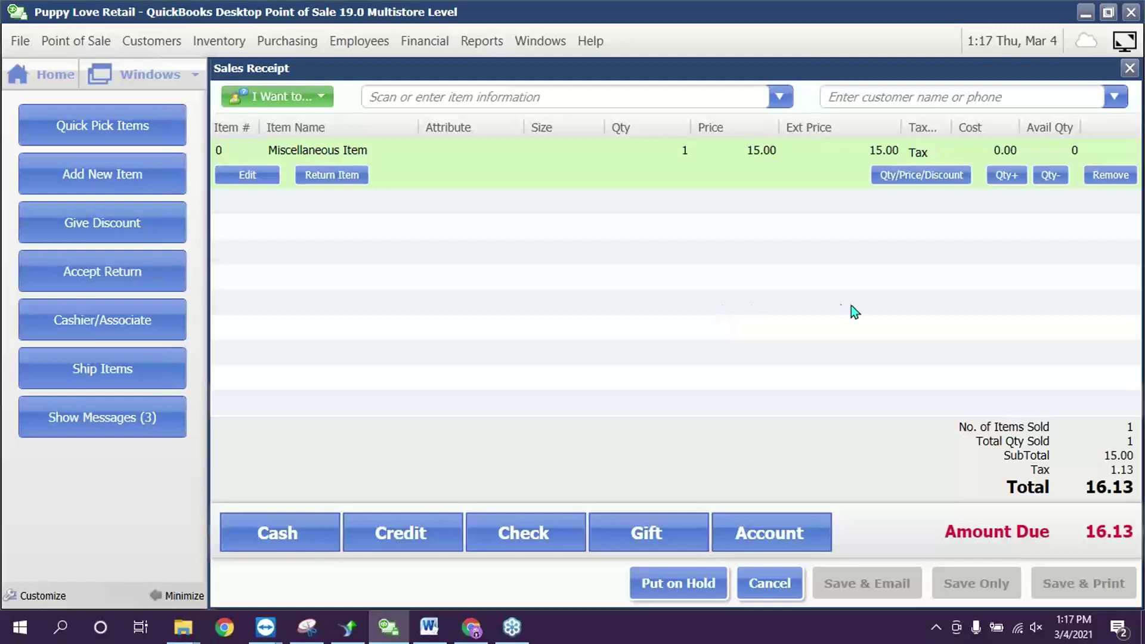
- Add an Item Description column to the receipt through Customize columns
click(500, 155)
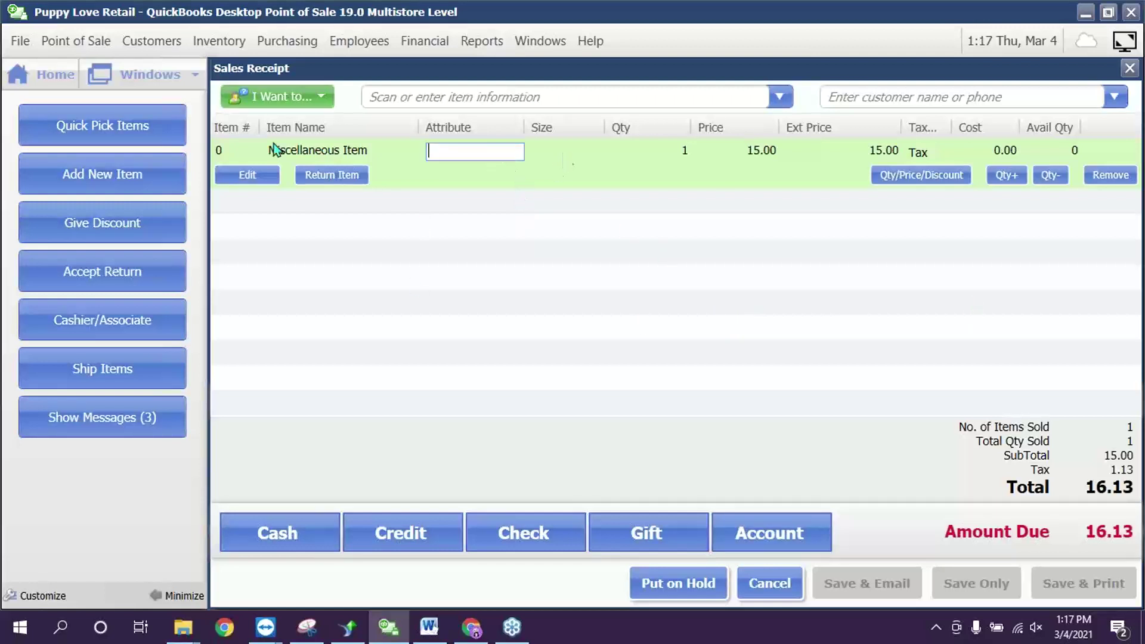
right_click(850, 128)
click(884, 141)
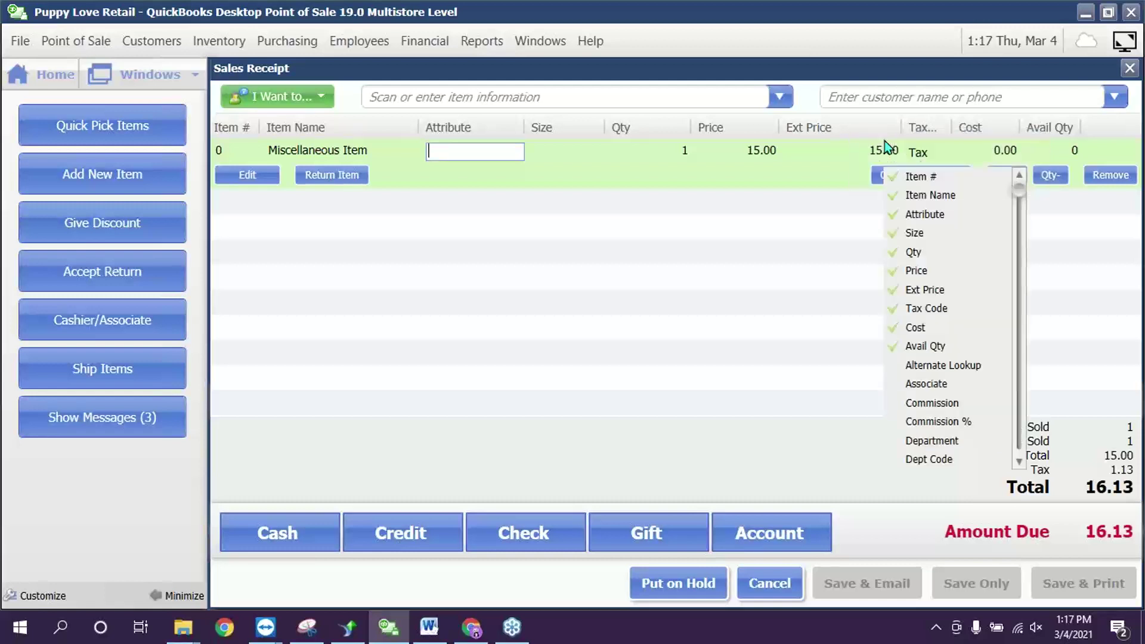
click(1023, 446)
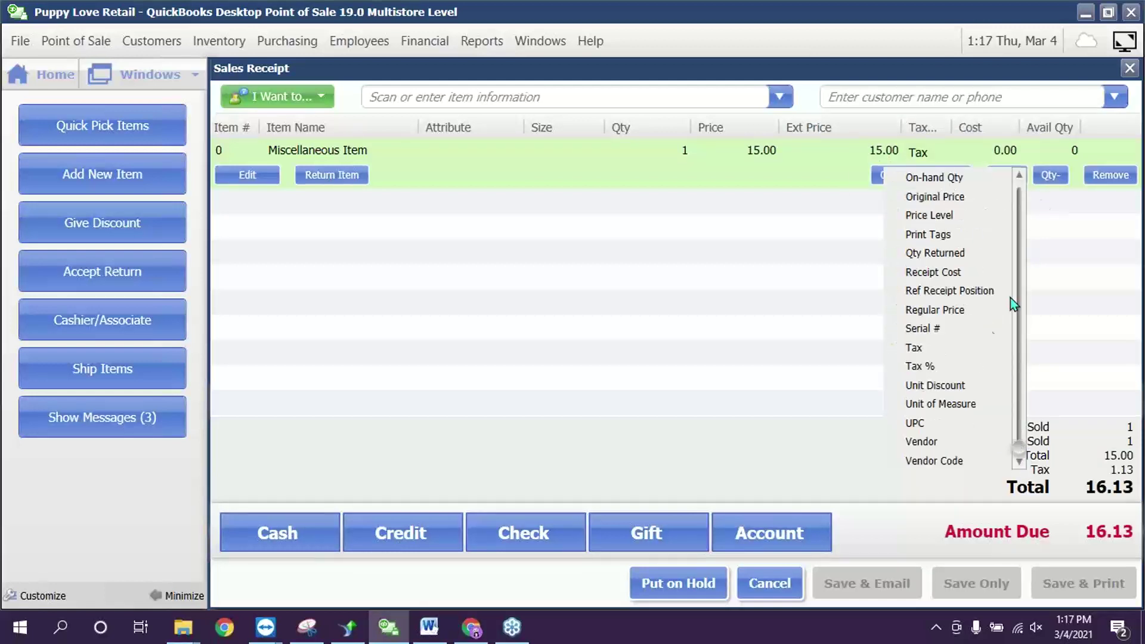
scroll(1025, 414, up, 10)
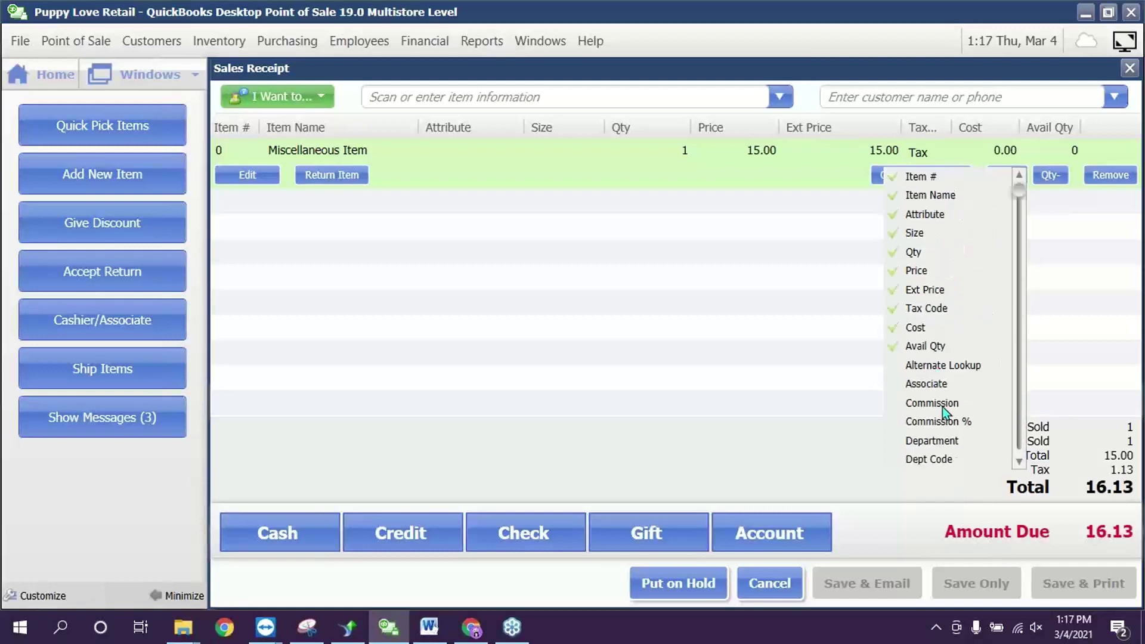
scroll(1019, 461, down, 9)
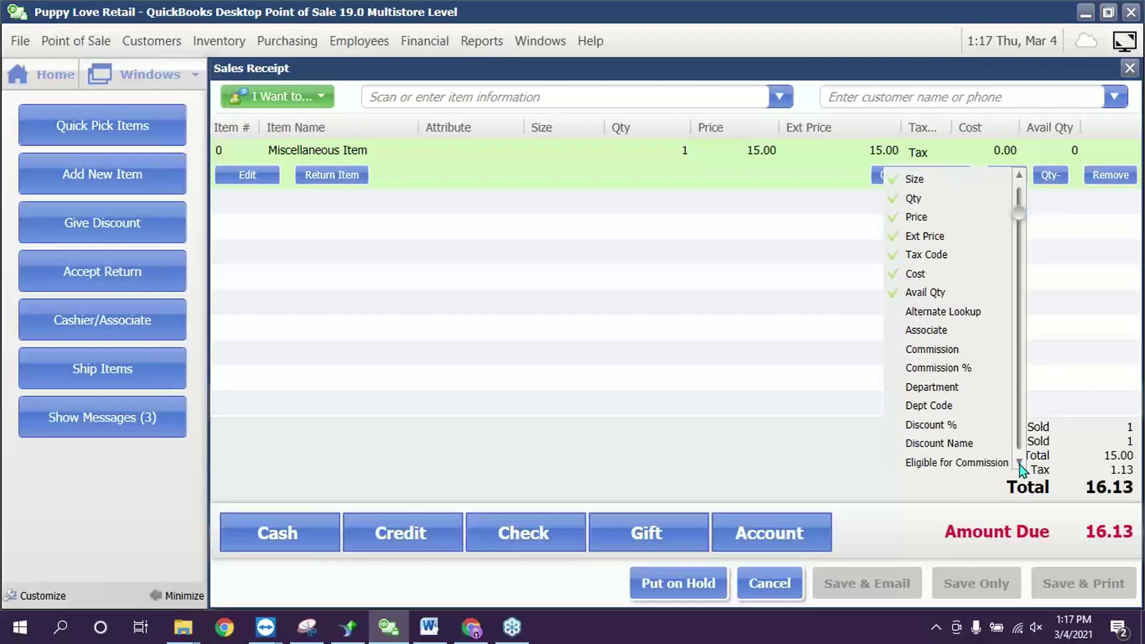
scroll(1021, 468, down, 3)
click(951, 433)
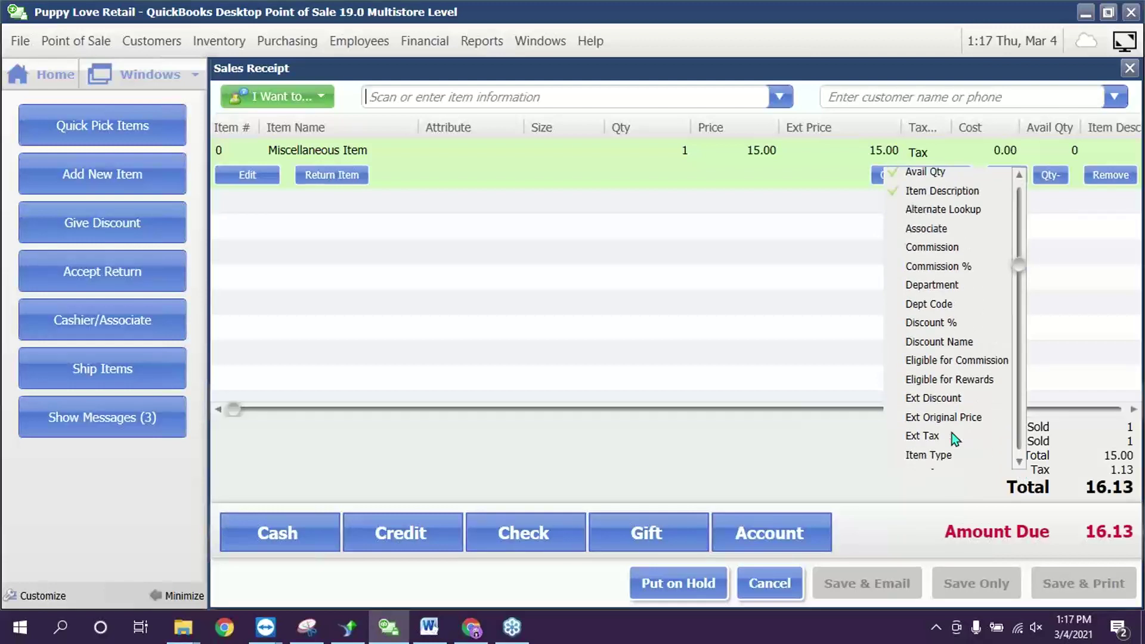
click(722, 278)
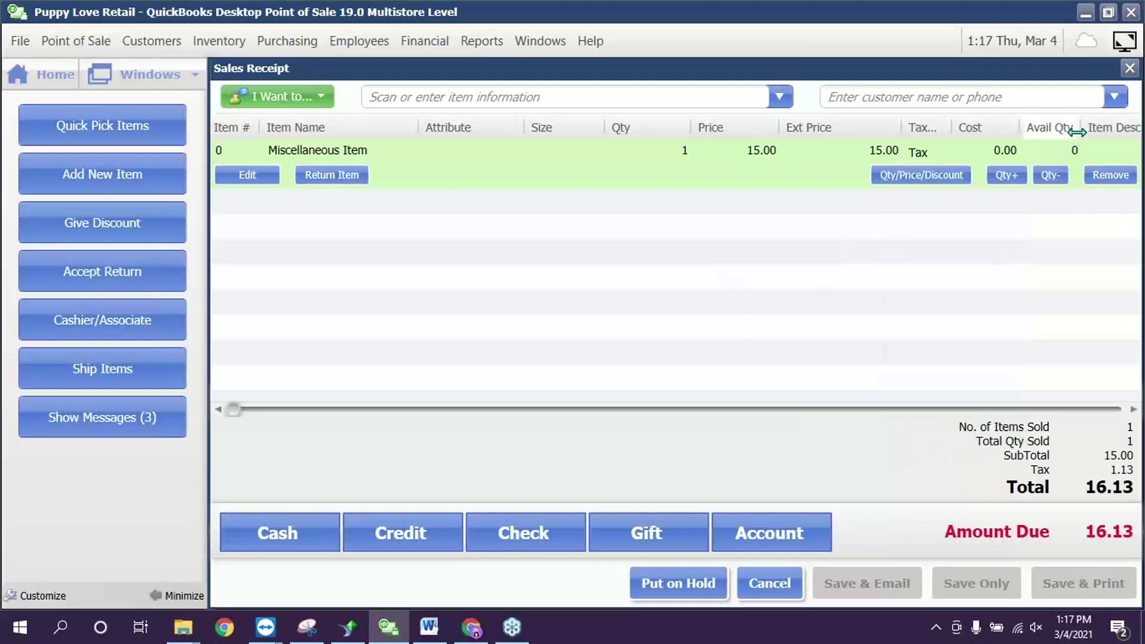
- Narrow the Avail Qty column and describe the miscellaneous item as 'test'
drag(1040, 133, 992, 140)
click(1058, 154)
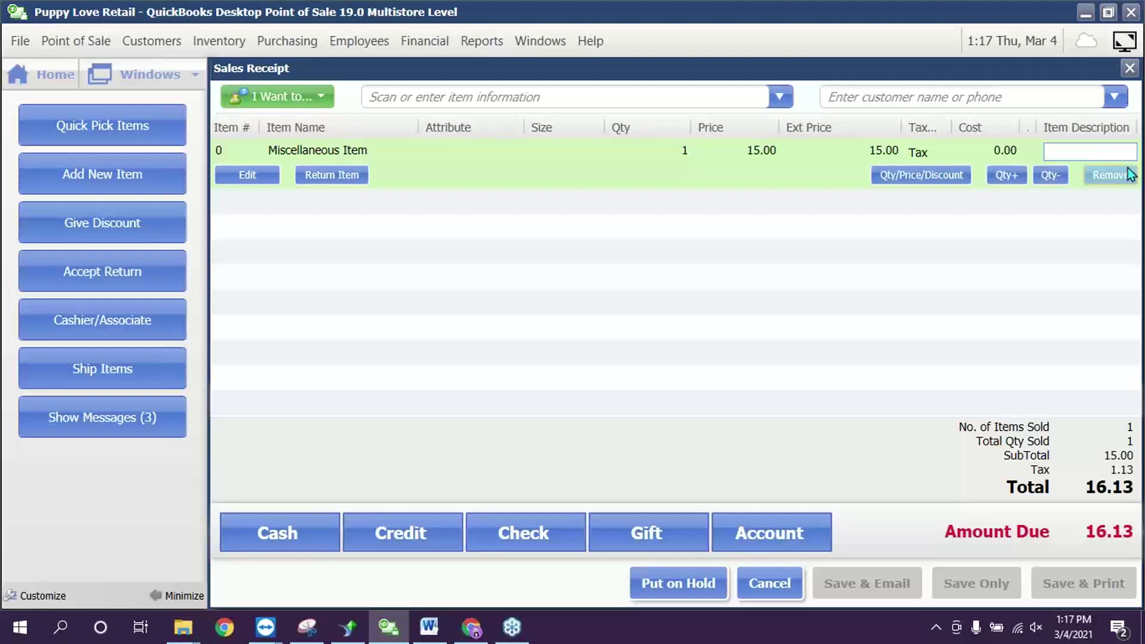
text(test)
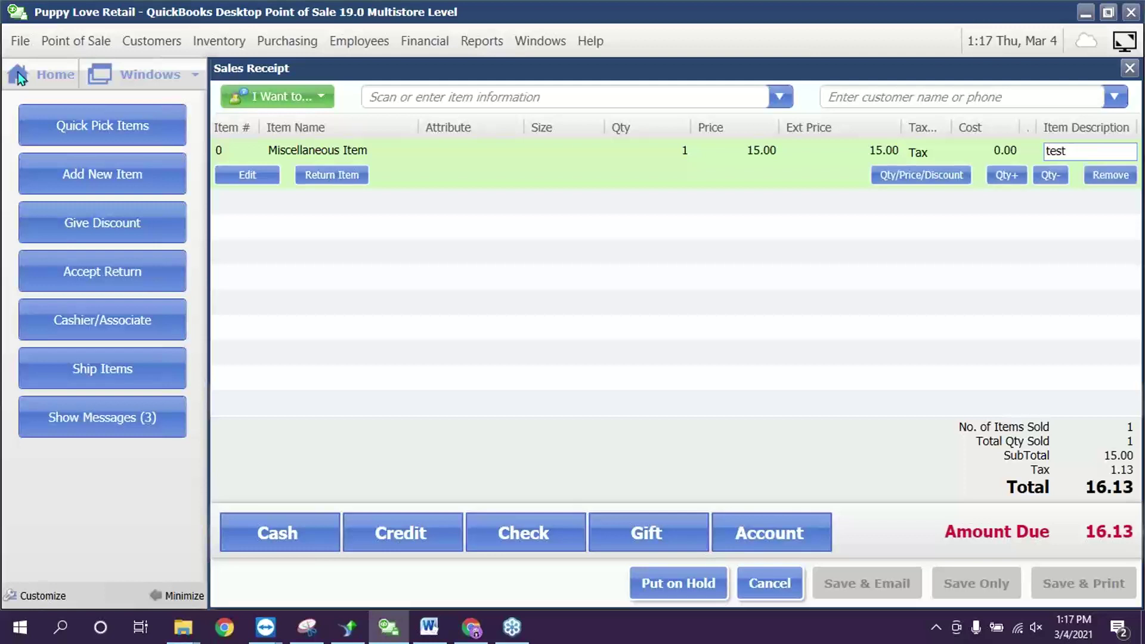
click(311, 535)
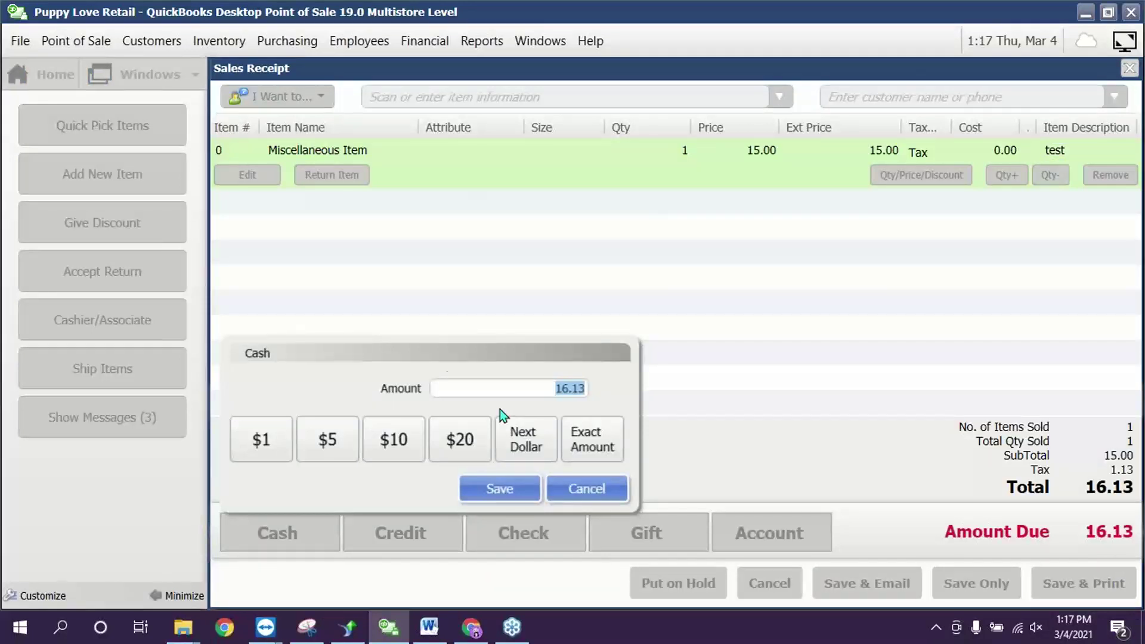
- Tender $20.00 cash, save the receipt only, and acknowledge 3.87 change
click(471, 440)
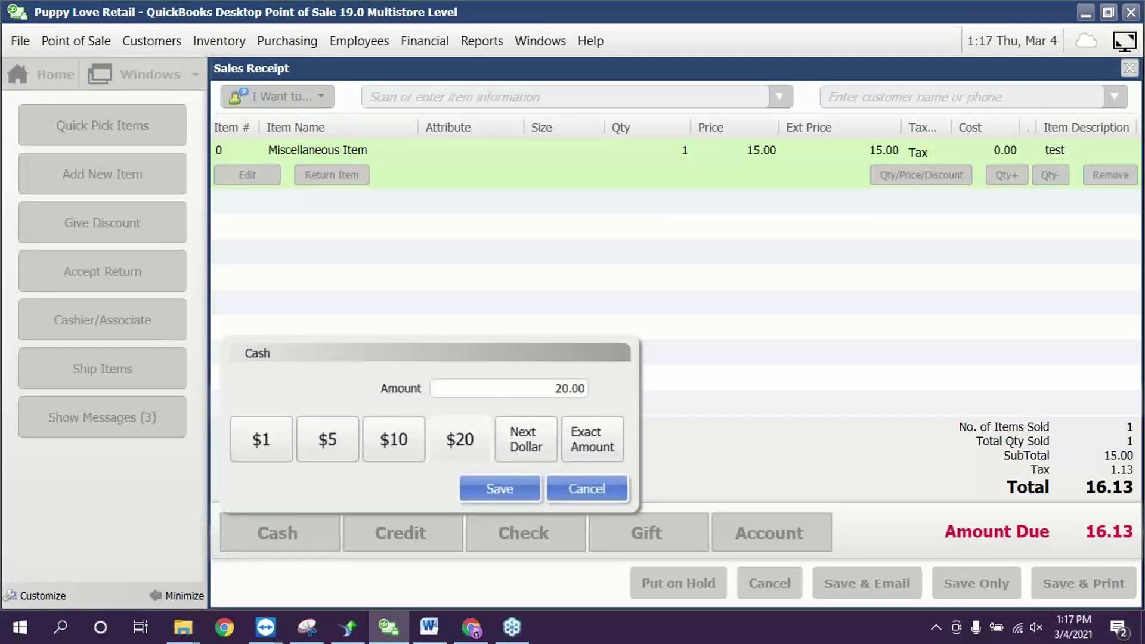
click(516, 500)
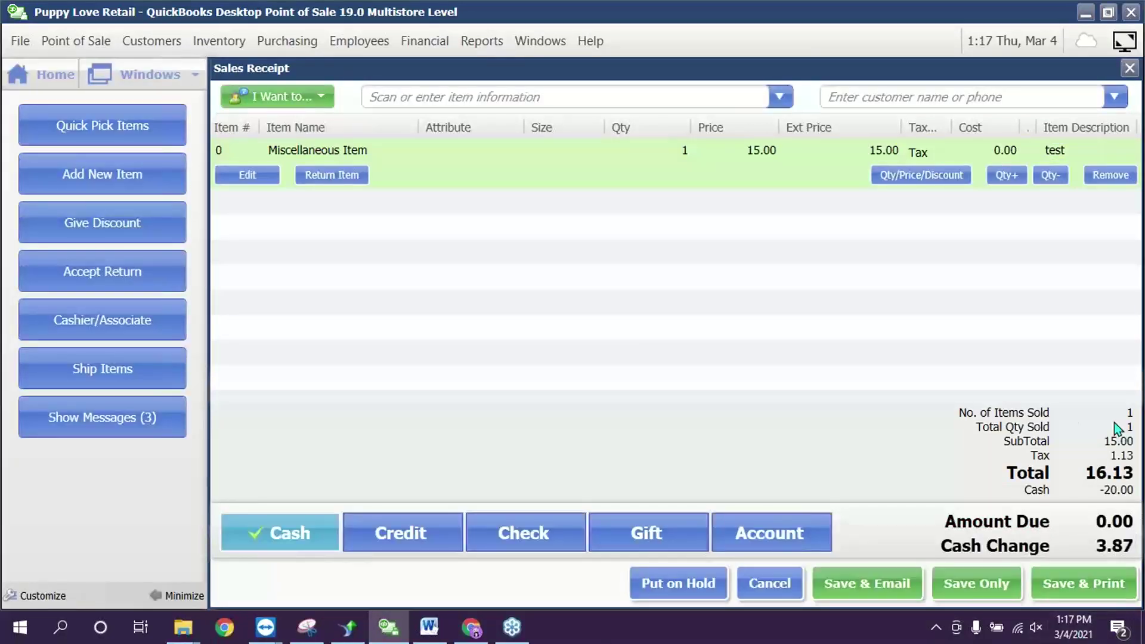
click(1006, 595)
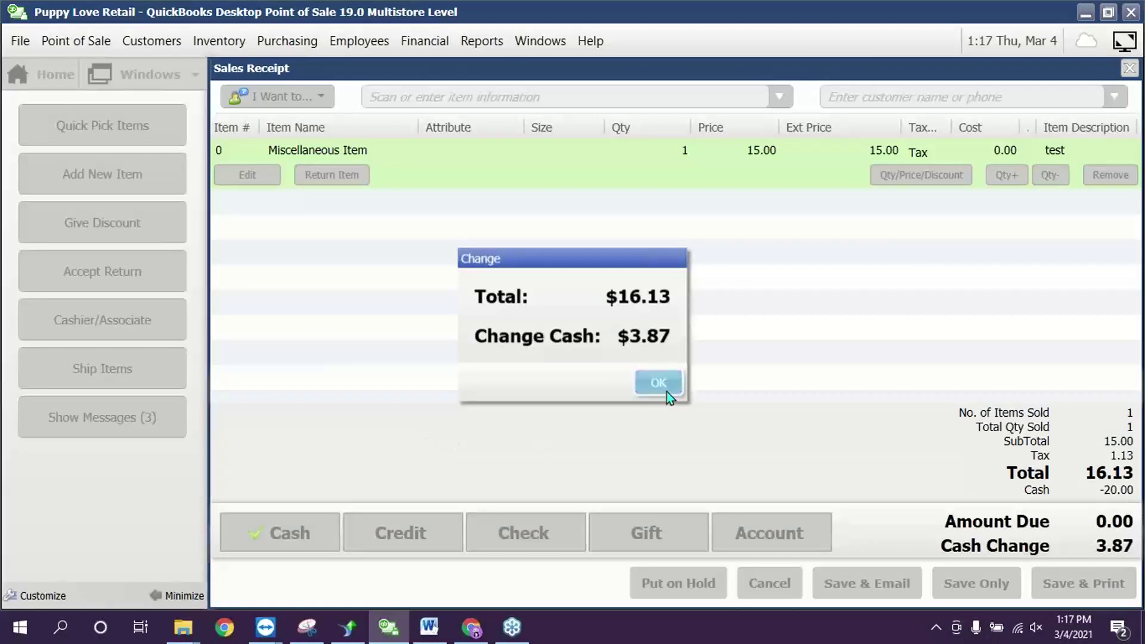
click(667, 376)
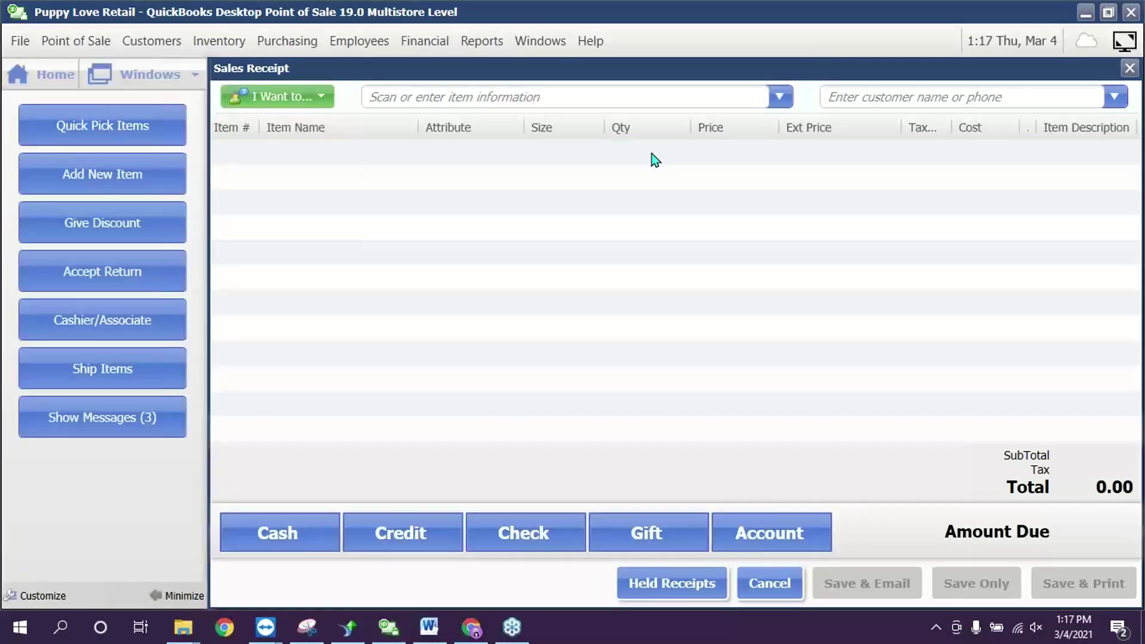
- Add Sales History to the receipt's quick task buttons and use it to open the 8-receipt list
right_click(117, 502)
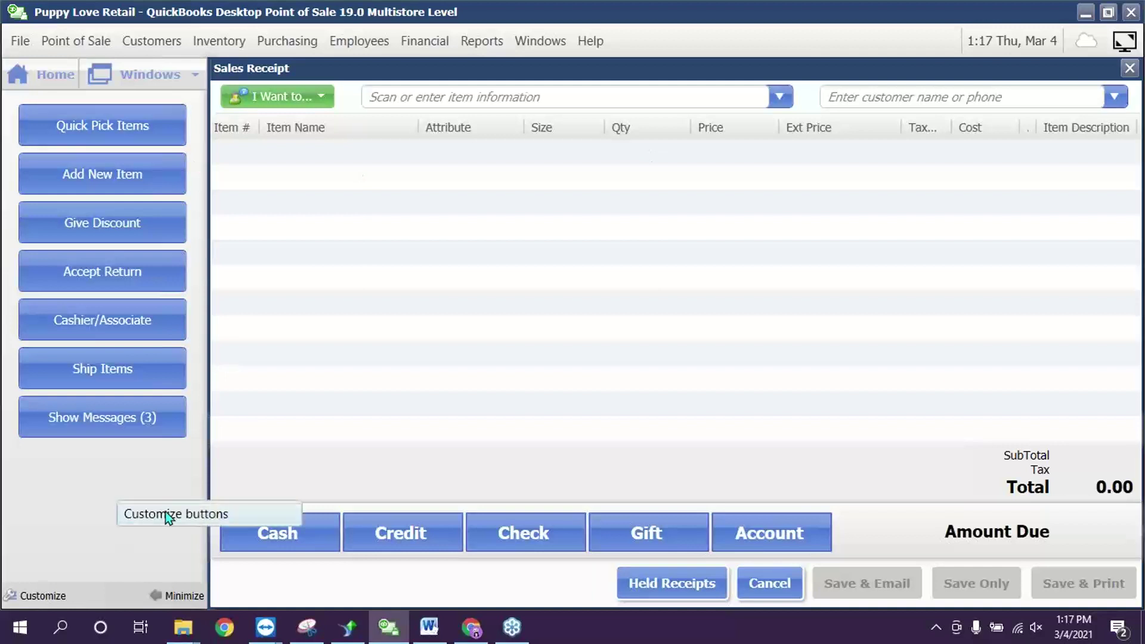
click(166, 510)
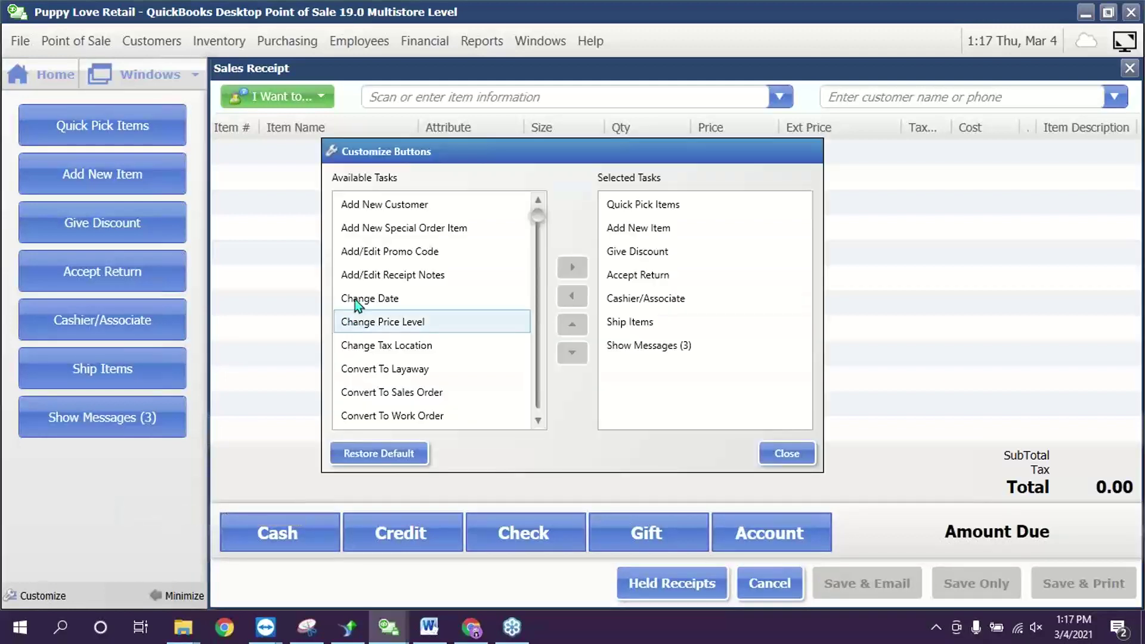
click(538, 422)
click(538, 421)
click(538, 422)
click(538, 422)
click(539, 421)
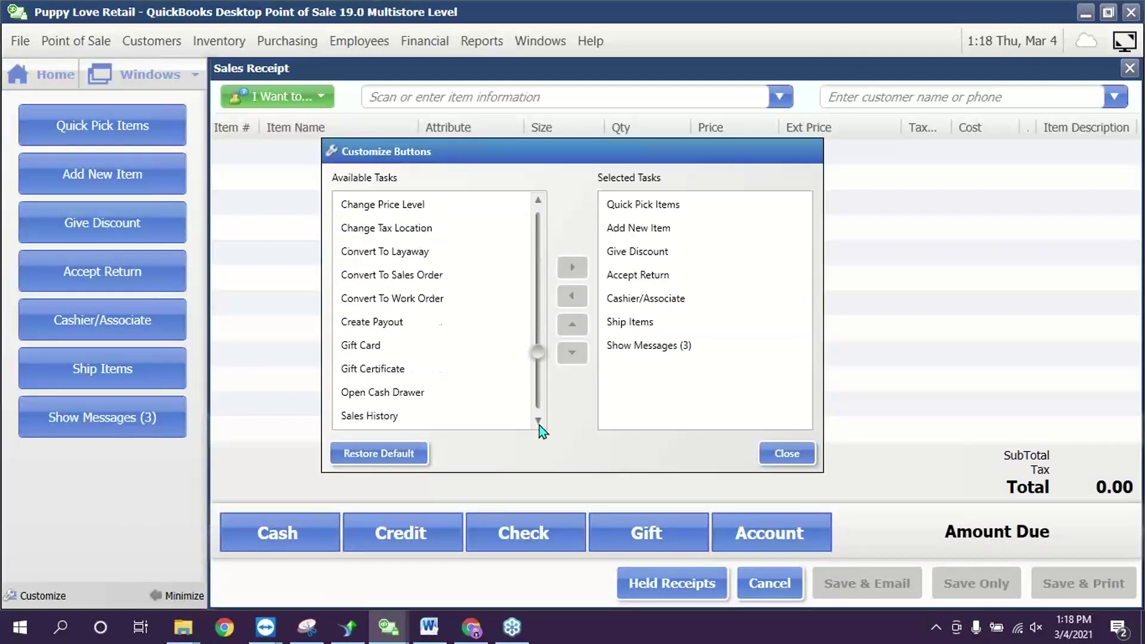
click(539, 421)
click(374, 398)
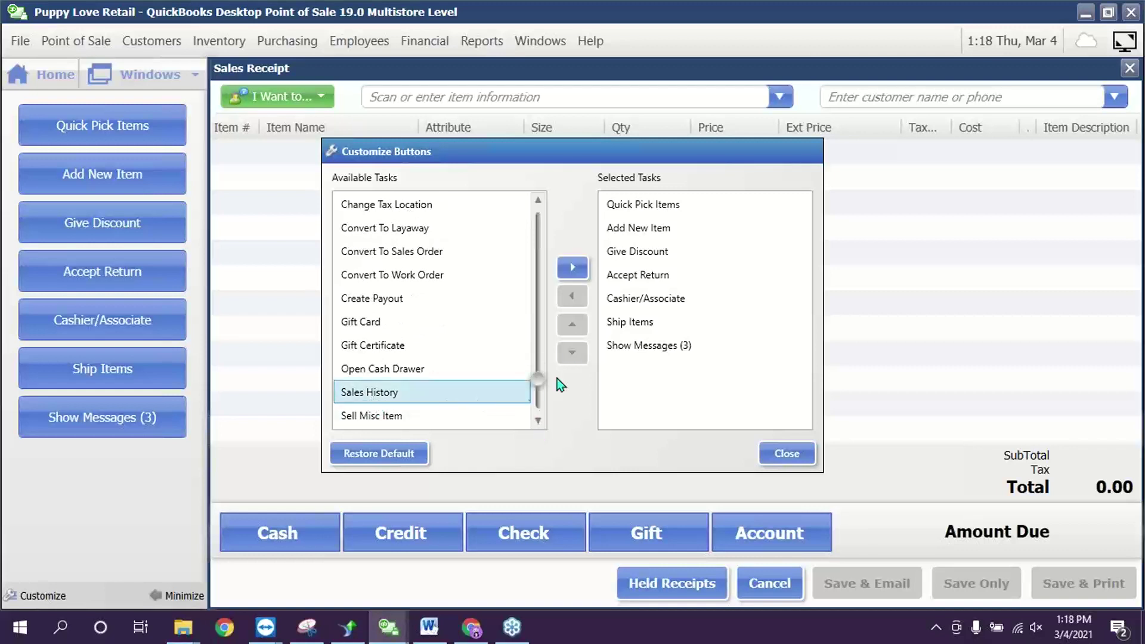
click(573, 269)
click(787, 457)
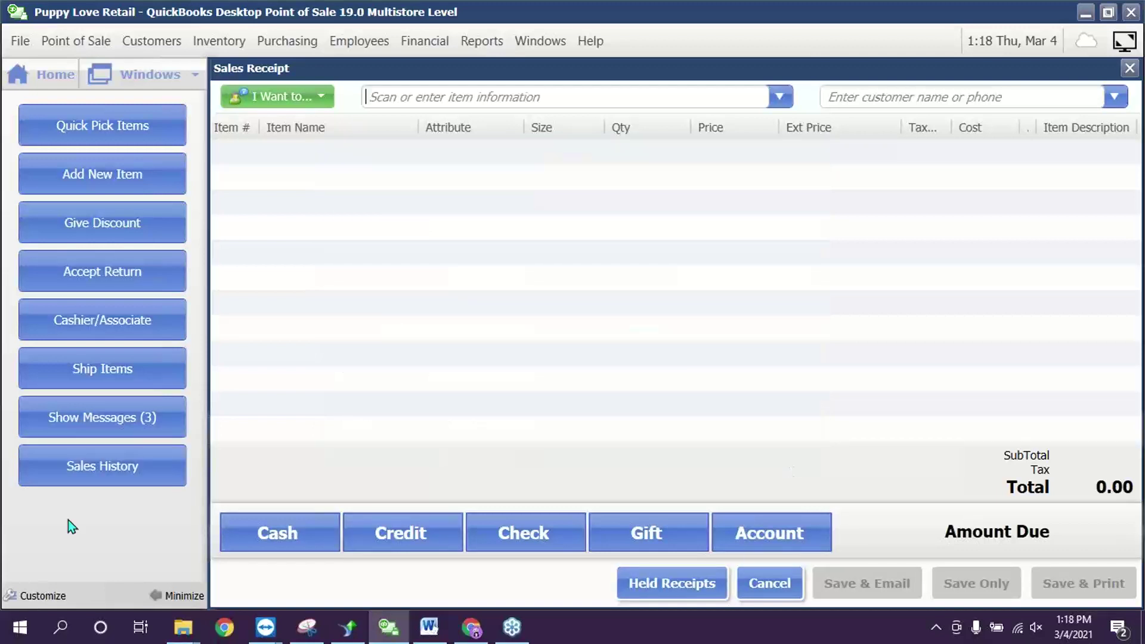
click(92, 469)
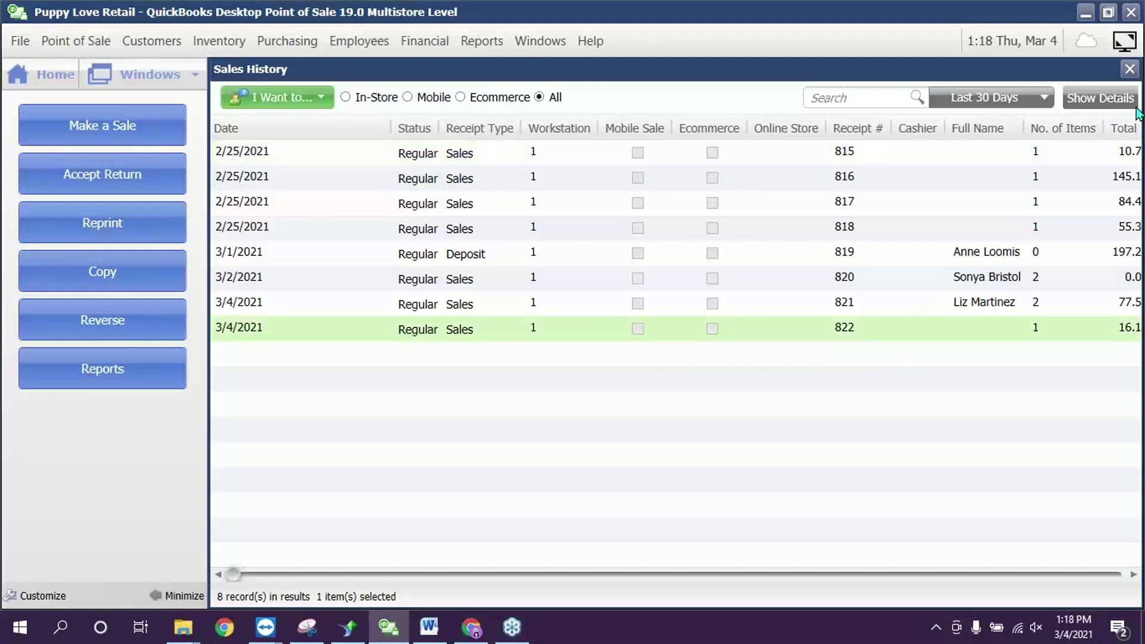
- Show the selected receipt's details, narrowing the Attribute column and widening the details pane
click(1100, 97)
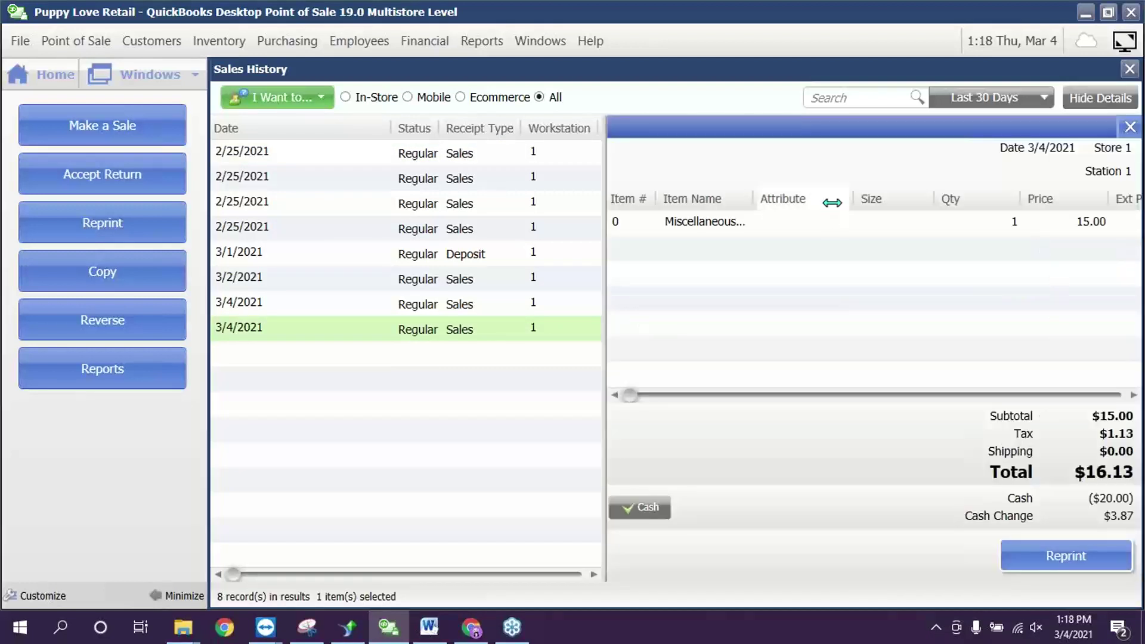
drag(830, 194, 800, 195)
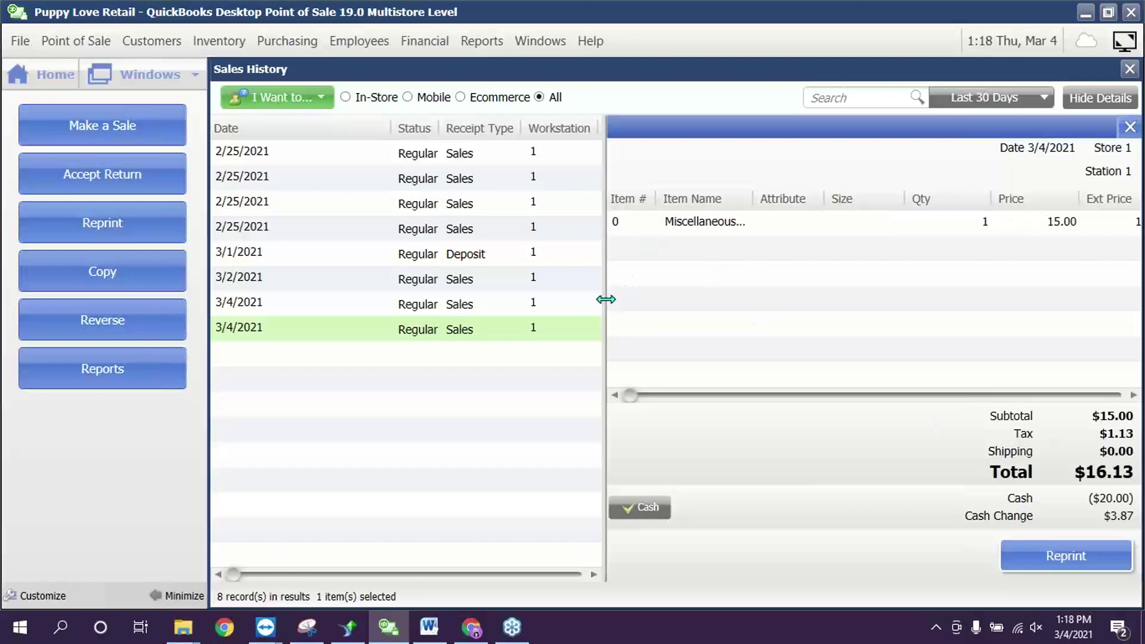
drag(605, 299, 401, 273)
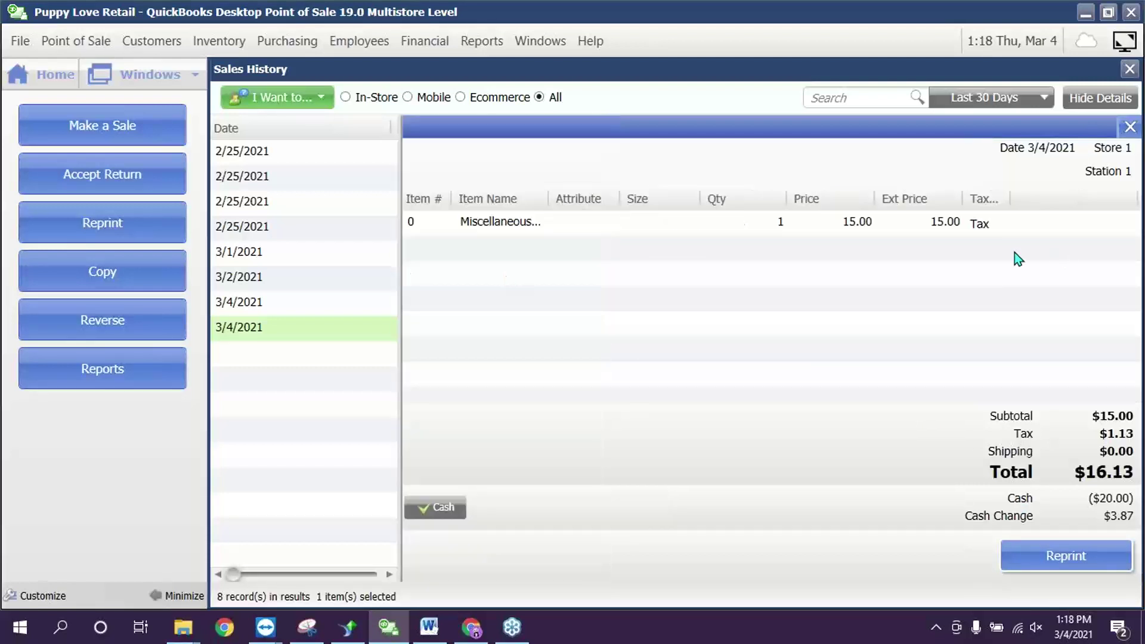
- Add the Item Description column to the details grid, then hide the details pane
right_click(1057, 196)
click(976, 210)
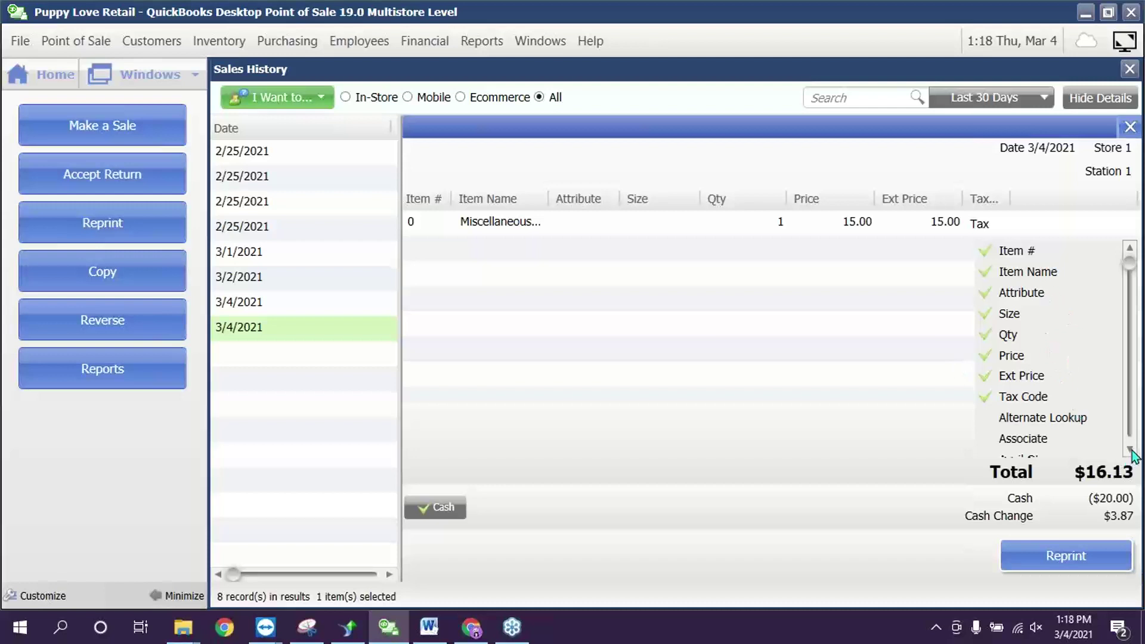
drag(1131, 452, 1130, 451)
click(995, 421)
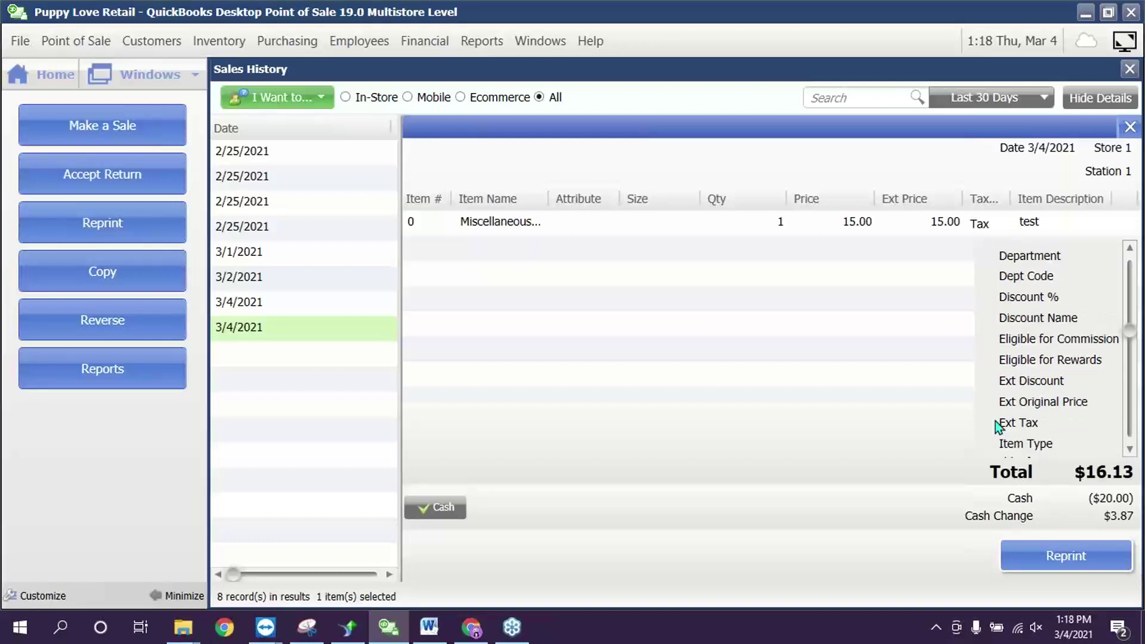
click(805, 346)
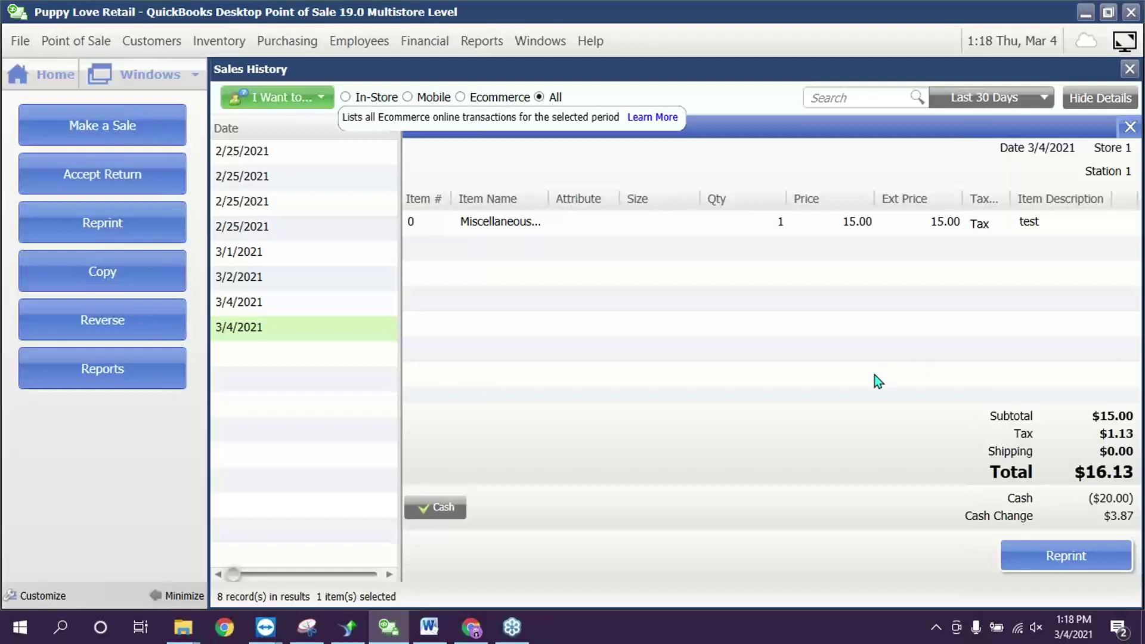
click(1128, 127)
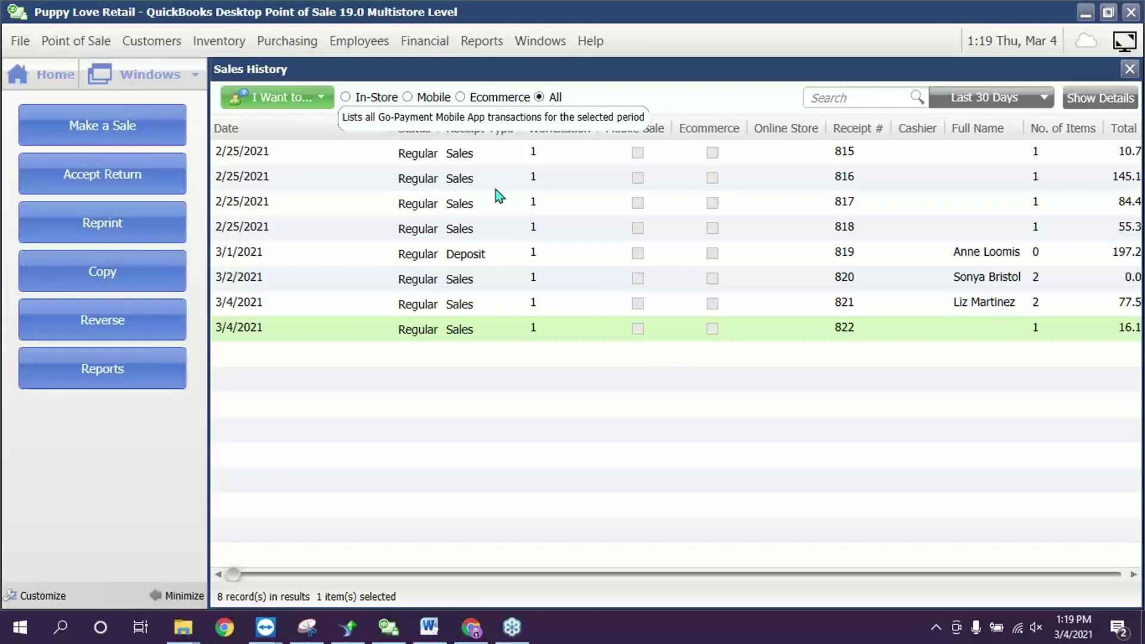
- Select receipt 821 in Sales History and start a return from it
click(470, 256)
click(419, 183)
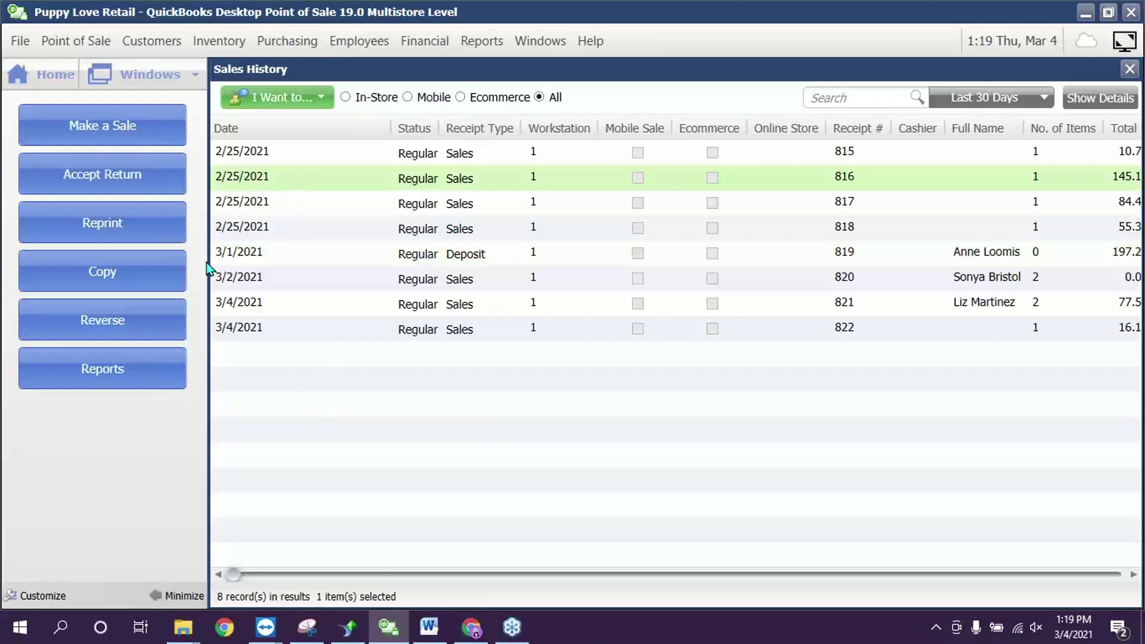
click(273, 310)
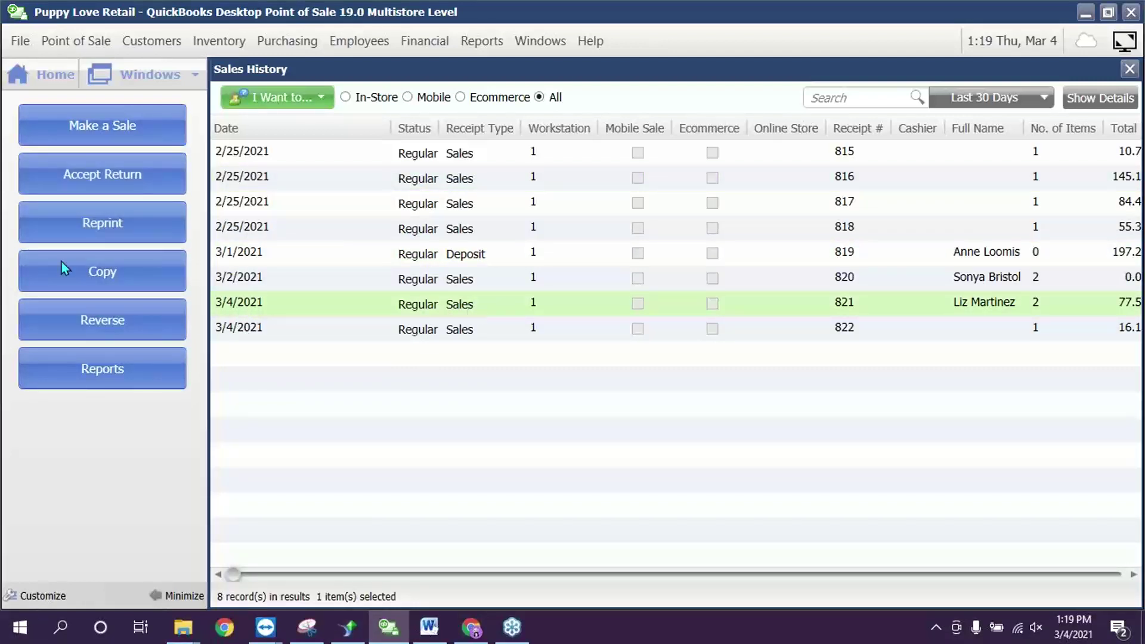
click(105, 176)
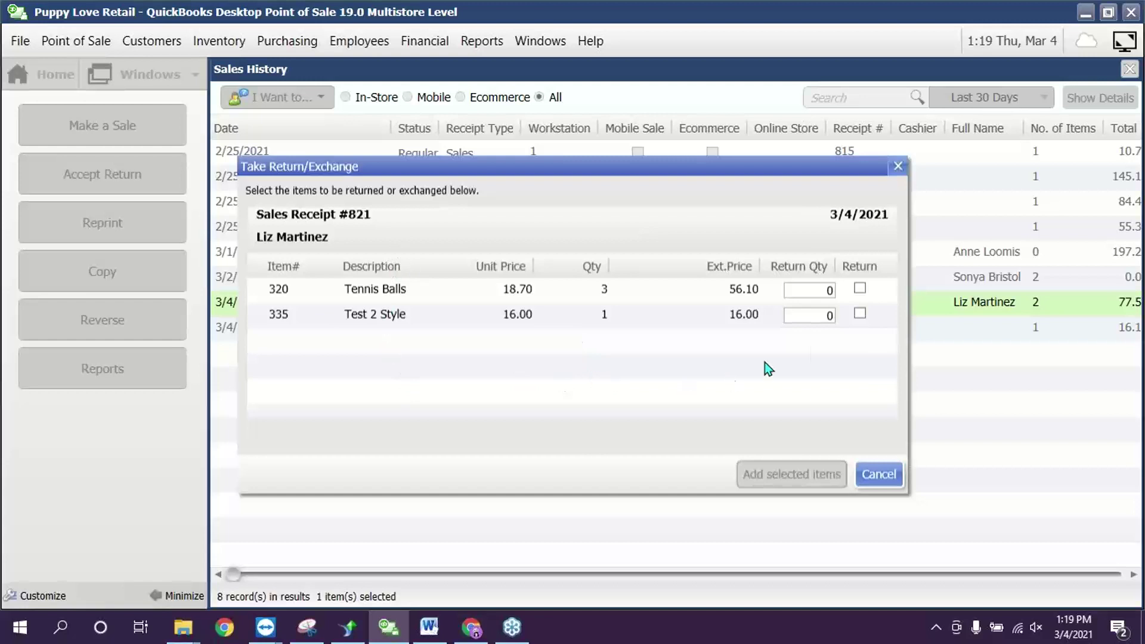
- Mark Test 2 Style and Tennis Balls for return, with a Tennis Balls return quantity of 1
click(859, 314)
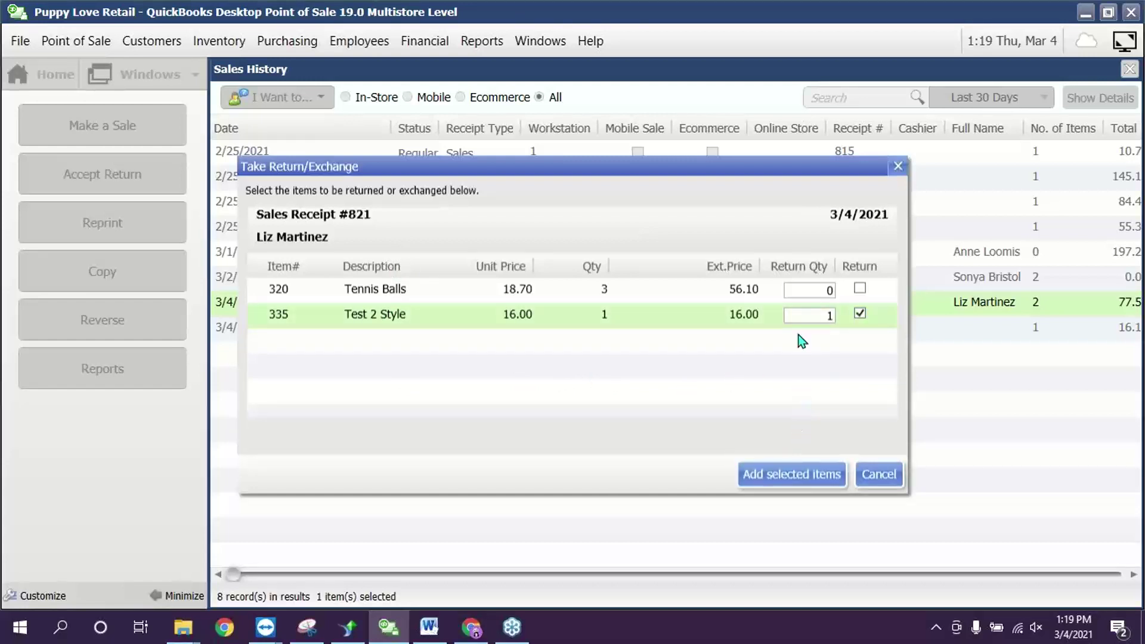
click(799, 316)
click(863, 291)
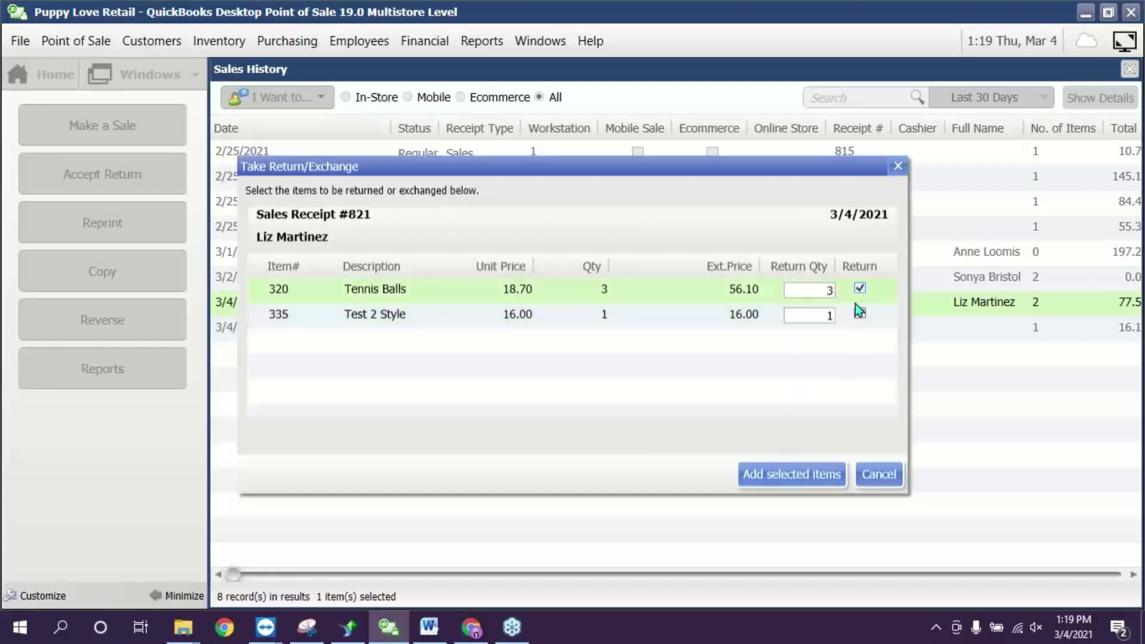
click(811, 293)
text(1)
- Add both marked items to the return receipt (-37.30) and cancel the attempted Account refund
click(777, 476)
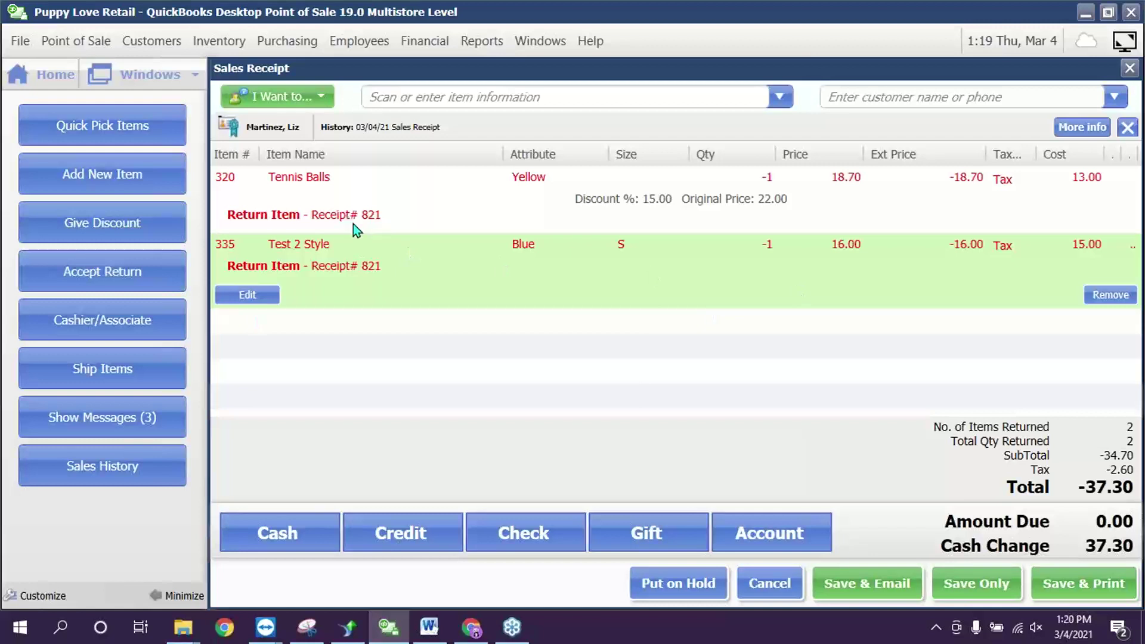
click(669, 200)
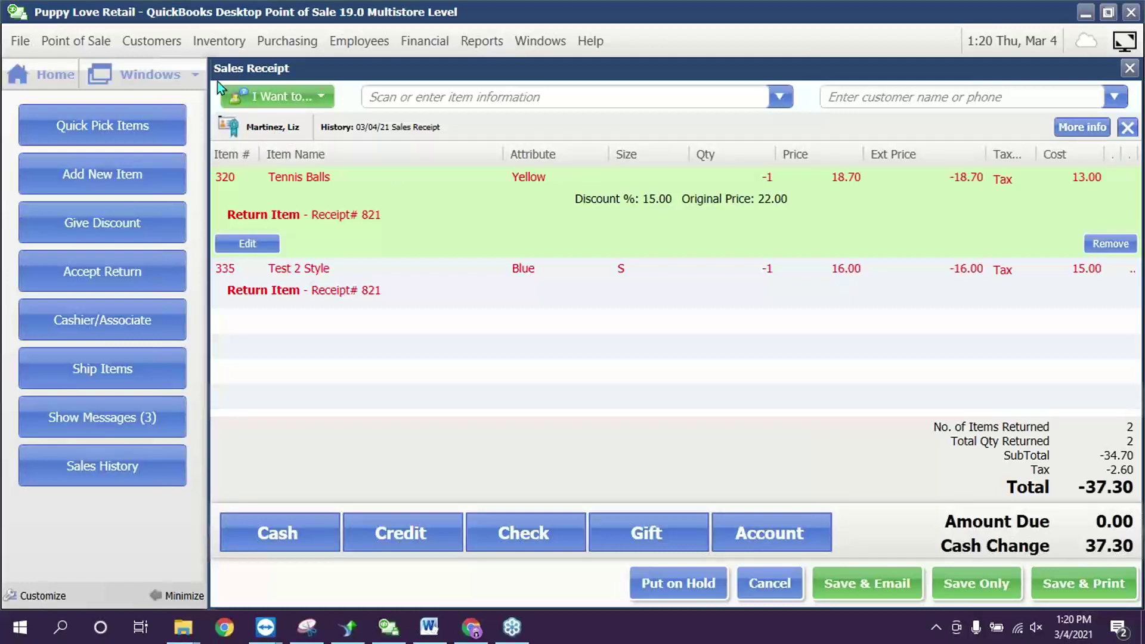
click(816, 525)
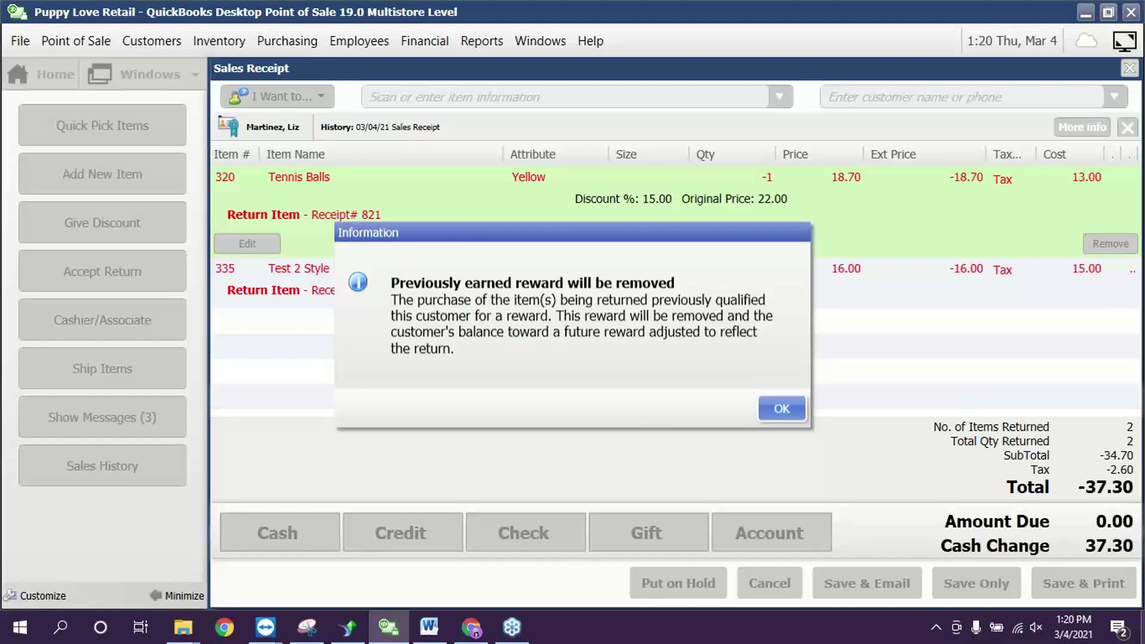
click(776, 407)
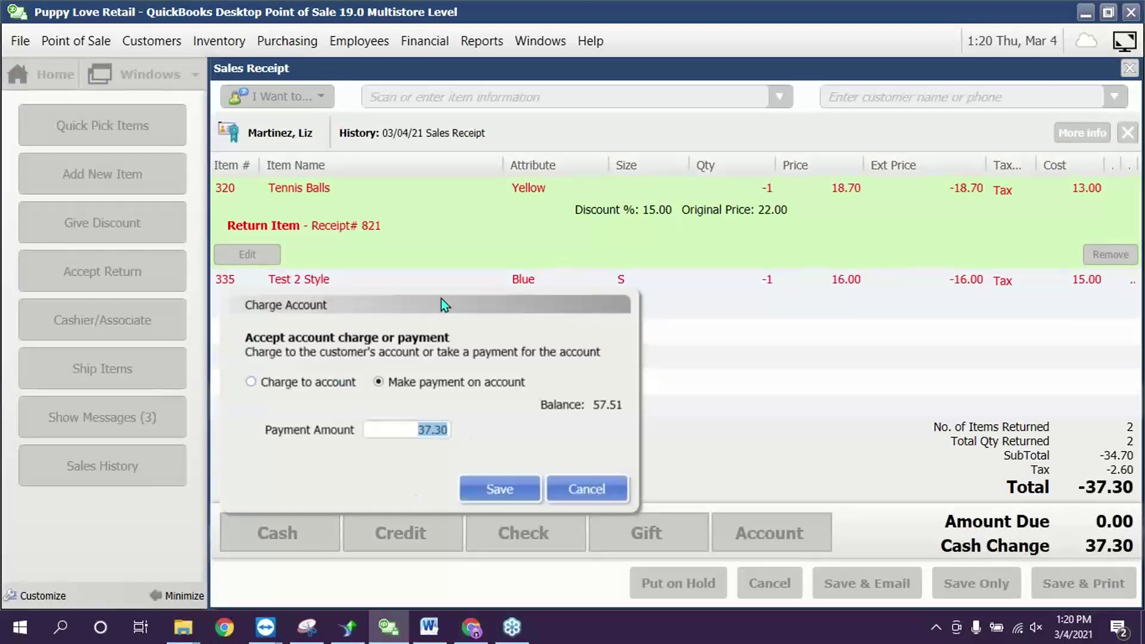
click(233, 69)
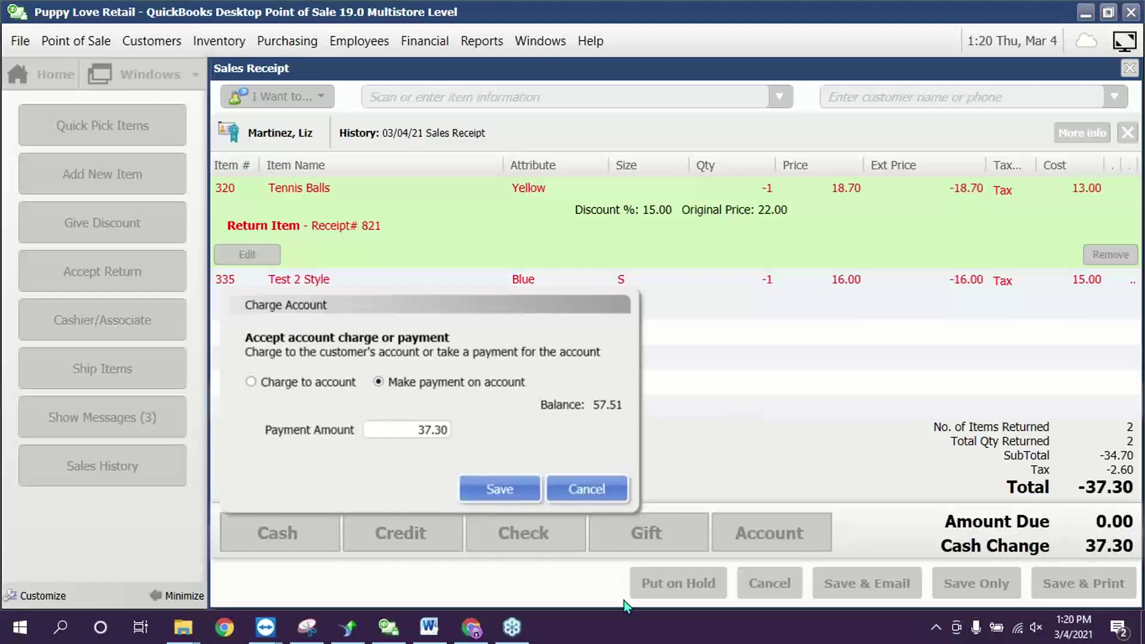
click(599, 489)
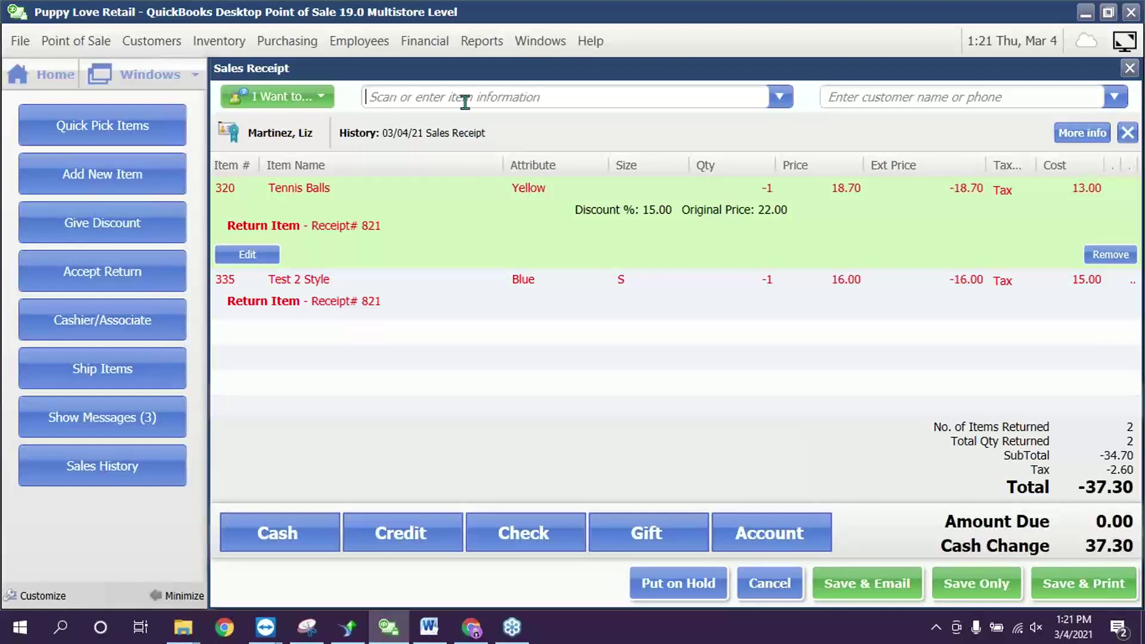
- Add the Red L Test 2 Style as the exchange item against the Blue S return
text(t)
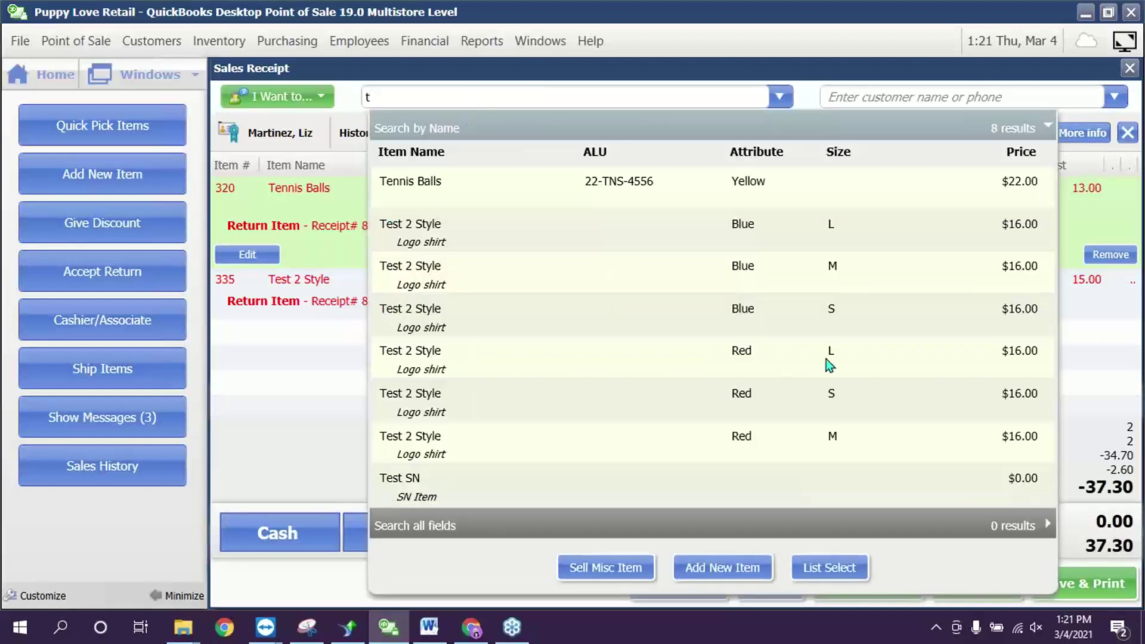
click(826, 361)
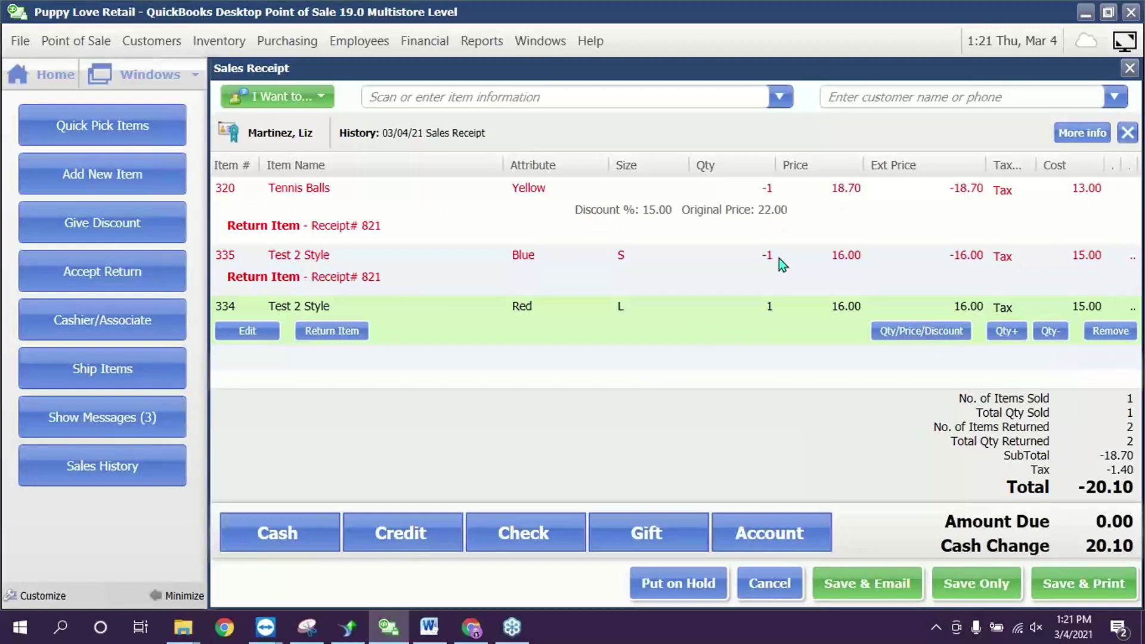
click(557, 279)
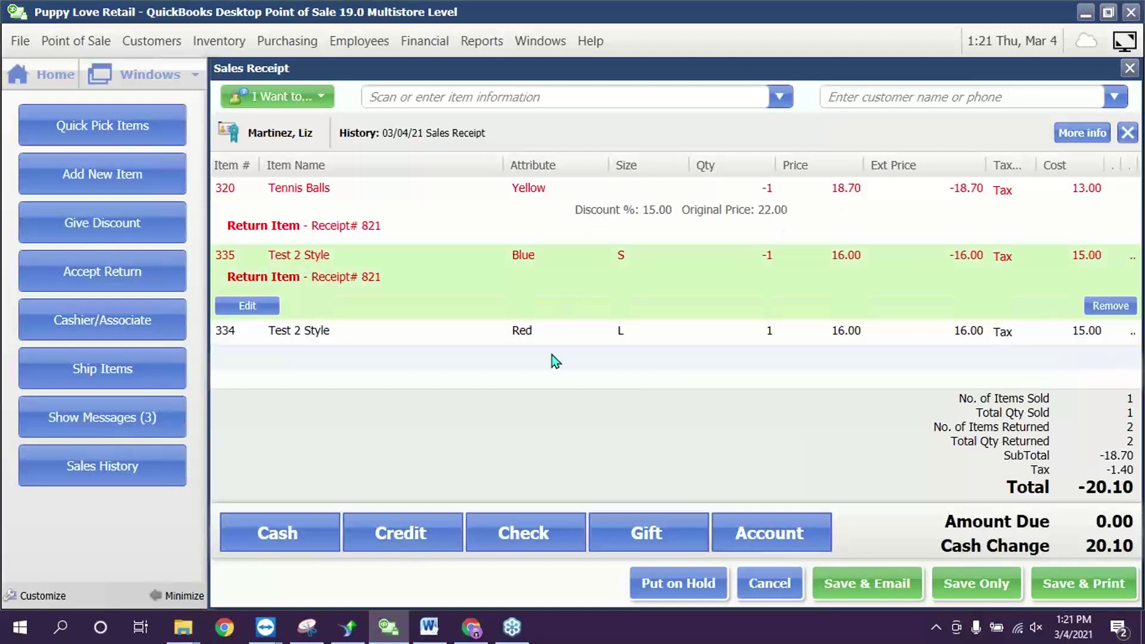
click(540, 332)
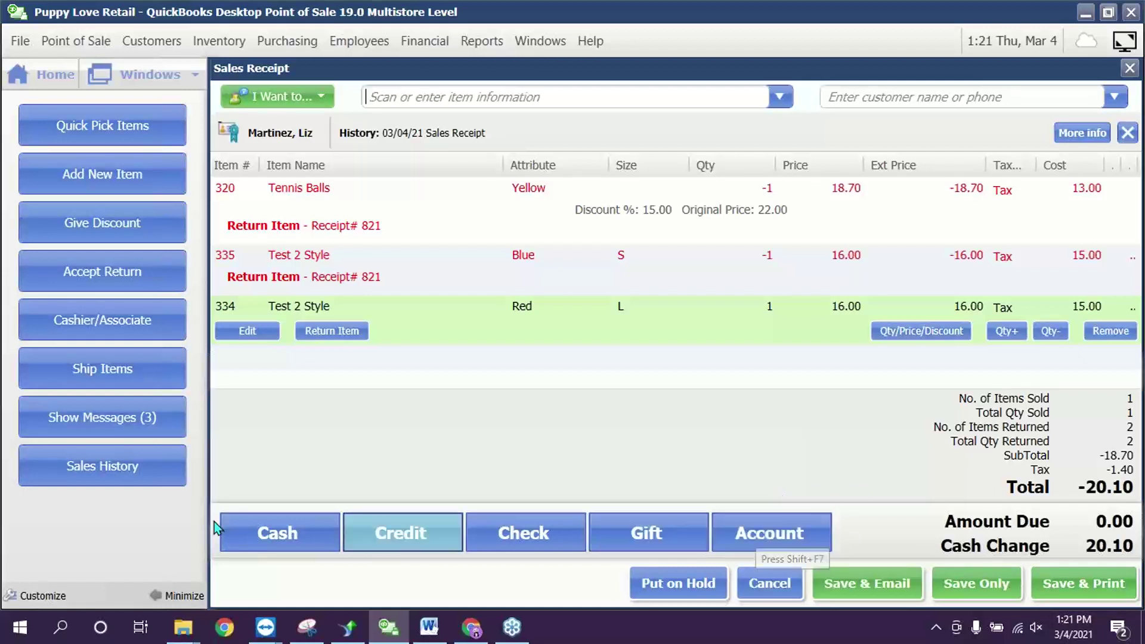
- Save the exchange sale without printing, paying the customer $20.10 cash change
click(261, 537)
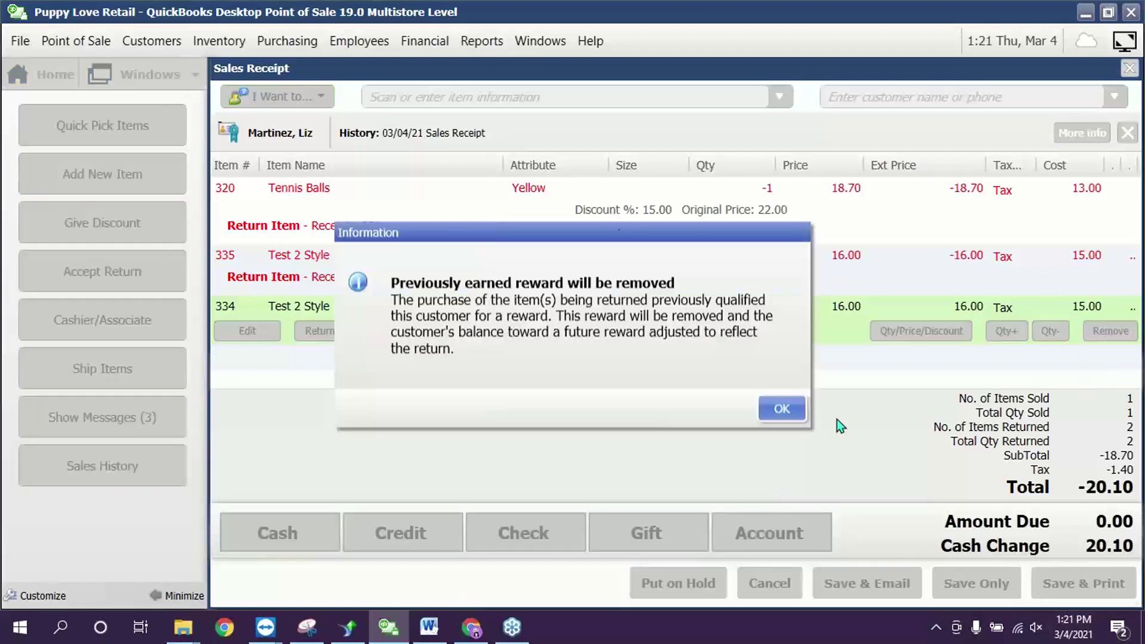
click(793, 413)
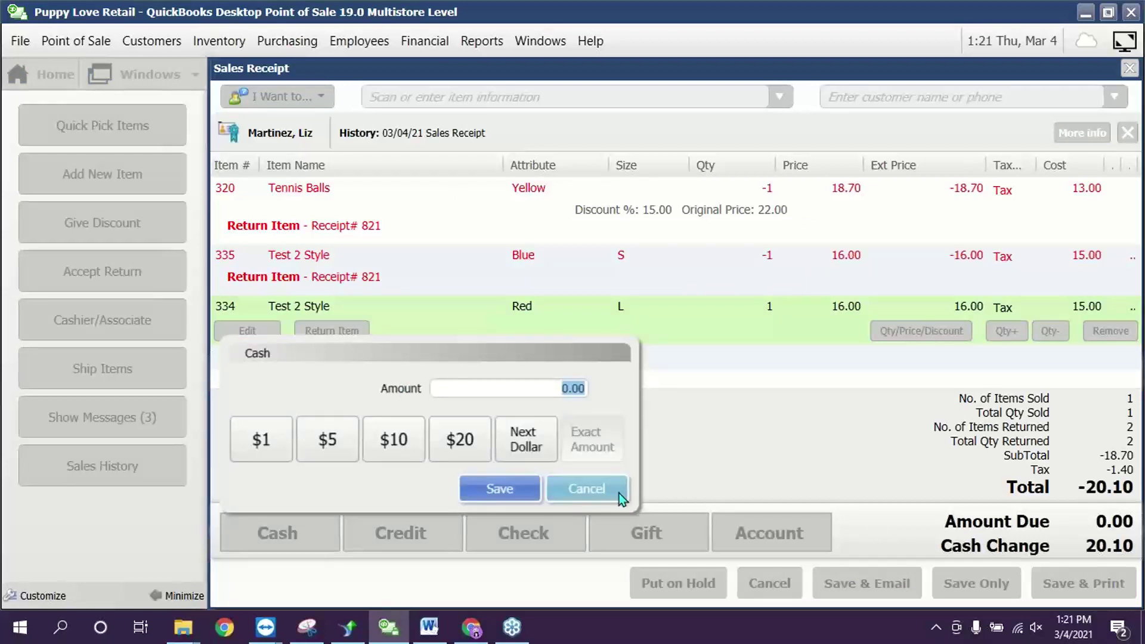
click(605, 497)
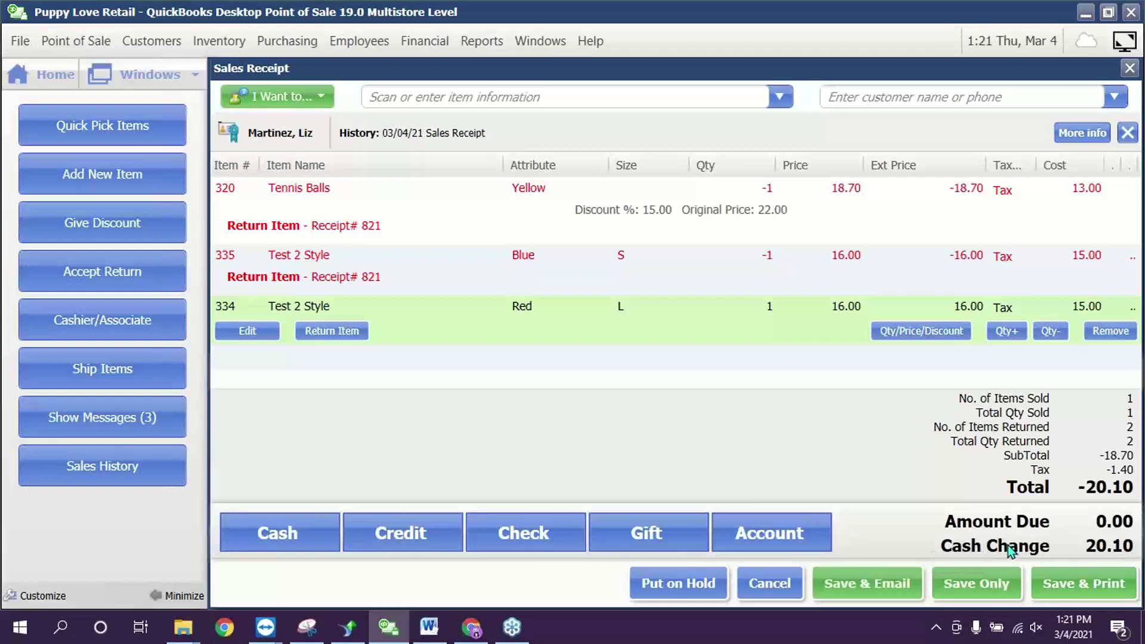
click(969, 584)
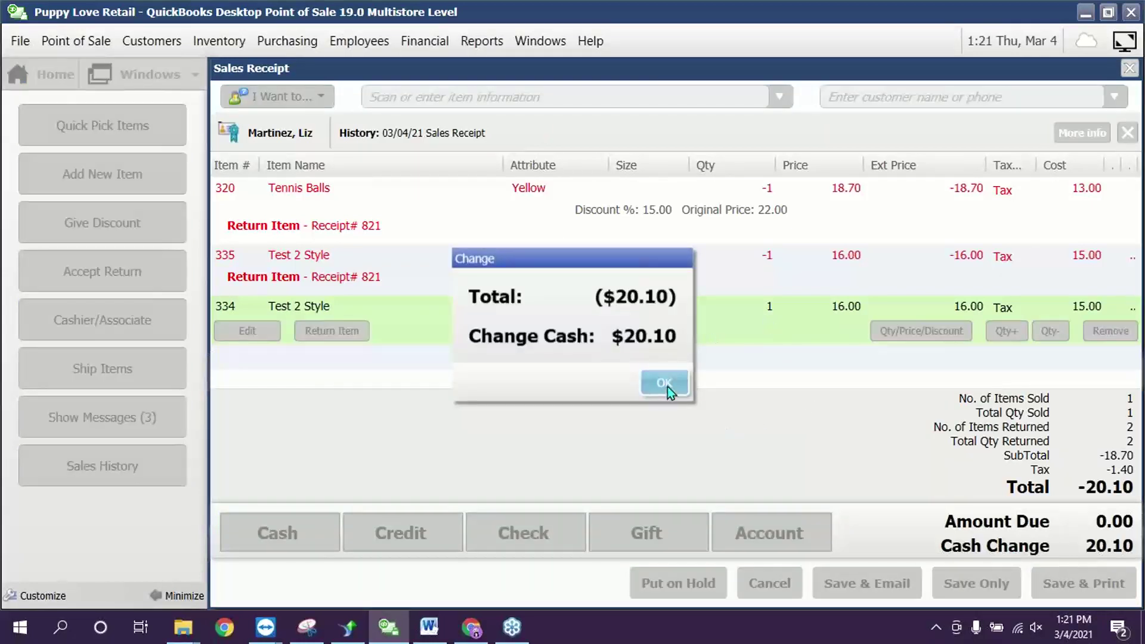
click(668, 386)
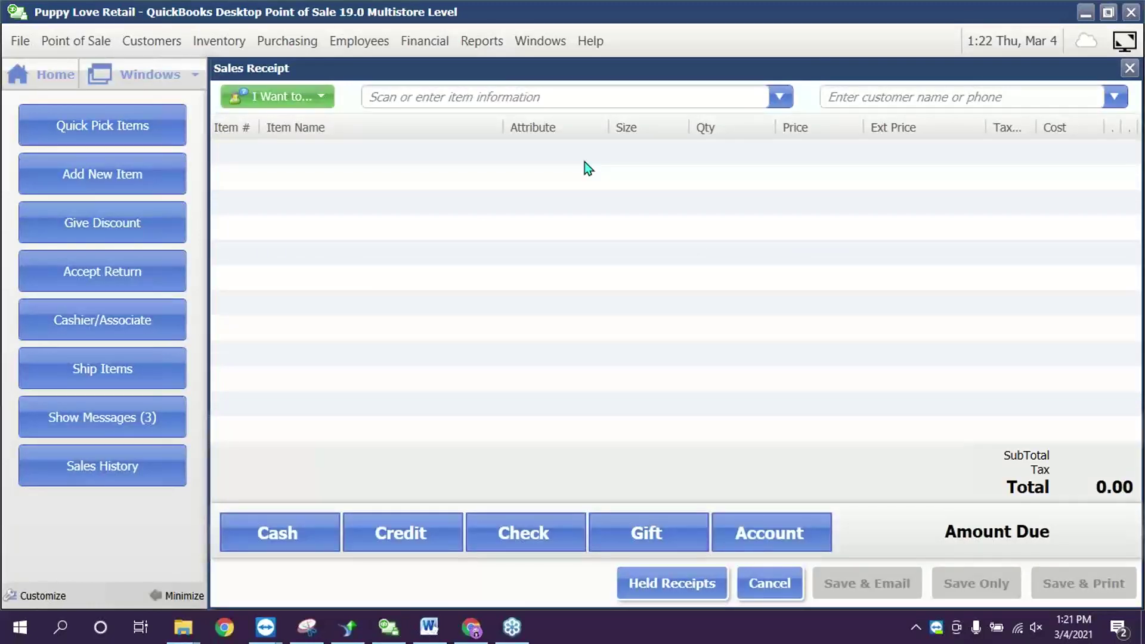
- Add a Pitch Counter (7.95) to the new sale despite zero stock, making 8.55 due
click(572, 89)
text(p)
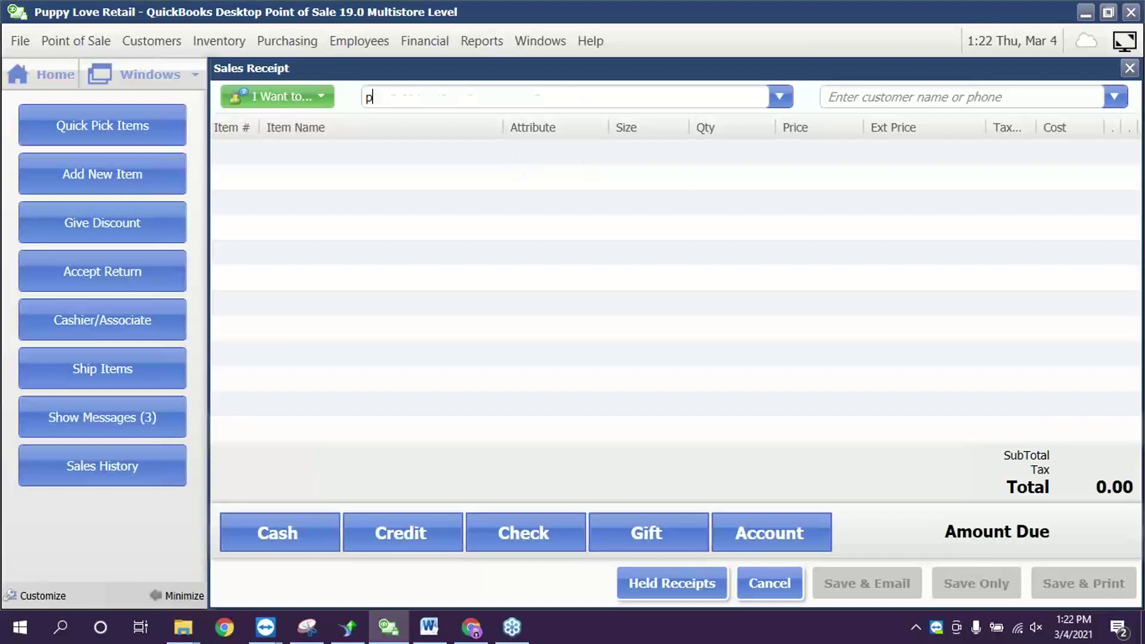
click(495, 192)
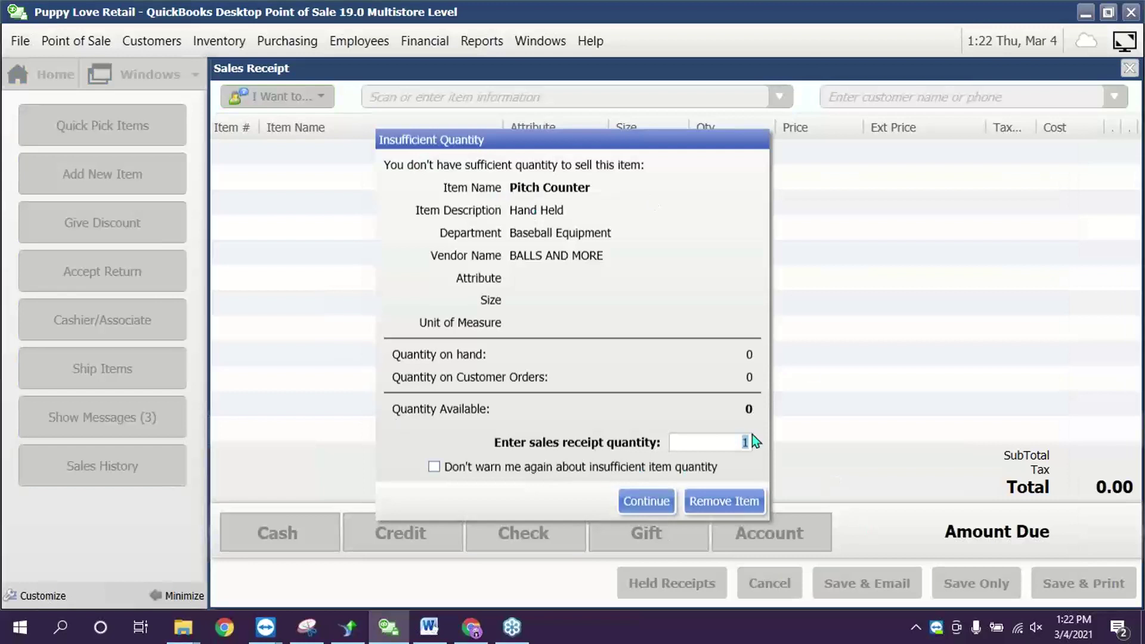
click(634, 507)
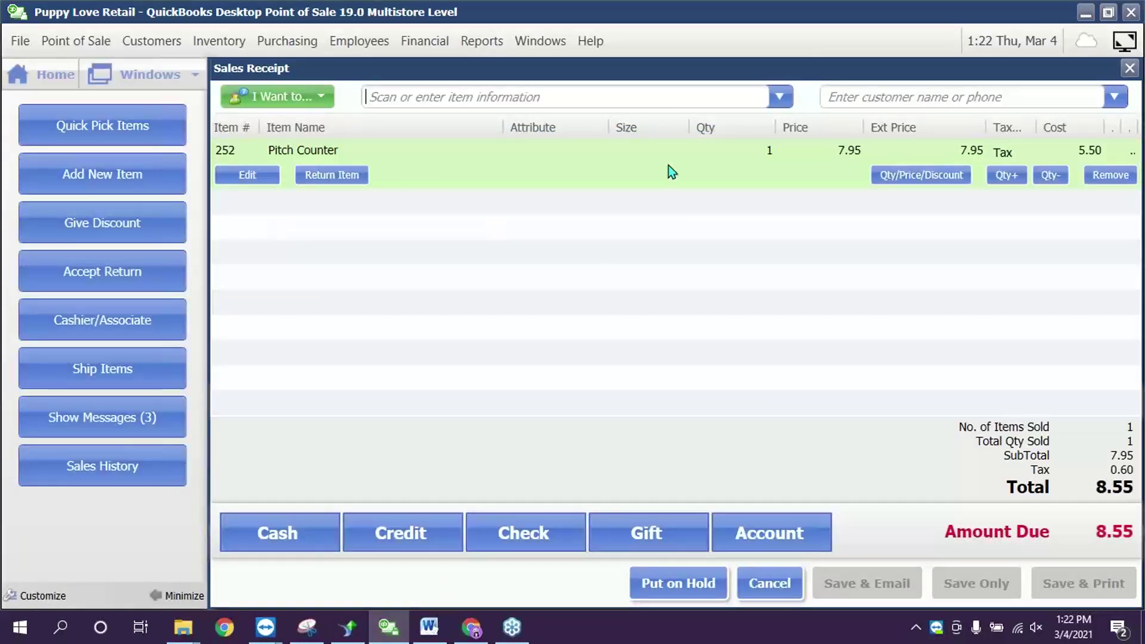
click(320, 96)
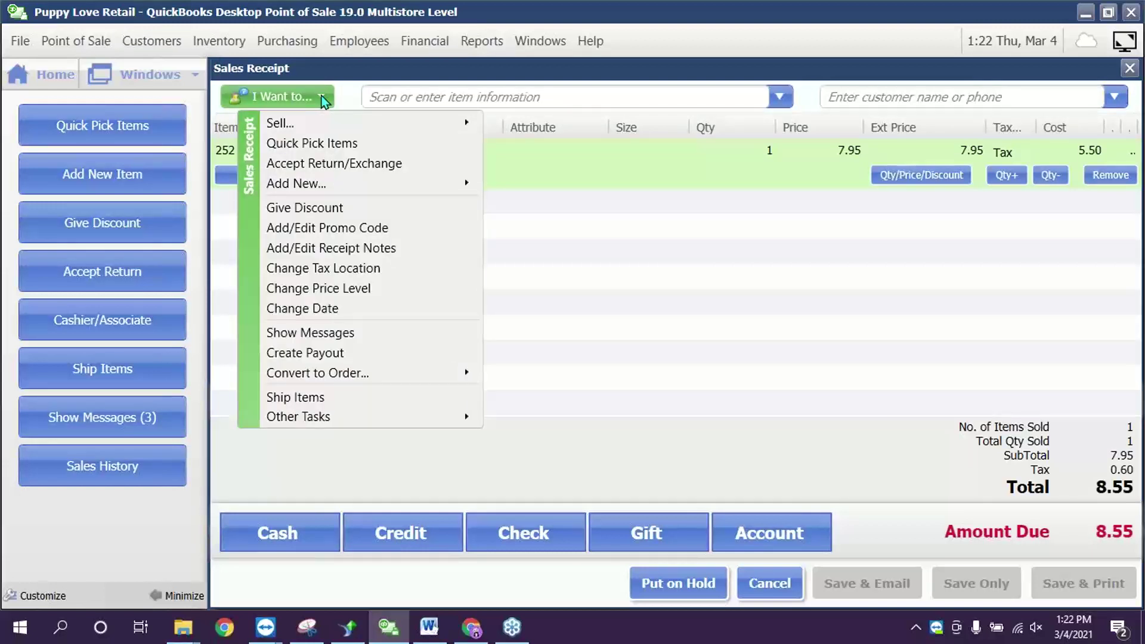
mouse_move(450, 376)
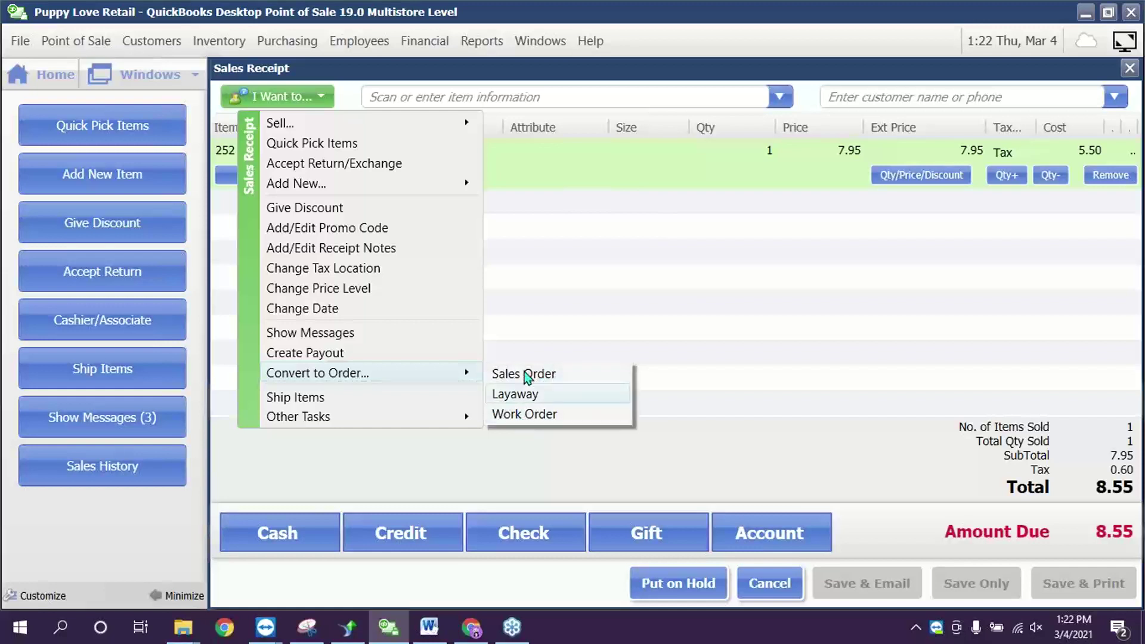
click(733, 337)
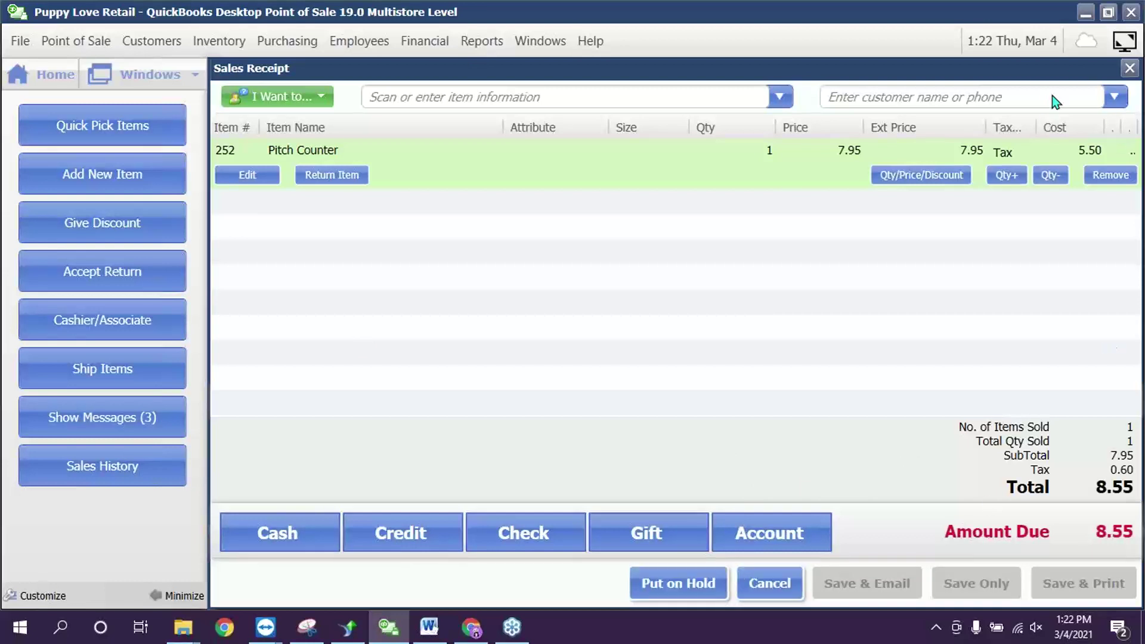
- Put the Pitch Counter sale on hold, leaving an empty 0.00 receipt
click(704, 590)
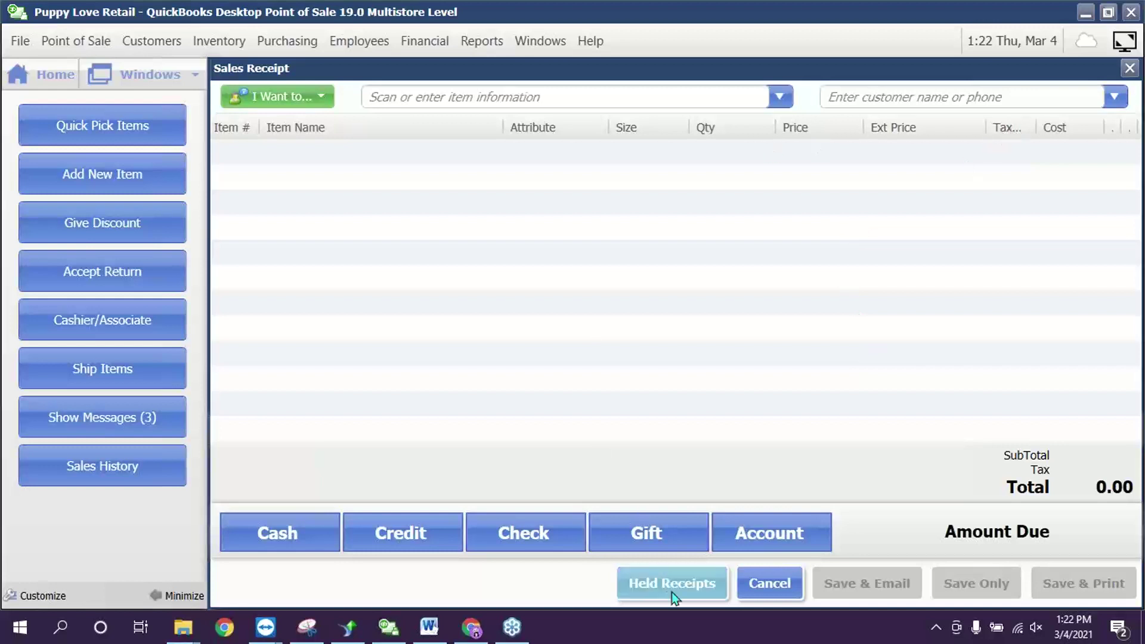
click(283, 94)
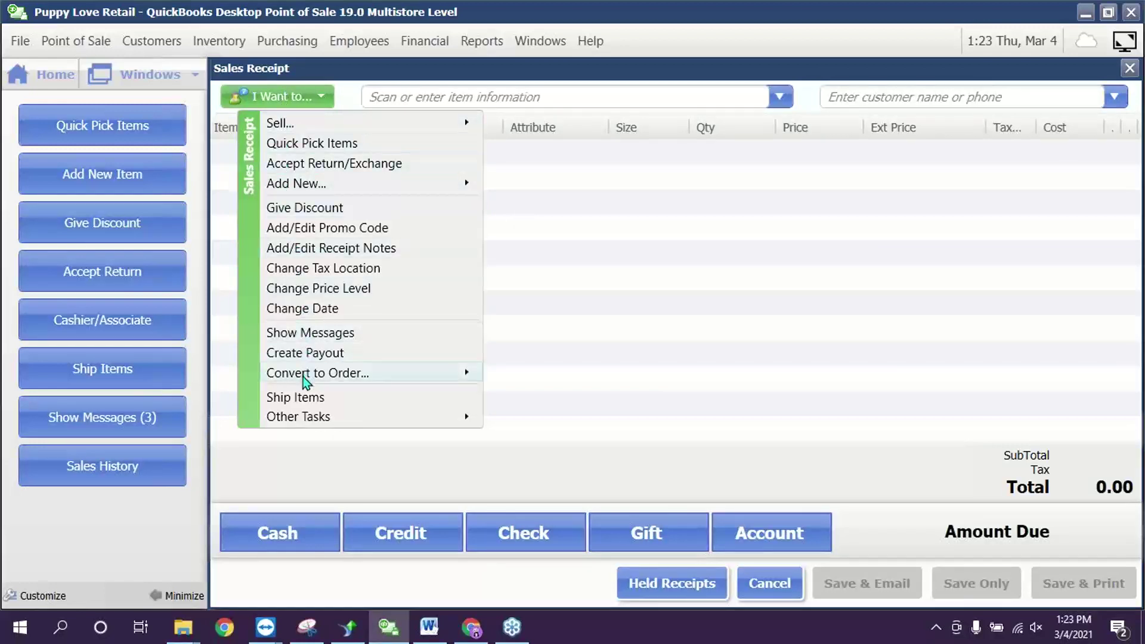
mouse_move(303, 375)
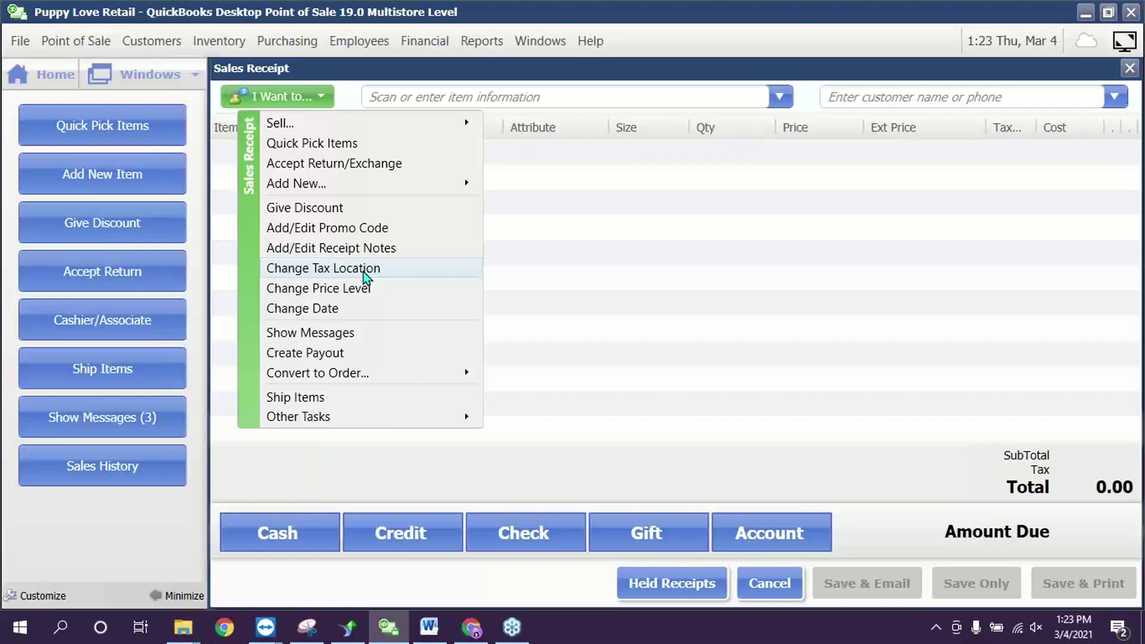
- Change the receipt's tax location to Exempt so tax reads 0.00
click(364, 269)
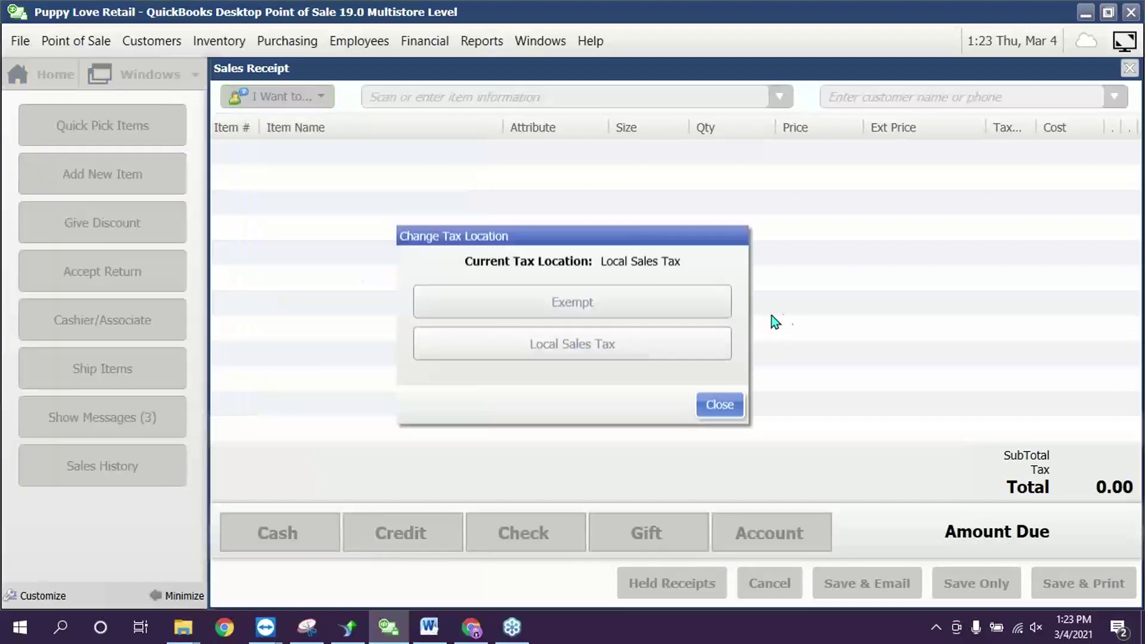
click(645, 315)
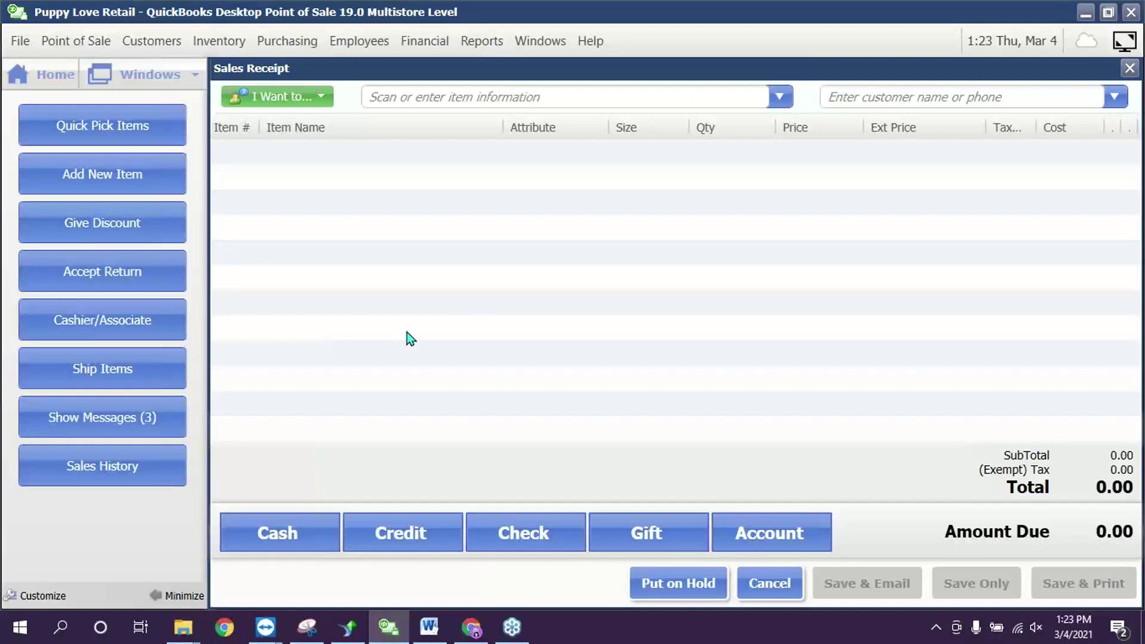
click(297, 99)
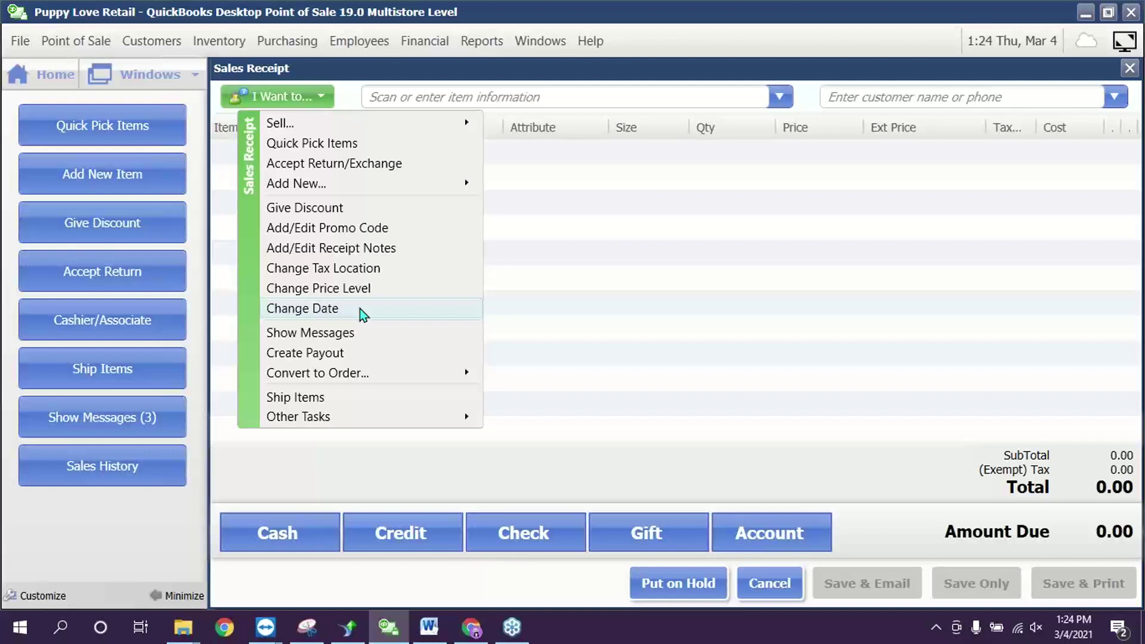
click(796, 258)
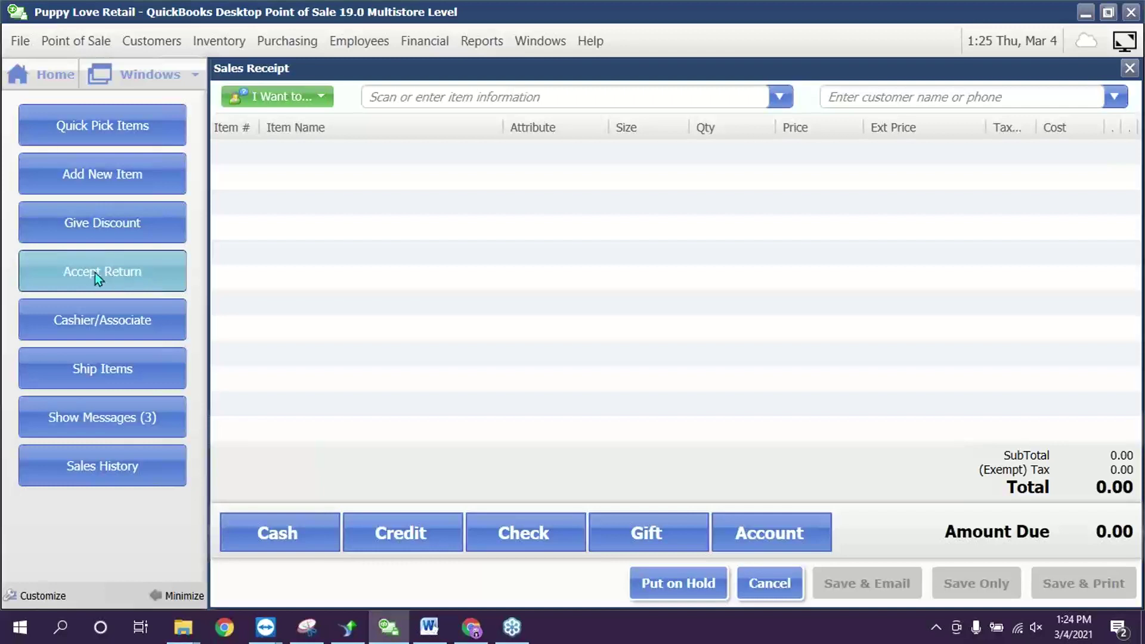
- Return one Game Day T from receipt #818 onto the current receipt
click(95, 273)
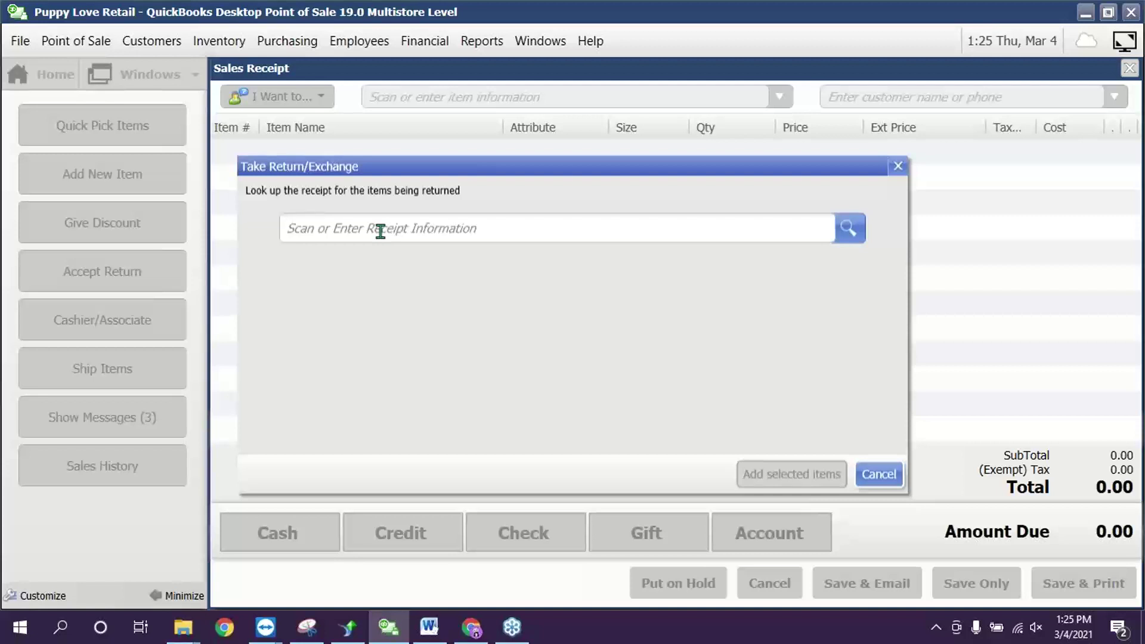
text(22)
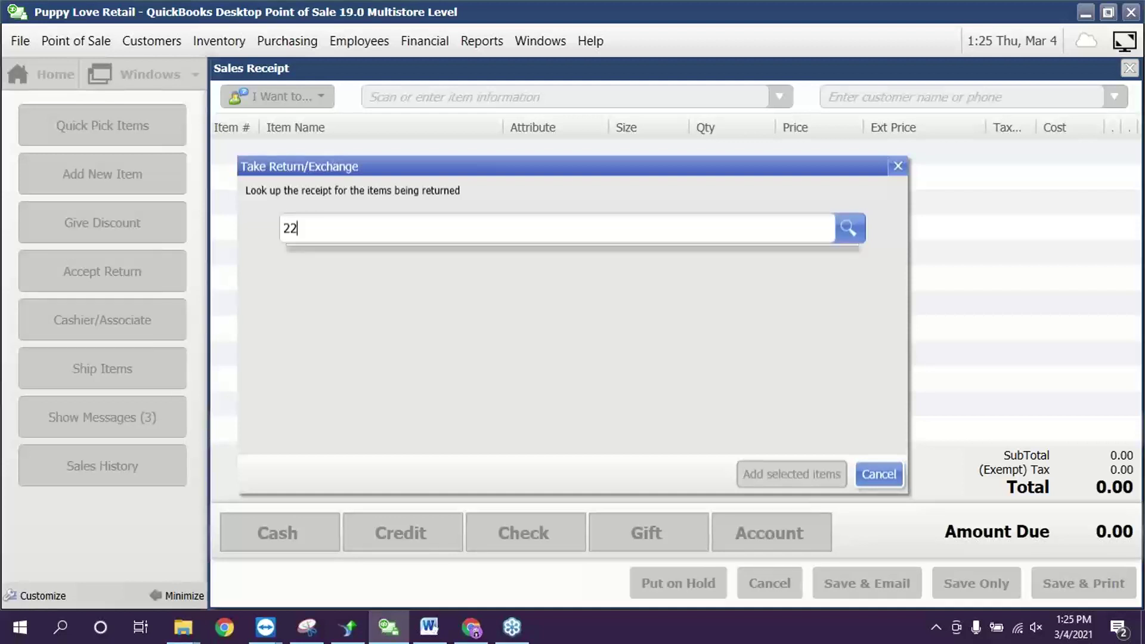
key(BackSpace)
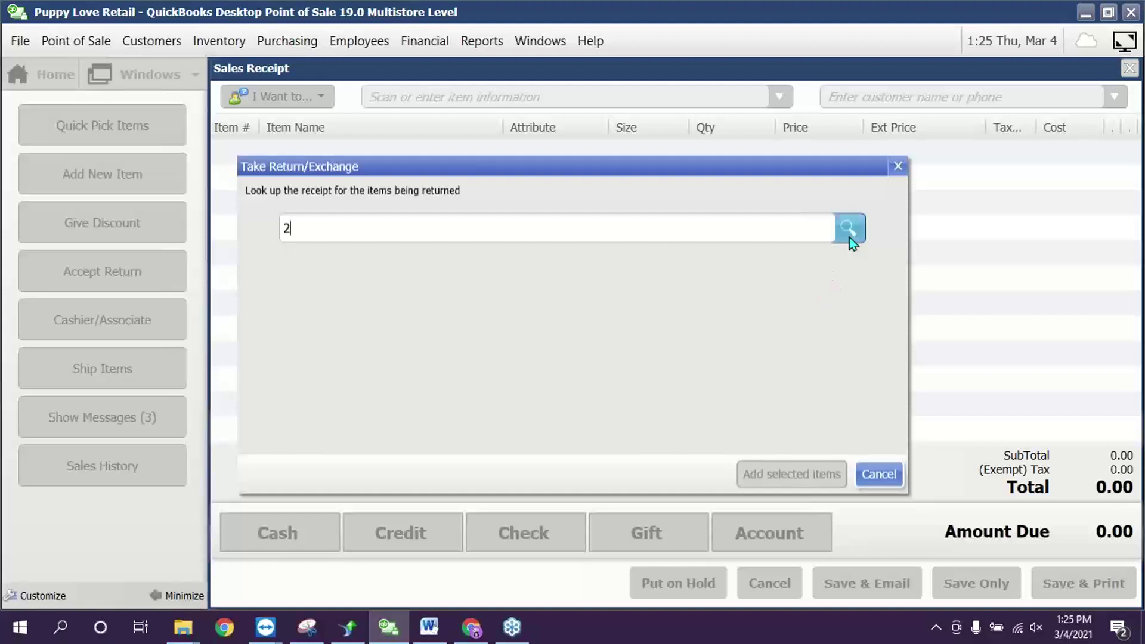
key(BackSpace)
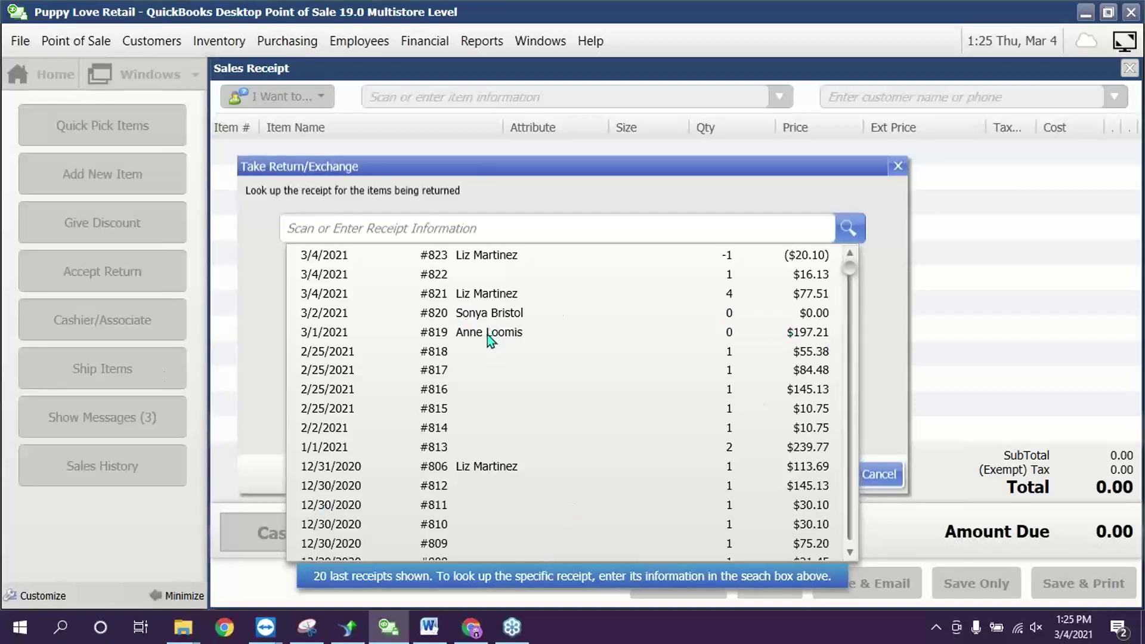
click(462, 354)
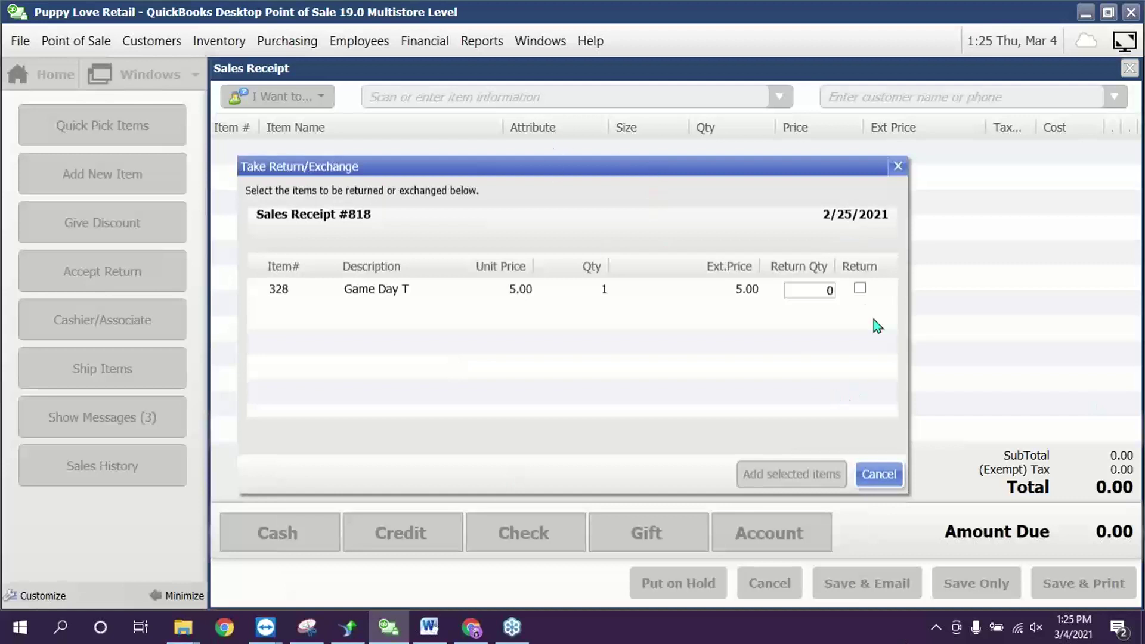
click(859, 290)
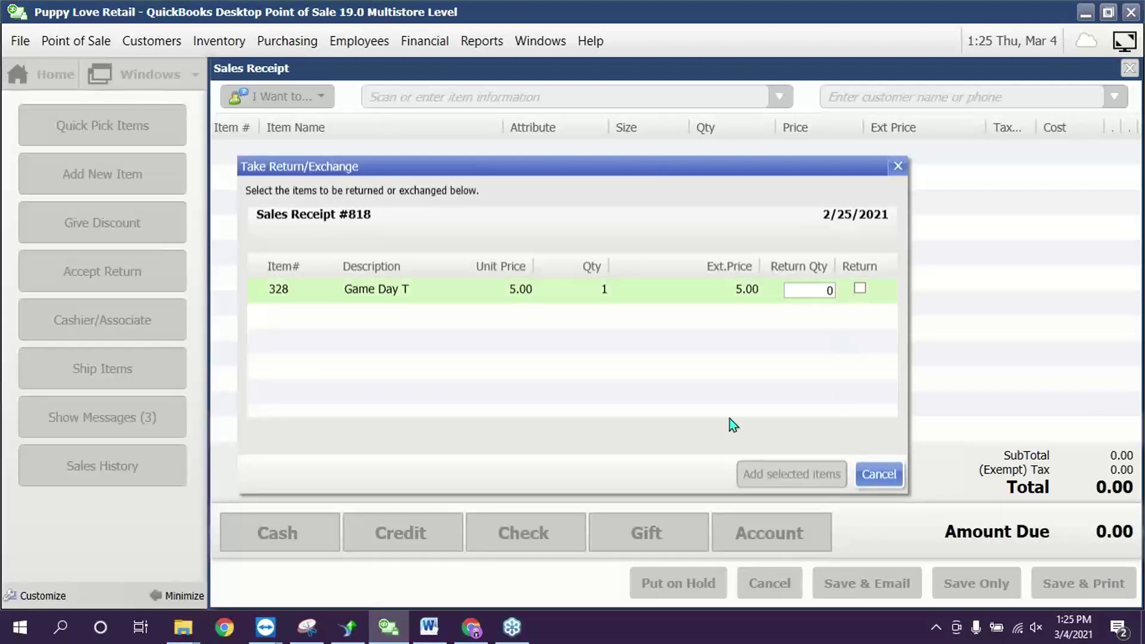
click(858, 289)
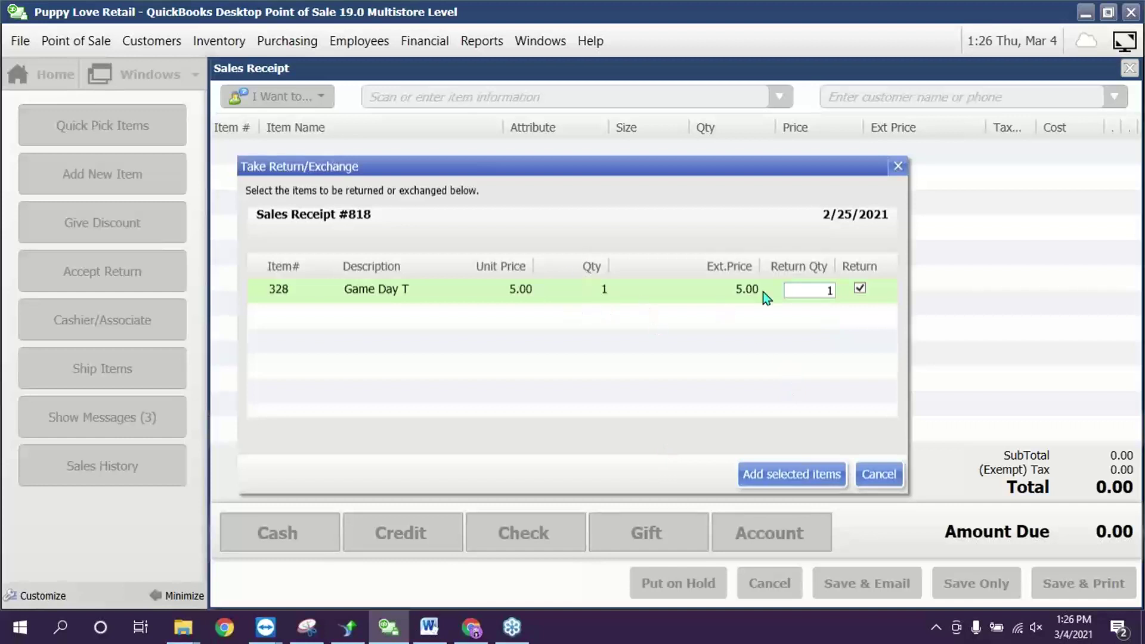
click(833, 476)
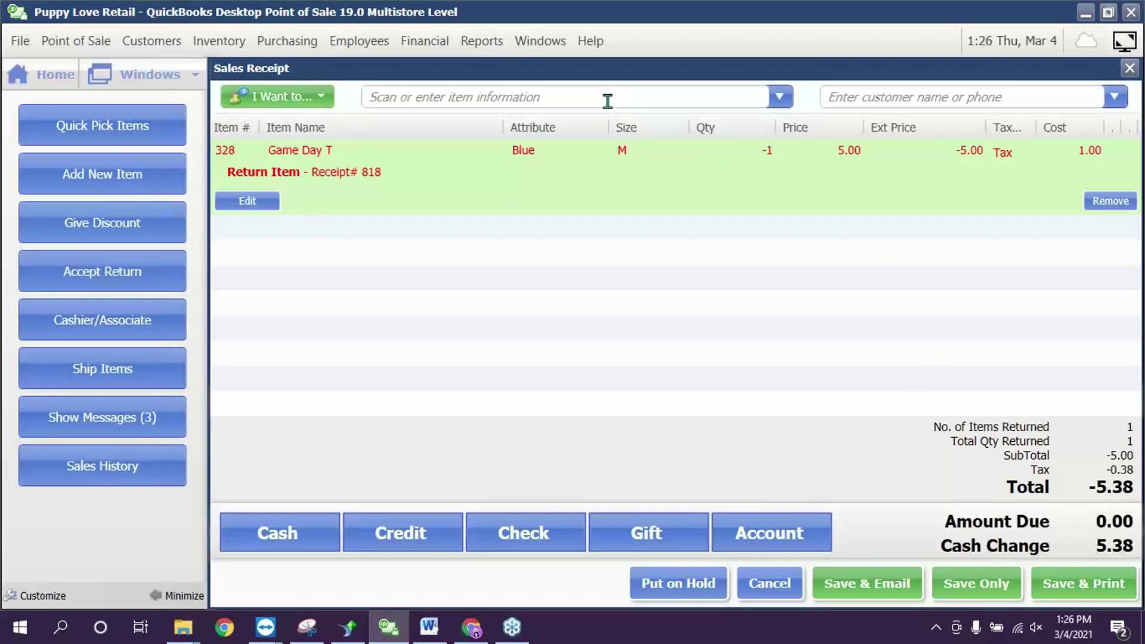
- Sell a replacement Blue M Game Day T (item 328) despite no stock, totaling -0.01
text(328)
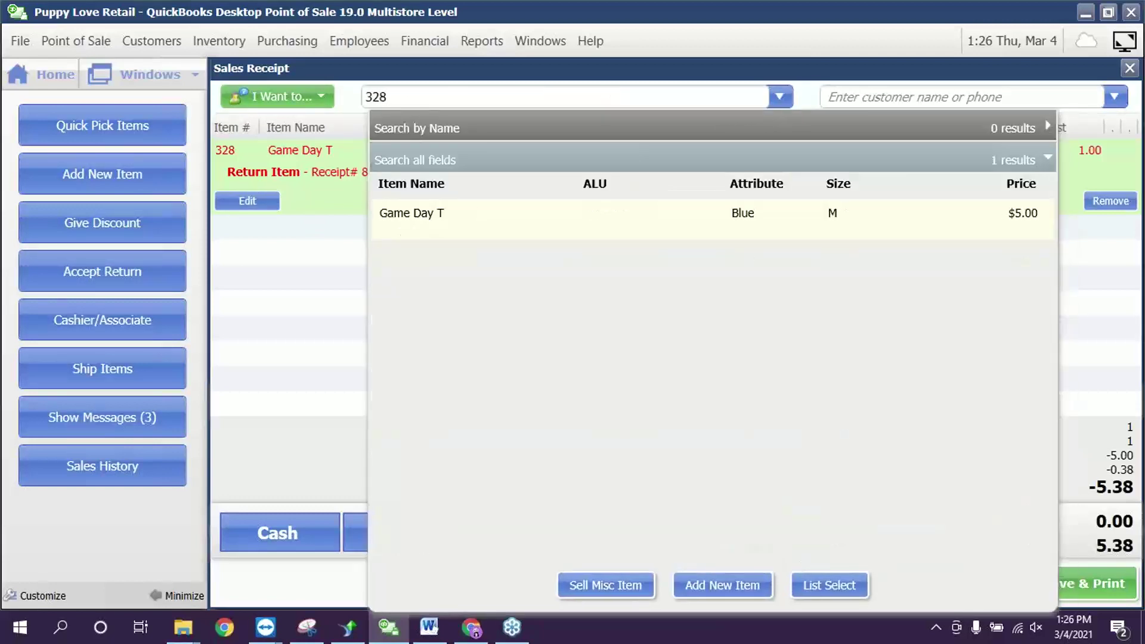
click(827, 227)
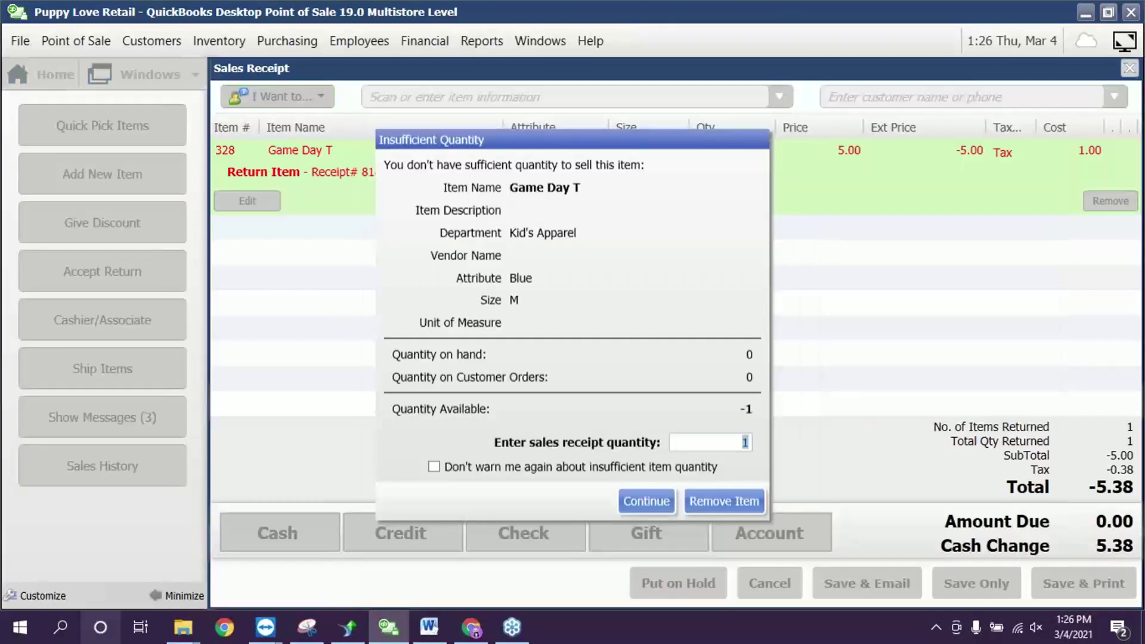
click(647, 502)
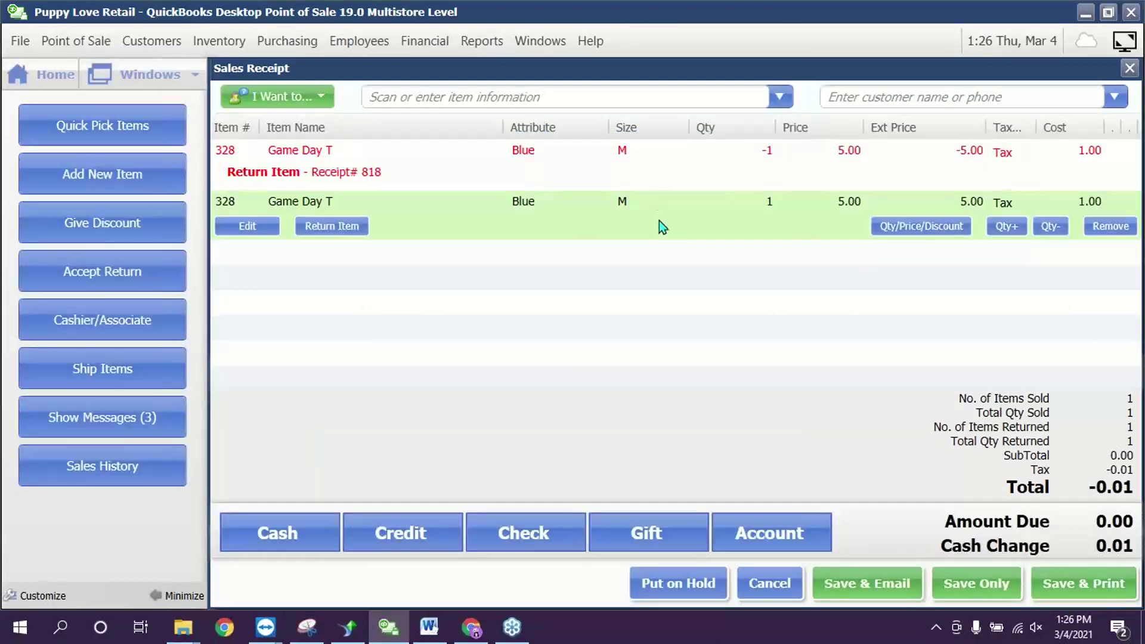
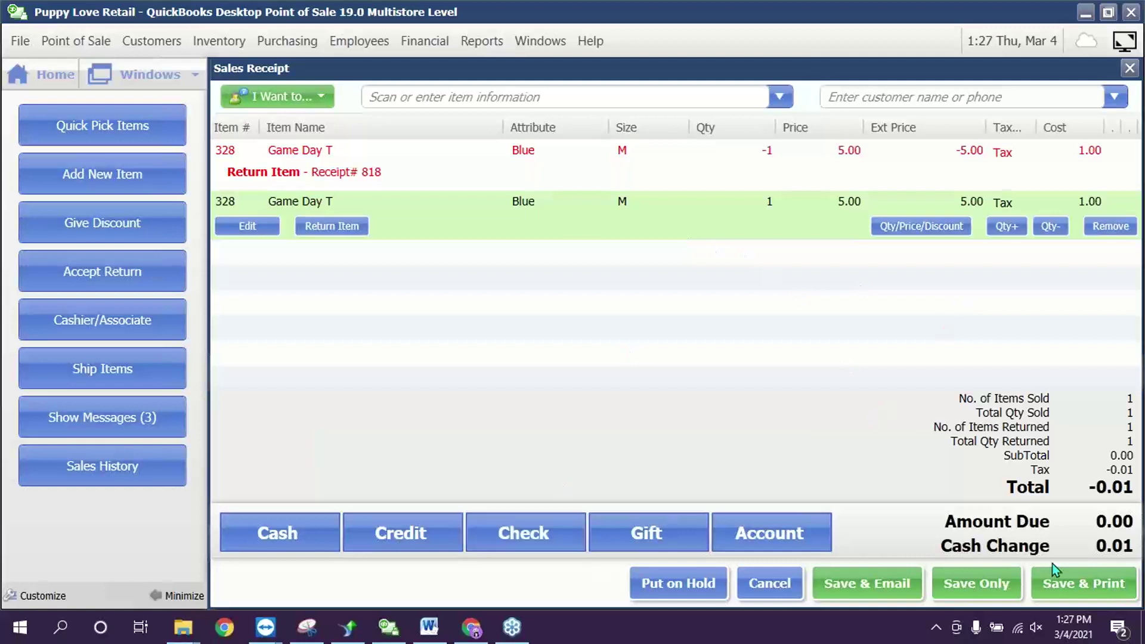
- Back out of a cash payment, then save the exchange receipt and accept the $0.01 change
click(285, 537)
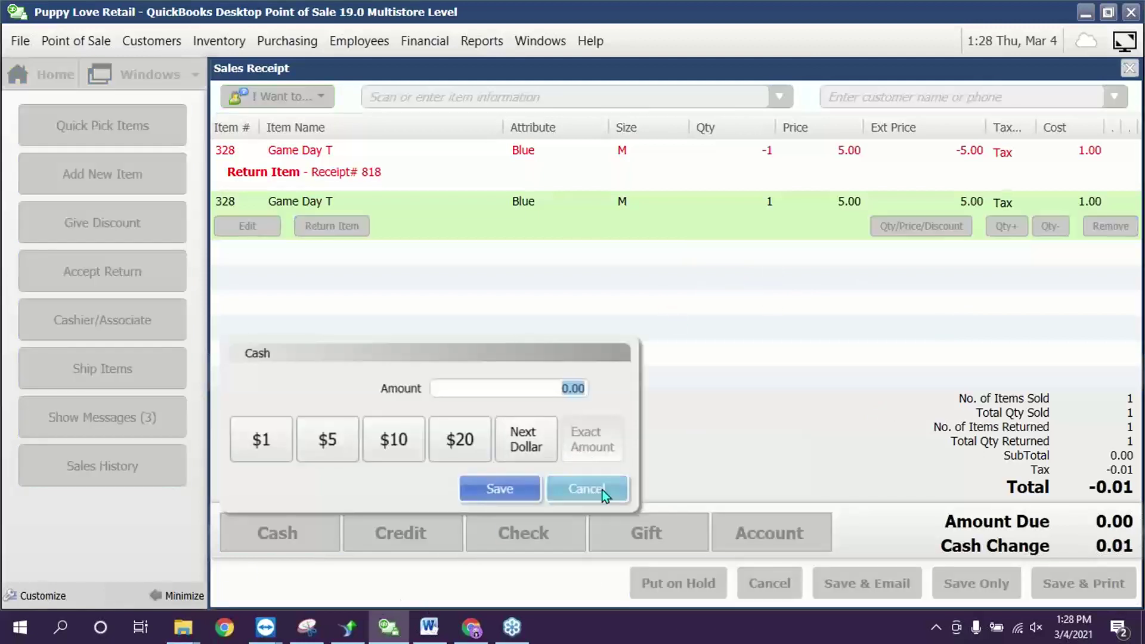
click(602, 488)
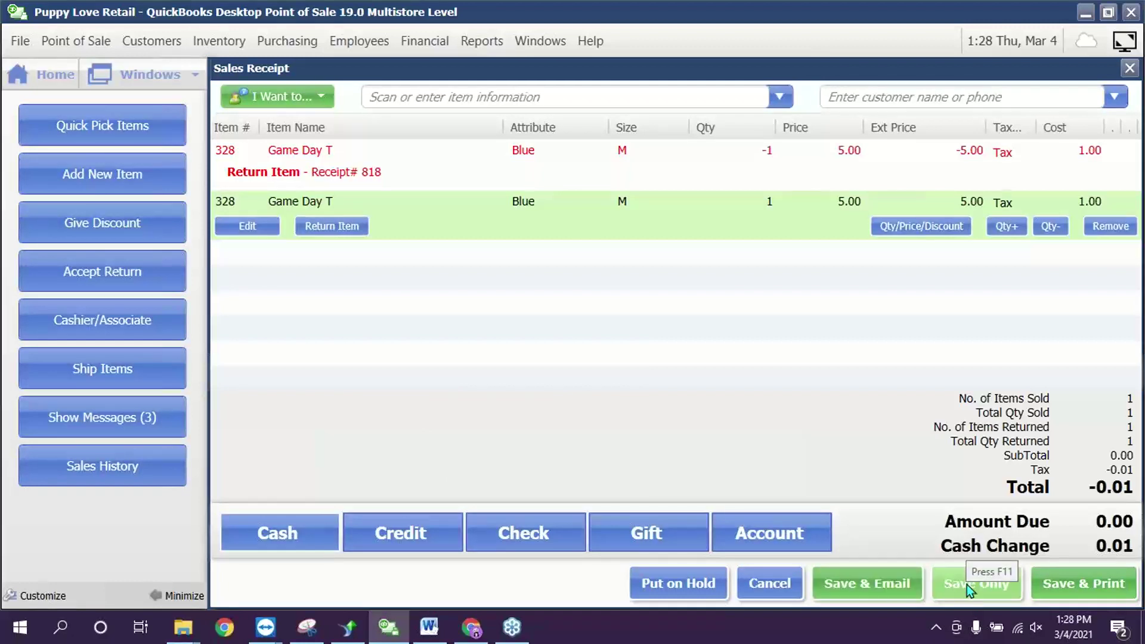
click(988, 584)
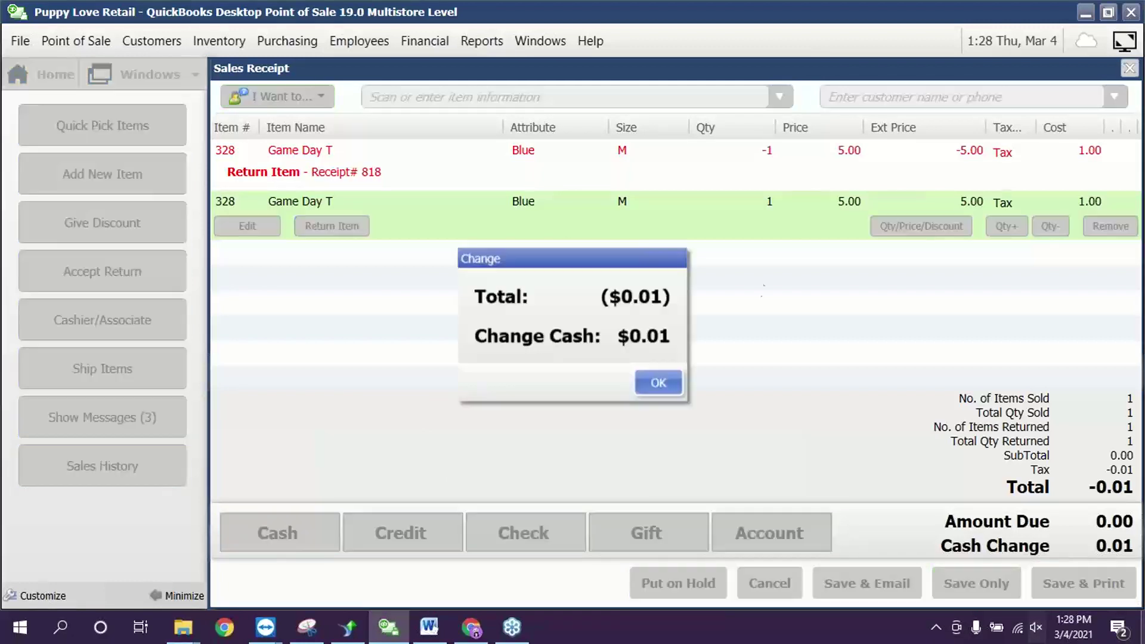
click(666, 378)
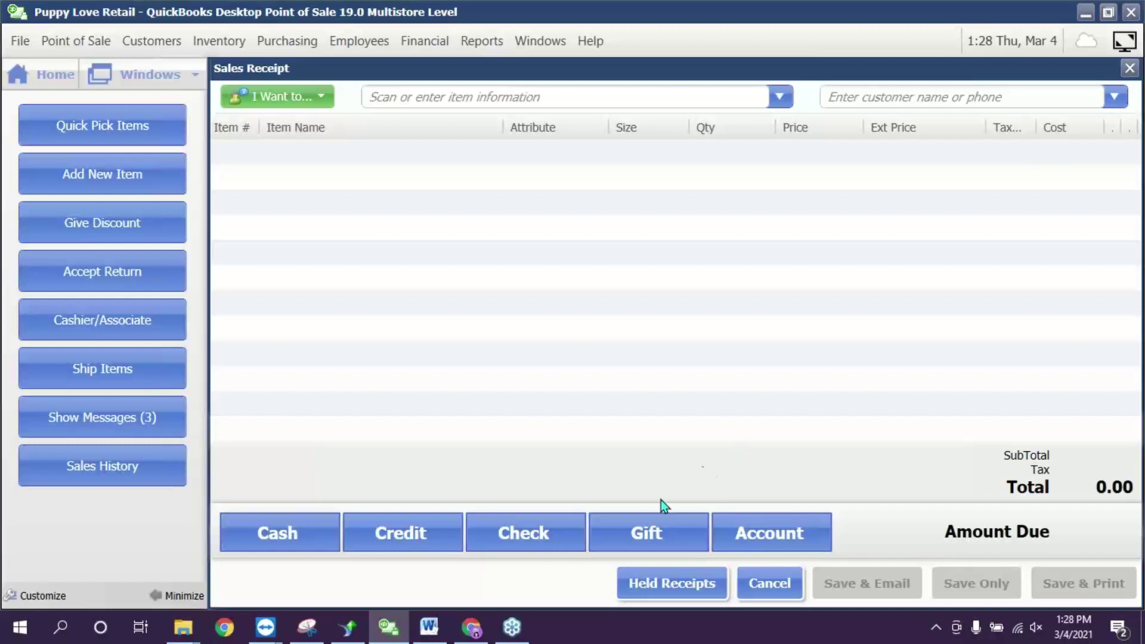
- Add Tennis Balls to a new receipt, selling them despite insufficient stock
click(663, 525)
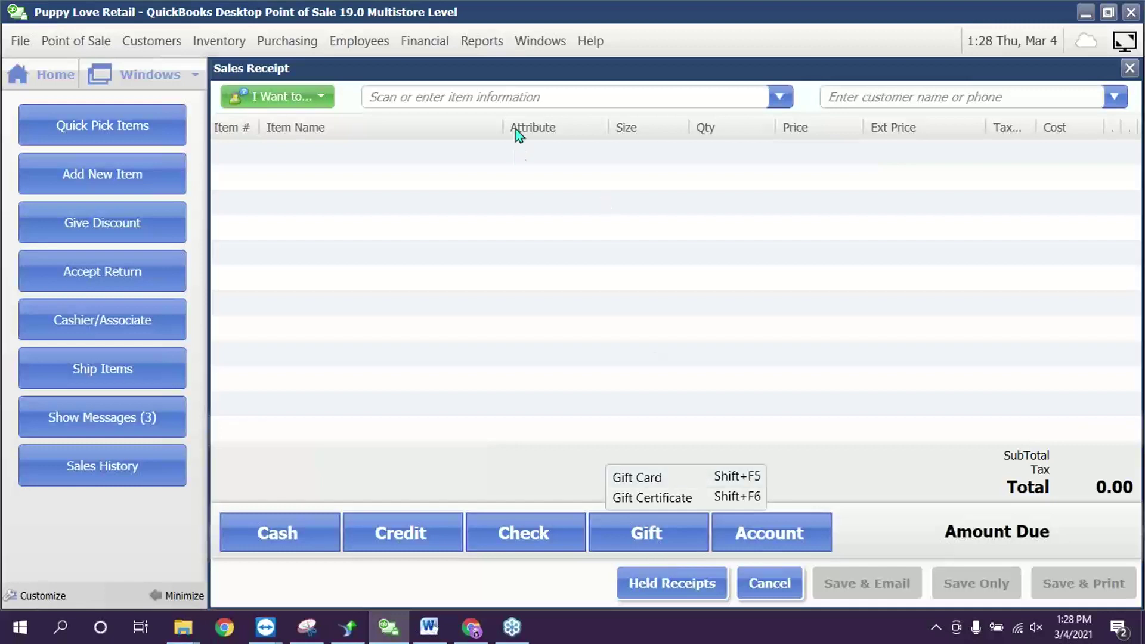
click(510, 96)
text(t)
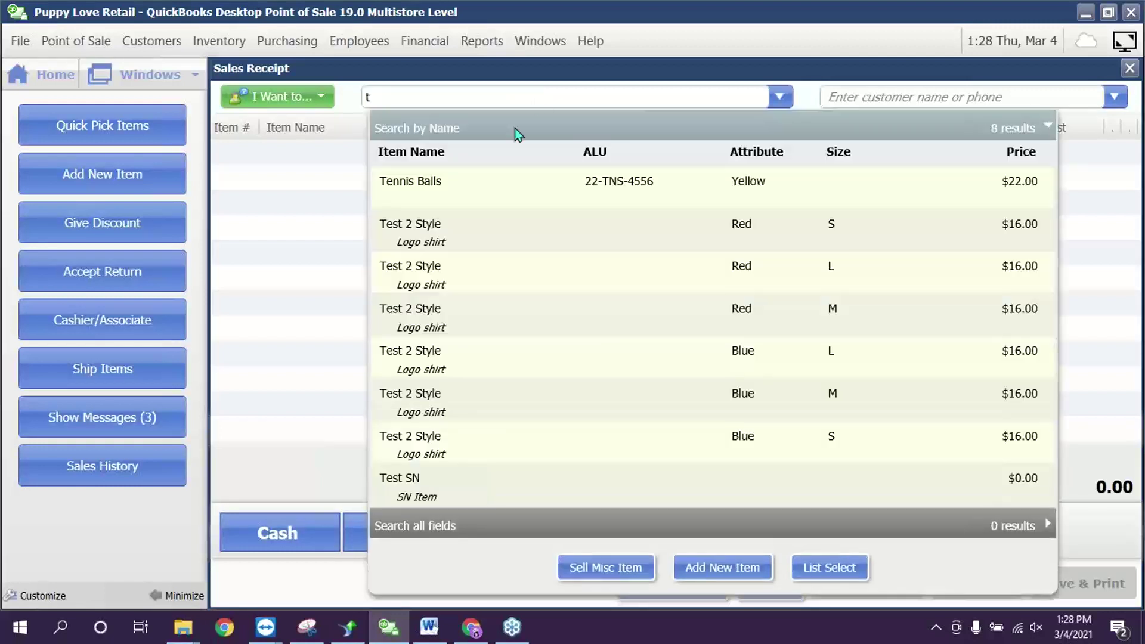
click(487, 186)
click(634, 502)
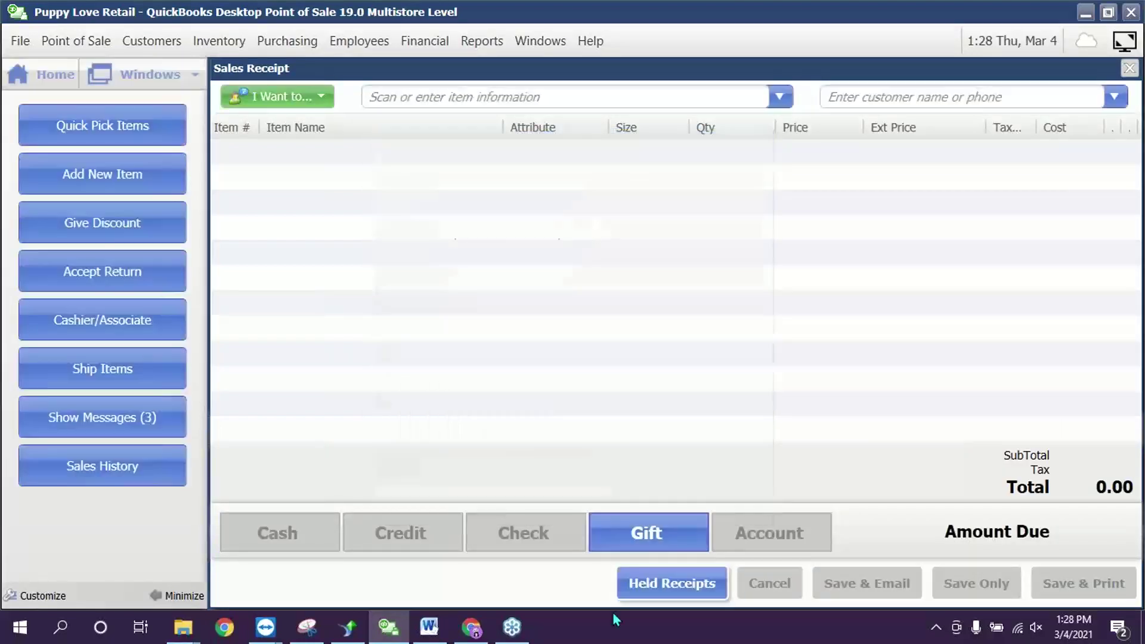
- Pay the full 23.65 by redeeming a gift certificate, entering its certificate number
click(655, 536)
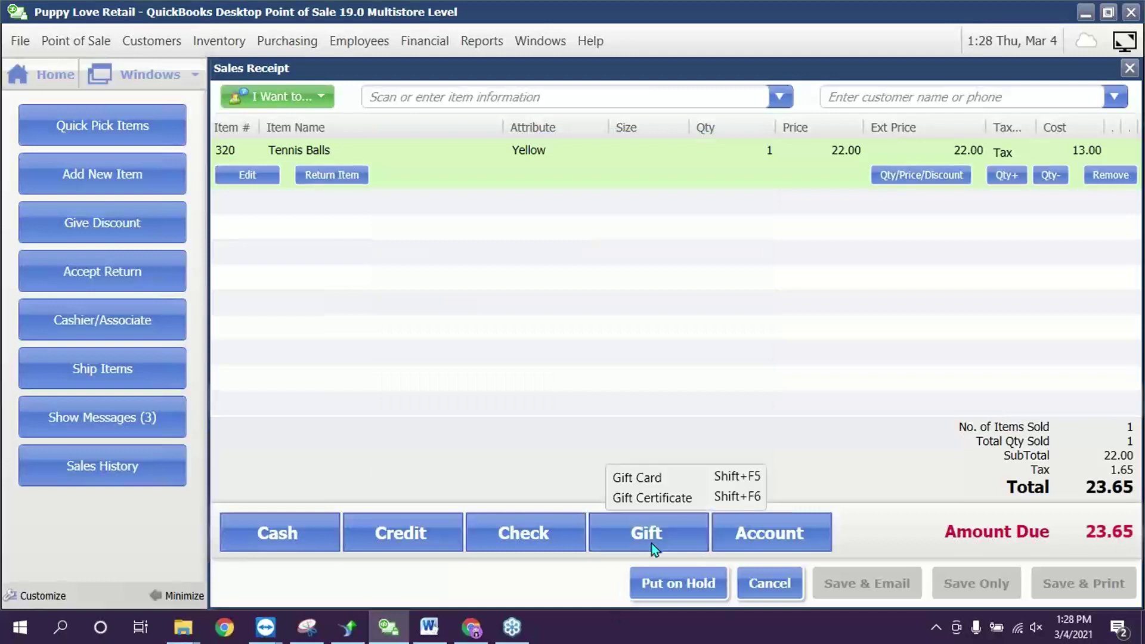
click(665, 506)
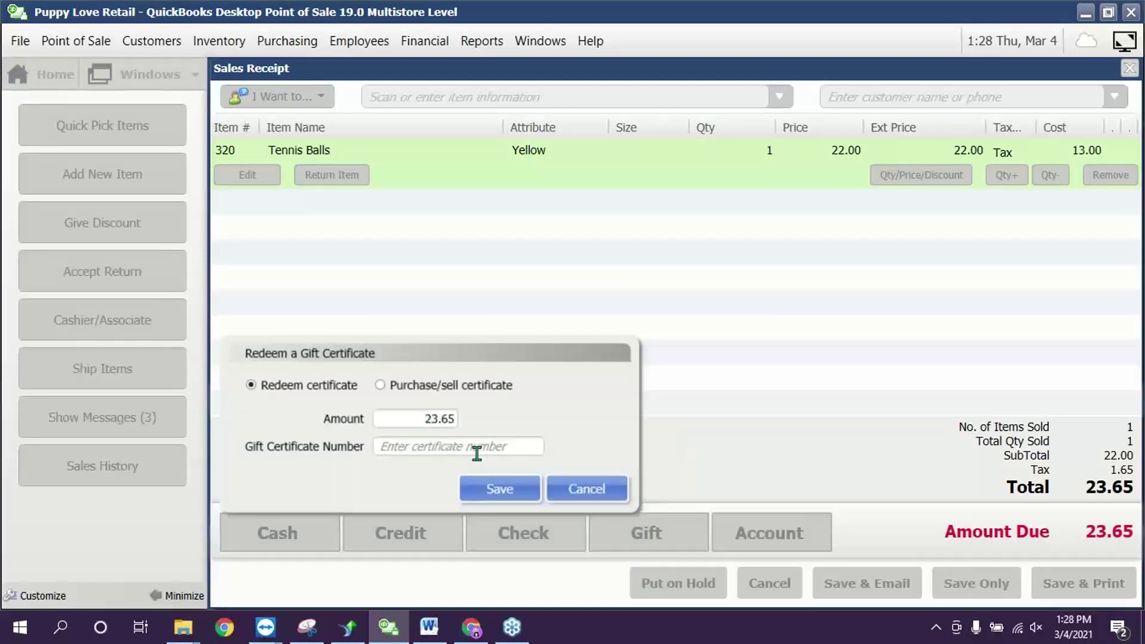
text(12345678)
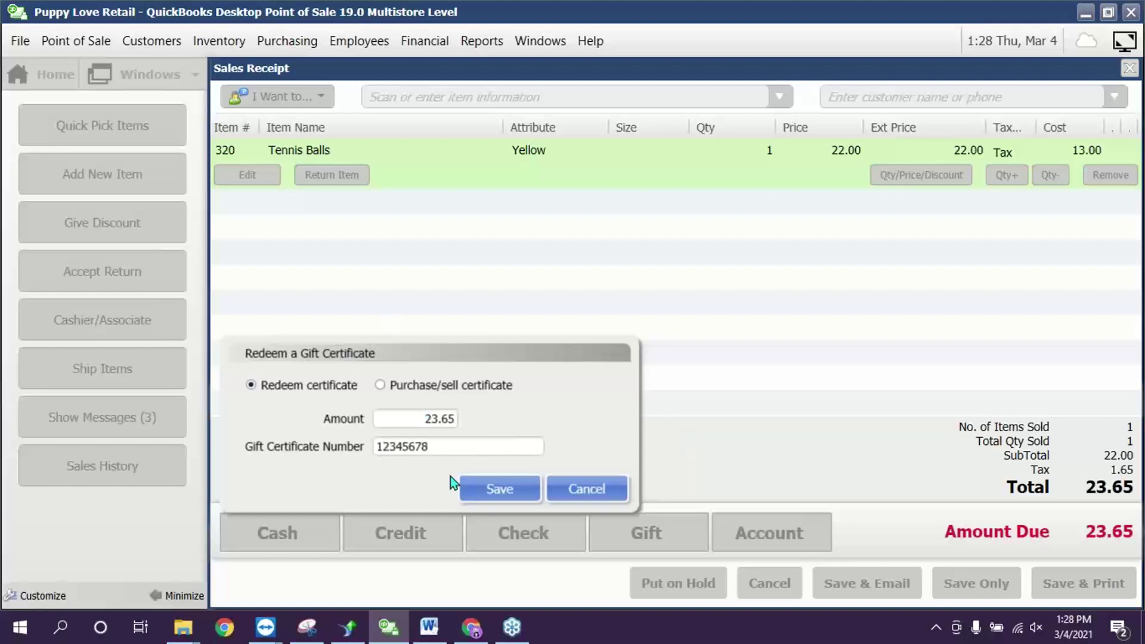
click(519, 489)
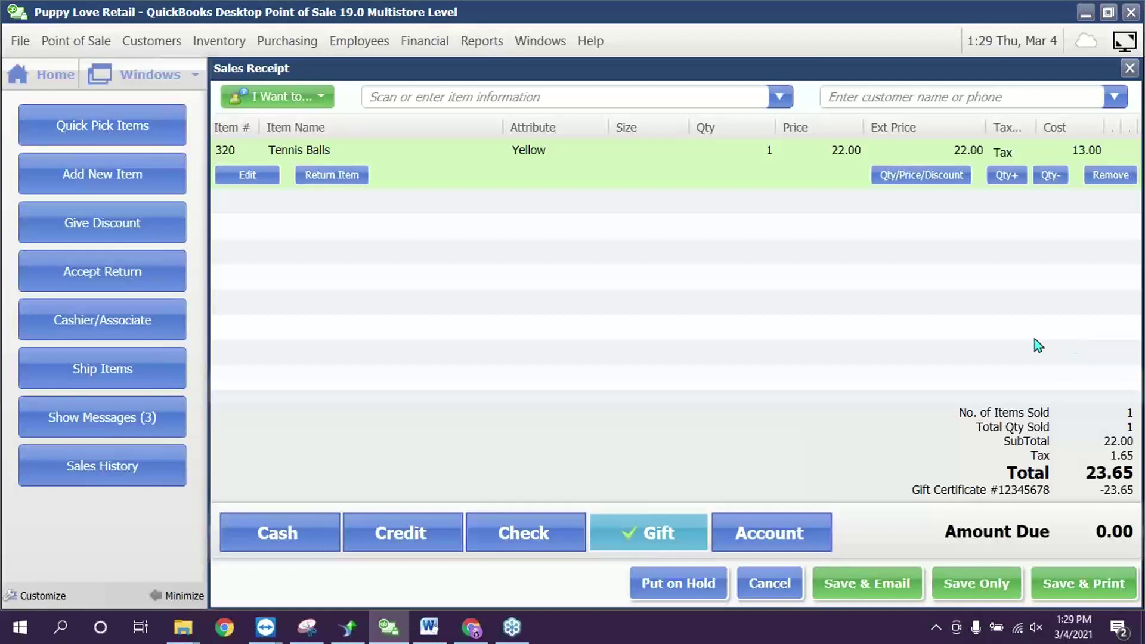
- Save and print-preview the Tennis Balls receipt, keeping the default template and declining a gift receipt
click(1072, 583)
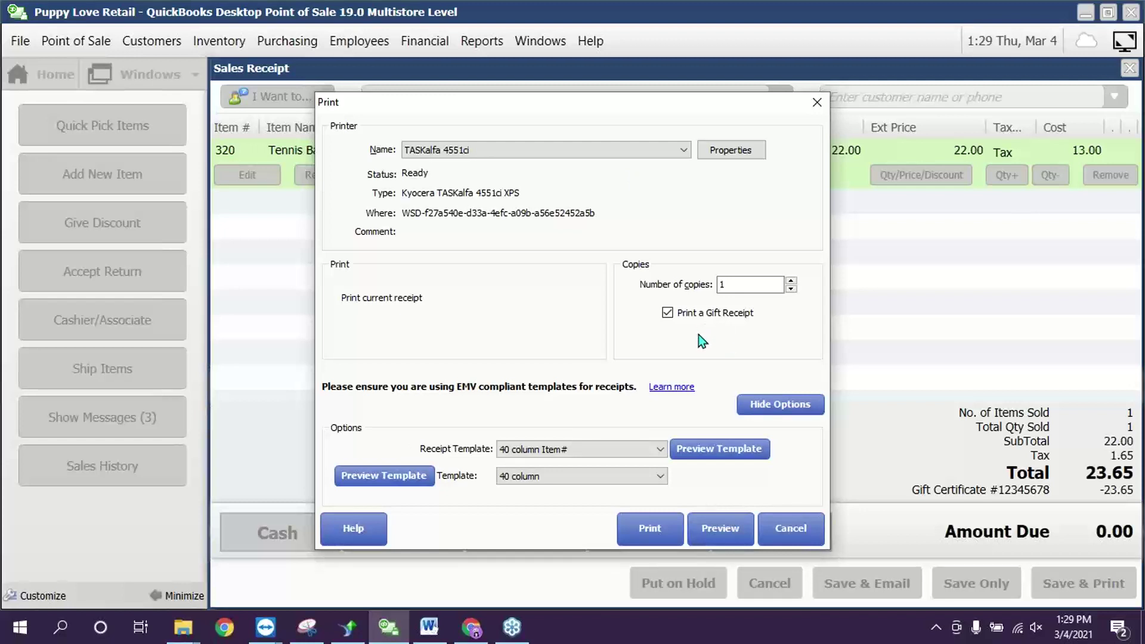
click(623, 453)
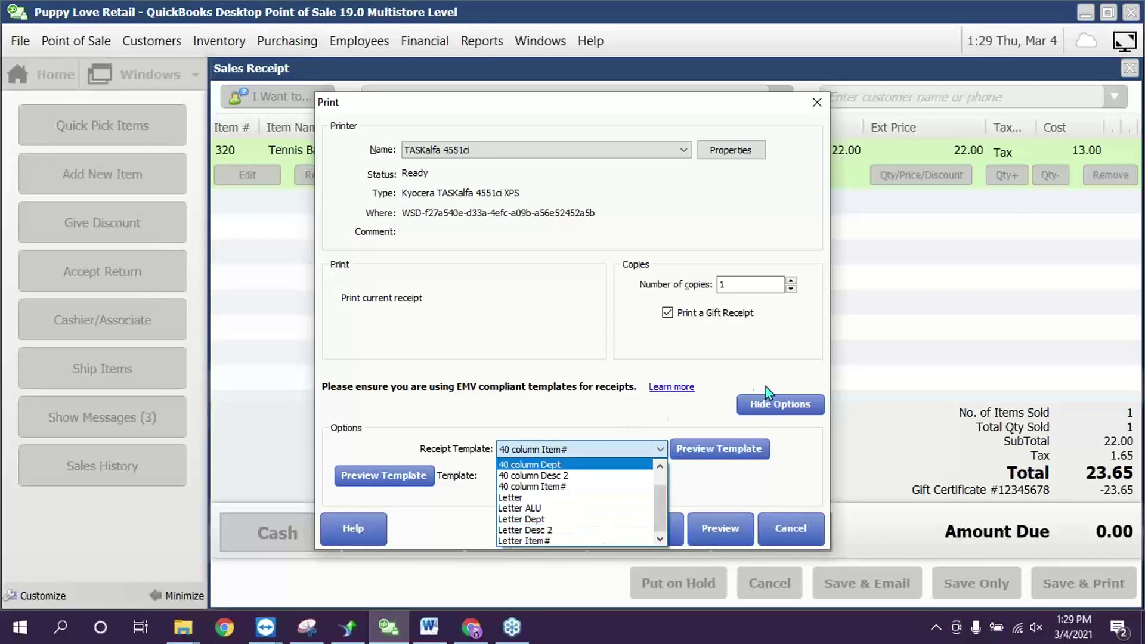
click(713, 381)
click(720, 531)
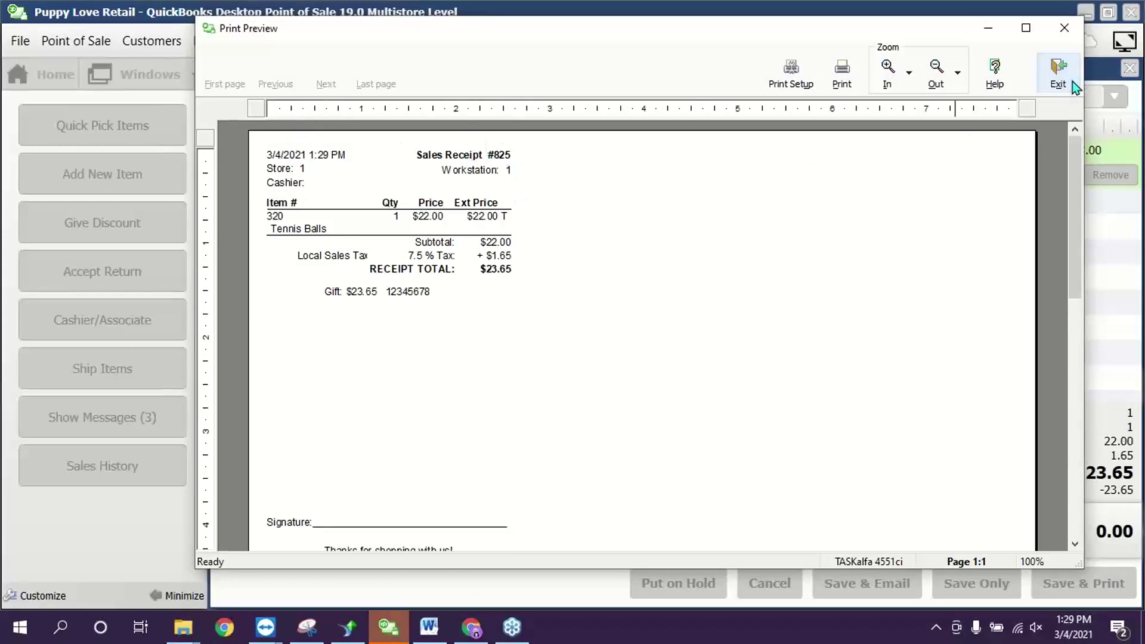
click(1059, 74)
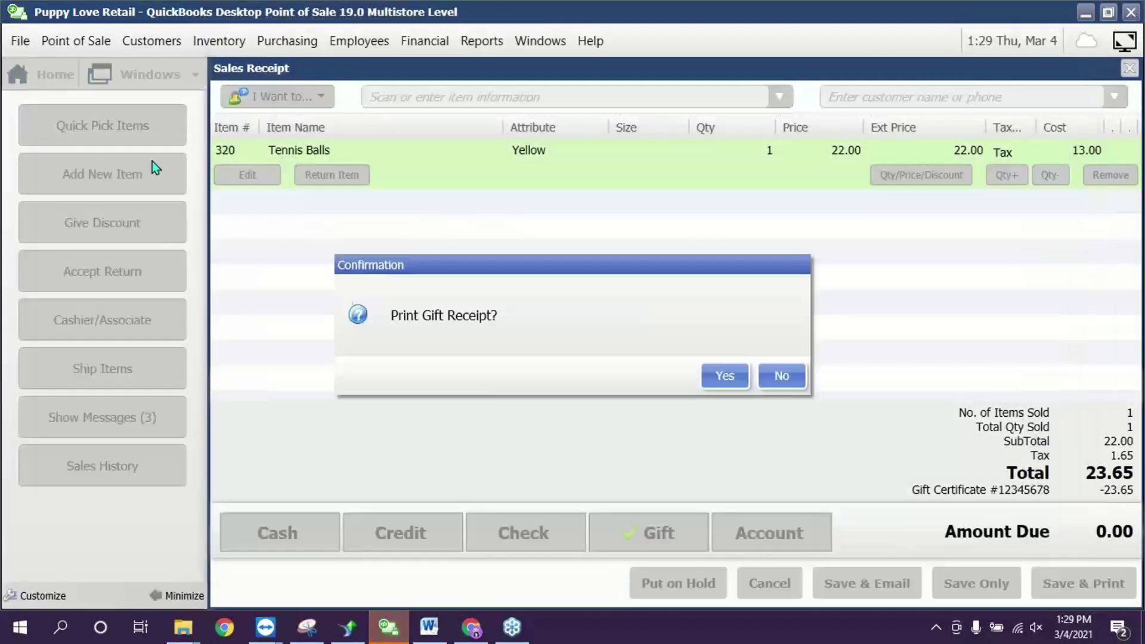
click(785, 374)
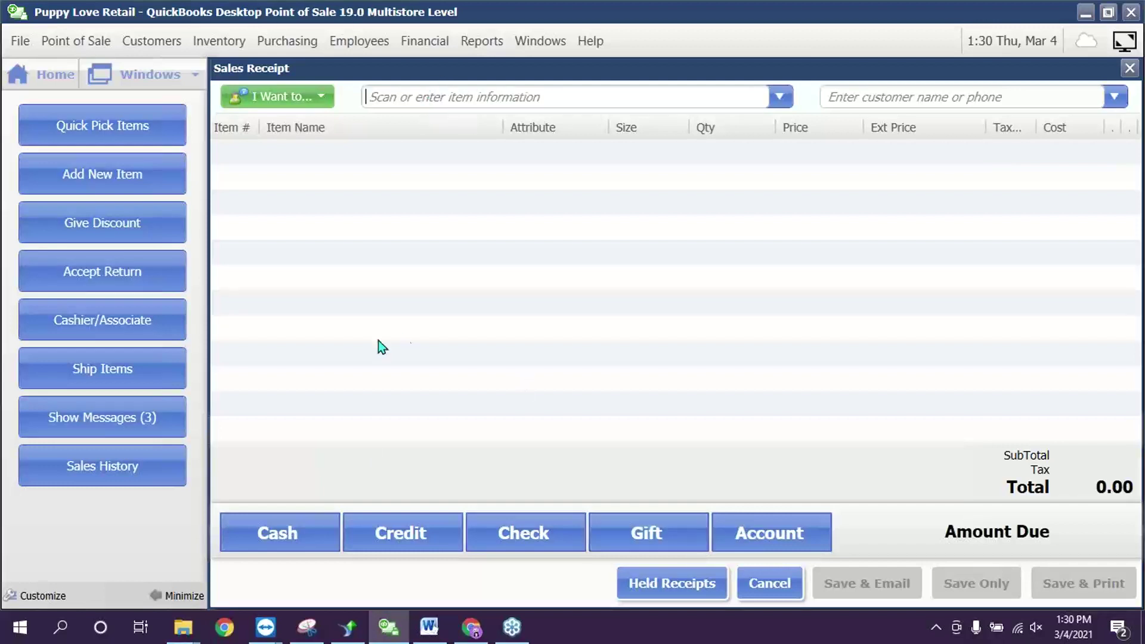
click(128, 327)
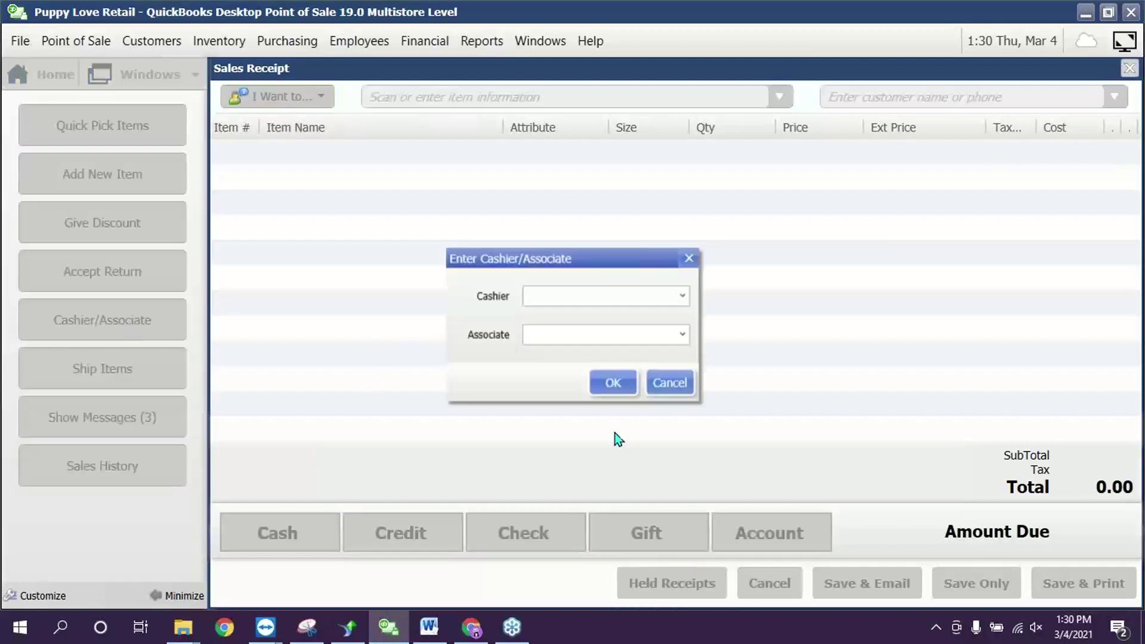
click(681, 296)
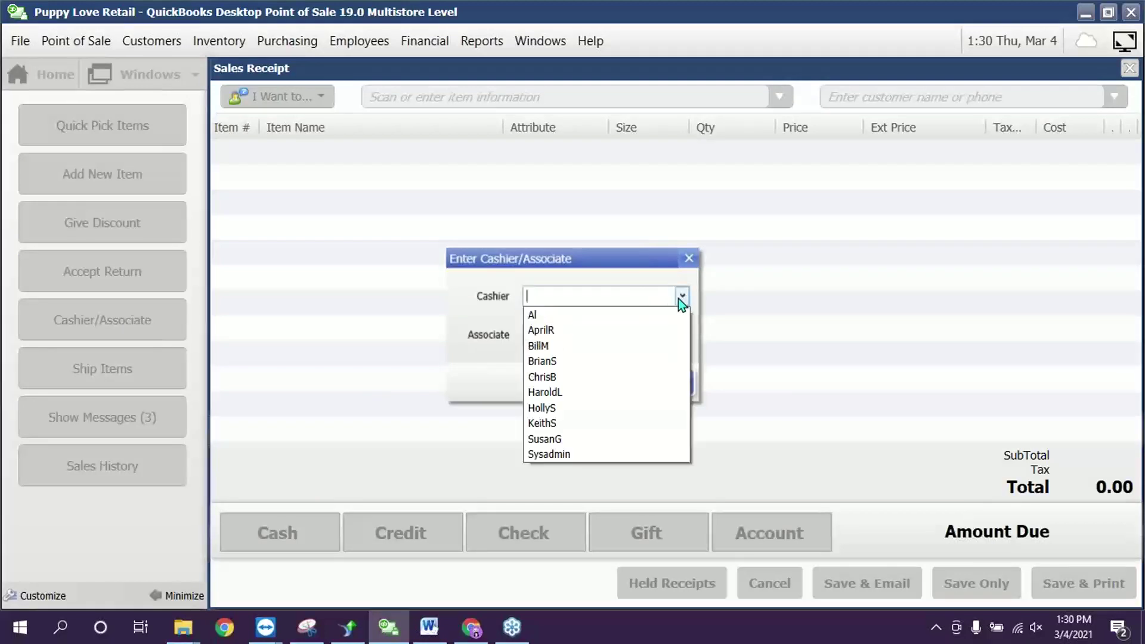
click(678, 298)
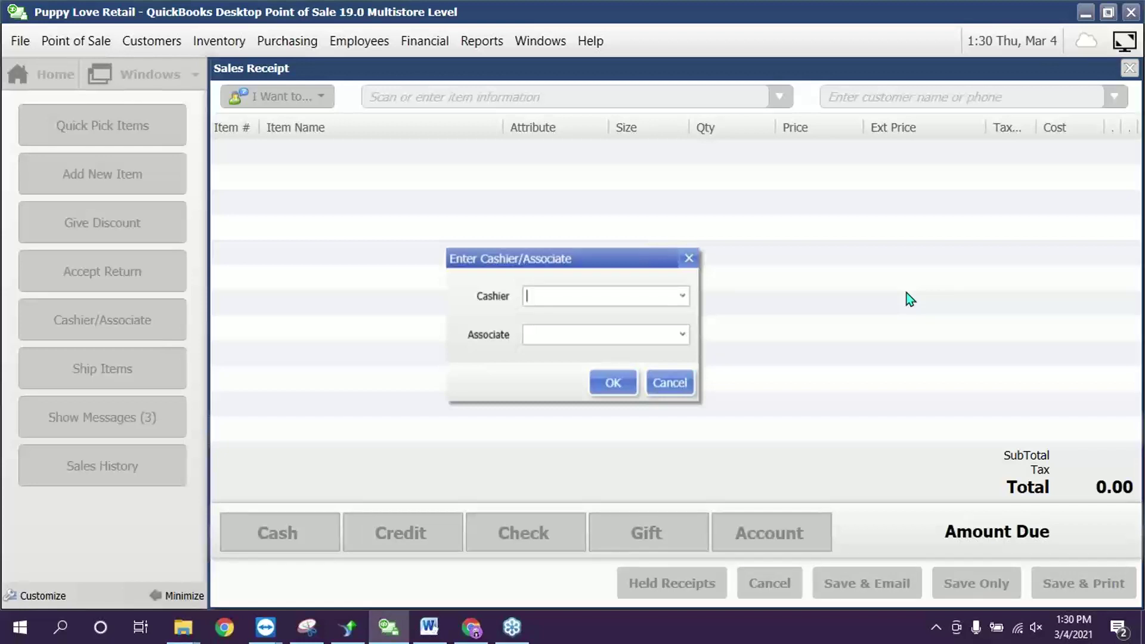
click(684, 337)
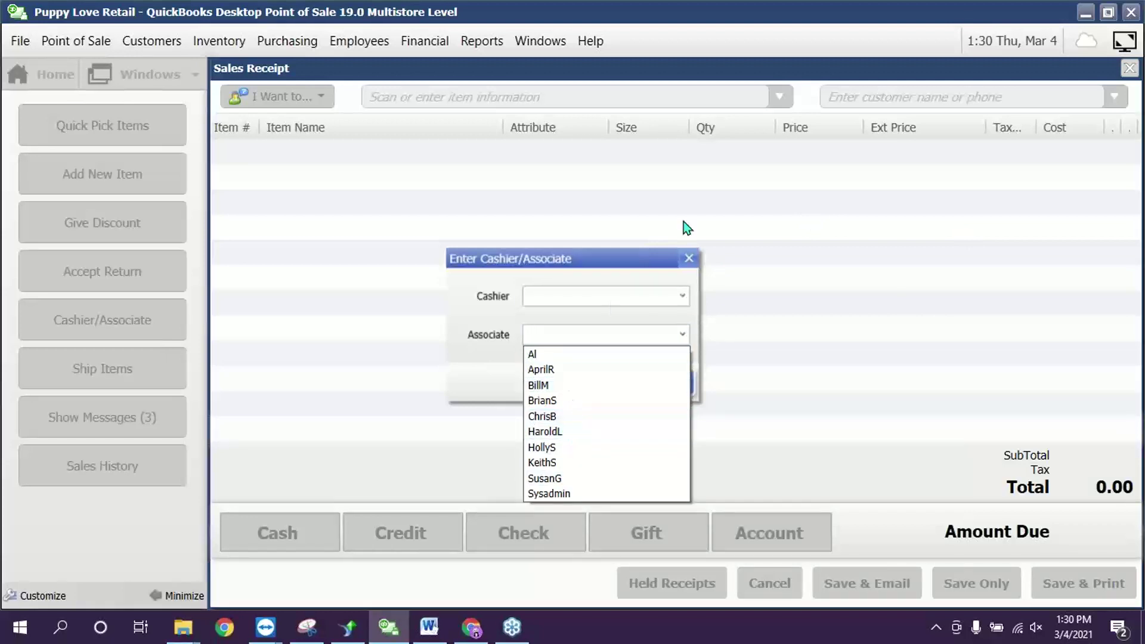
click(691, 275)
click(684, 389)
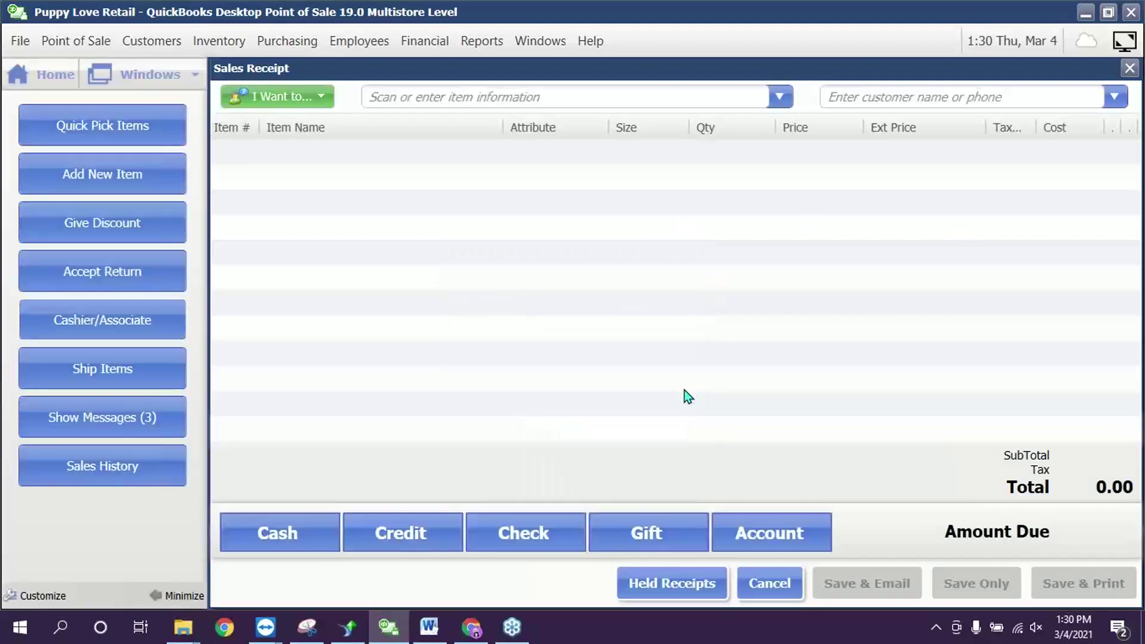
click(130, 368)
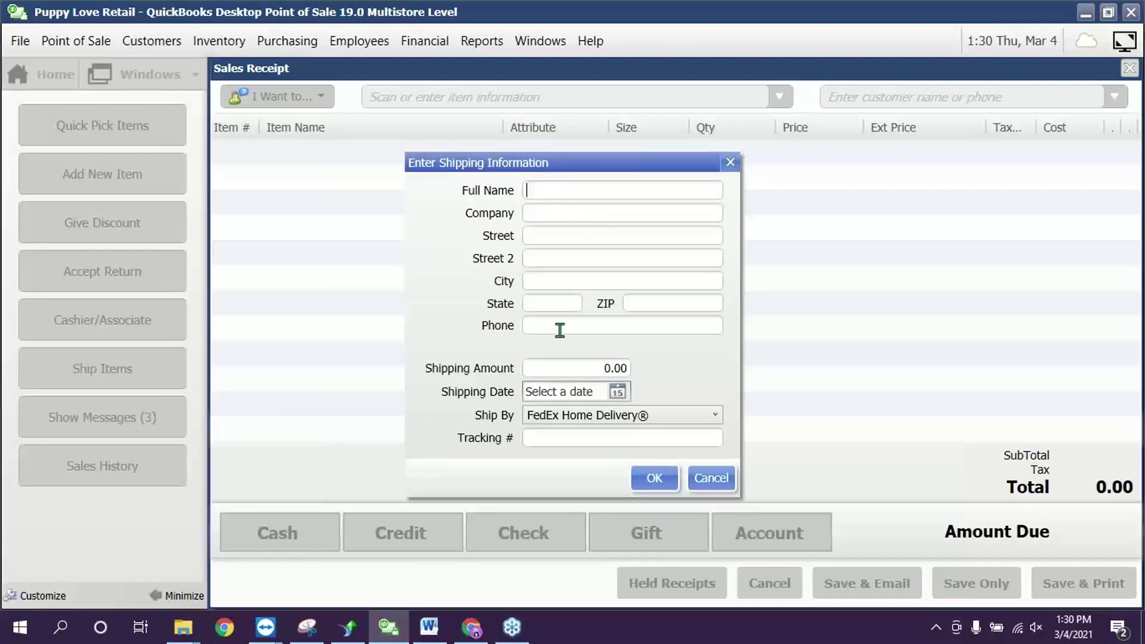
click(596, 369)
click(590, 444)
click(574, 368)
click(711, 478)
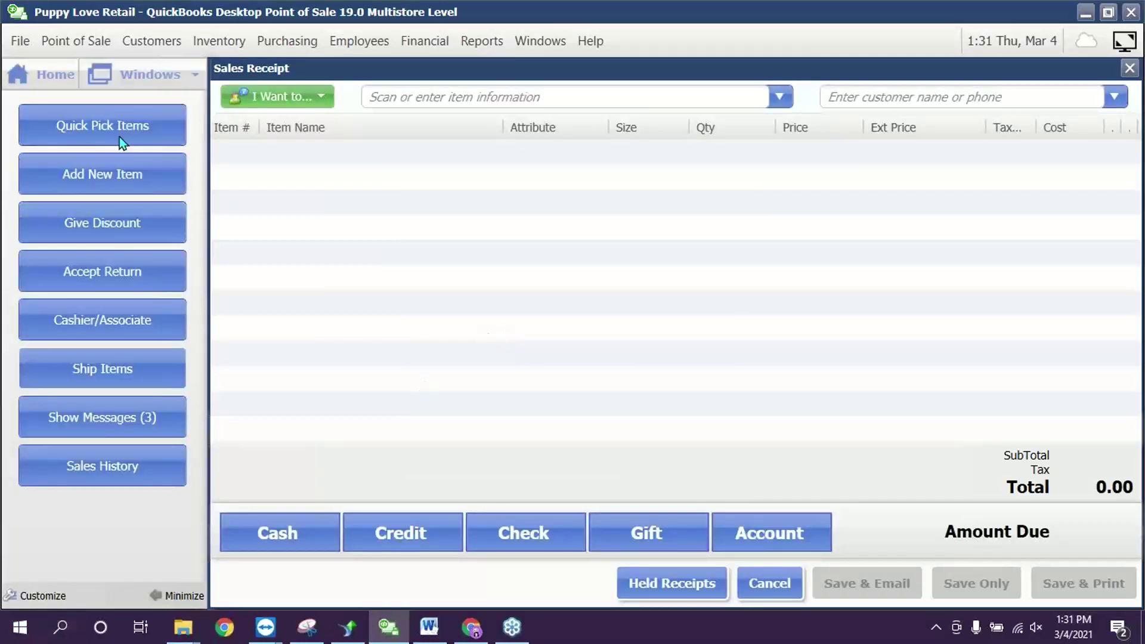
- Add Pitcher's Target 48x72 at 119.95 to the receipt despite zero stock
click(434, 96)
text(u)
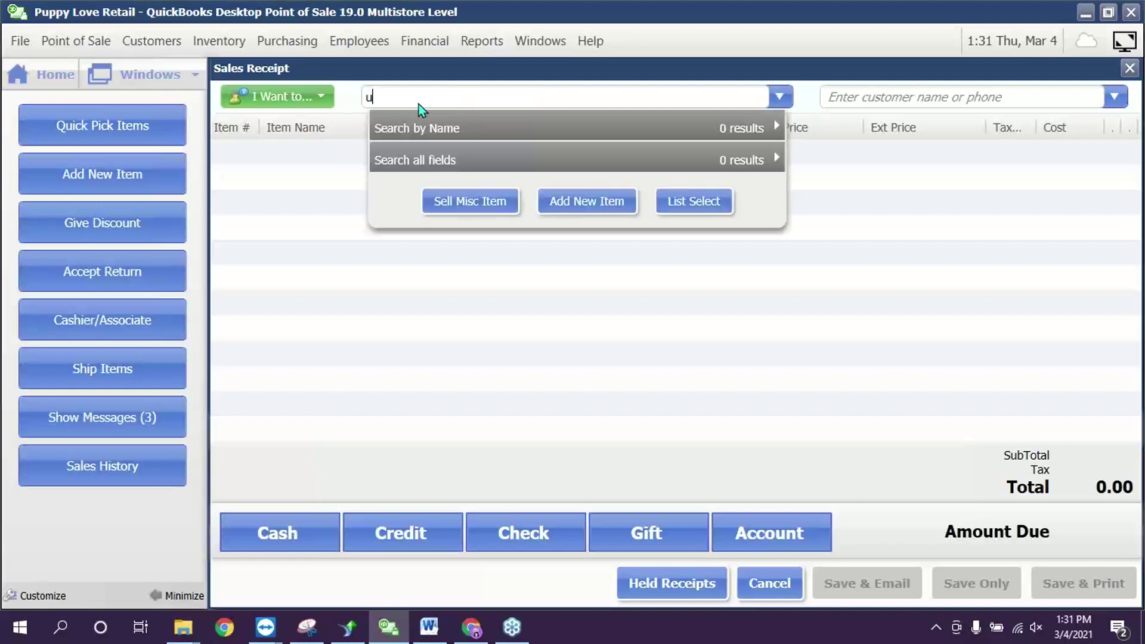
key(BackSpace)
text(p)
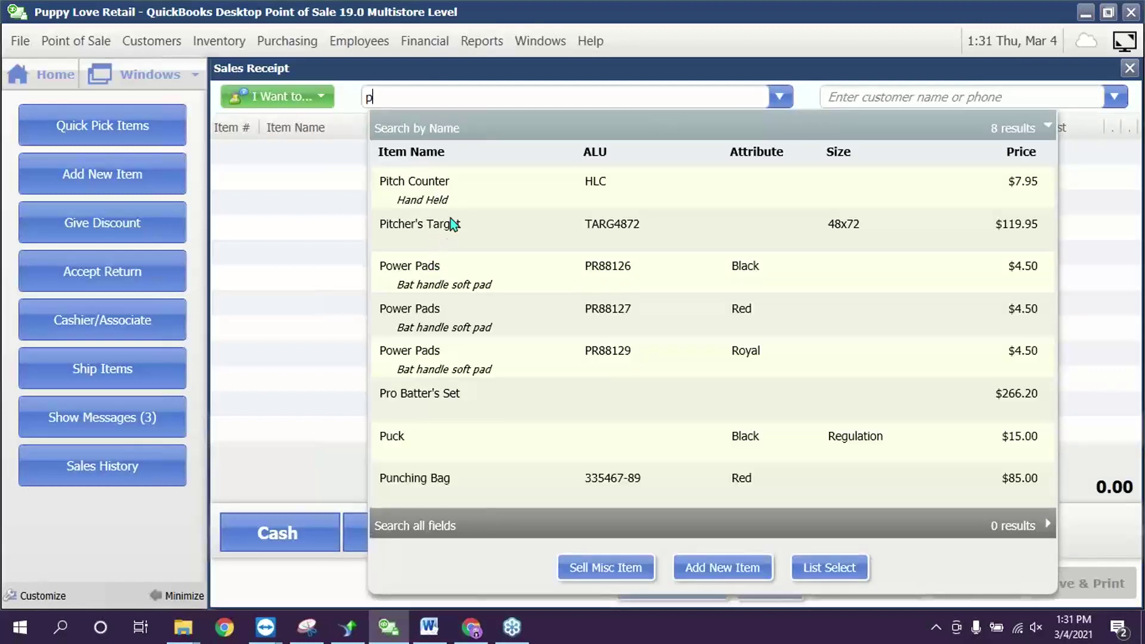
click(450, 231)
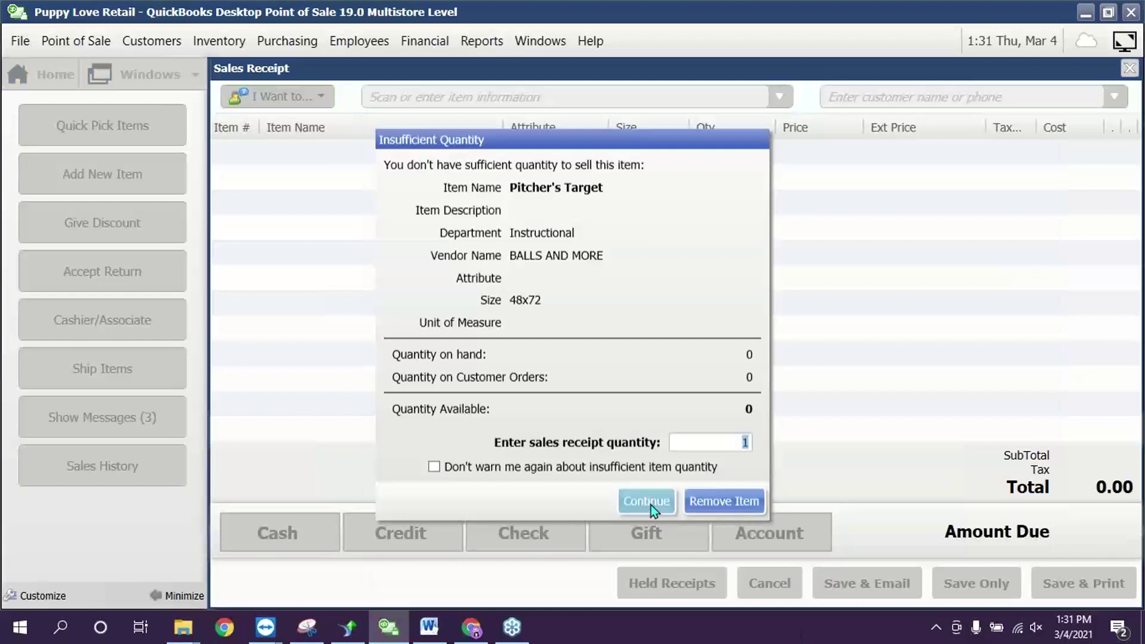
click(649, 504)
- Give the sale a 15% discount, a 17.99 reduction to 109.61
click(103, 239)
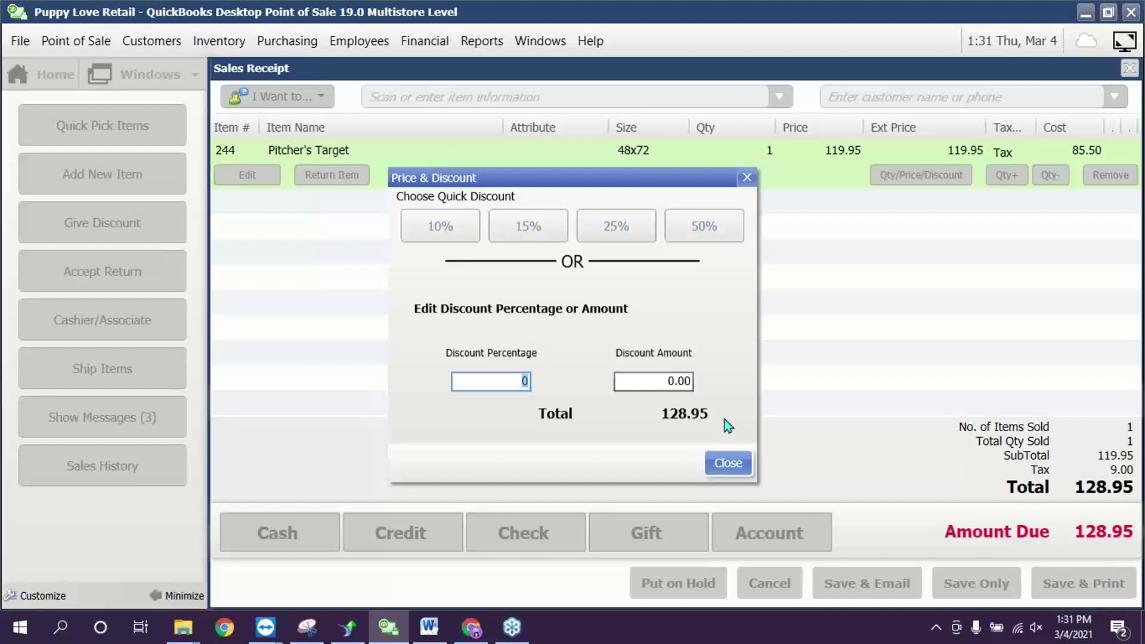
text(15)
click(718, 464)
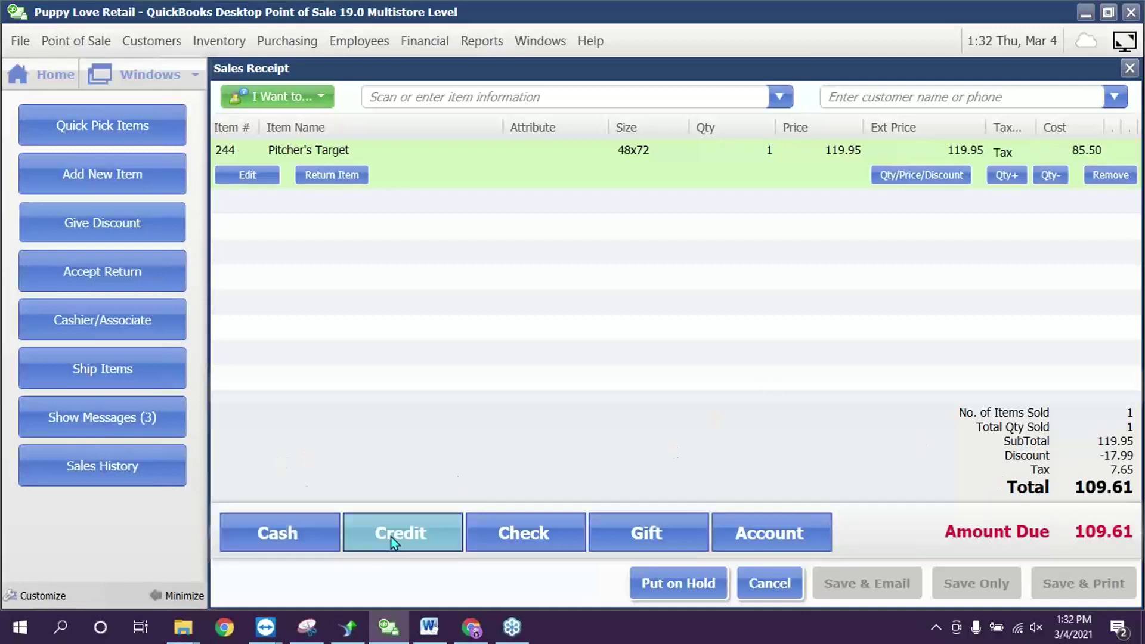
- Split the 109.61 payment into 50.00 cash and 59.61 MasterCard, then save the receipt
click(304, 529)
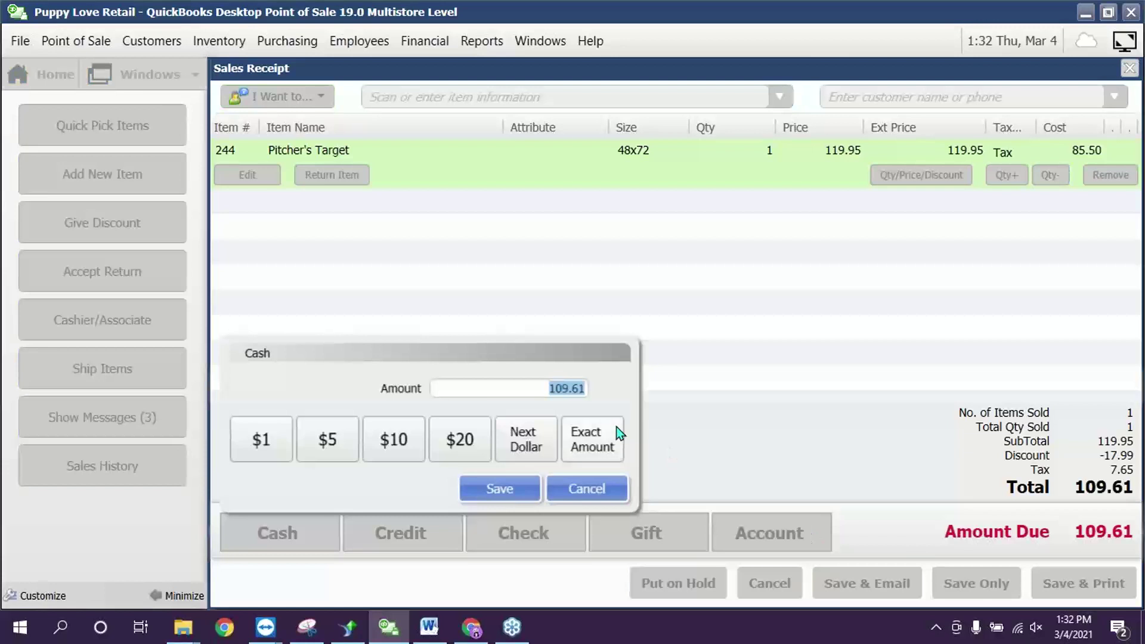
text(50)
click(519, 489)
click(399, 534)
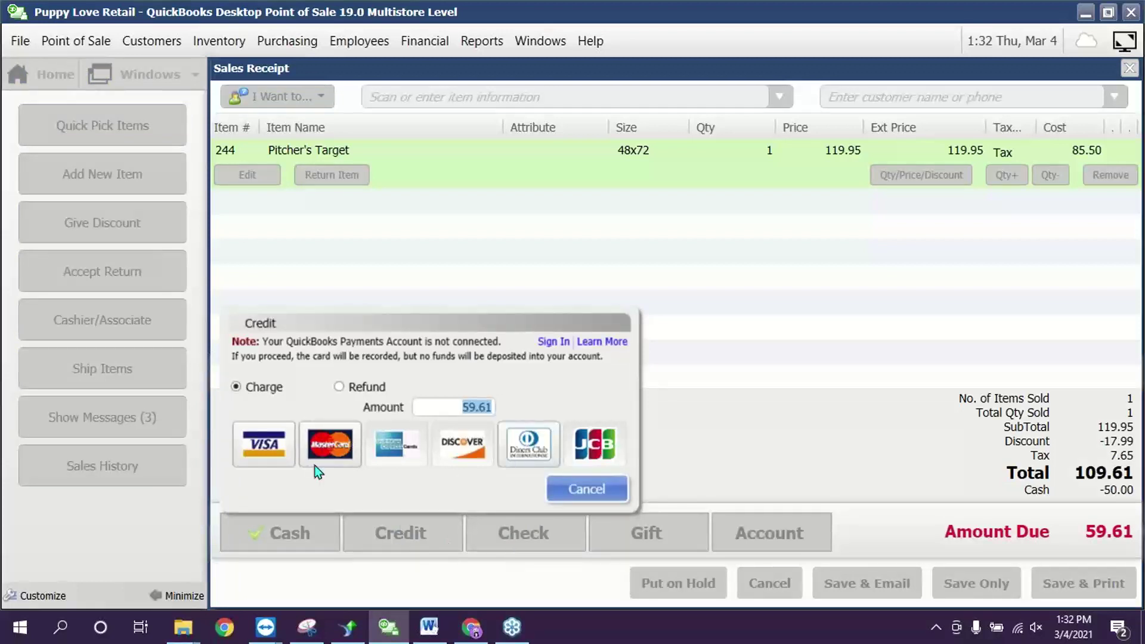
click(328, 446)
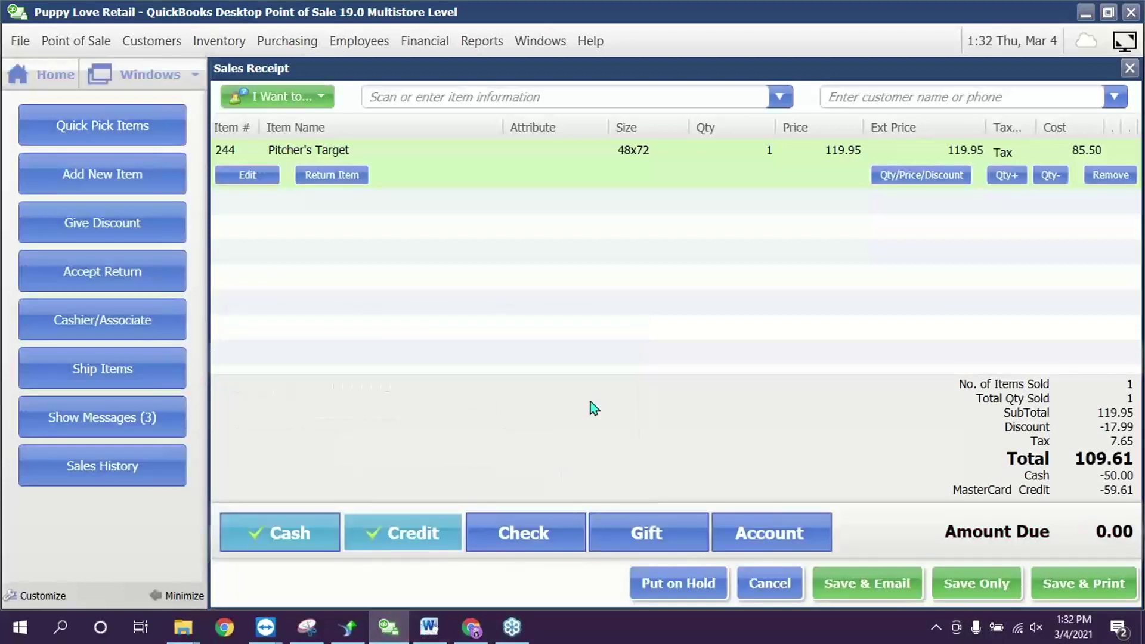
click(966, 587)
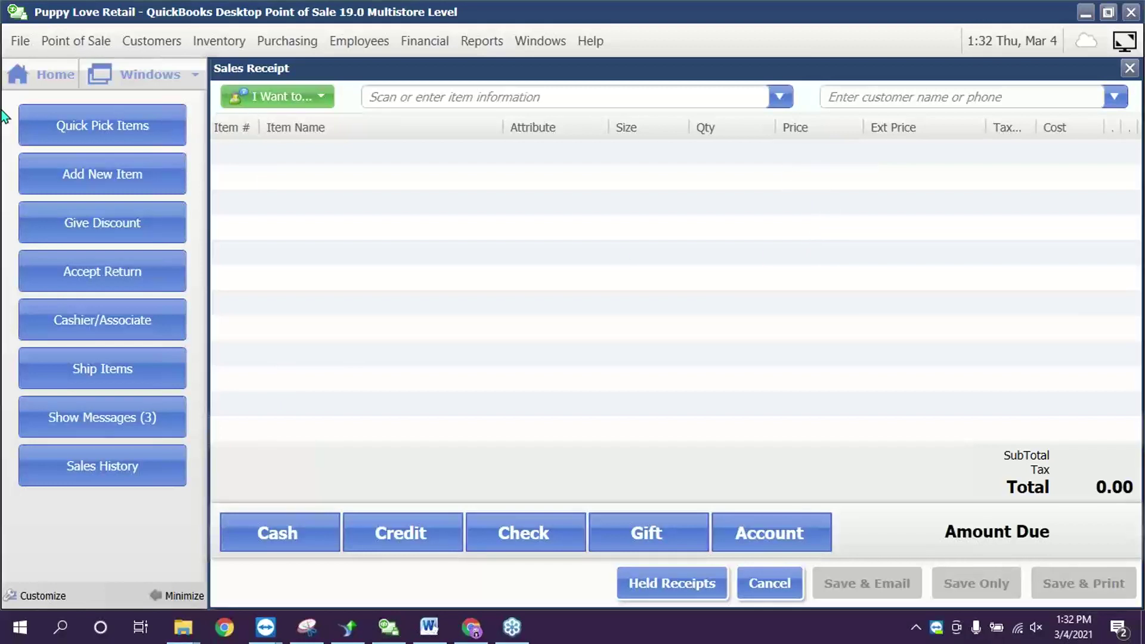
click(465, 419)
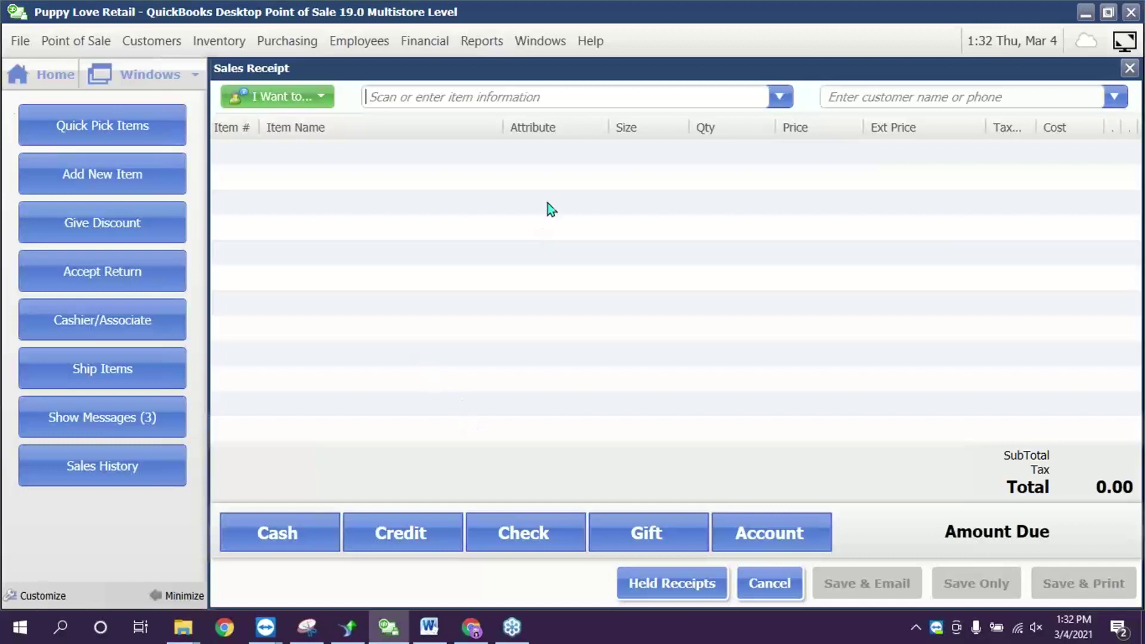
click(280, 95)
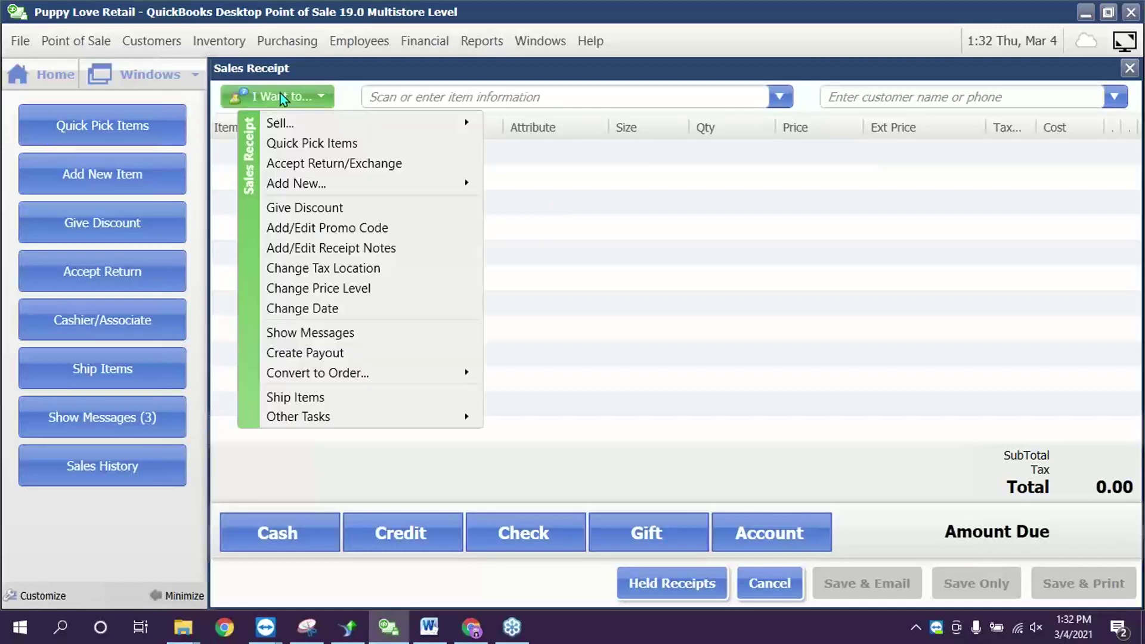
click(833, 231)
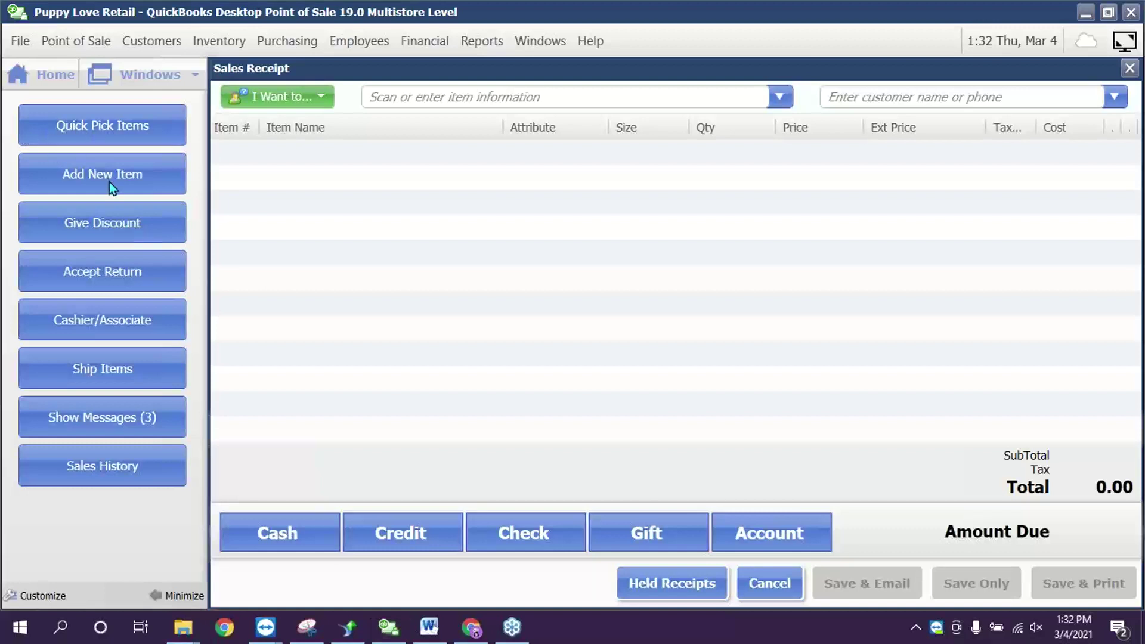
click(302, 98)
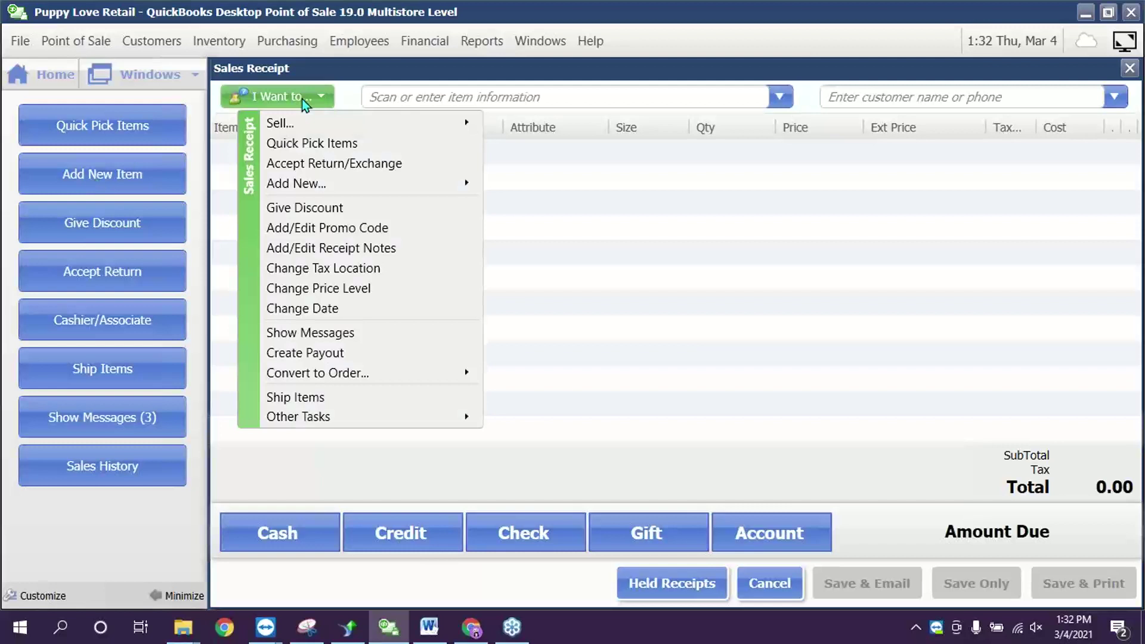
click(685, 249)
click(473, 94)
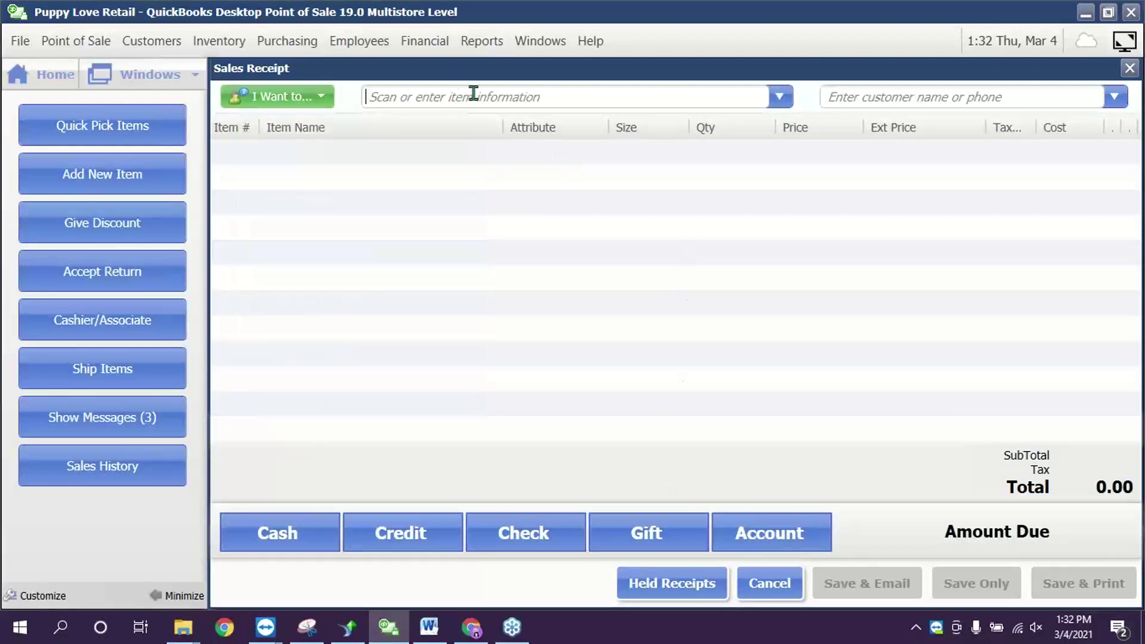
- Search '5' and add the 59 Minute Baseball Practice DVD, selling it with zero on hand
text(5)
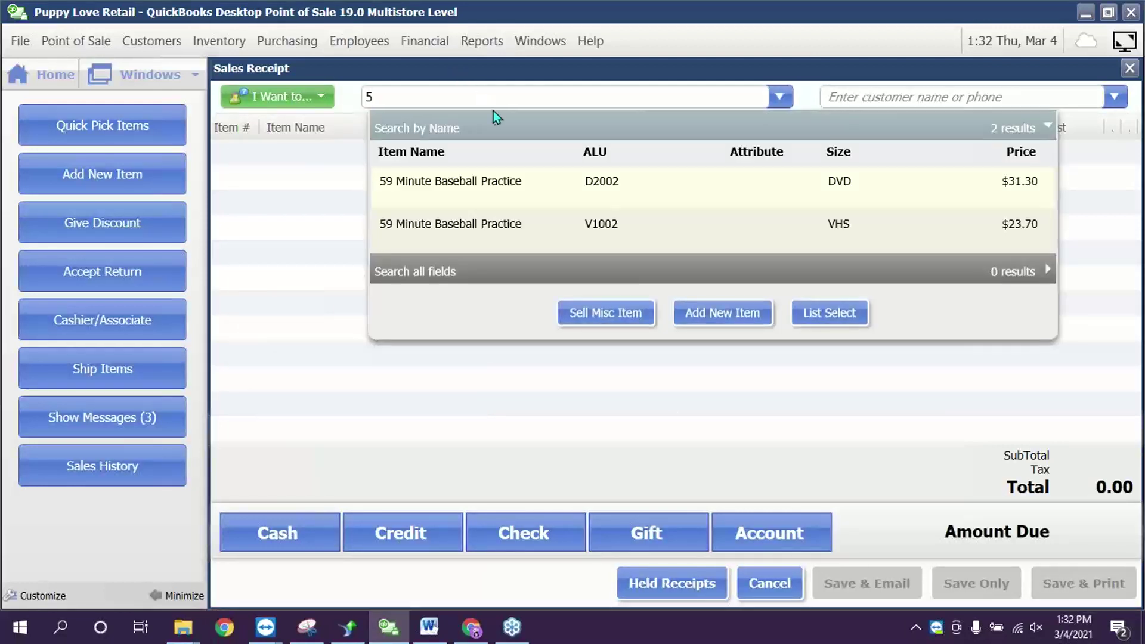
click(505, 184)
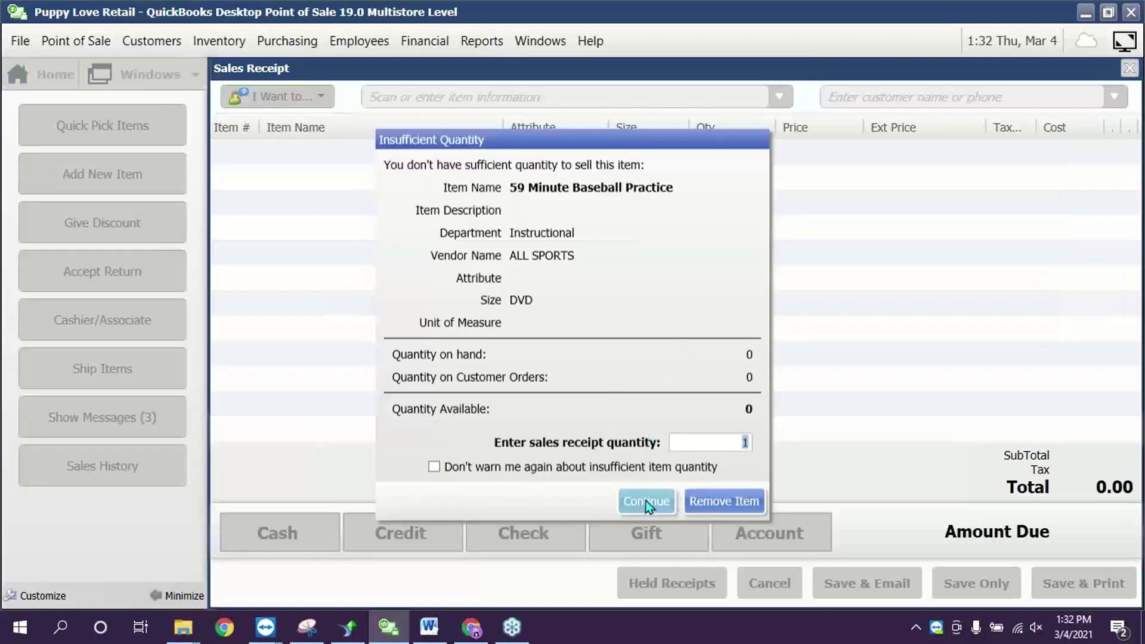
click(645, 500)
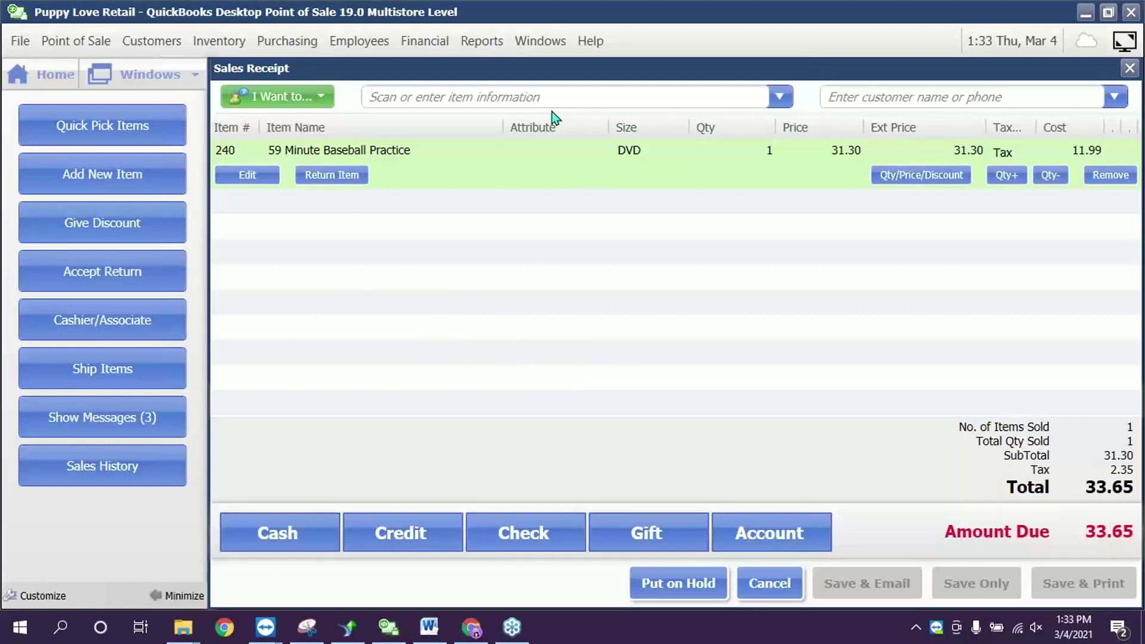
- Apply a 15% discount to the DVD sale, totalling 28.60, and show the store messages
click(116, 220)
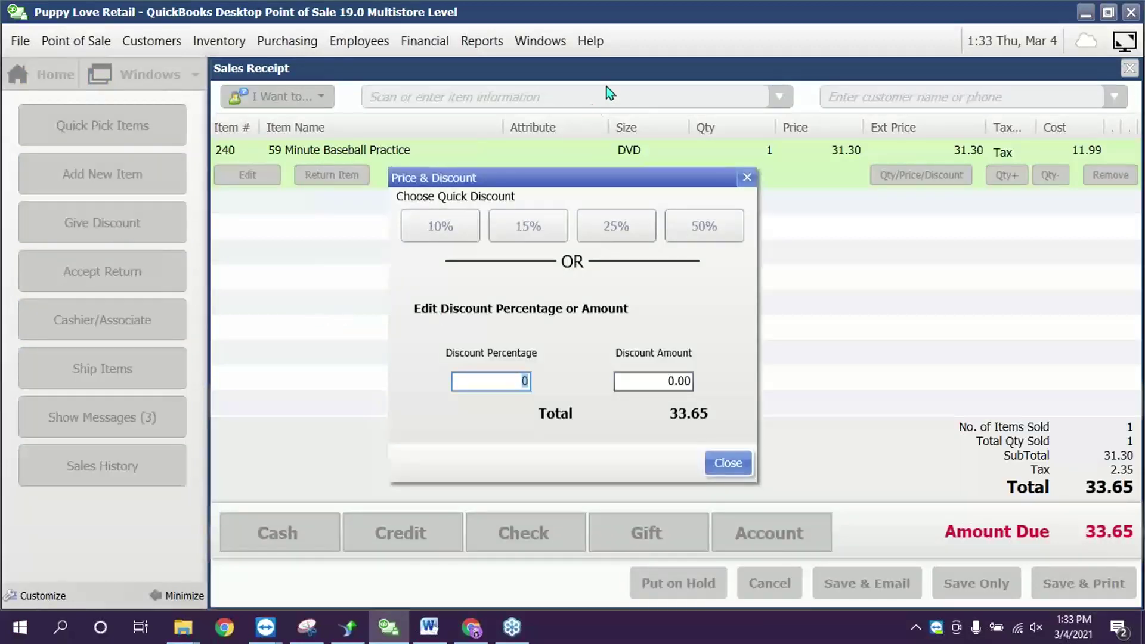
click(503, 388)
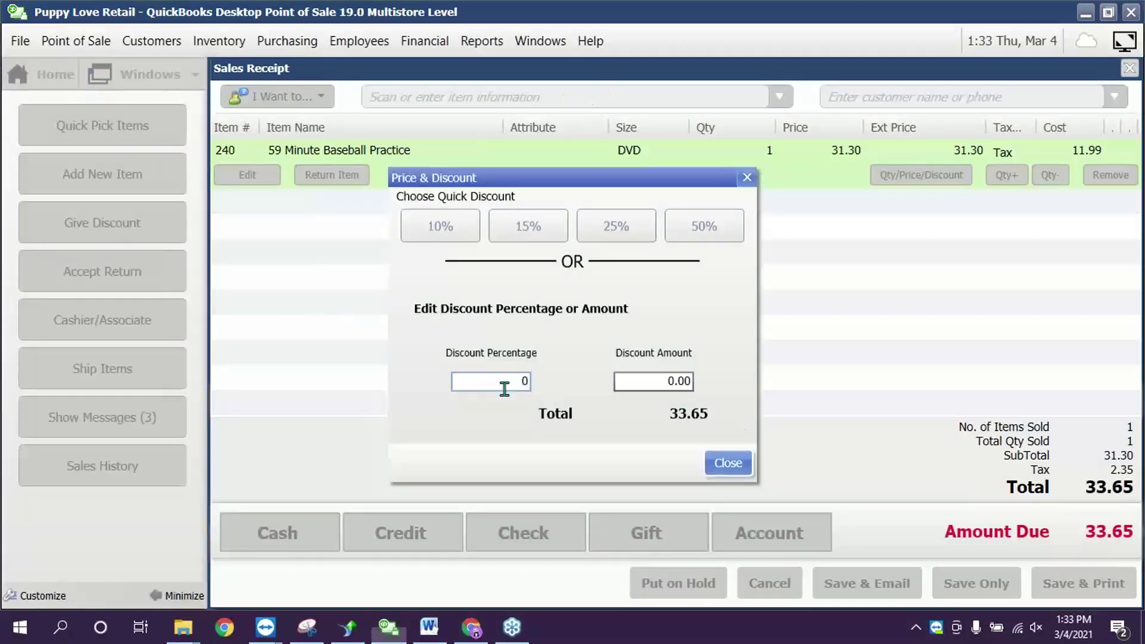
text(15)
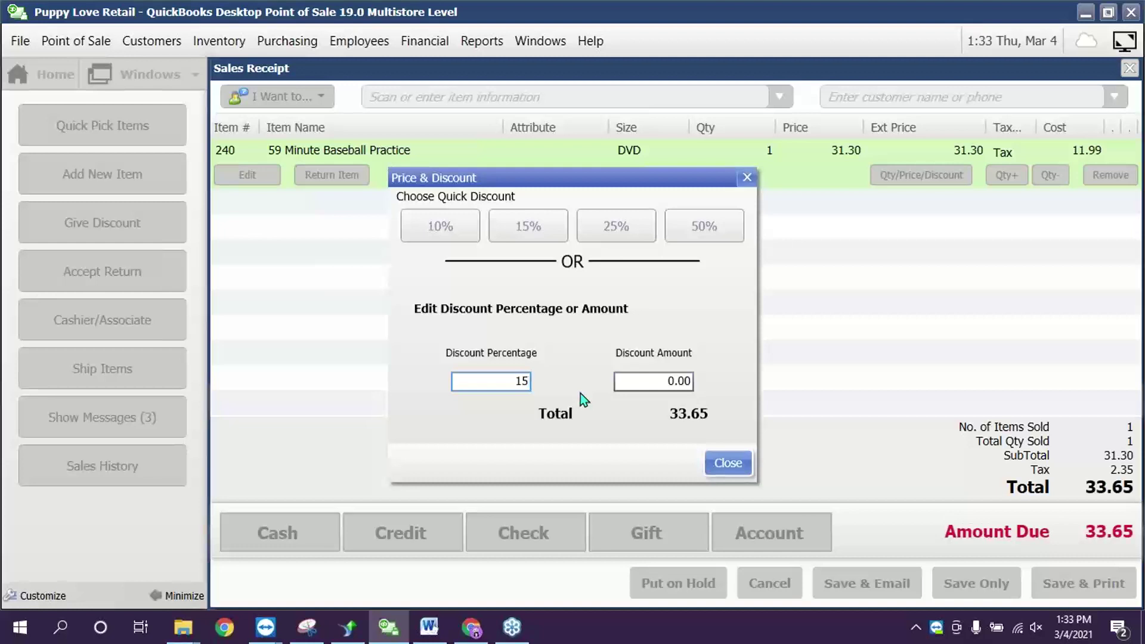
double_click(486, 380)
click(728, 463)
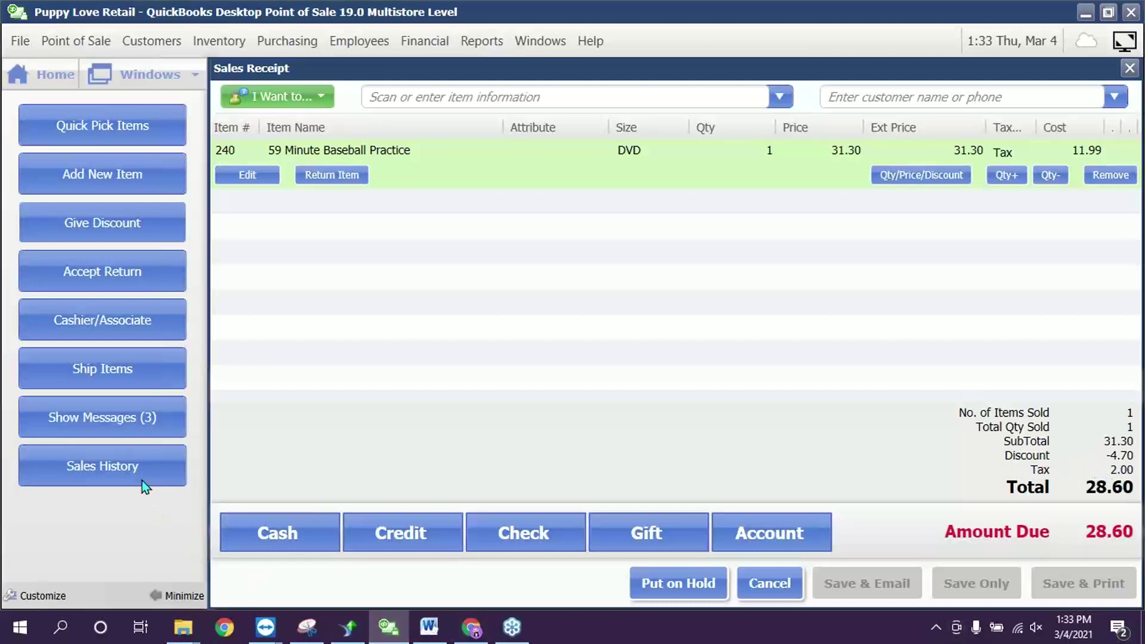
click(59, 413)
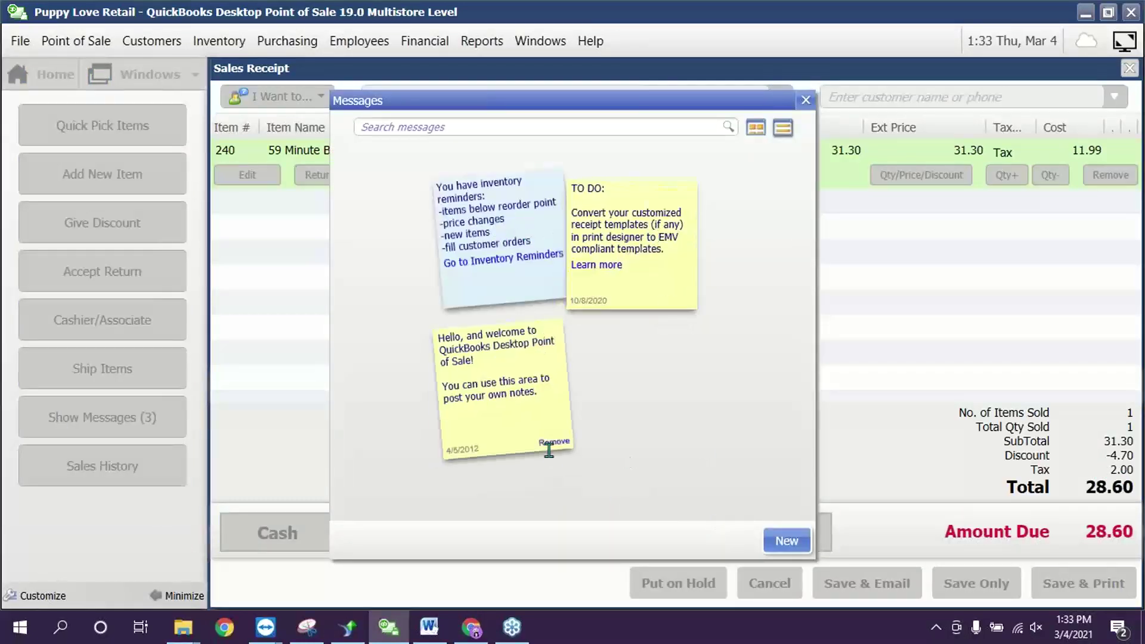
- Open the welcome sticky note, then close the Messages board
click(521, 387)
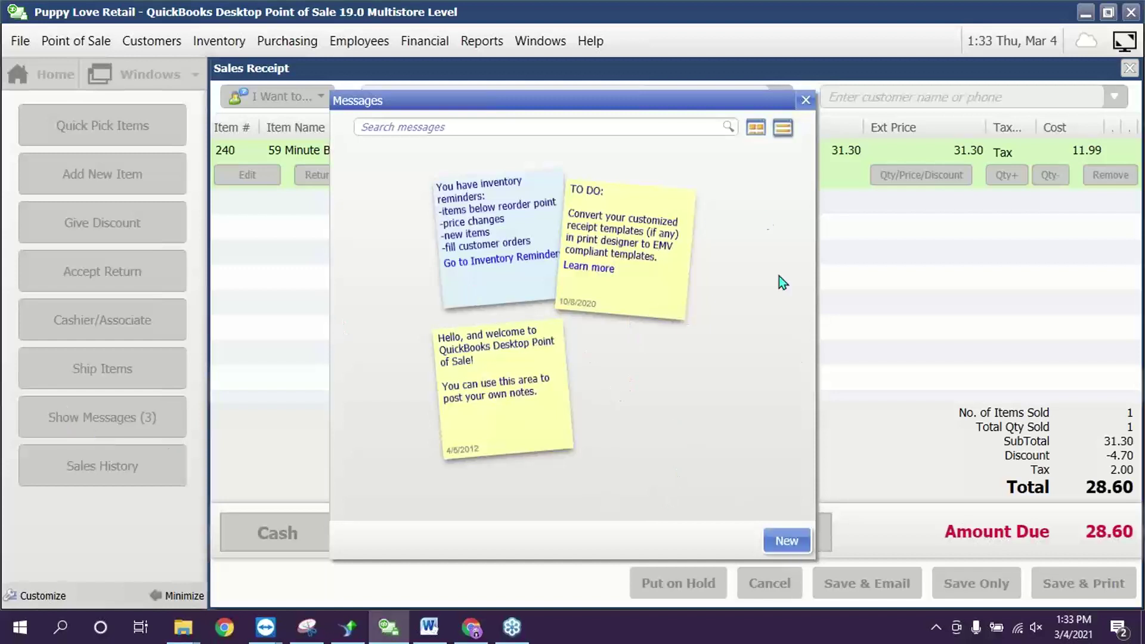
click(805, 100)
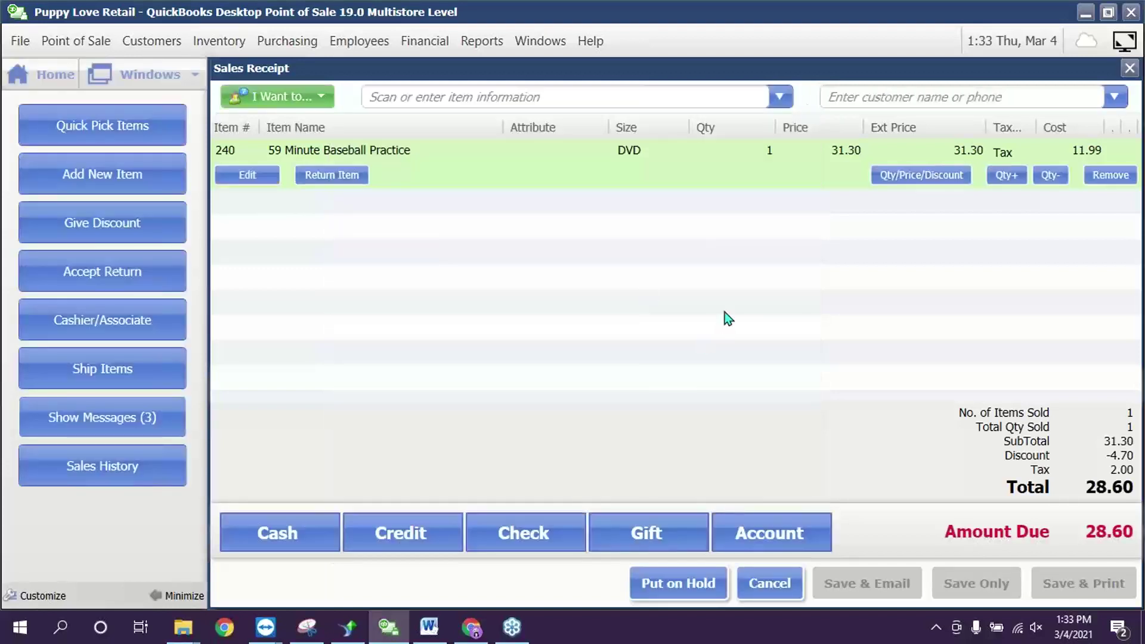
- Take 10.00 cash and charge the remaining 18.60 to Visa, then save the receipt
click(296, 533)
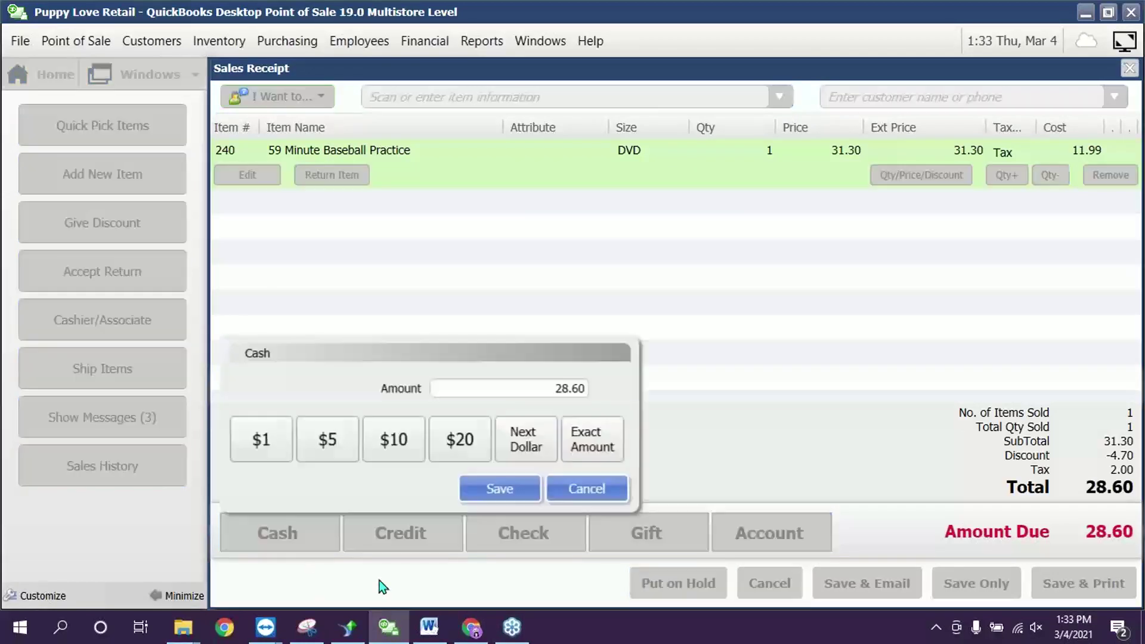
text(10)
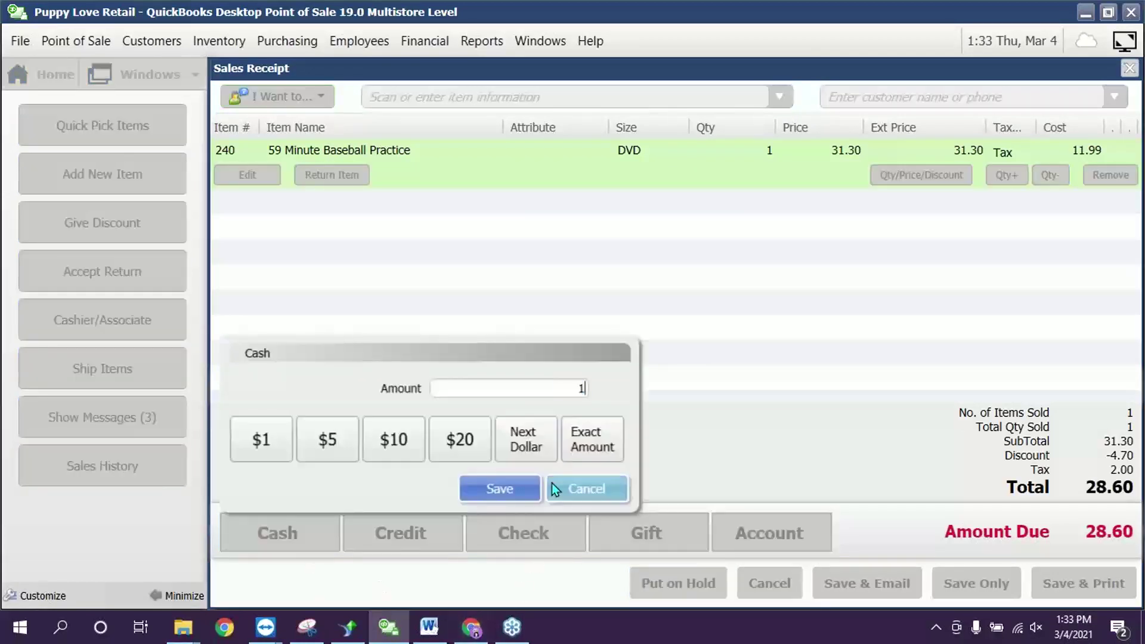
click(491, 493)
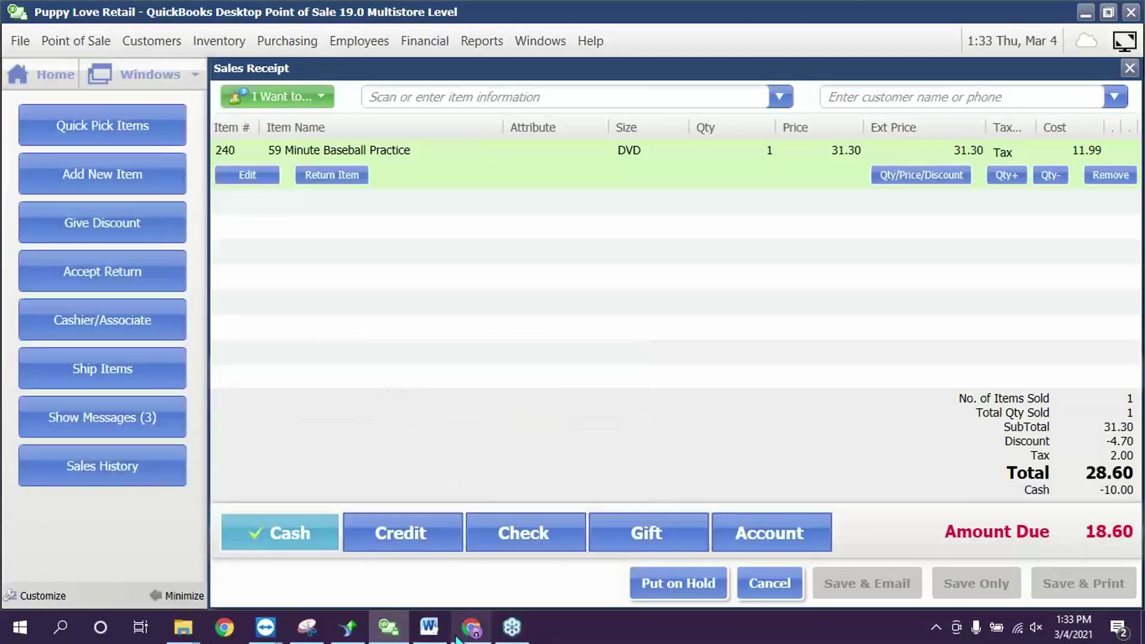
click(426, 531)
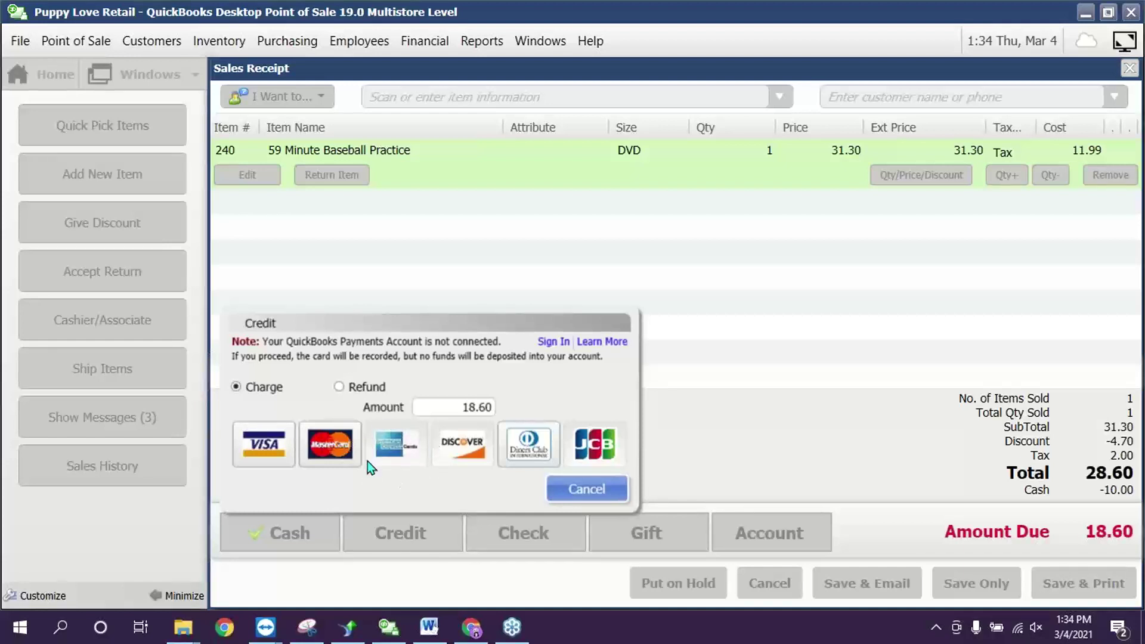
click(274, 443)
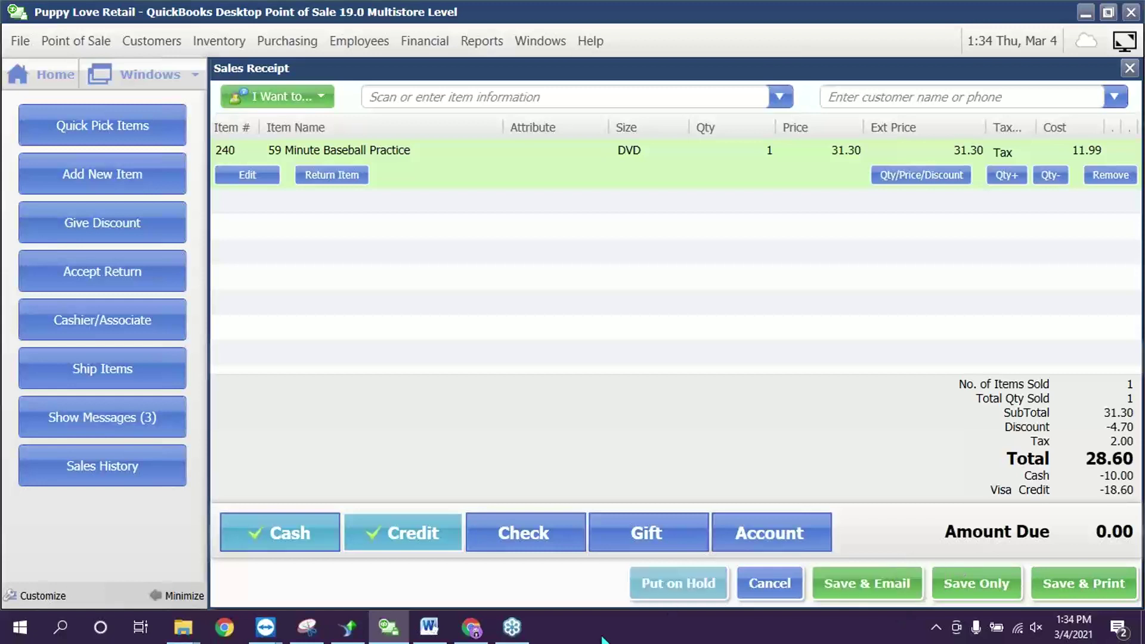
click(978, 587)
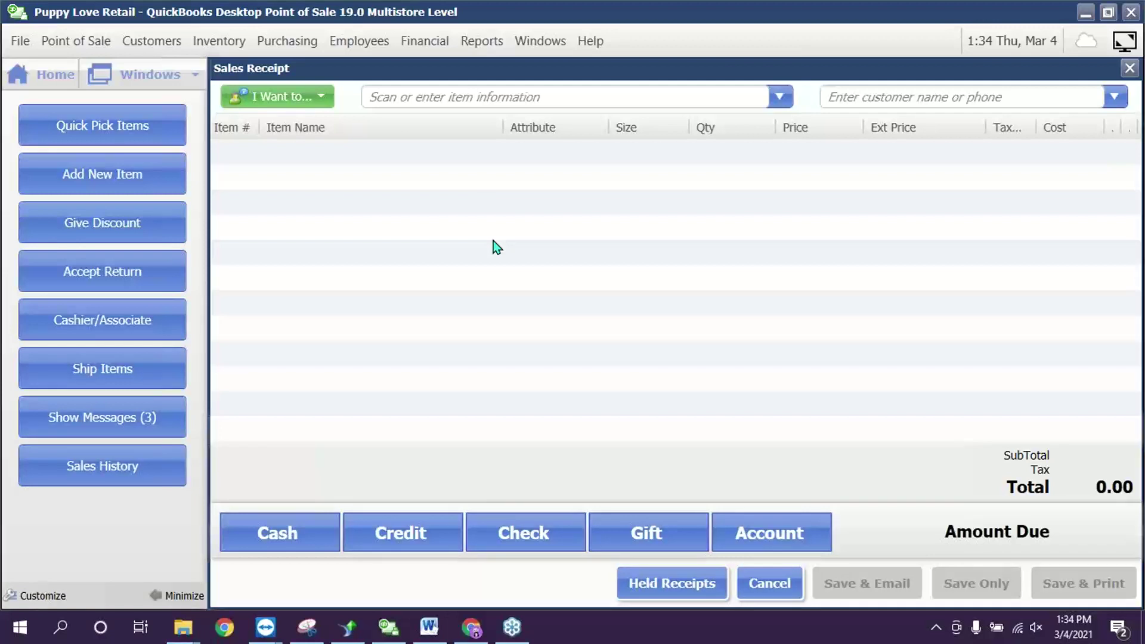
- Create a new quick pick group named 'Training'
click(144, 126)
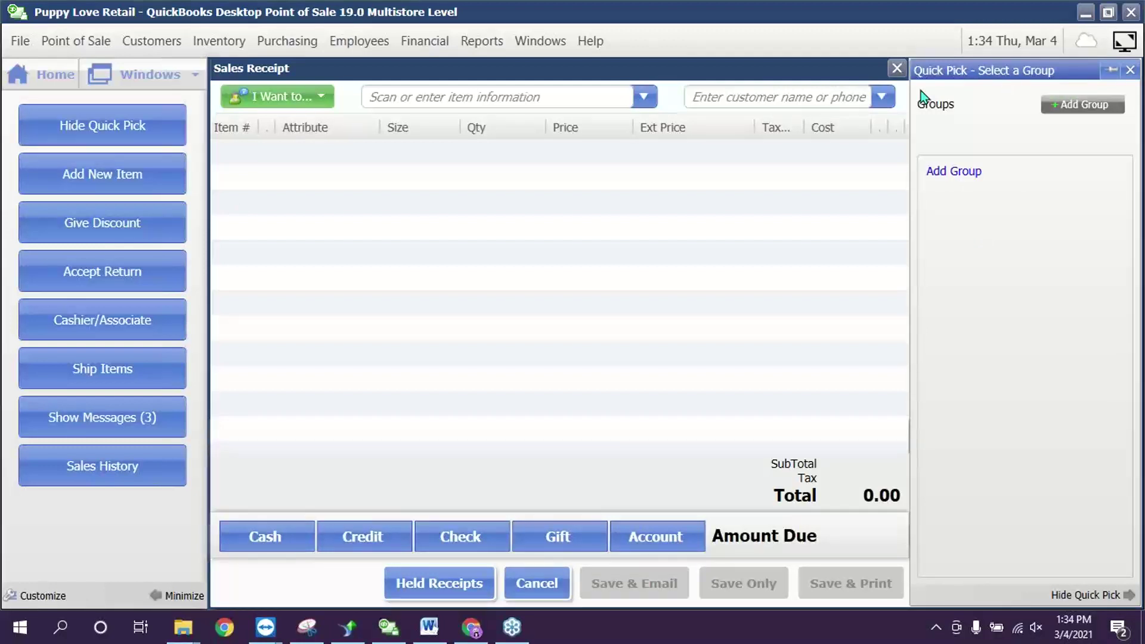
click(1059, 108)
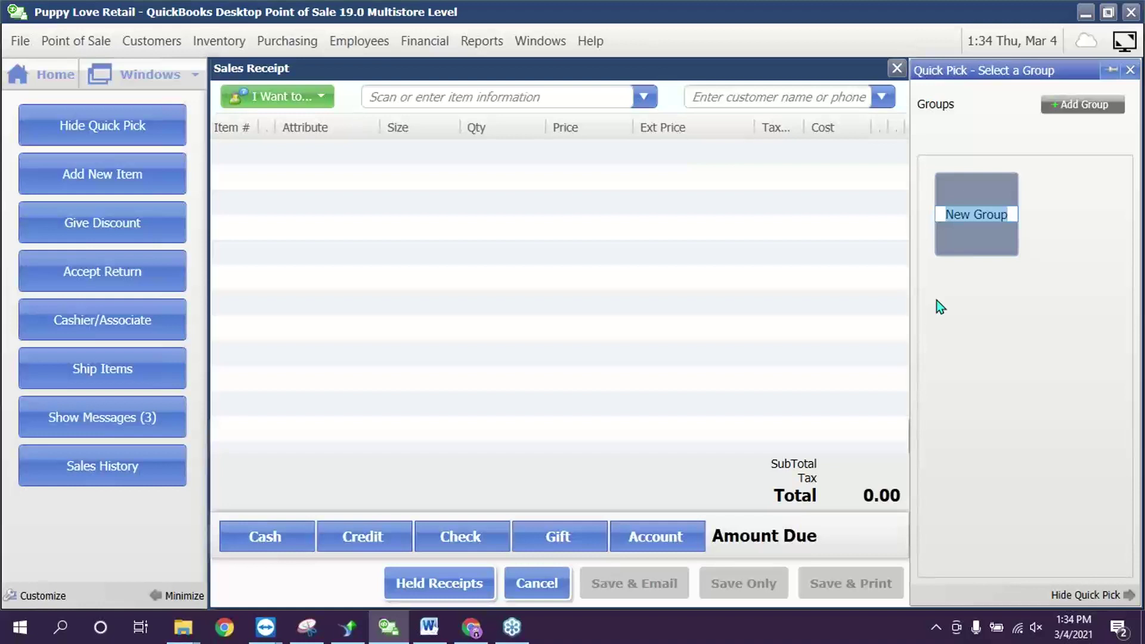
text(Training)
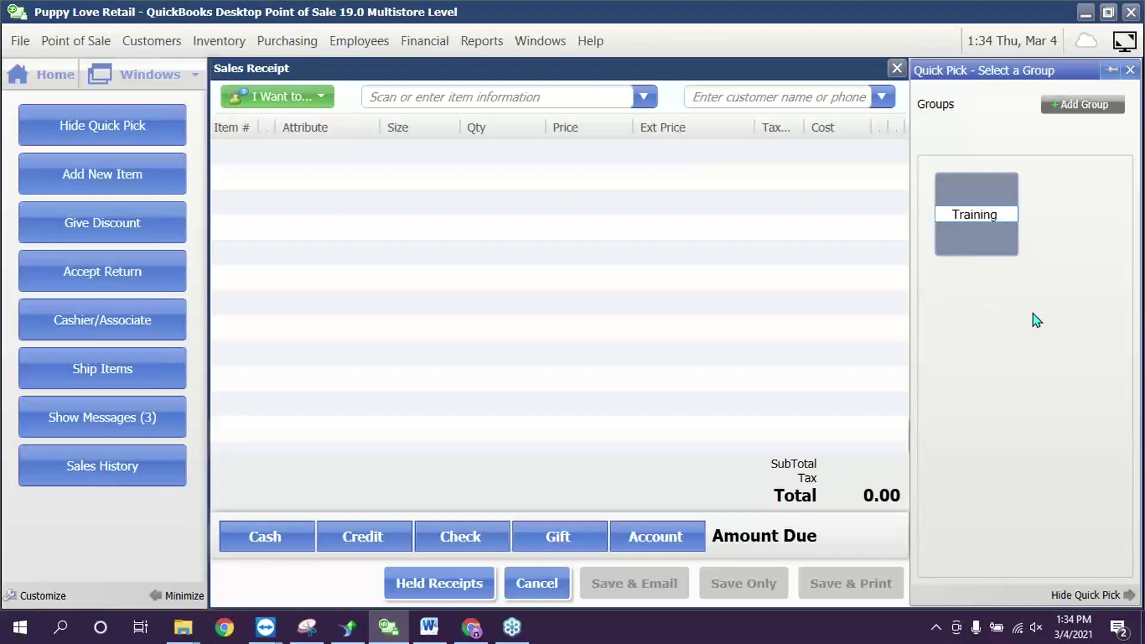
click(1034, 315)
click(960, 224)
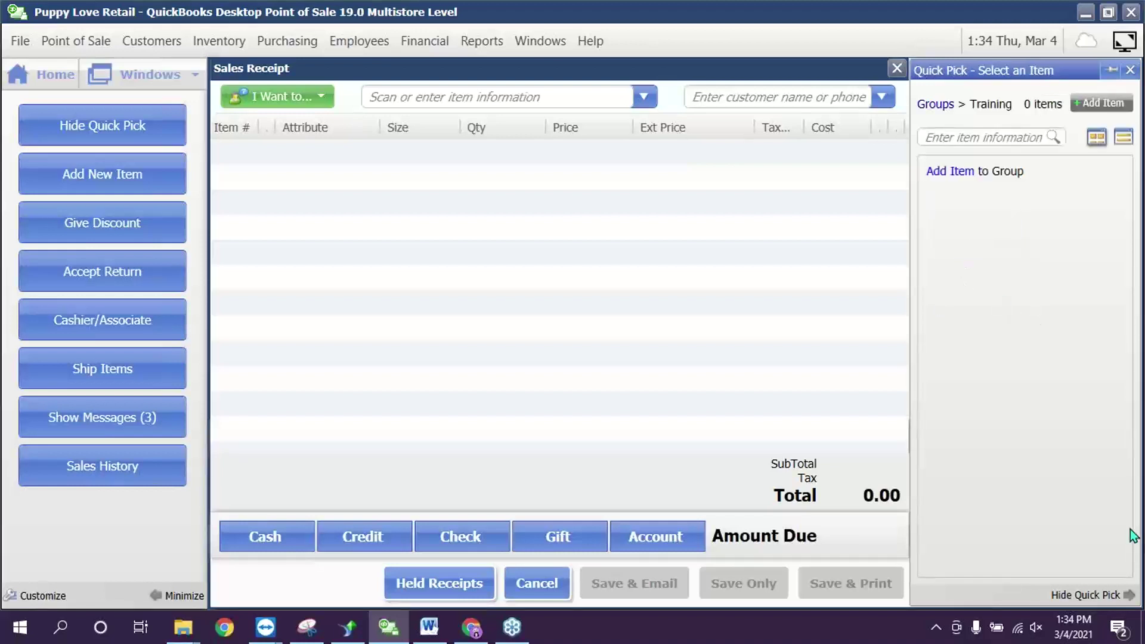
- Add Pitcher's Target and Pro Batter's Set to the Training group
click(961, 173)
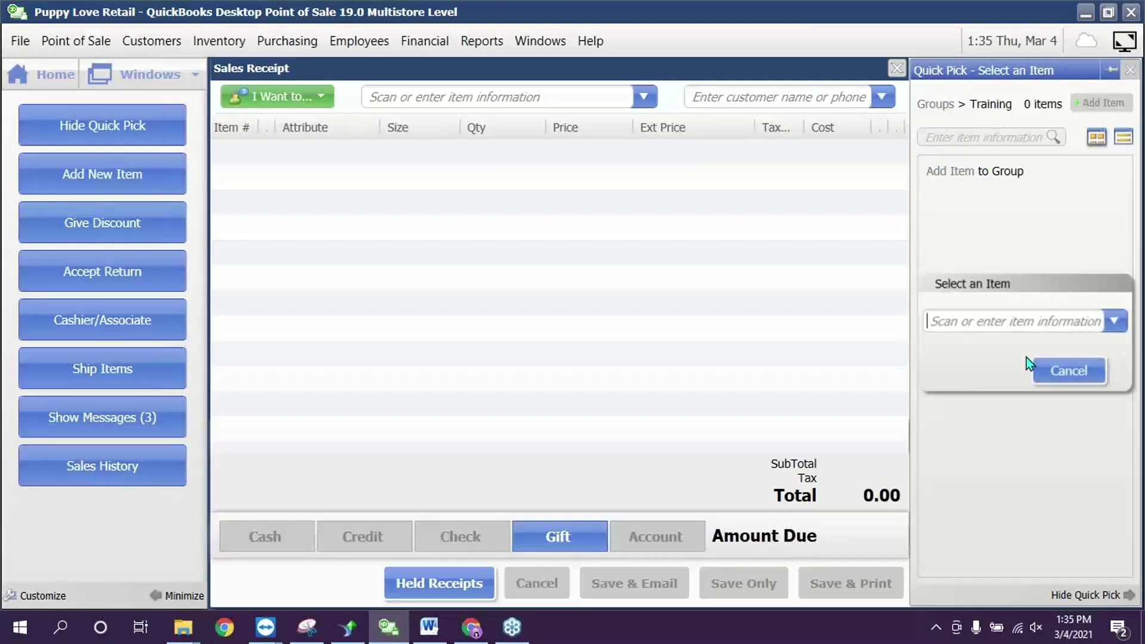
text(pi)
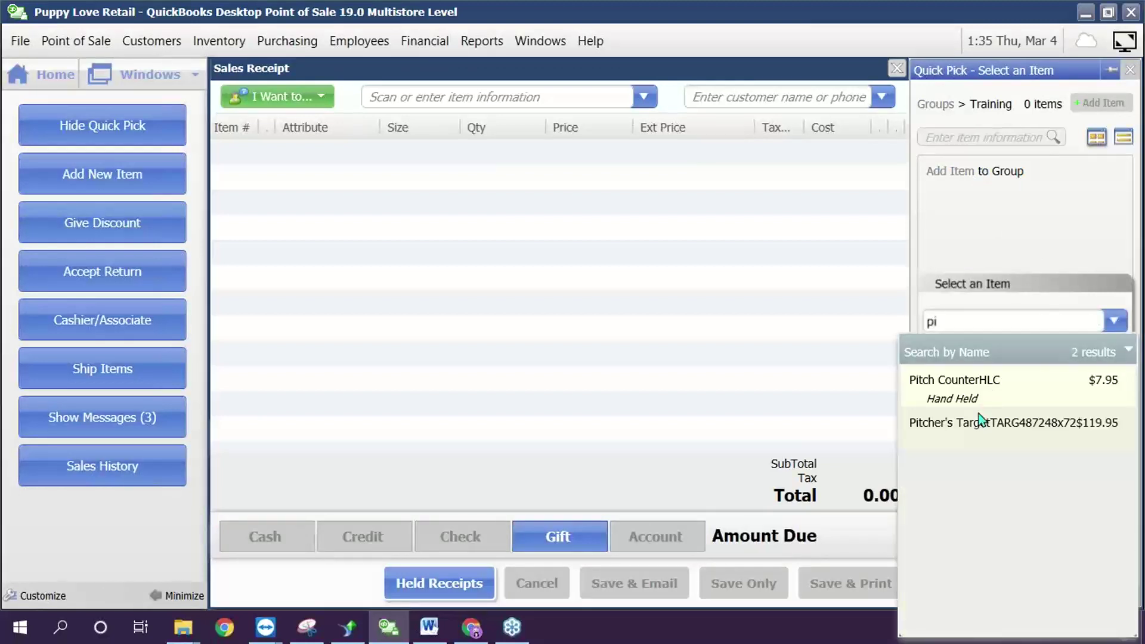
click(979, 422)
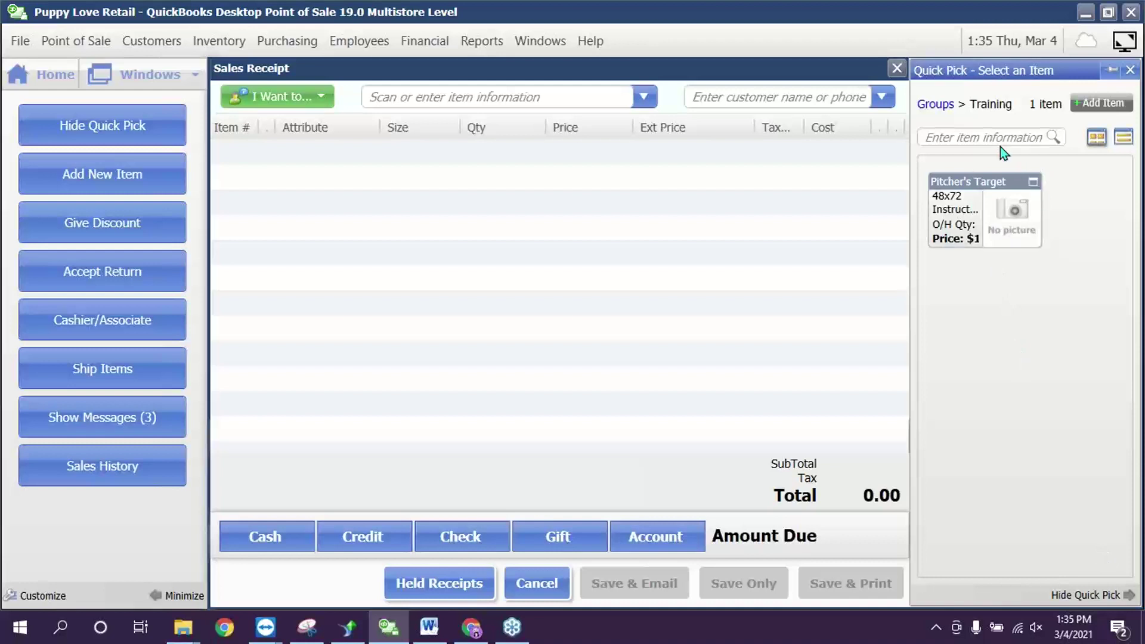
click(1103, 101)
text(p)
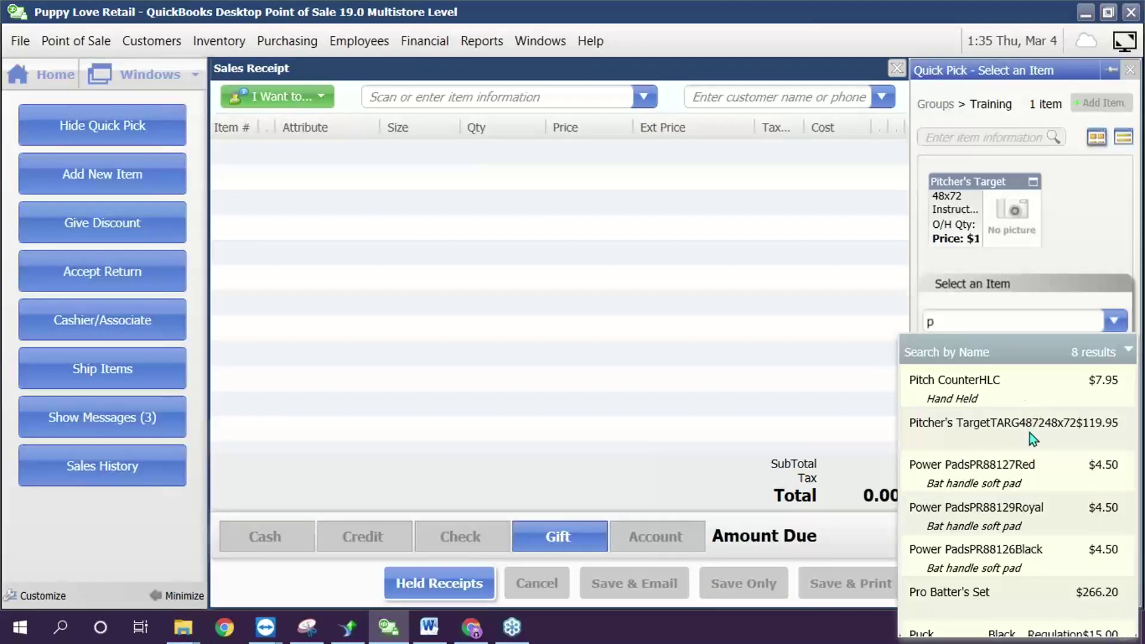
click(1024, 591)
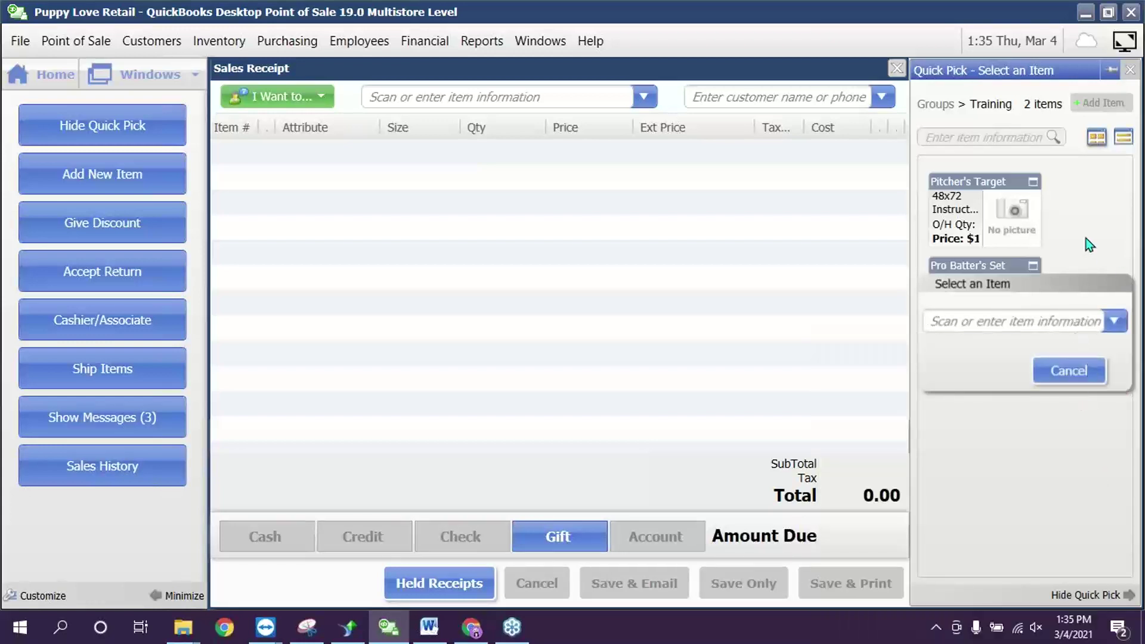
click(1098, 371)
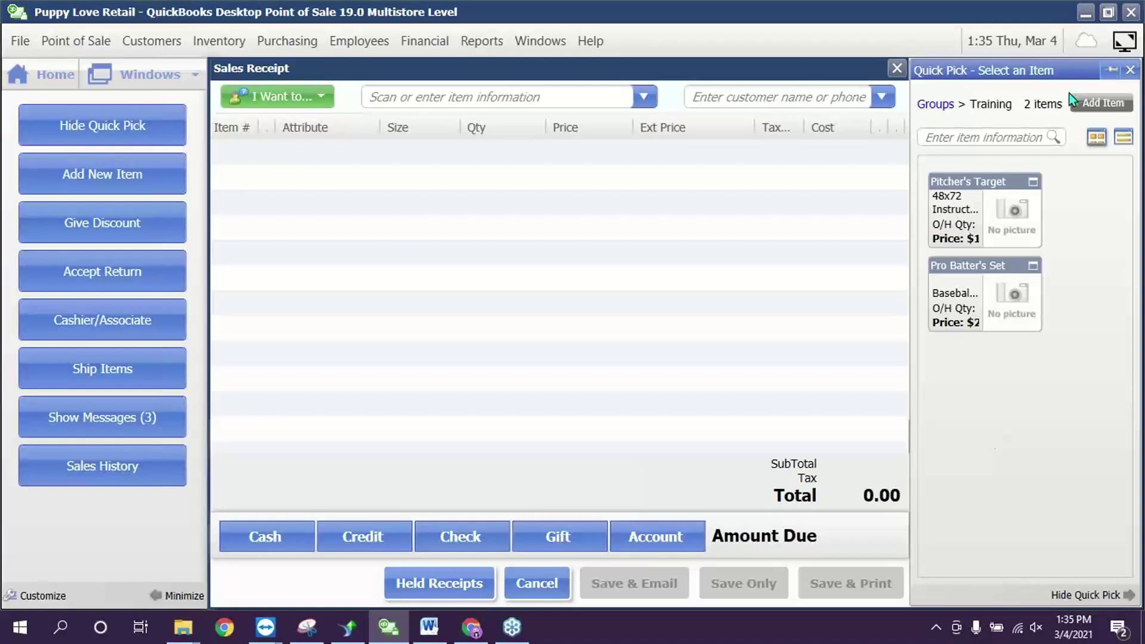
- Look up the customer and attach them to the new sales receipt
click(763, 99)
text(liz)
click(742, 180)
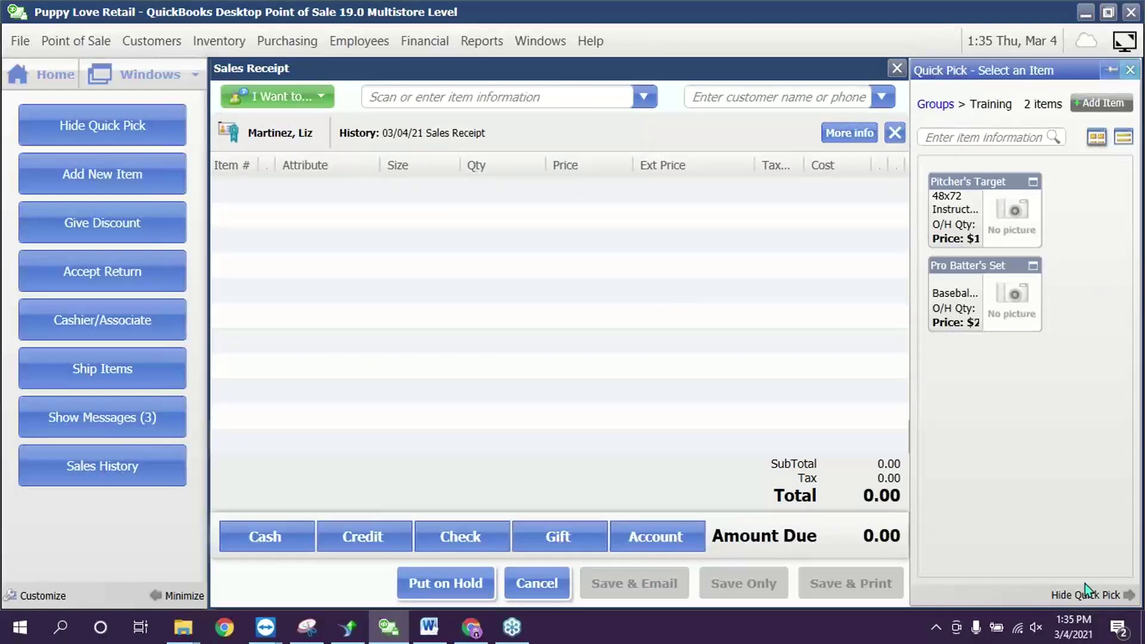
click(1129, 69)
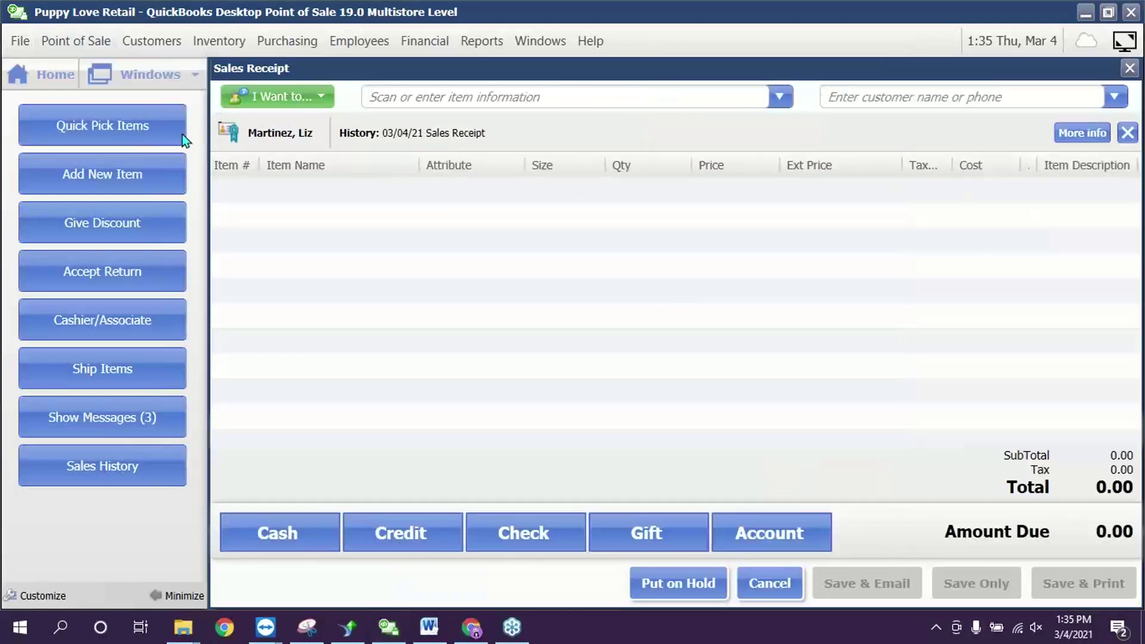
click(150, 124)
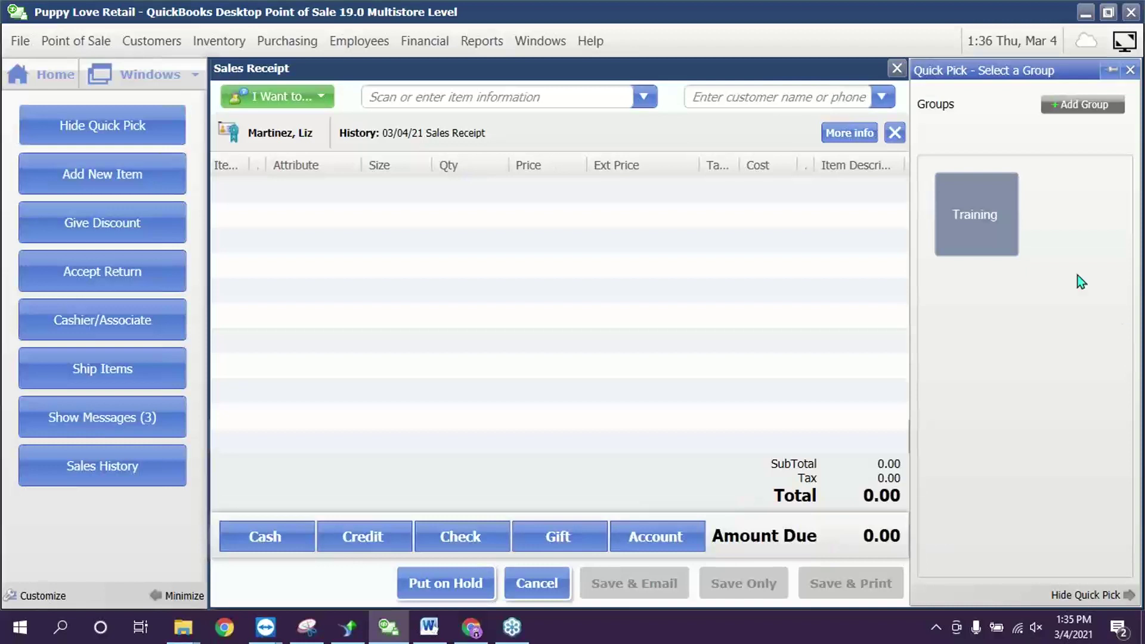
- Add Pitcher's Target from the Training quick-pick group despite insufficient stock
right_click(984, 231)
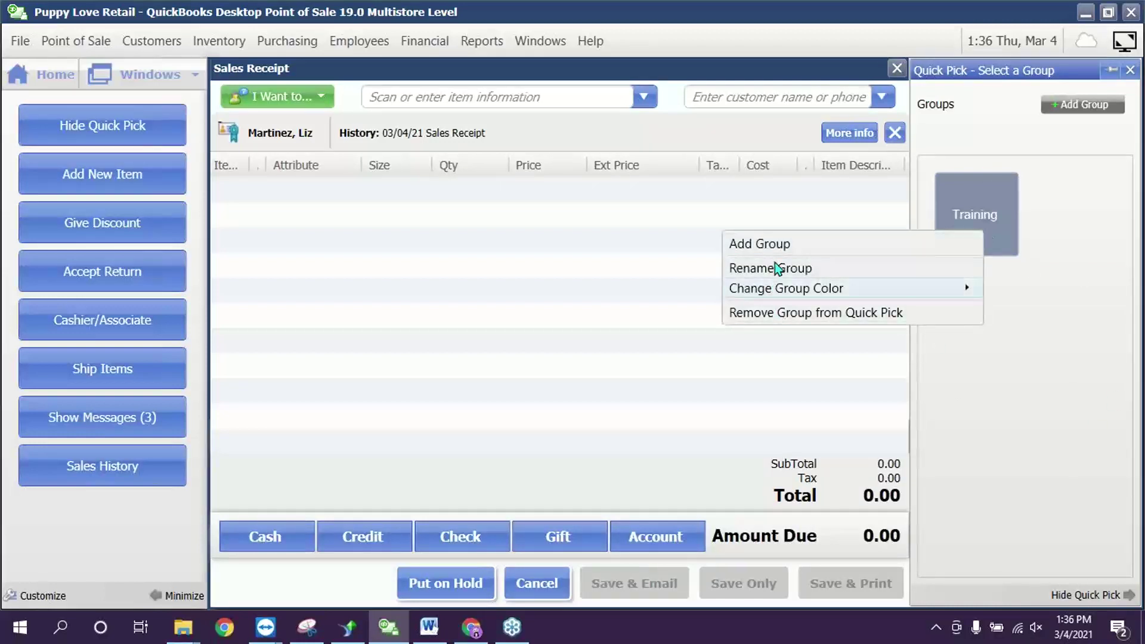
click(1024, 363)
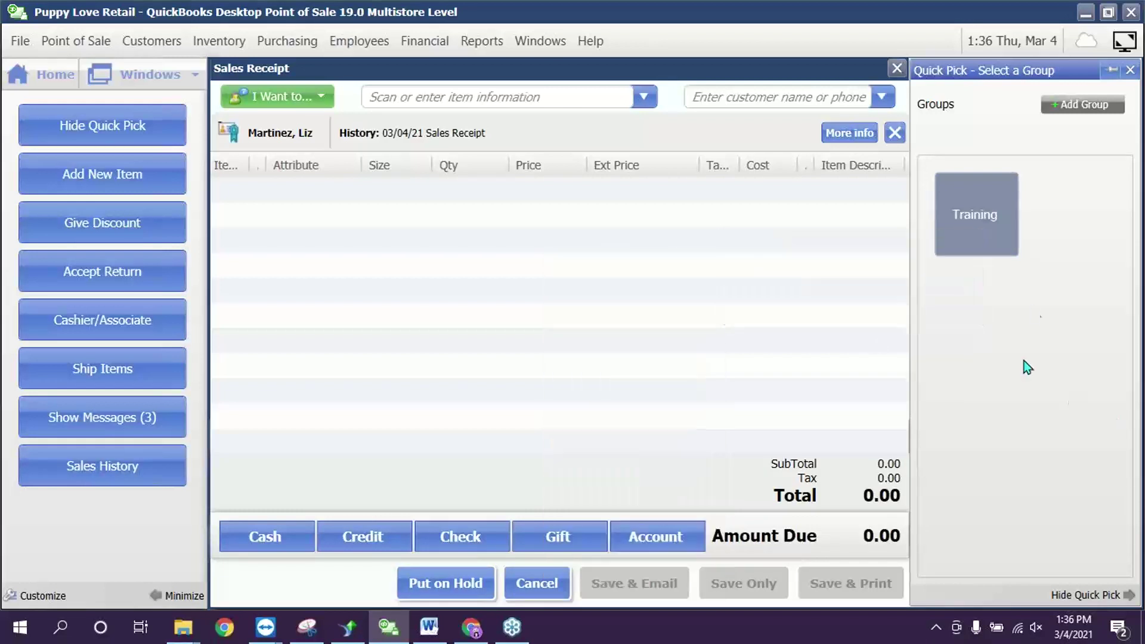
click(975, 225)
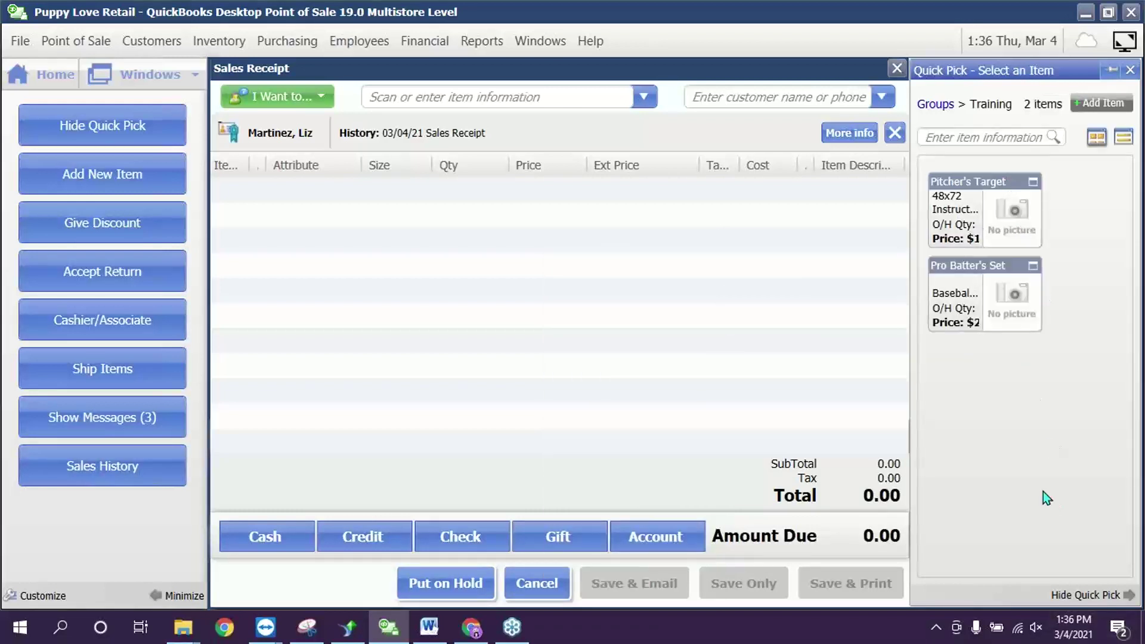
click(963, 210)
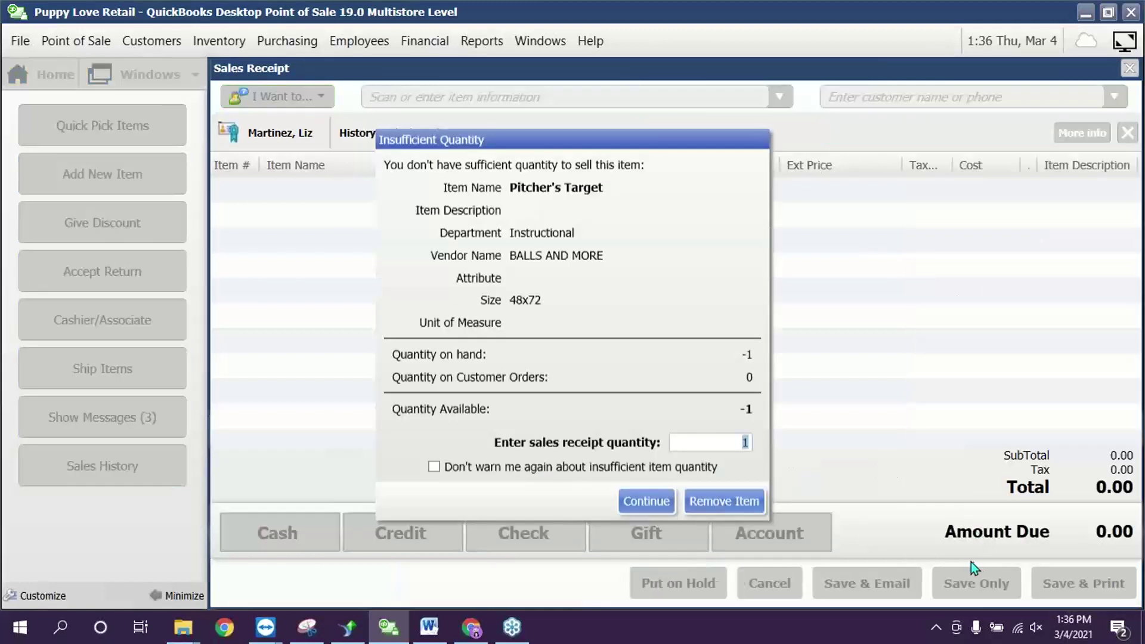
click(648, 502)
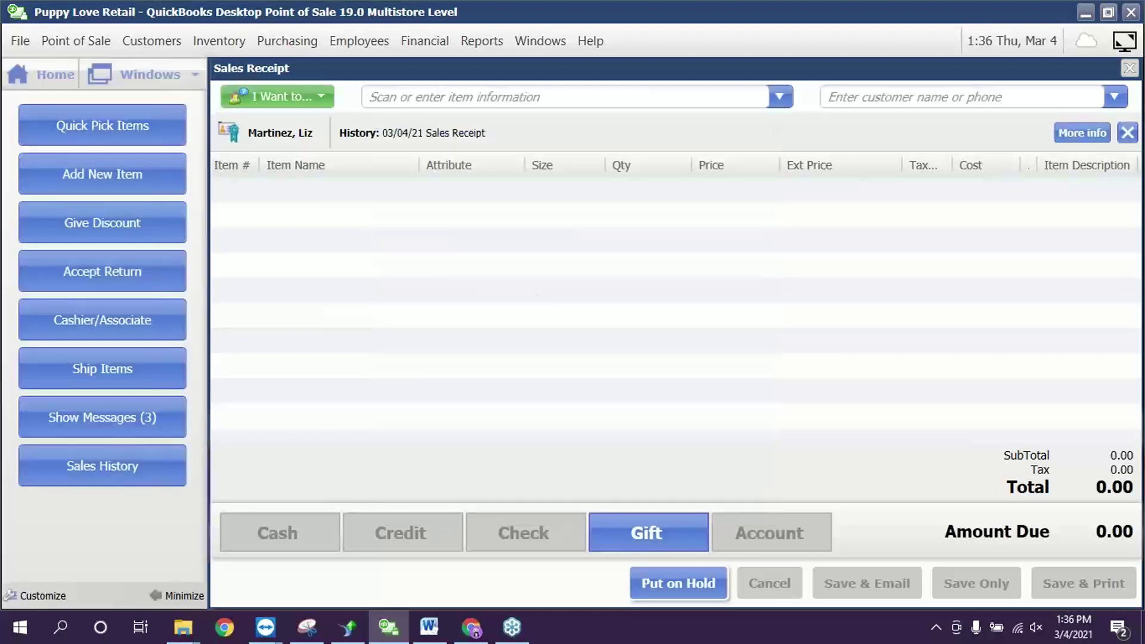
- Add Pro Batter's Set from the Training group despite its zero stock
click(84, 127)
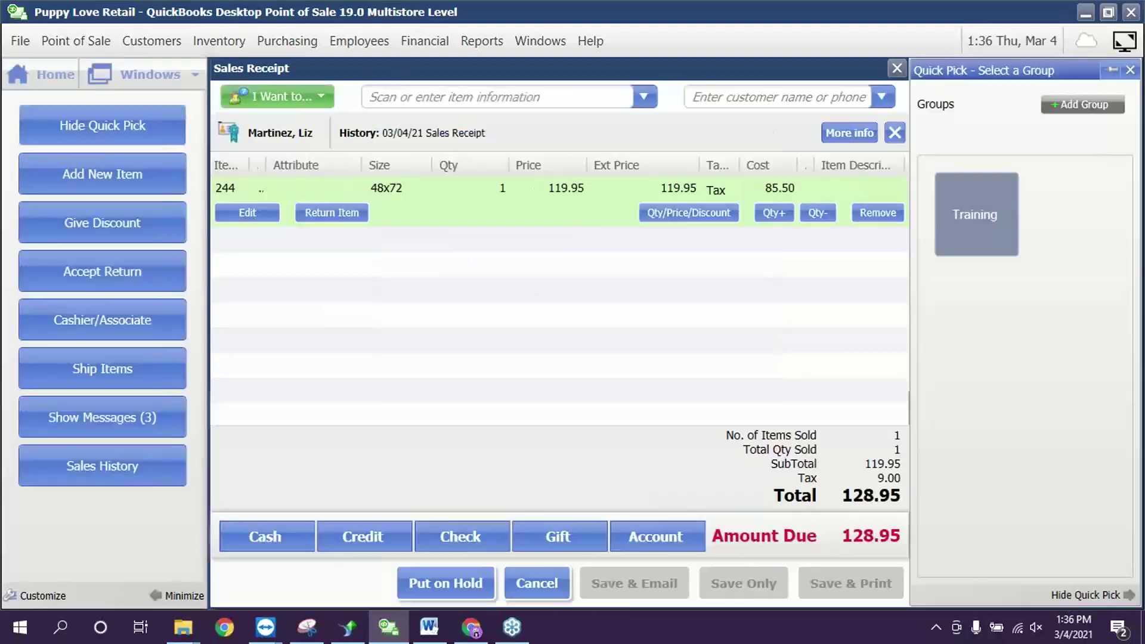
click(982, 206)
click(984, 298)
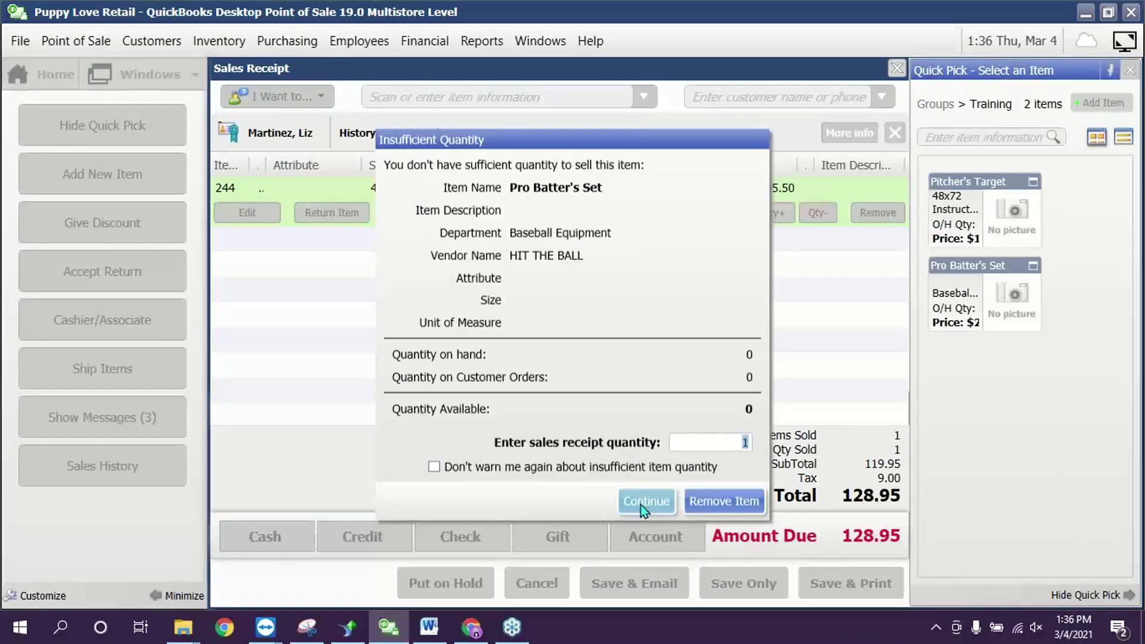
click(640, 505)
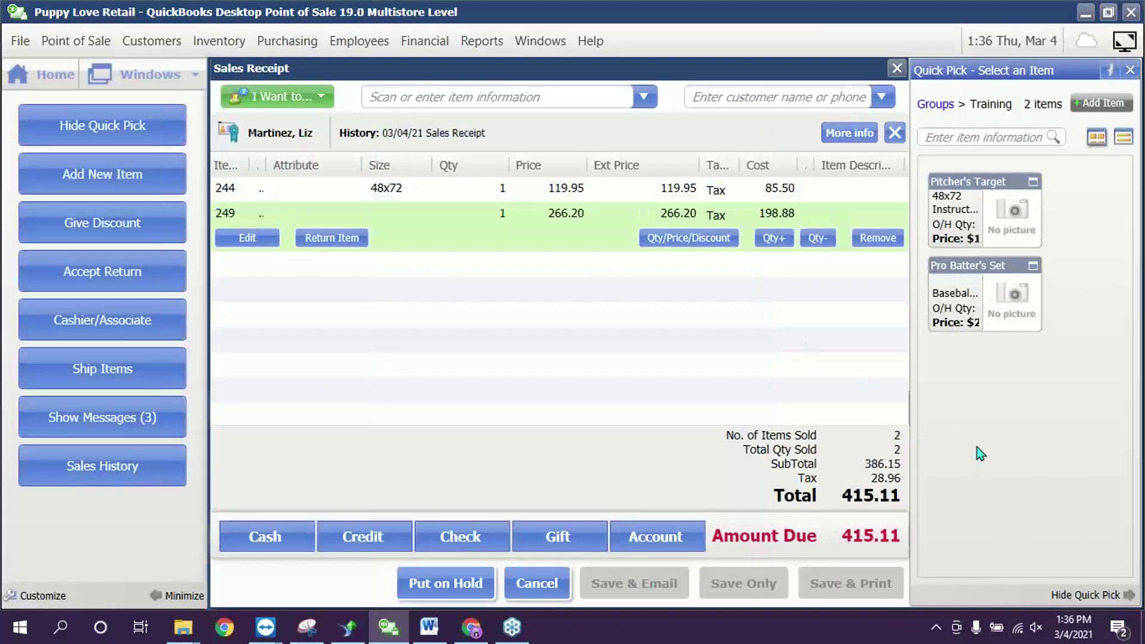
click(934, 105)
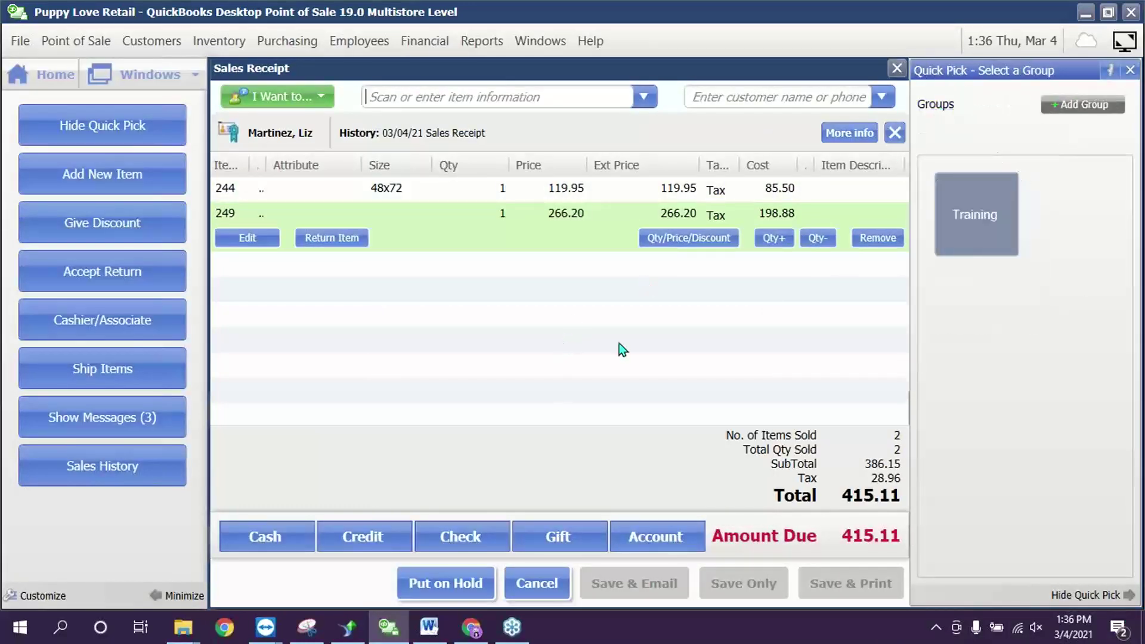
click(1130, 69)
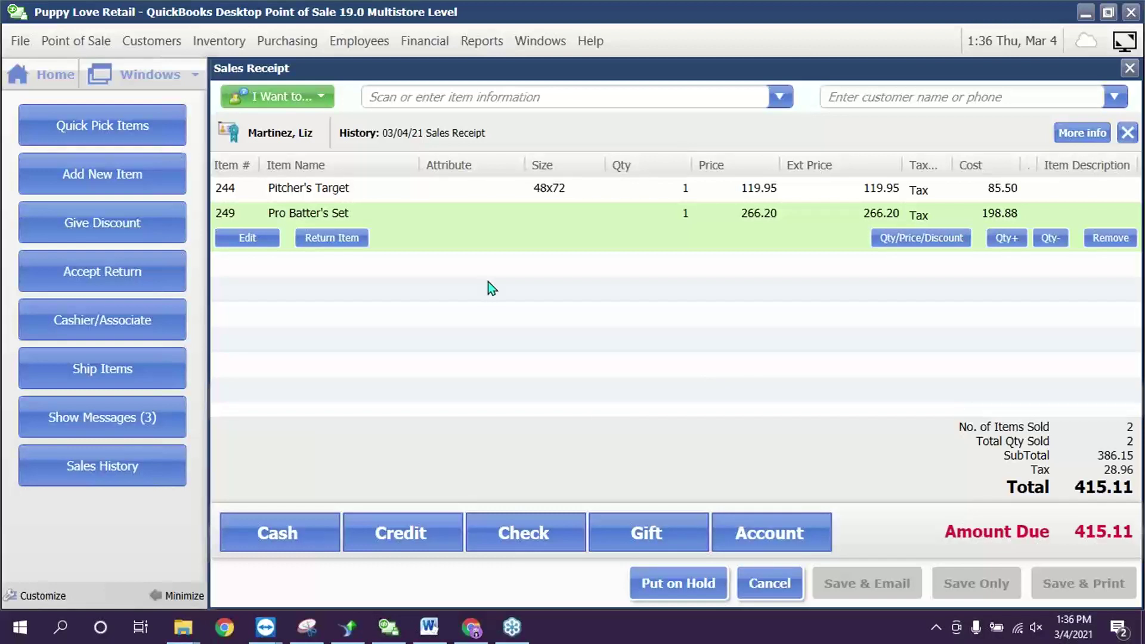
- Check both item lines on the 415.11 receipt and start a credit payment
click(427, 197)
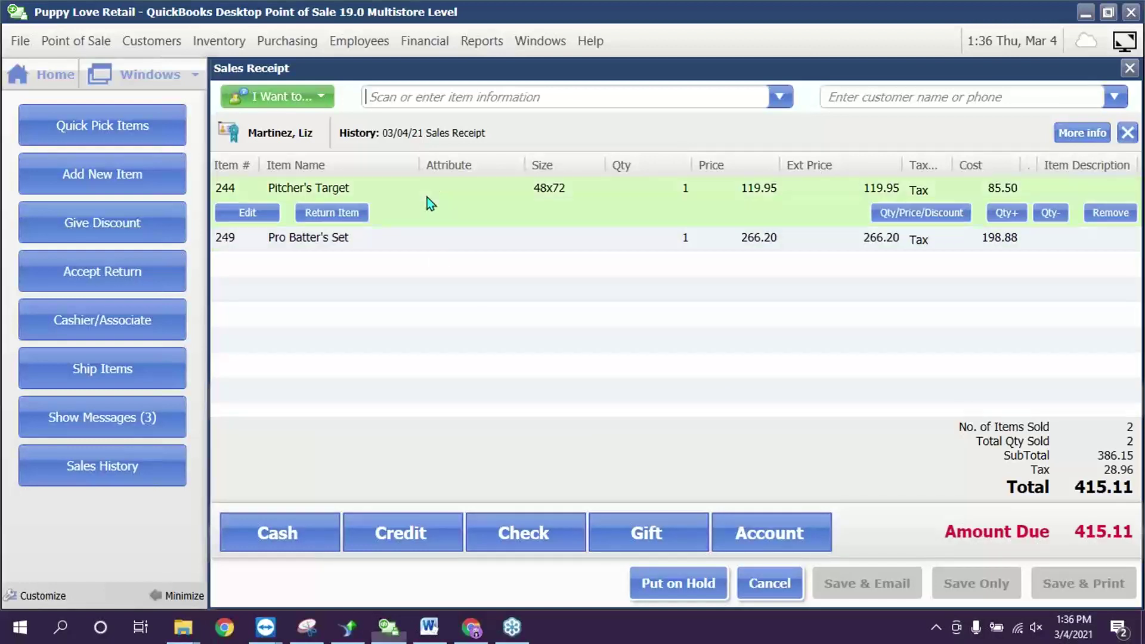
click(411, 241)
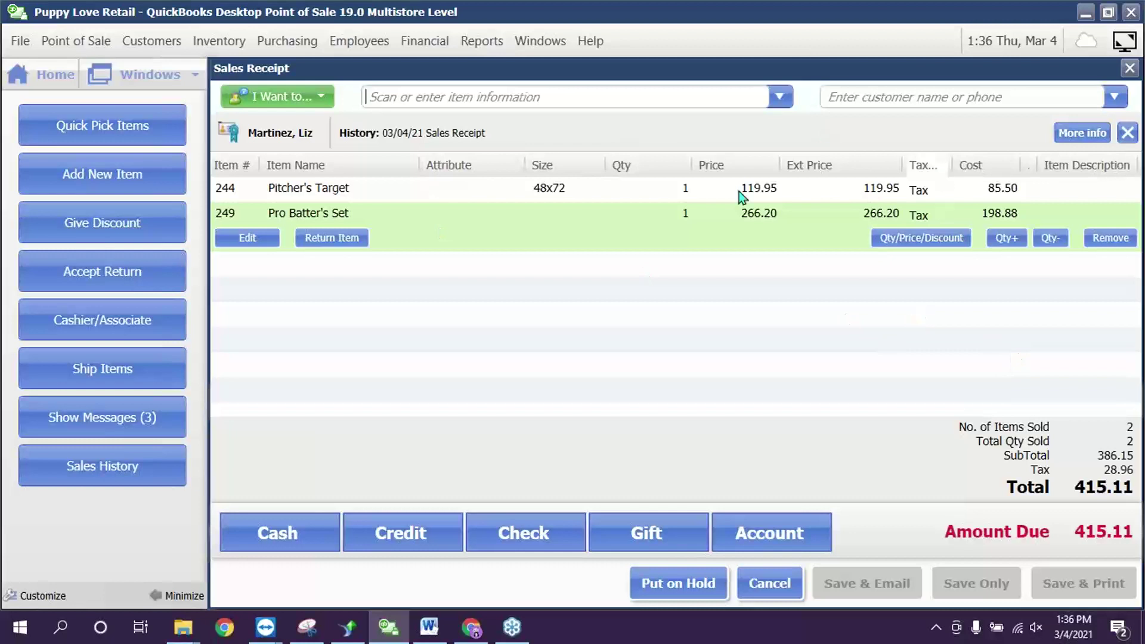
click(391, 530)
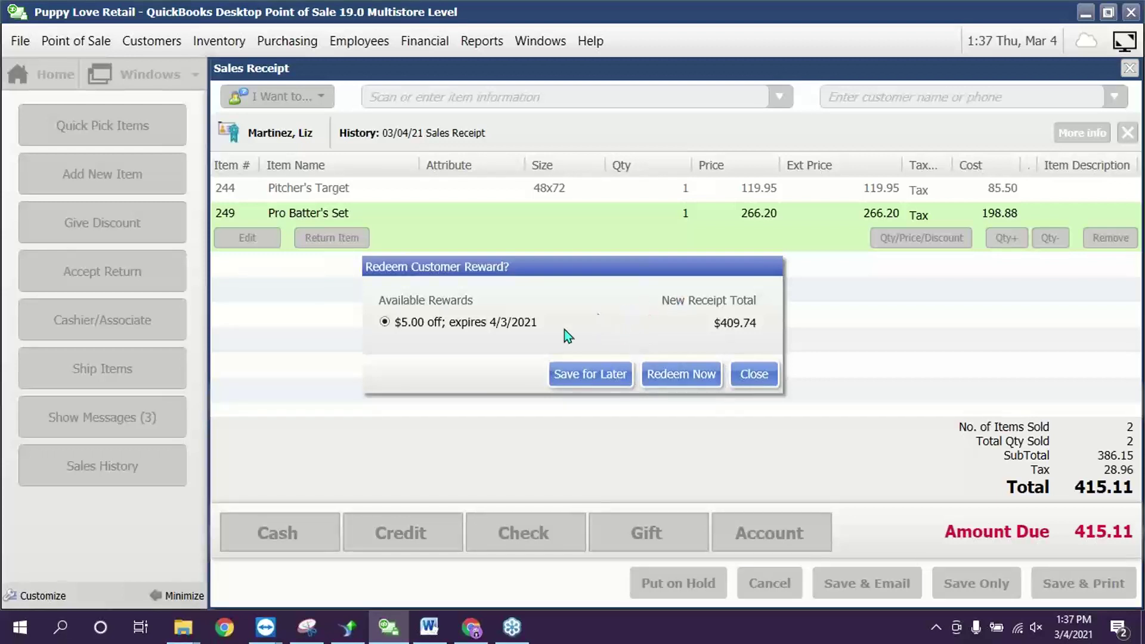
- Keep the $5.00 reward for later, charge 415.11 to MasterCard, and save the receipt
click(613, 375)
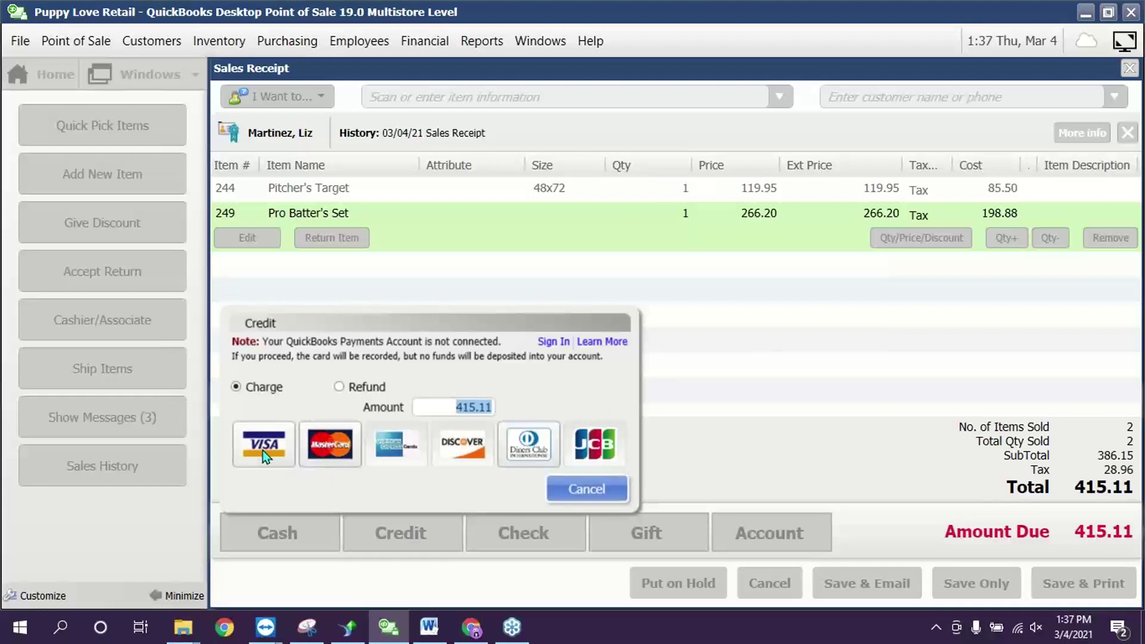
click(337, 454)
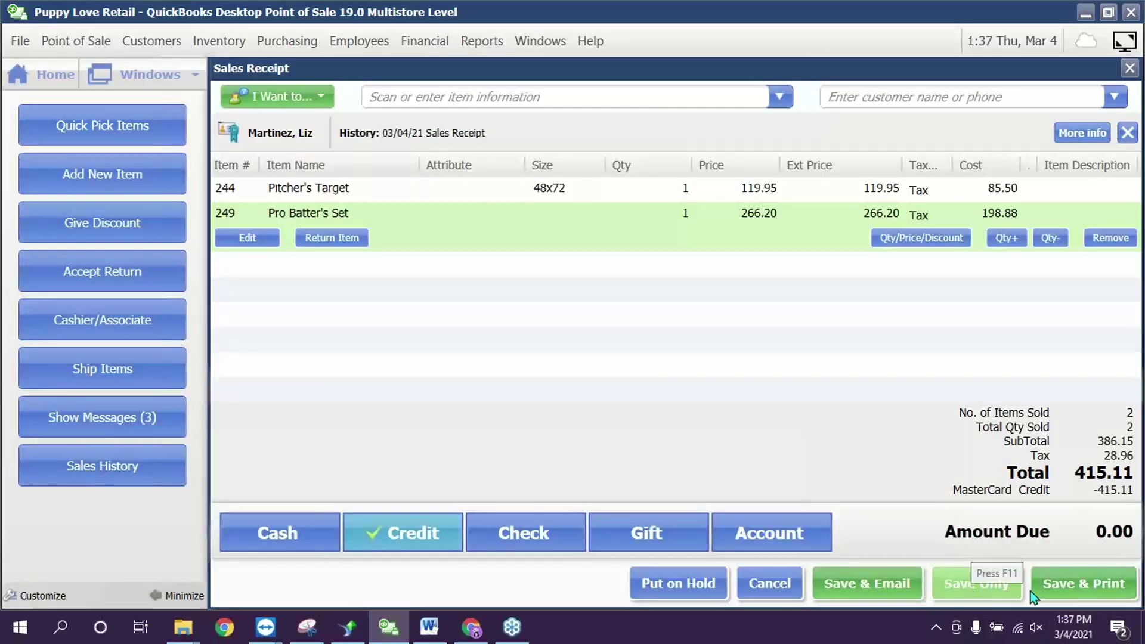
click(982, 591)
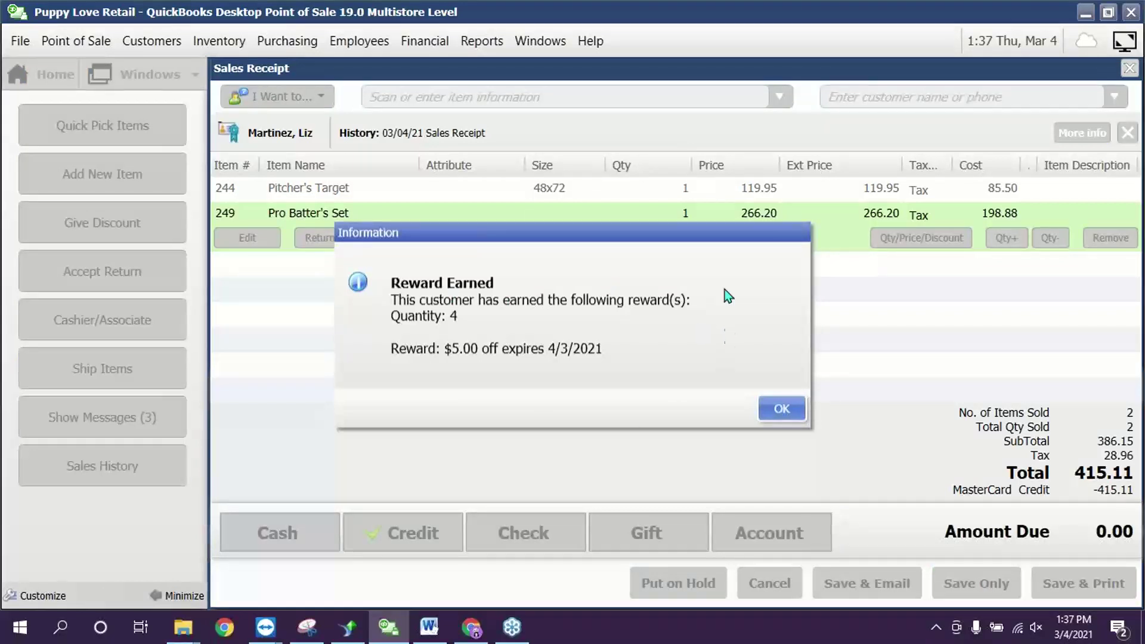
click(797, 411)
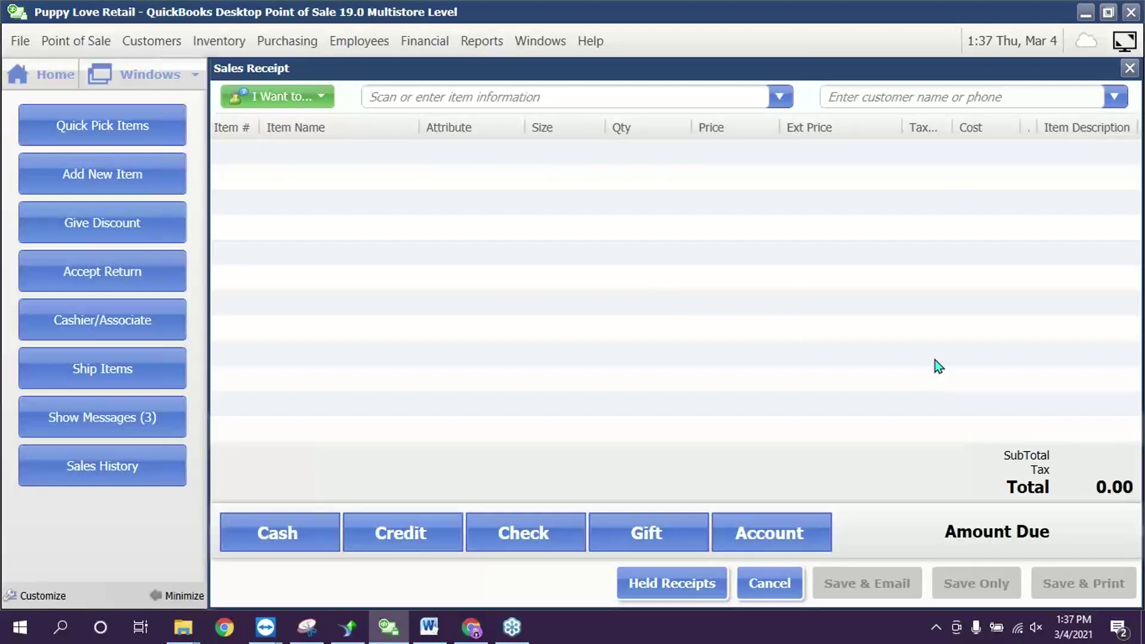
click(55, 73)
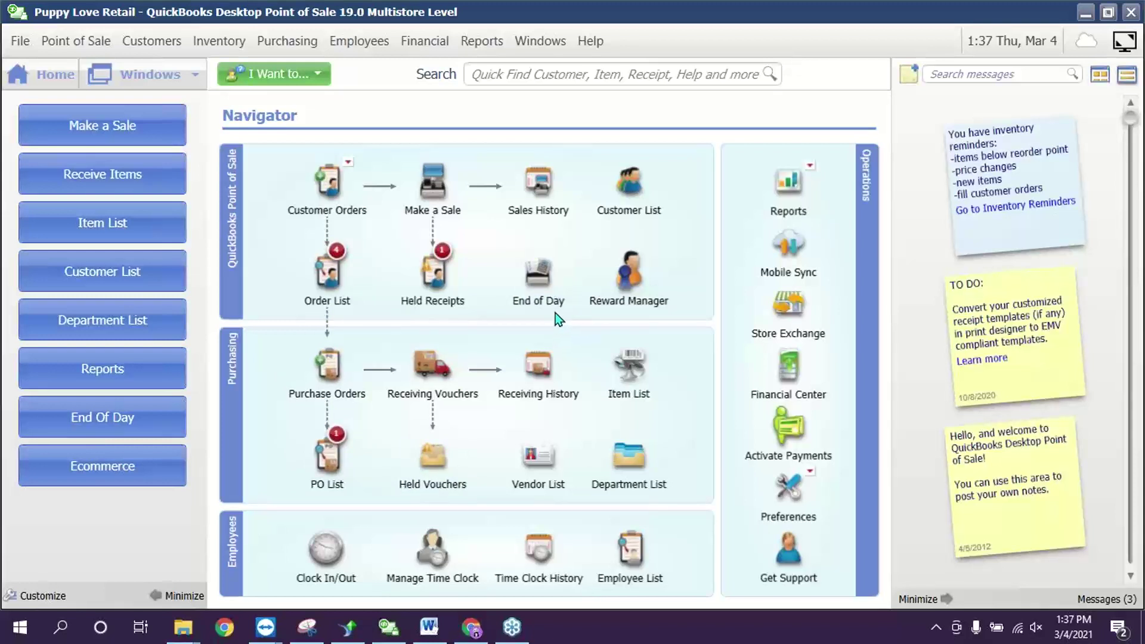
- Open the End of Day Process dialog and list its report types
click(539, 275)
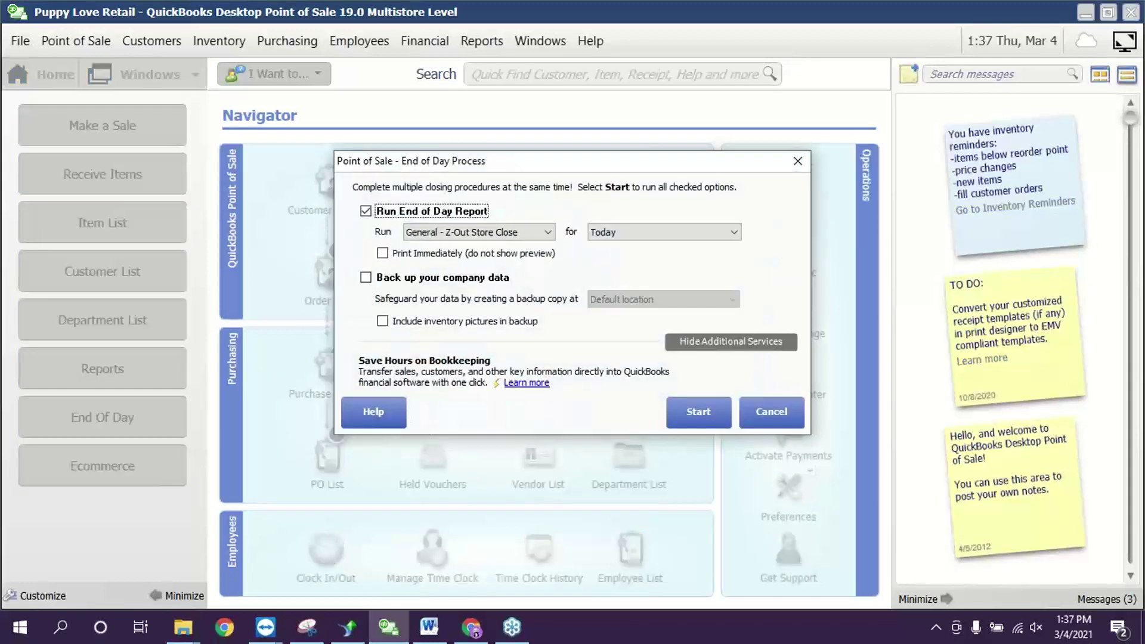
click(493, 238)
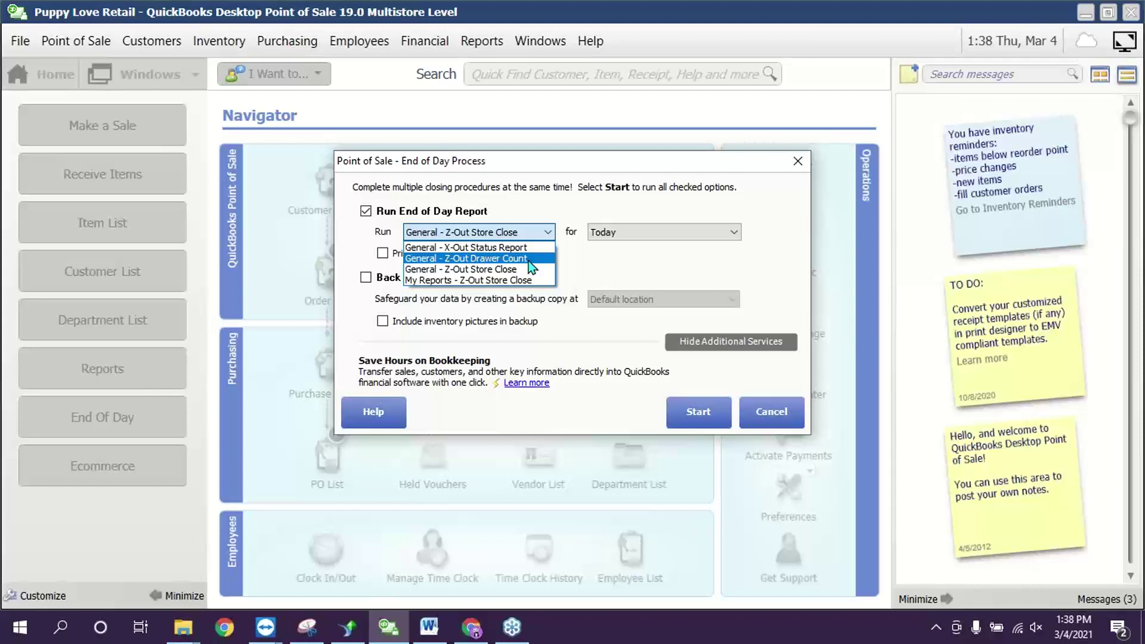
- Run General - Z-Out Drawer Count for Today, without a data backup
click(453, 260)
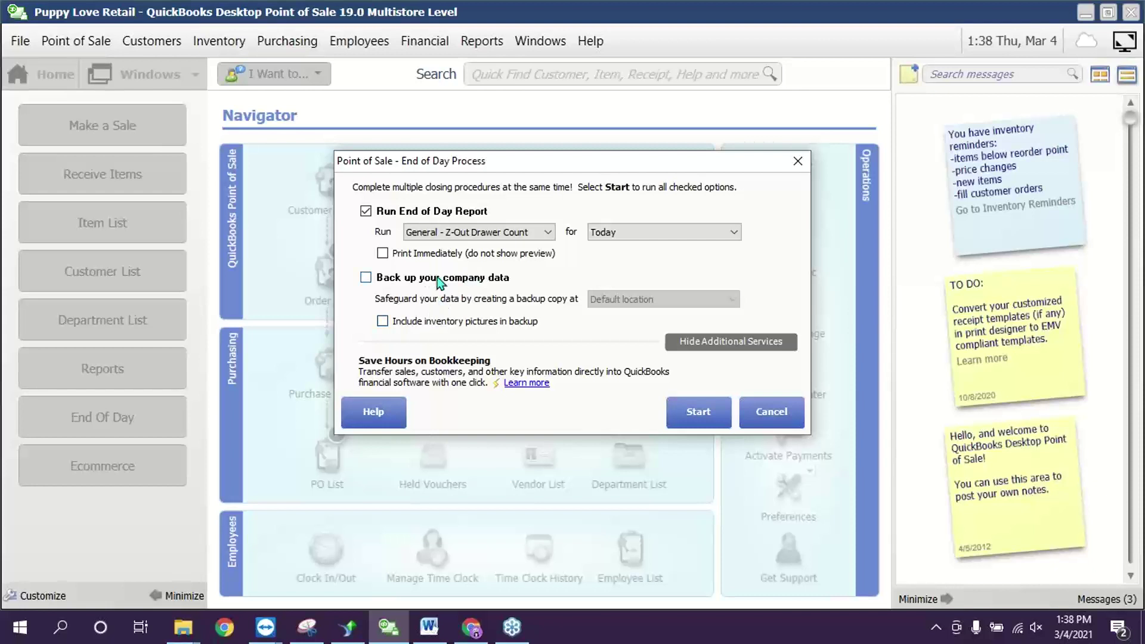
click(366, 278)
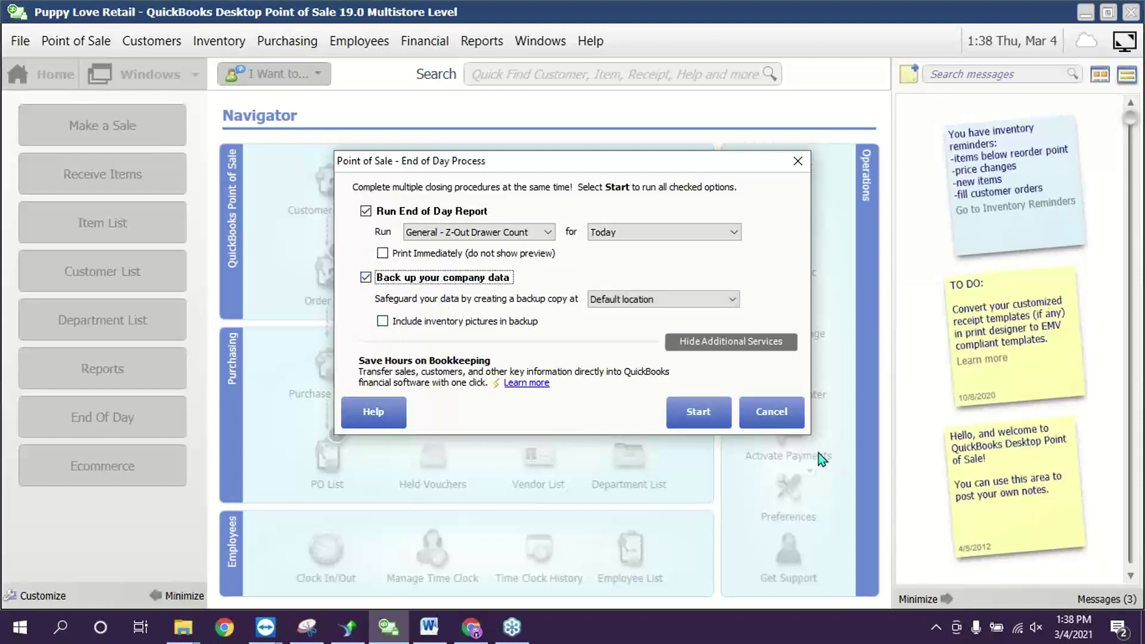
click(366, 278)
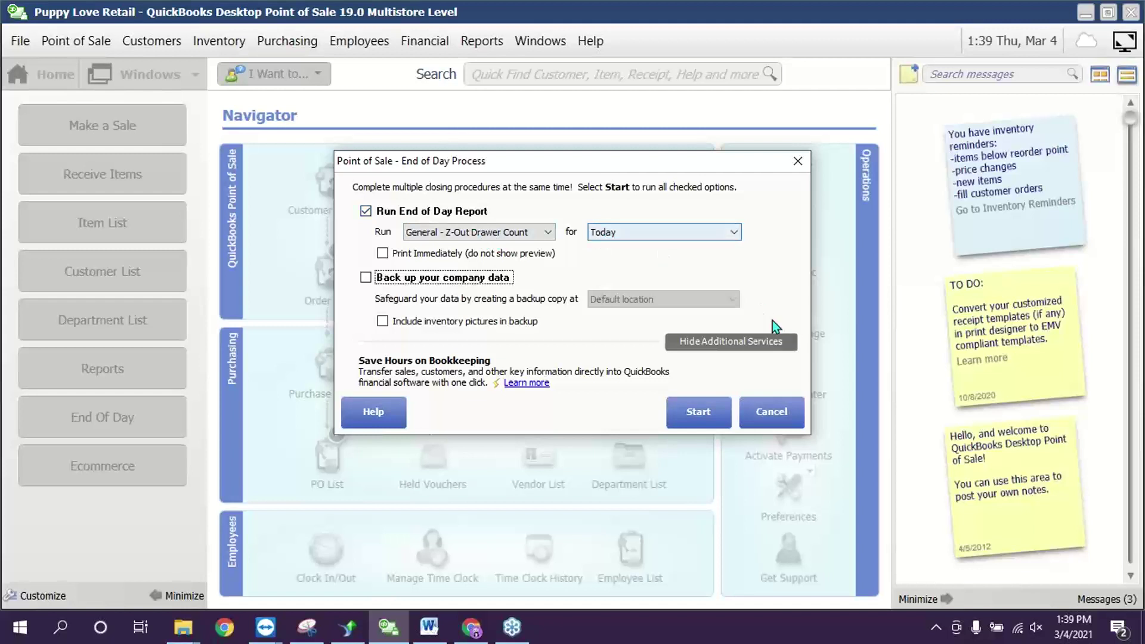
click(689, 234)
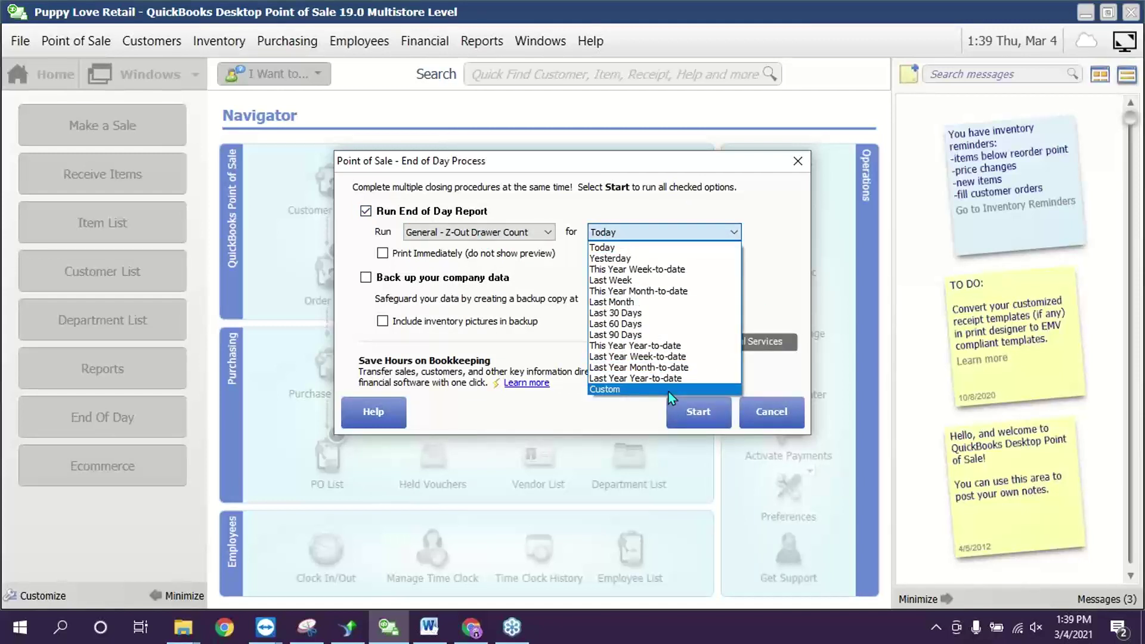
click(786, 244)
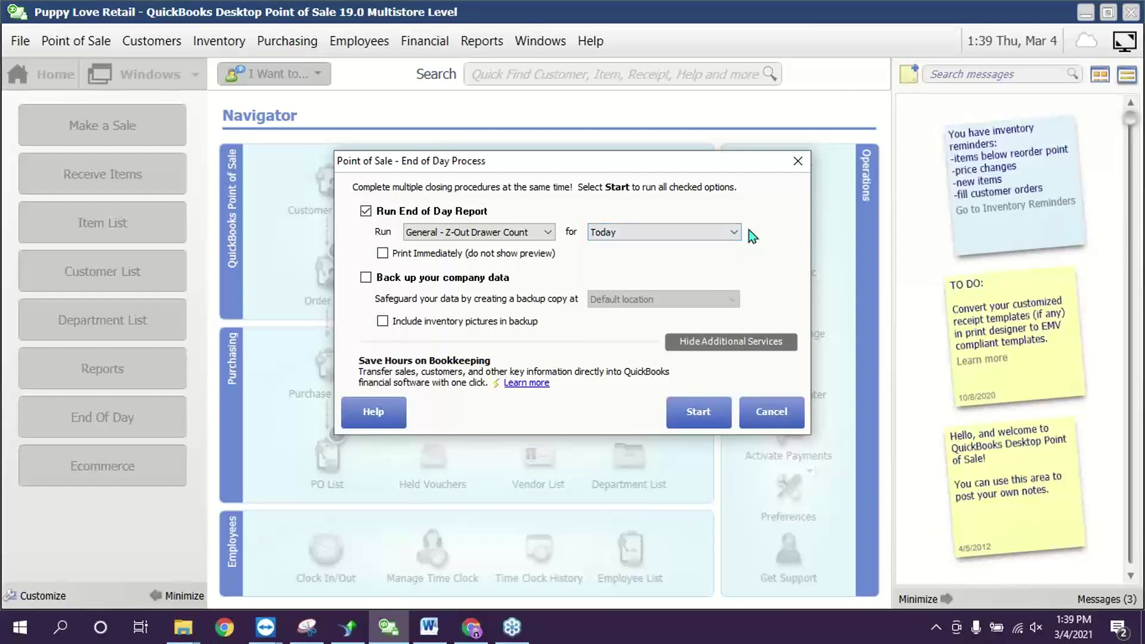
click(701, 415)
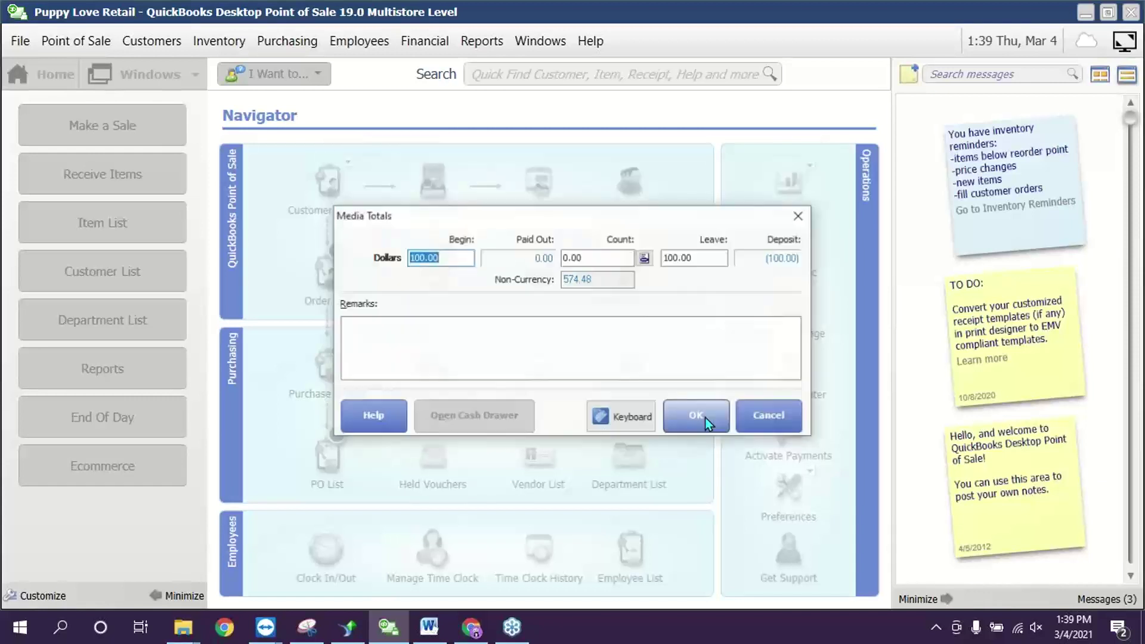
- Select the 100.00 Begin amount, then open Media Count from the Count field
click(442, 257)
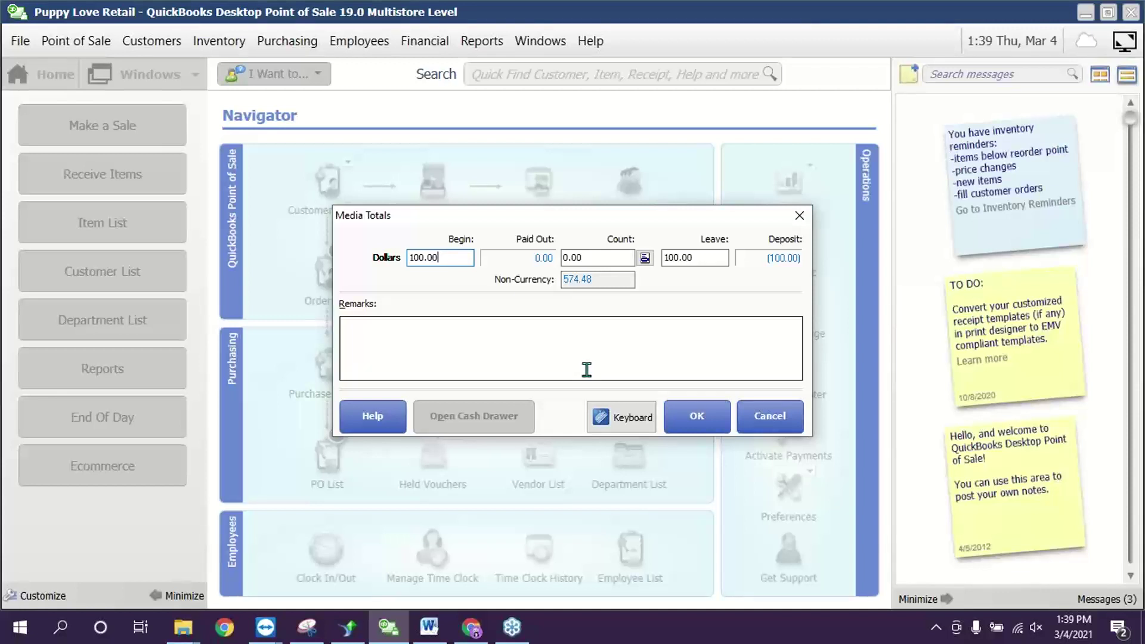
click(420, 258)
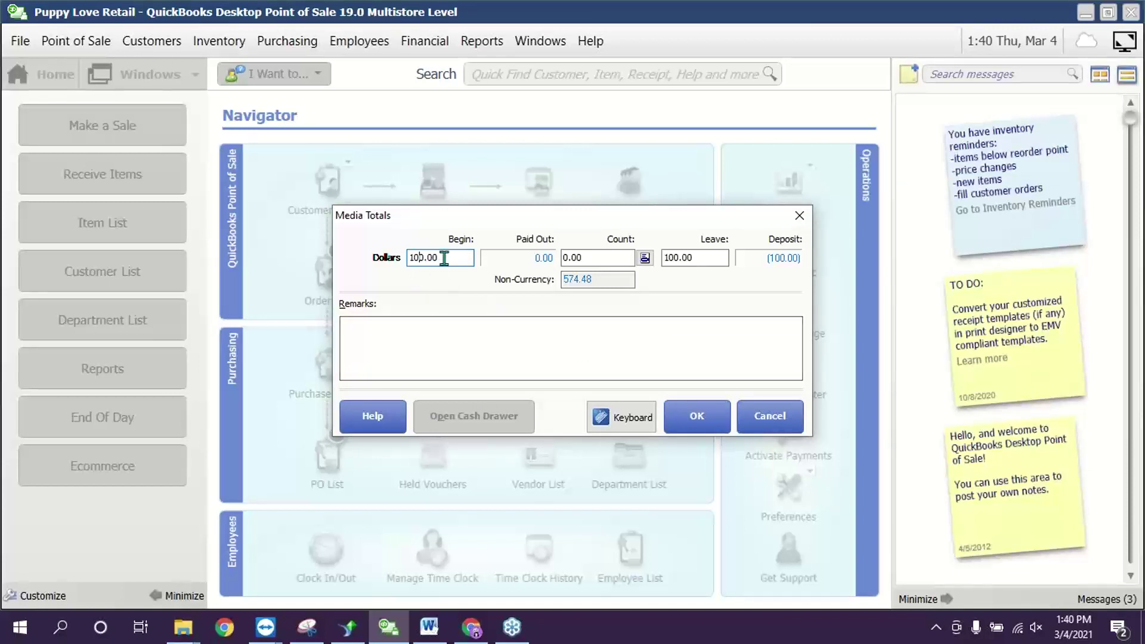
drag(444, 257, 333, 258)
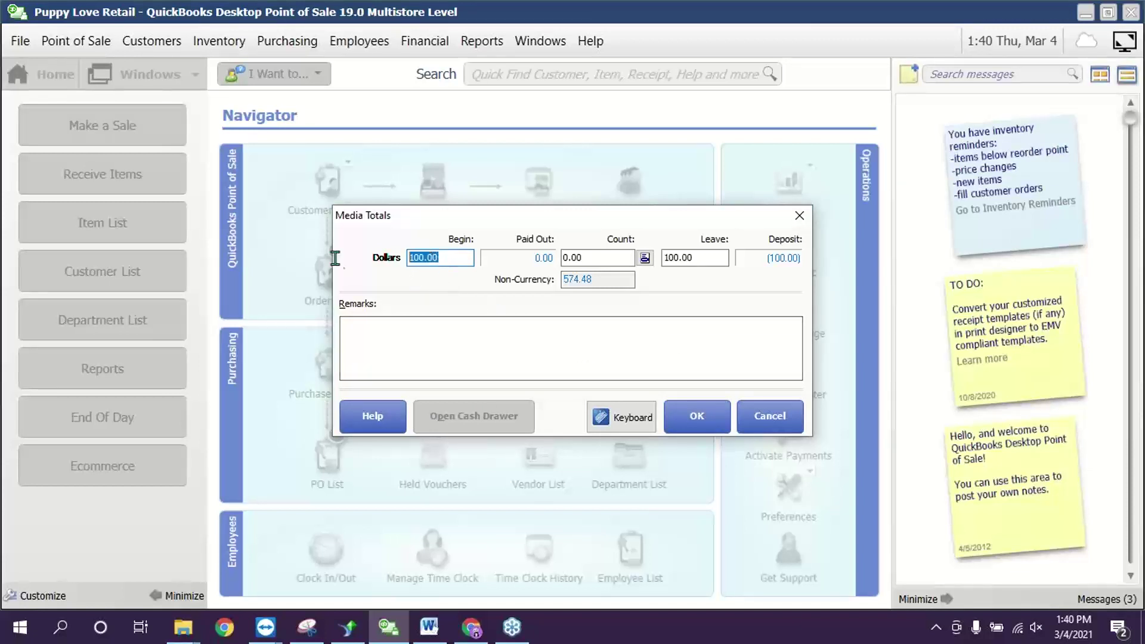
click(593, 257)
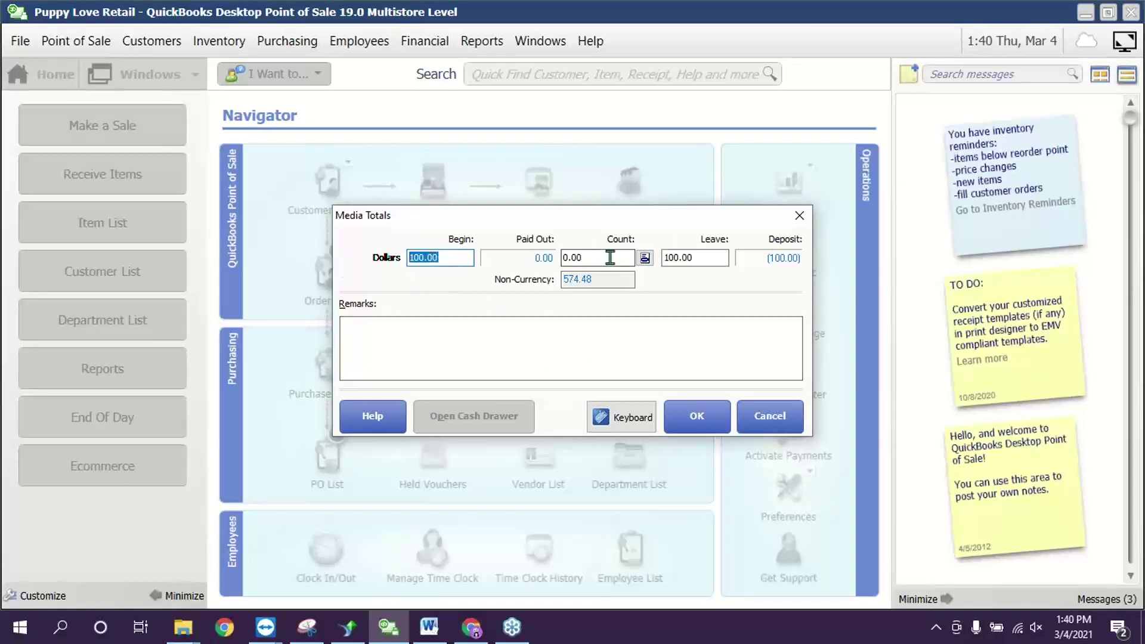
click(644, 258)
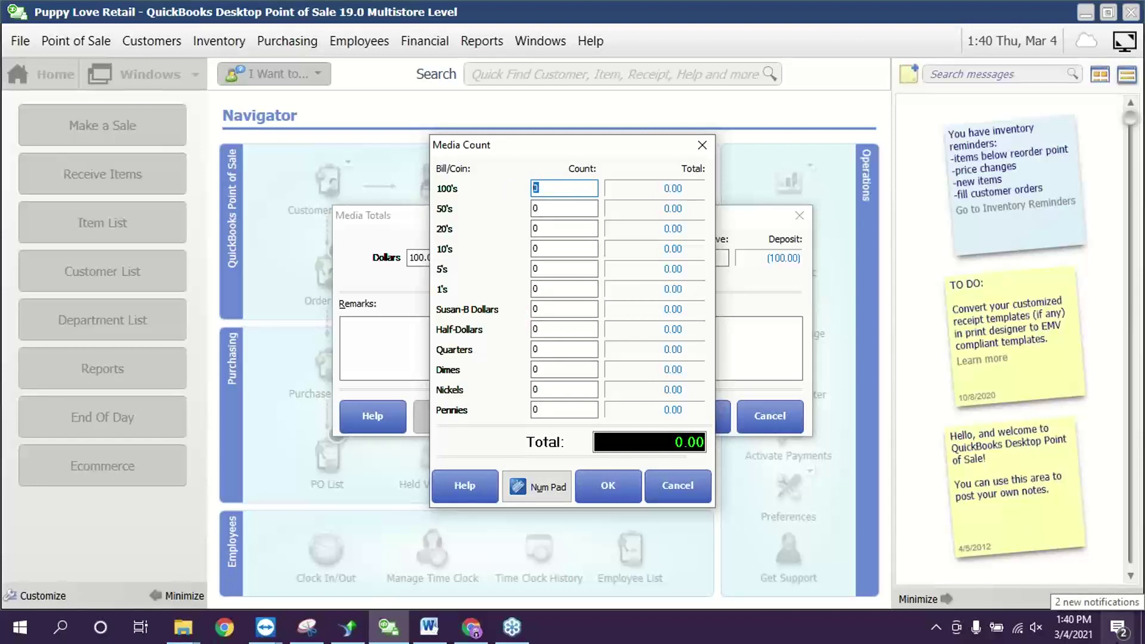
- Enter a count of 2 for each bill from hundreds downward
key(Tab)
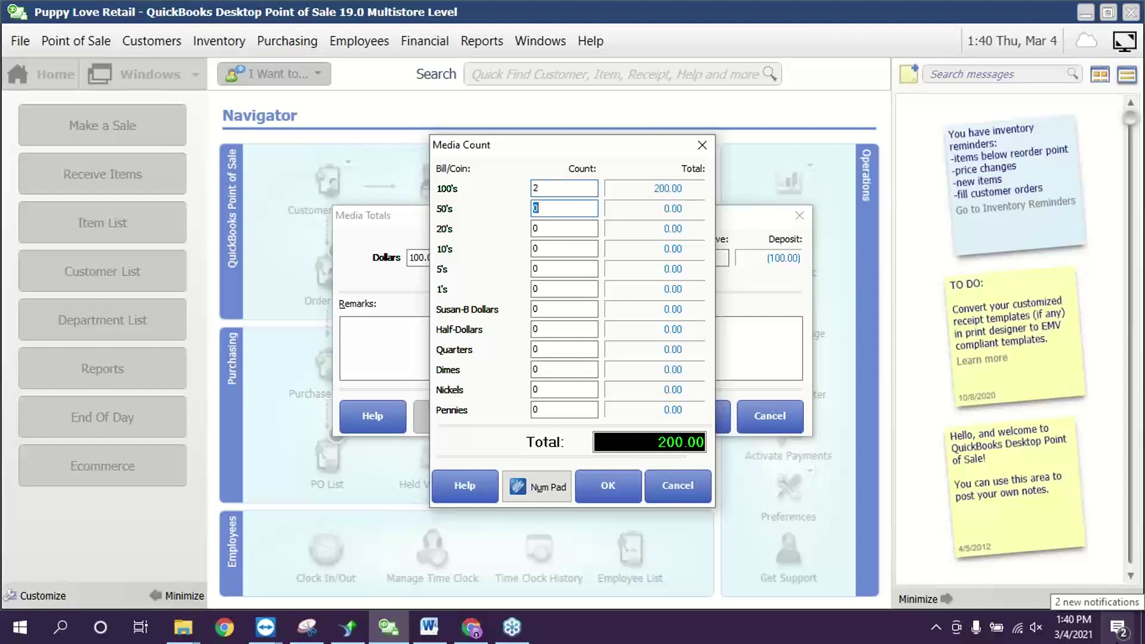
text(2	2	2	2	2	2	2)
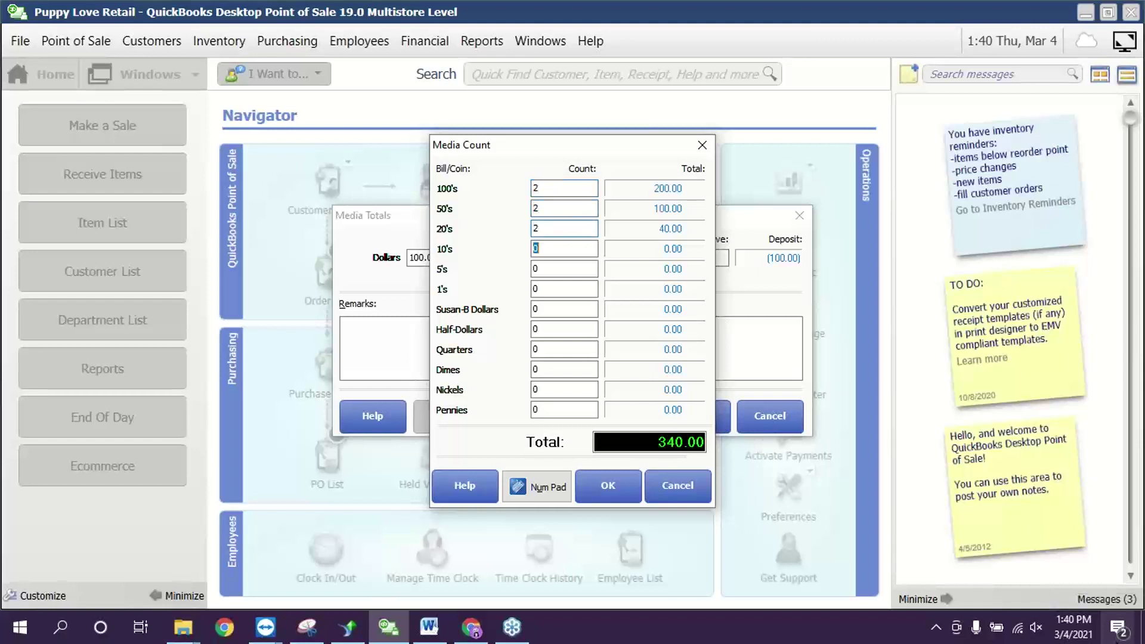
key(shift+Tab)
key(shift+Tab)
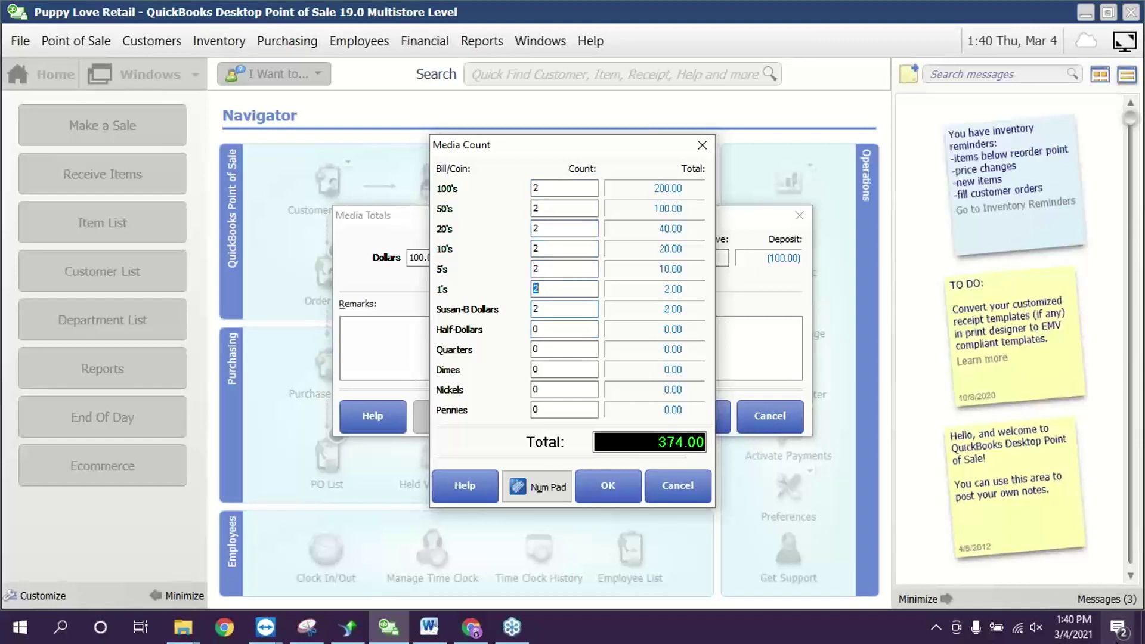
key(shift+Tab)
key(Tab)
key(Tab)
key(shift+Tab)
- Enter 20 ones, 1 Susan-B dollar, and coin counts 25, 35, 35, 46, 30, then accept
text(20)
key(Tab)
text(1)
key(Tab)
text(25)
key(Tab)
text(35)
key(Tab)
text(35)
key(Tab)
text(46)
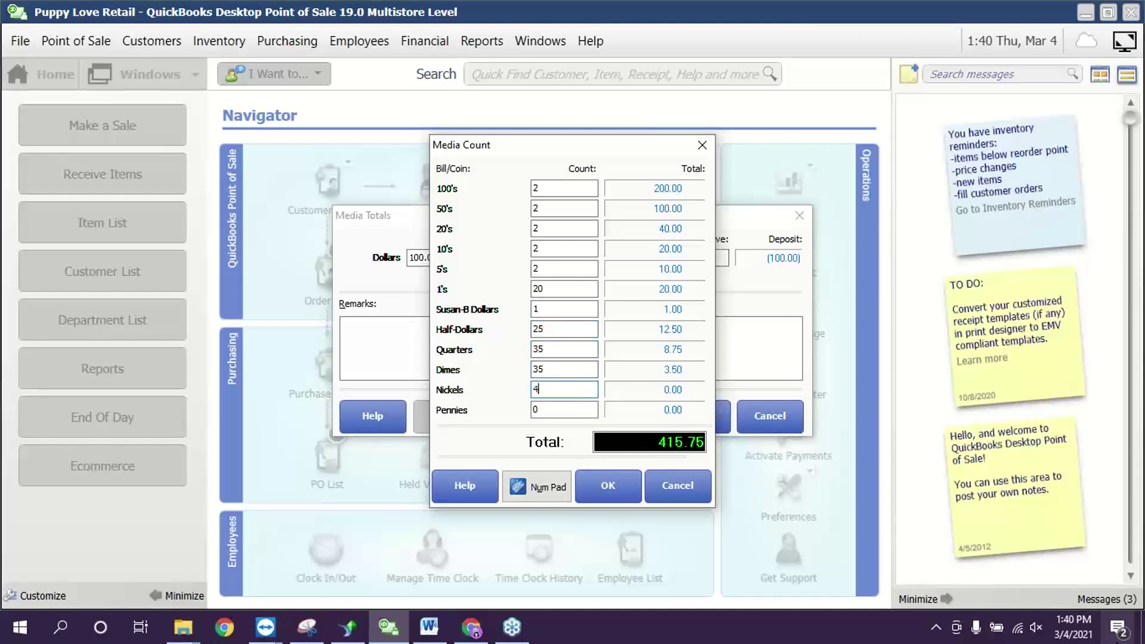
key(Tab)
text(30)
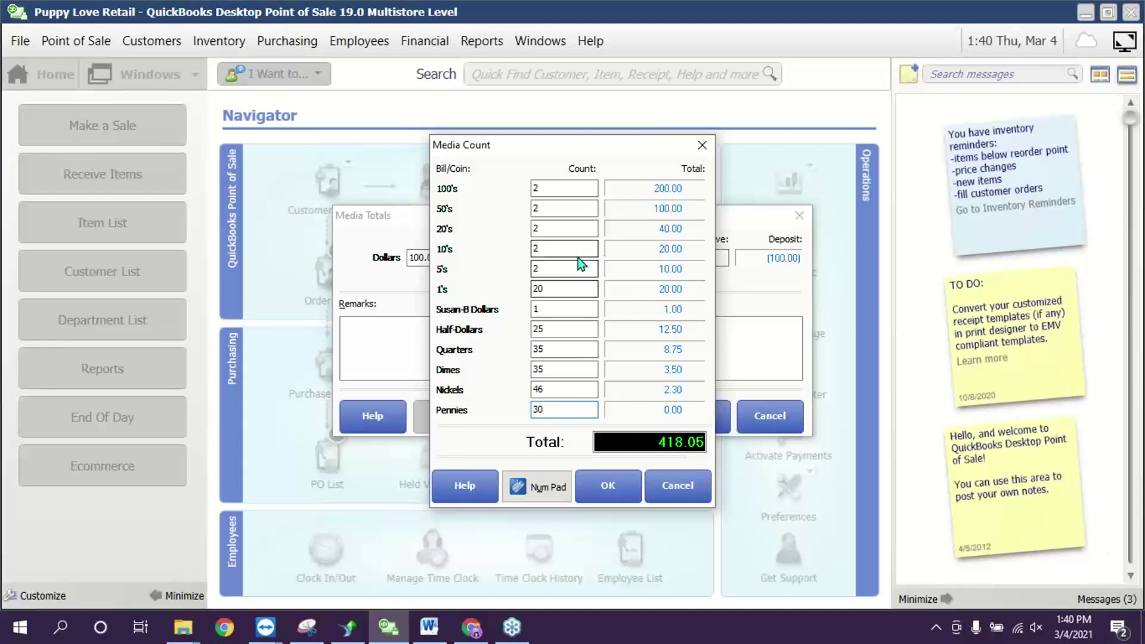
click(597, 482)
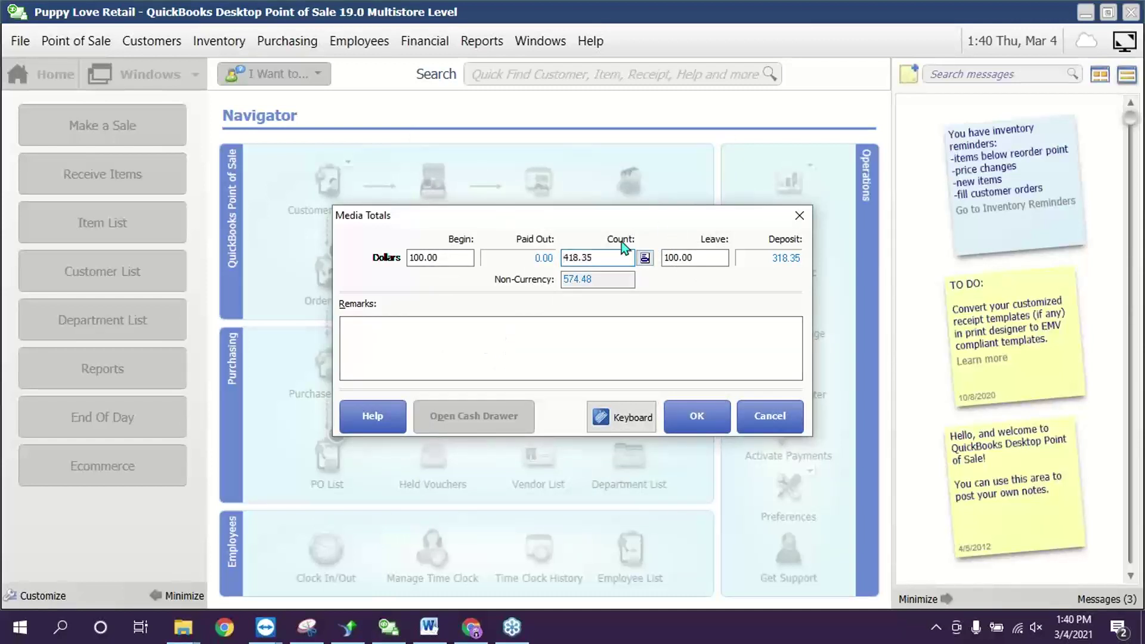
- Check the Leave amount and submit the media totals, triggering the $242.33 over warning
click(613, 257)
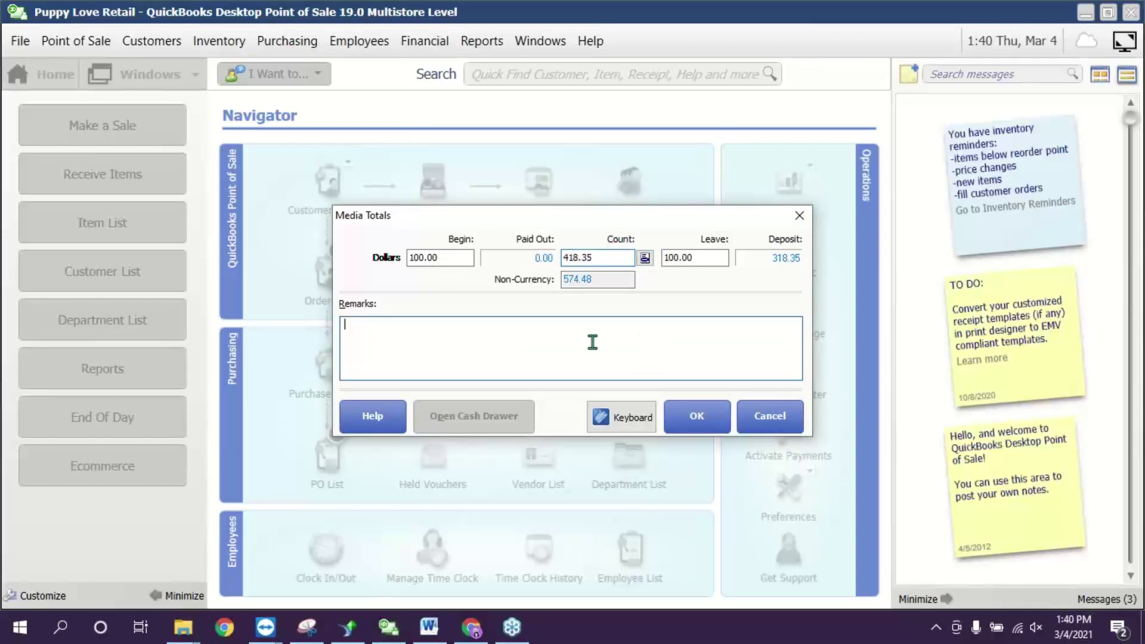
click(592, 342)
click(706, 258)
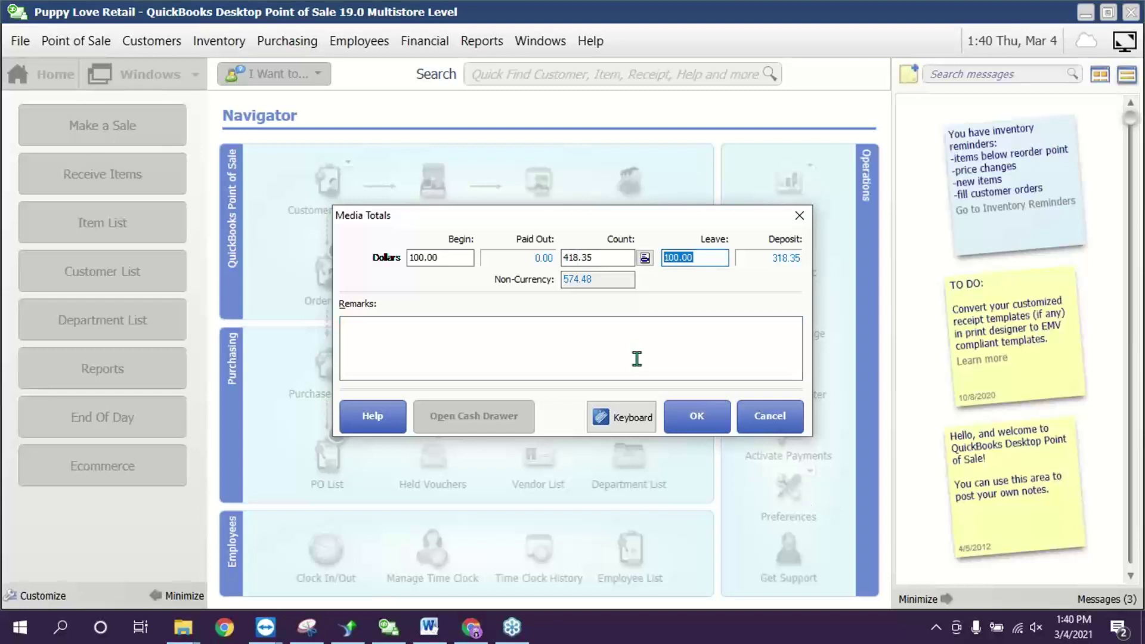
click(712, 258)
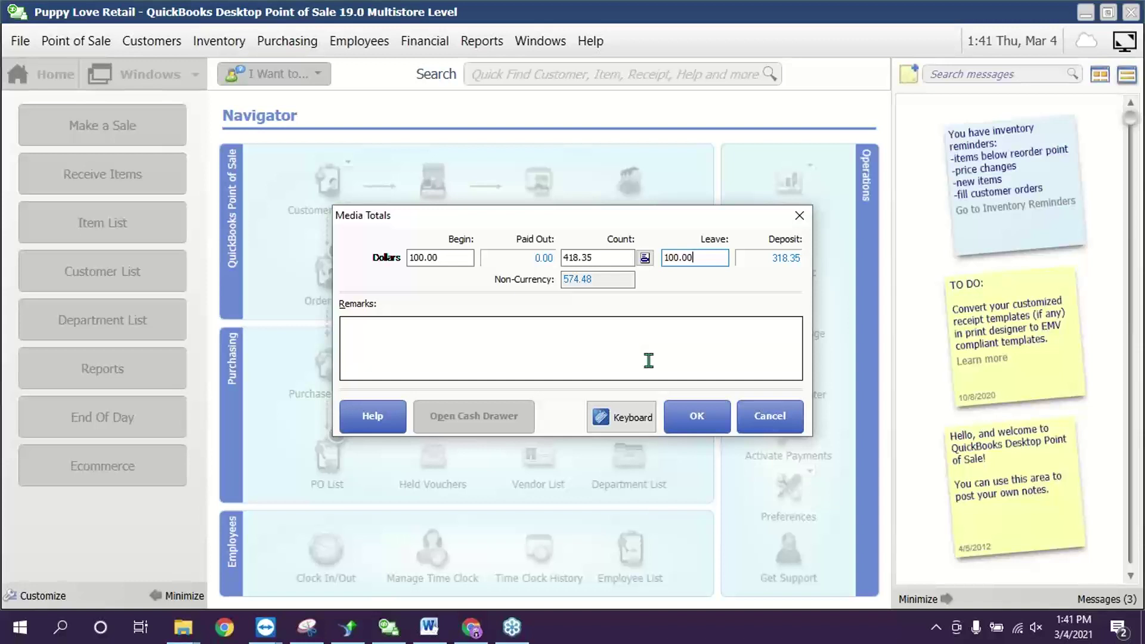
double_click(708, 256)
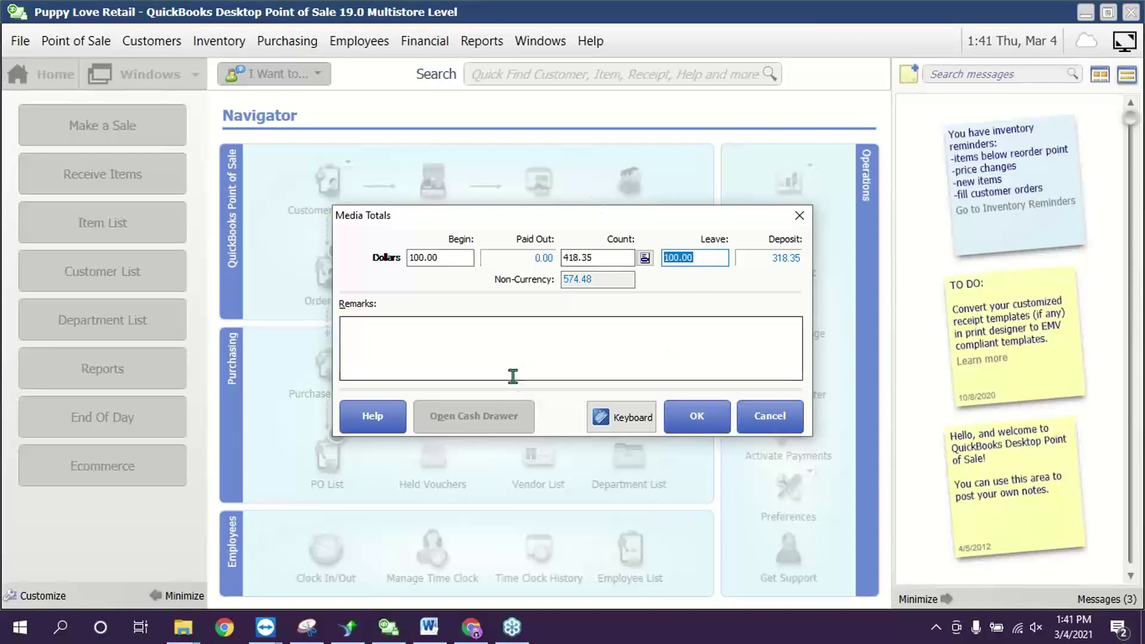
click(700, 412)
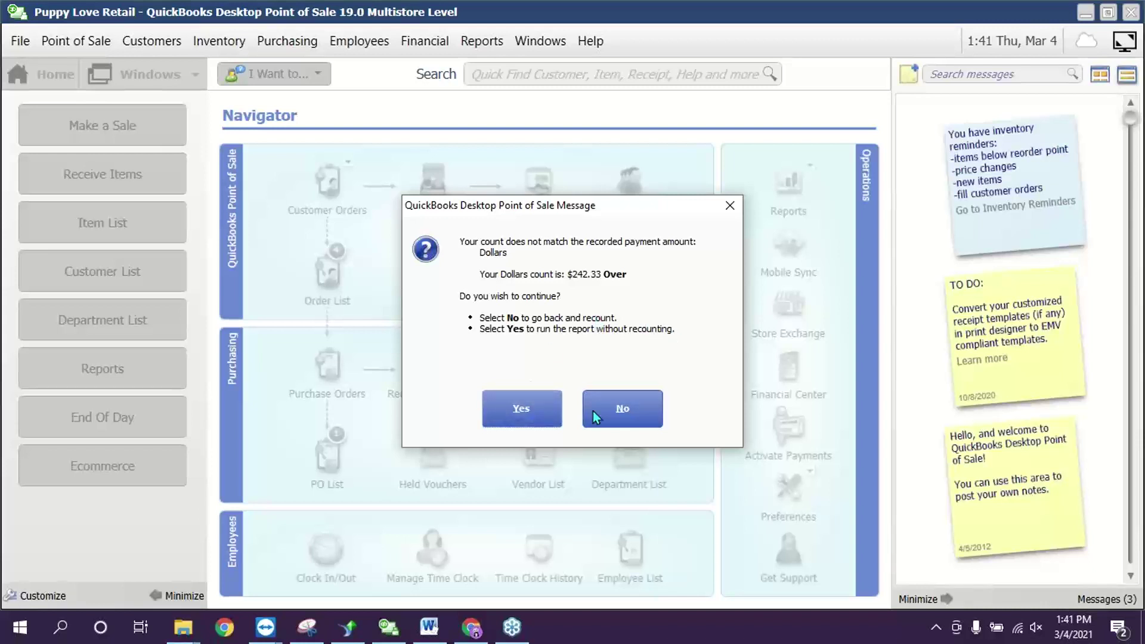
- Continue without recounting and print the report on the Letter XZ-Out template
click(531, 403)
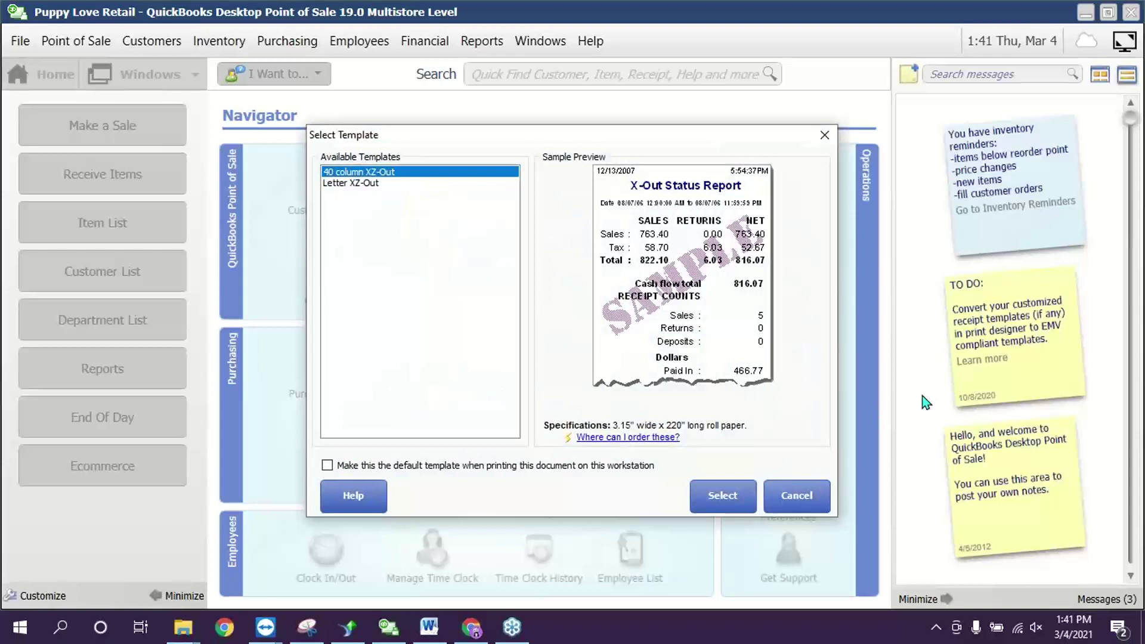
click(375, 186)
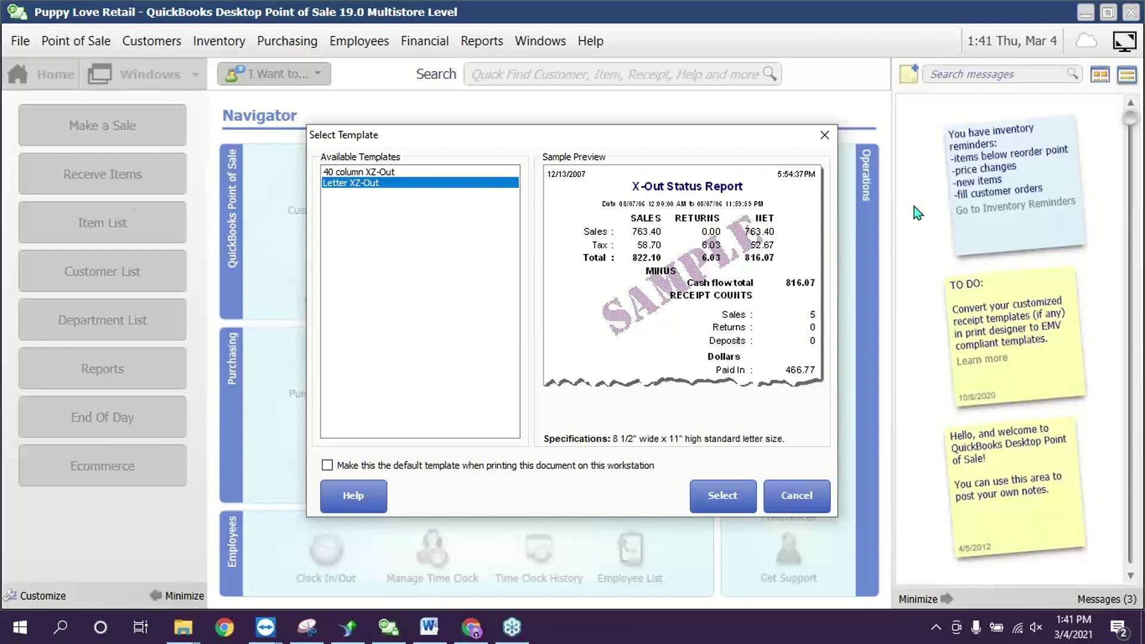
click(723, 502)
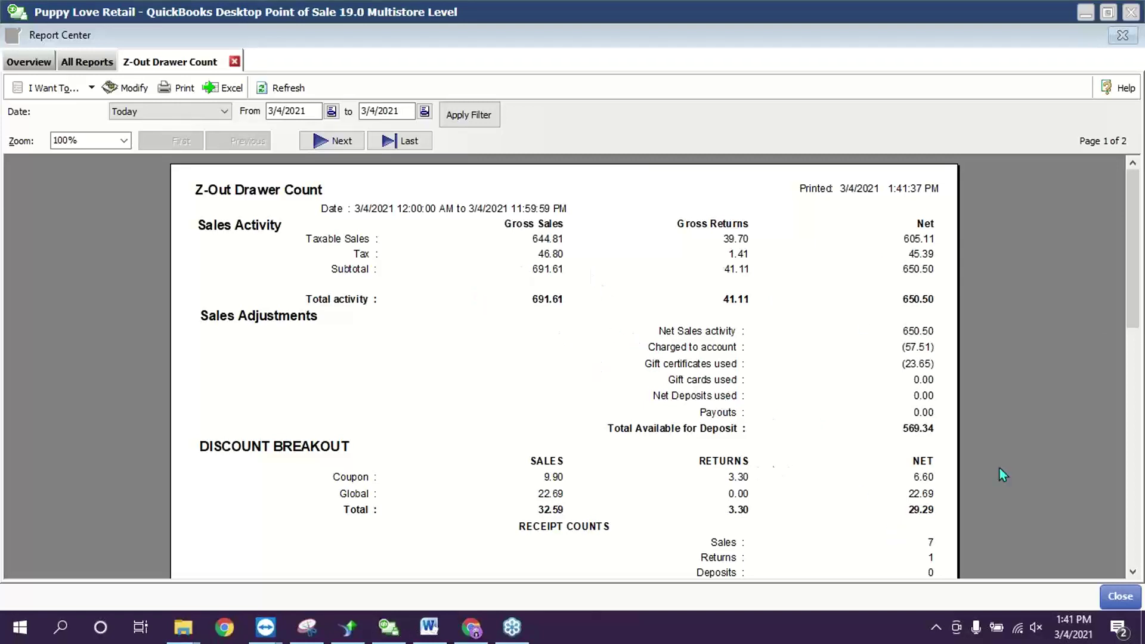
- Scroll through the Z-Out report's media counts, close it, and view the Drawer Count History
drag(1133, 233, 1133, 297)
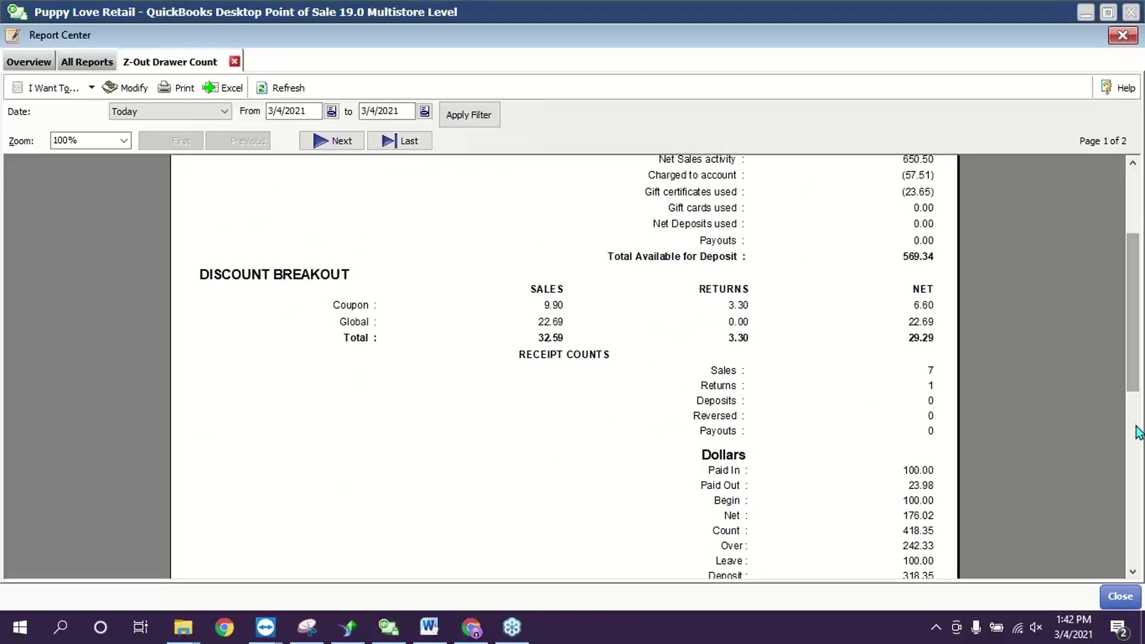
scroll(1135, 429, down, 3)
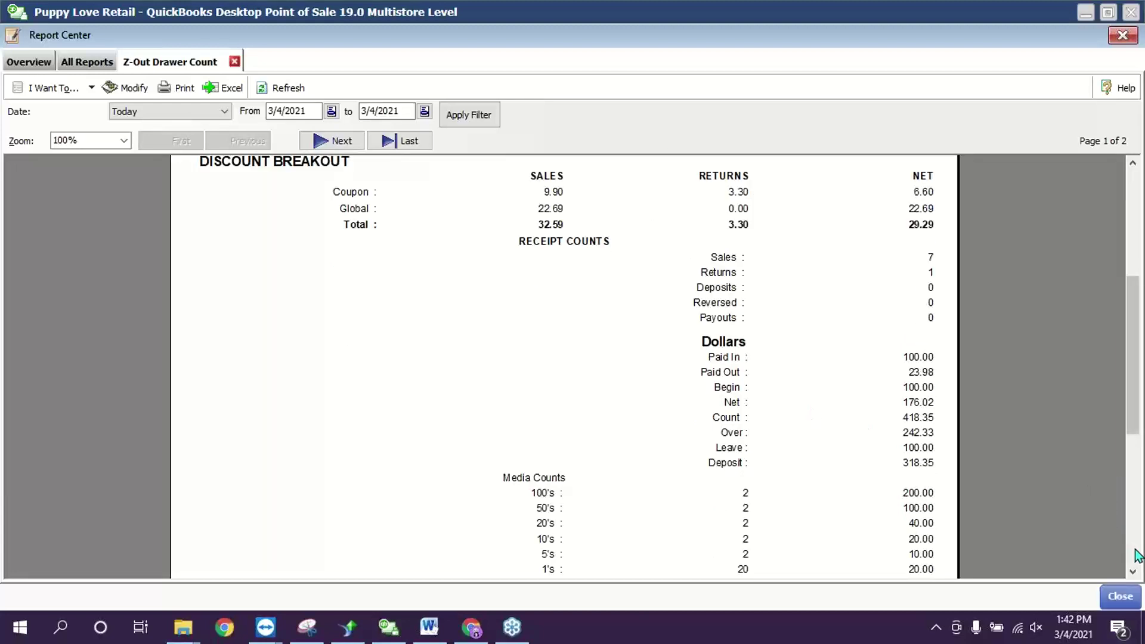
scroll(1139, 558, down, 3)
scroll(1136, 558, down, 3)
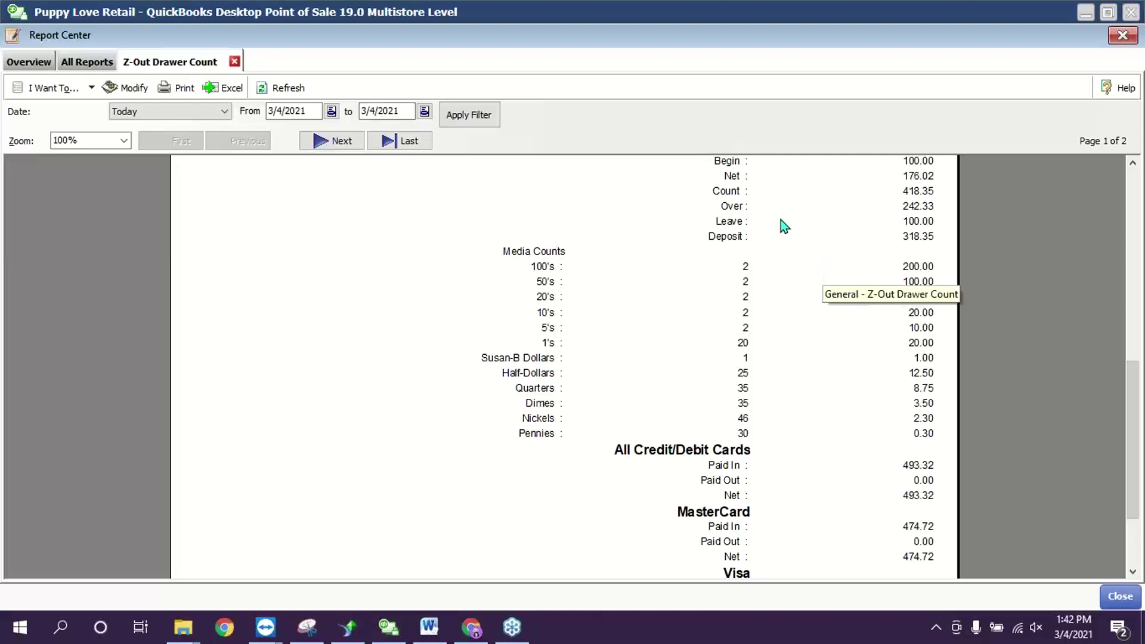
click(1117, 596)
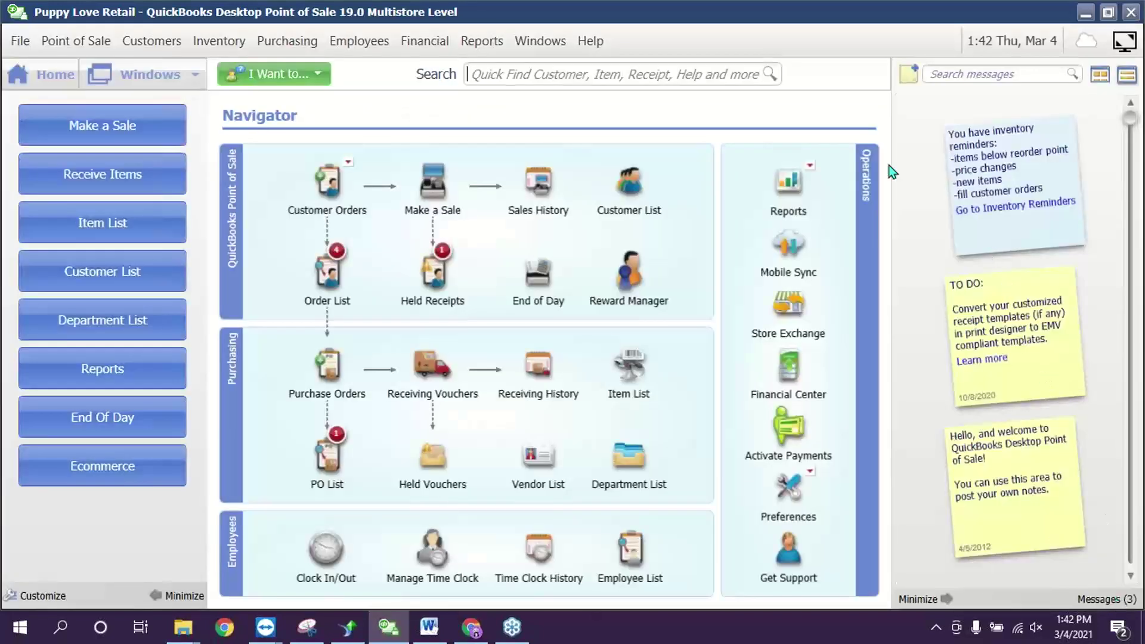
click(492, 44)
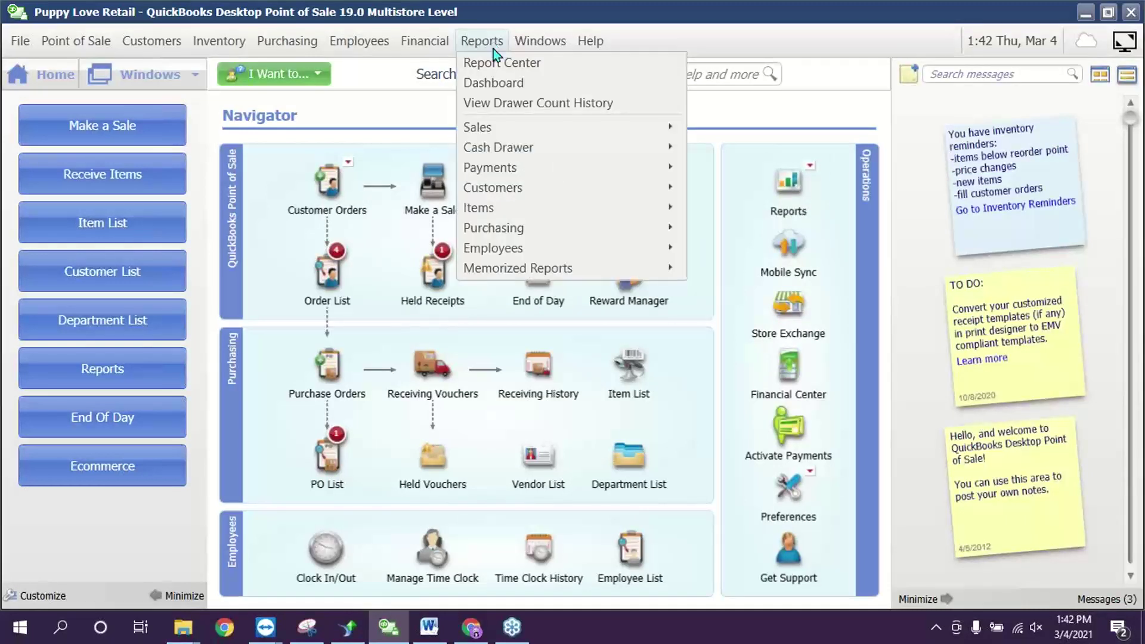
click(495, 105)
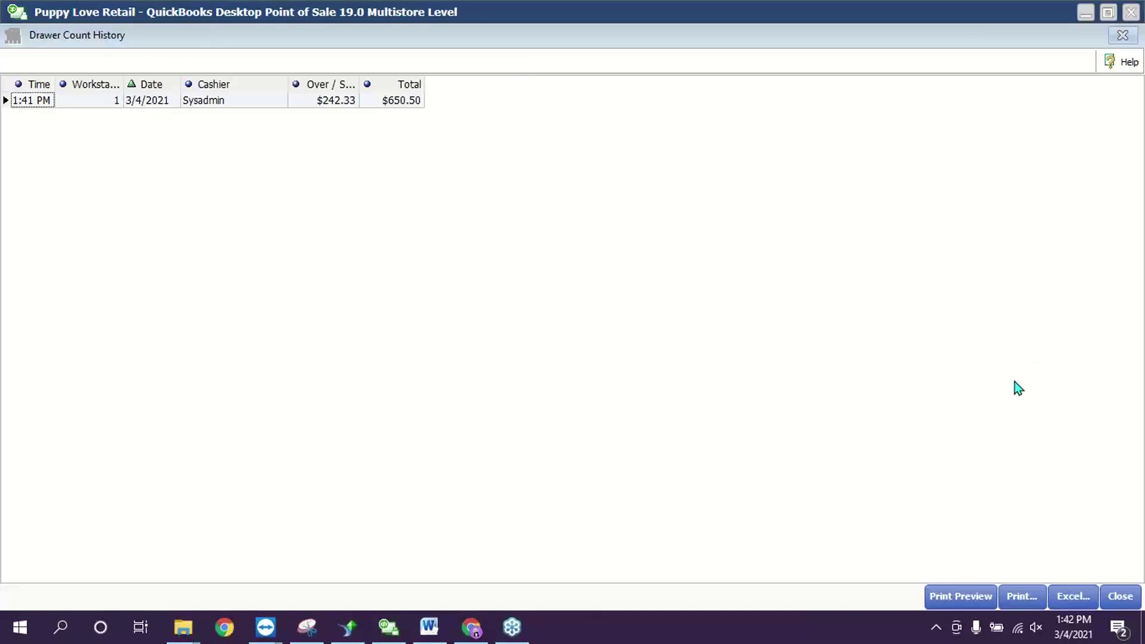
- Close the Drawer Count History to get back to the Navigator home page
click(1120, 595)
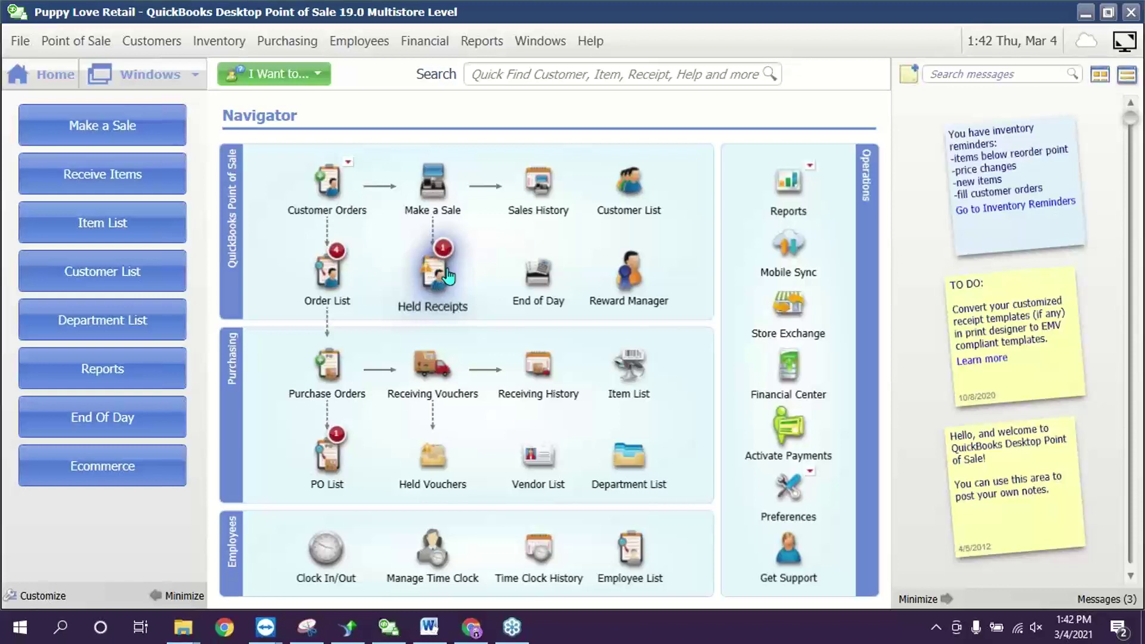
mouse_move(448, 271)
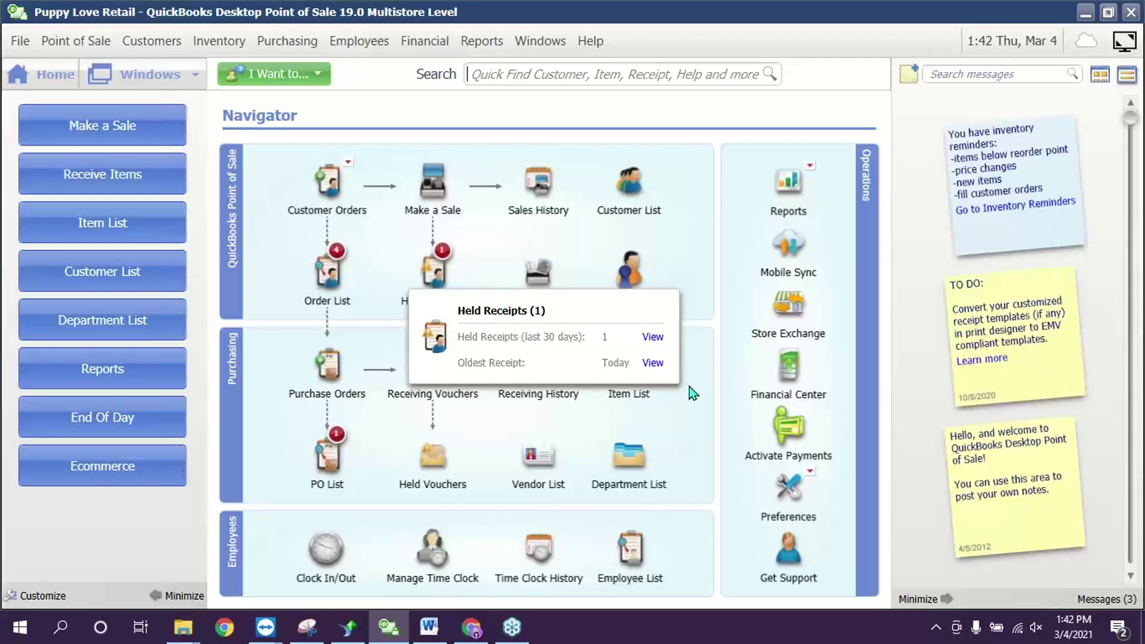
click(653, 364)
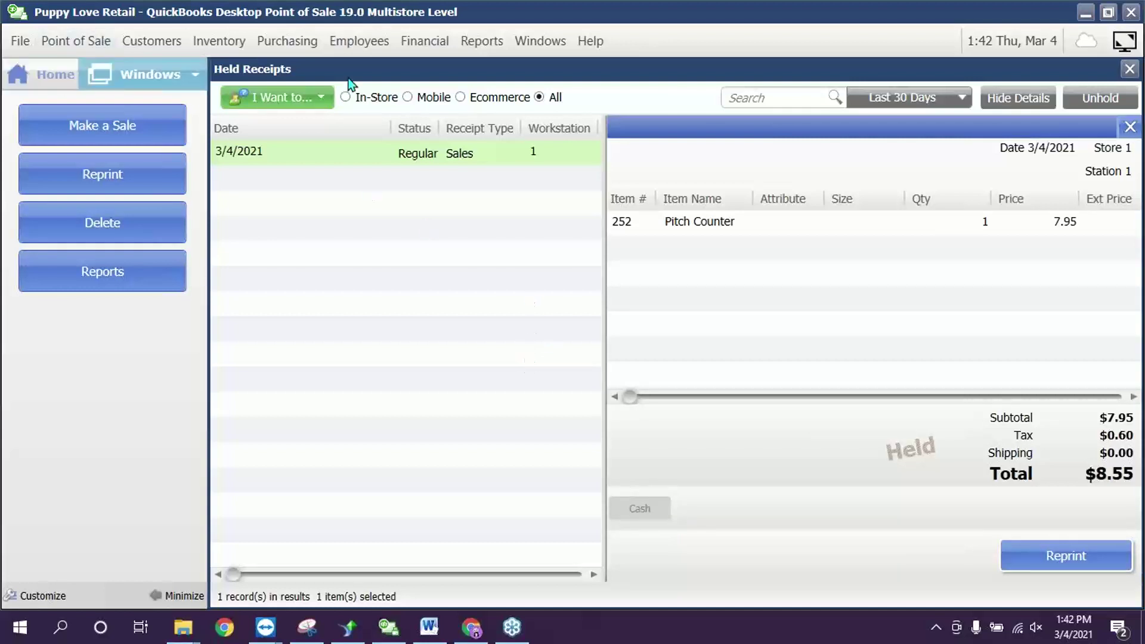
click(1129, 126)
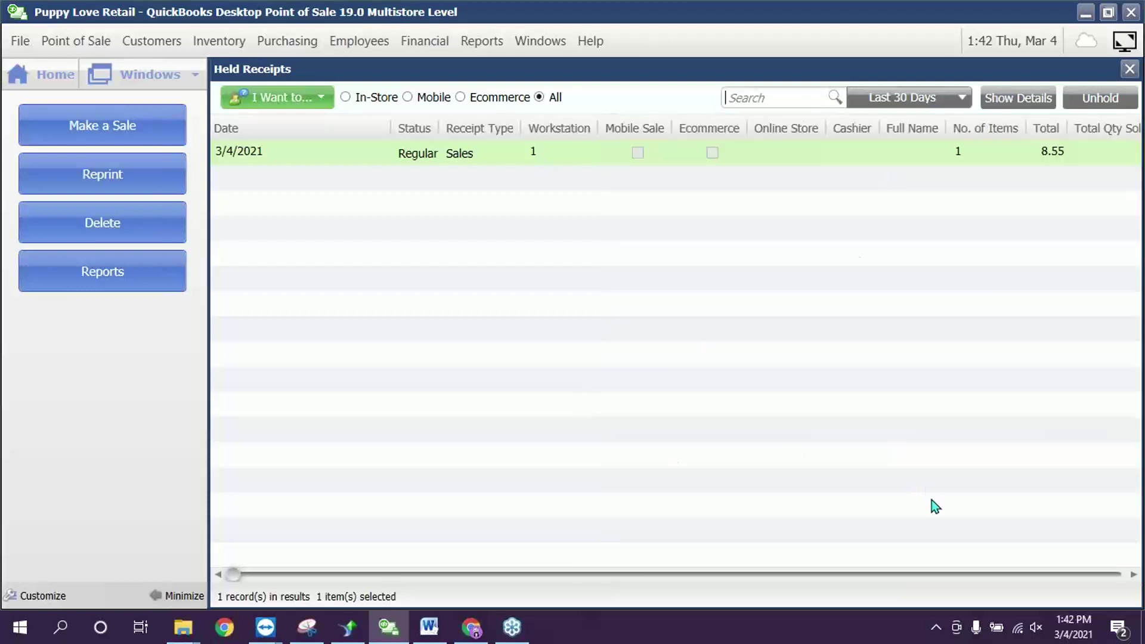
click(28, 68)
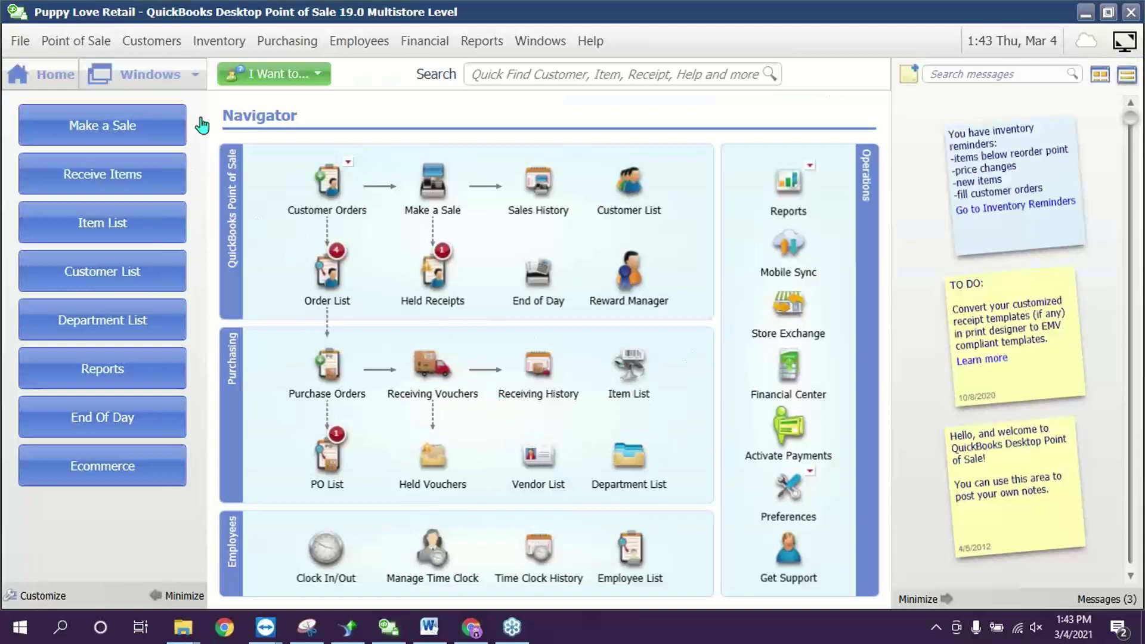
- Run the General - X-Out Status Report end-of-day report for the Last 30 Days
click(537, 274)
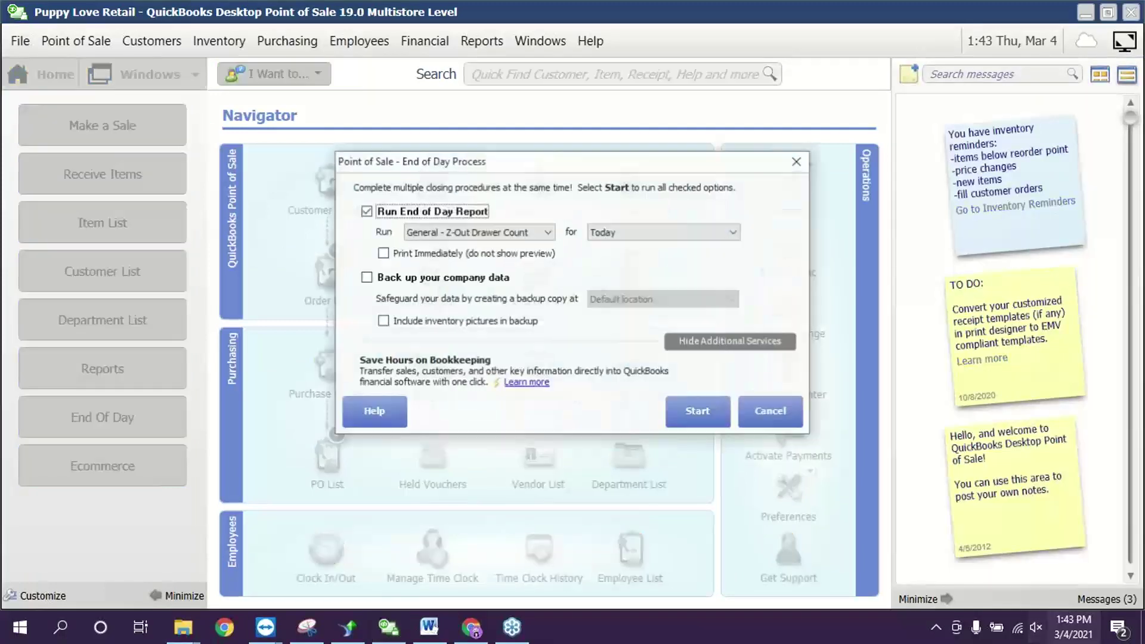
click(518, 235)
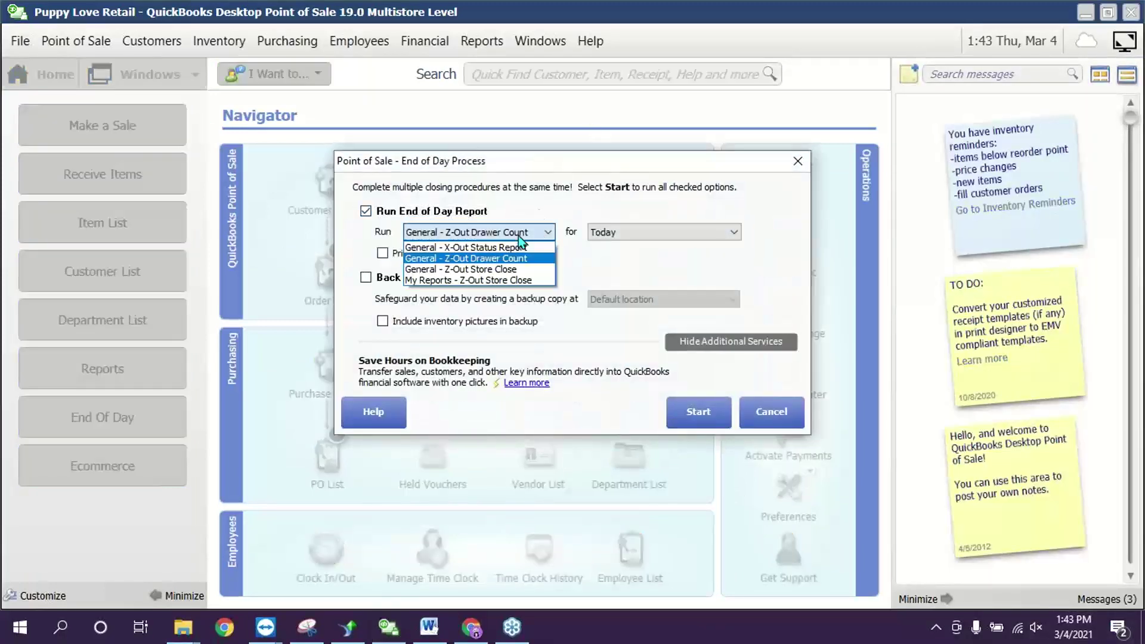
click(478, 247)
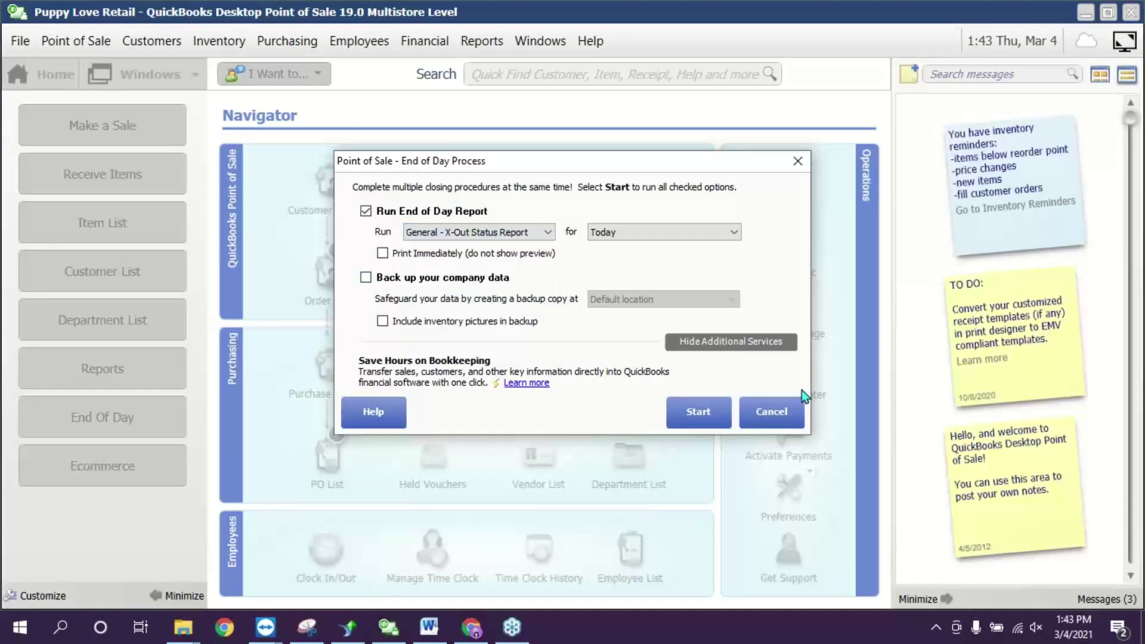
click(630, 236)
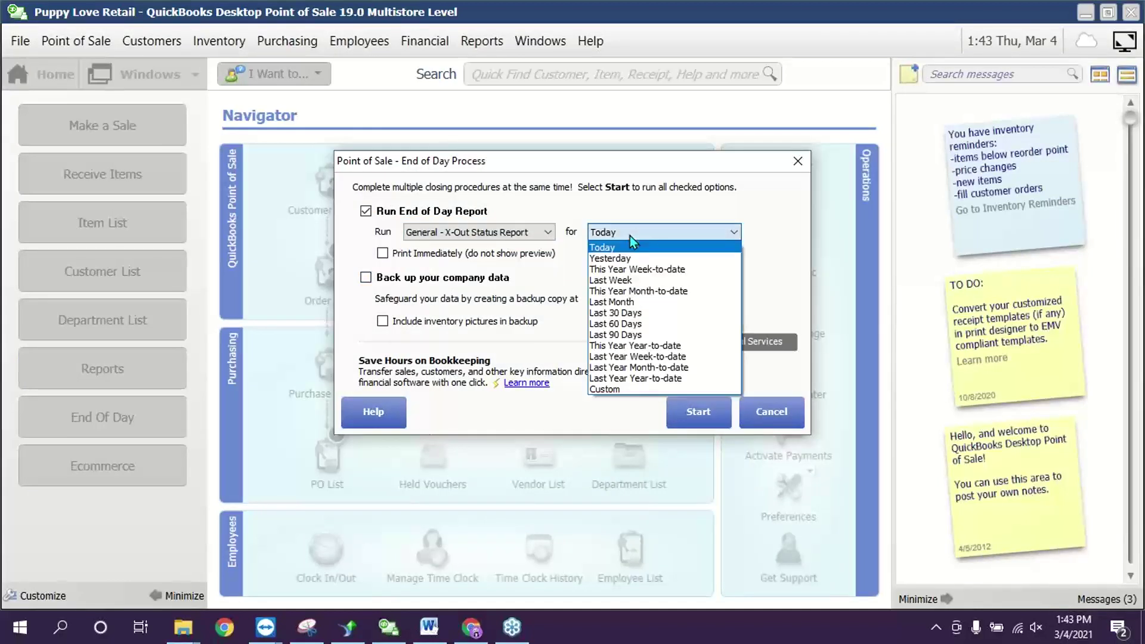
click(638, 312)
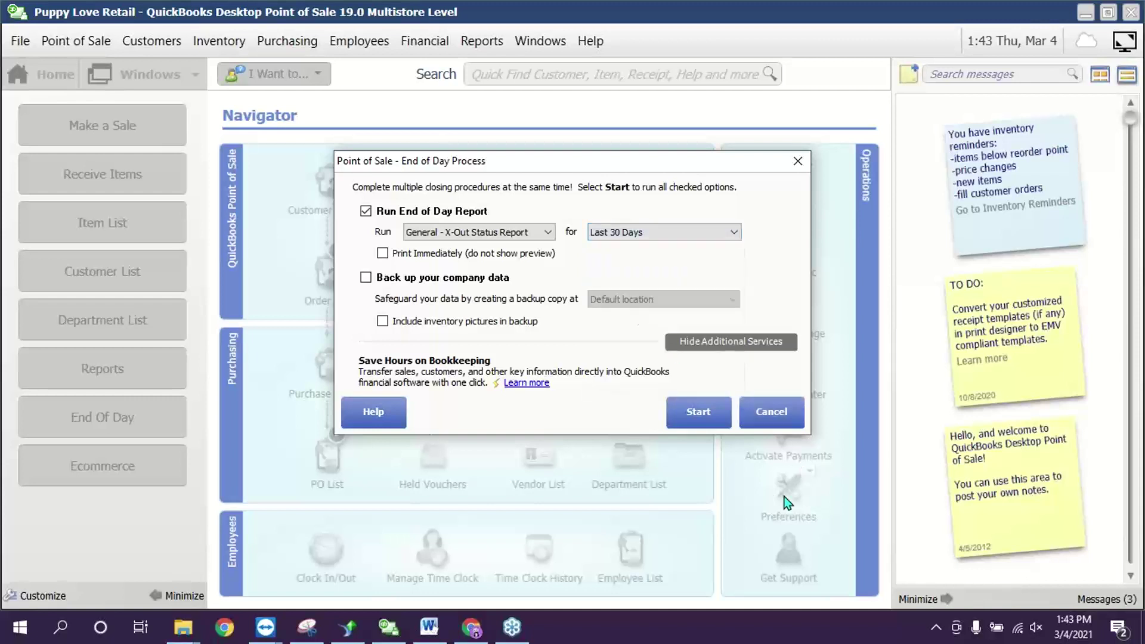
click(691, 413)
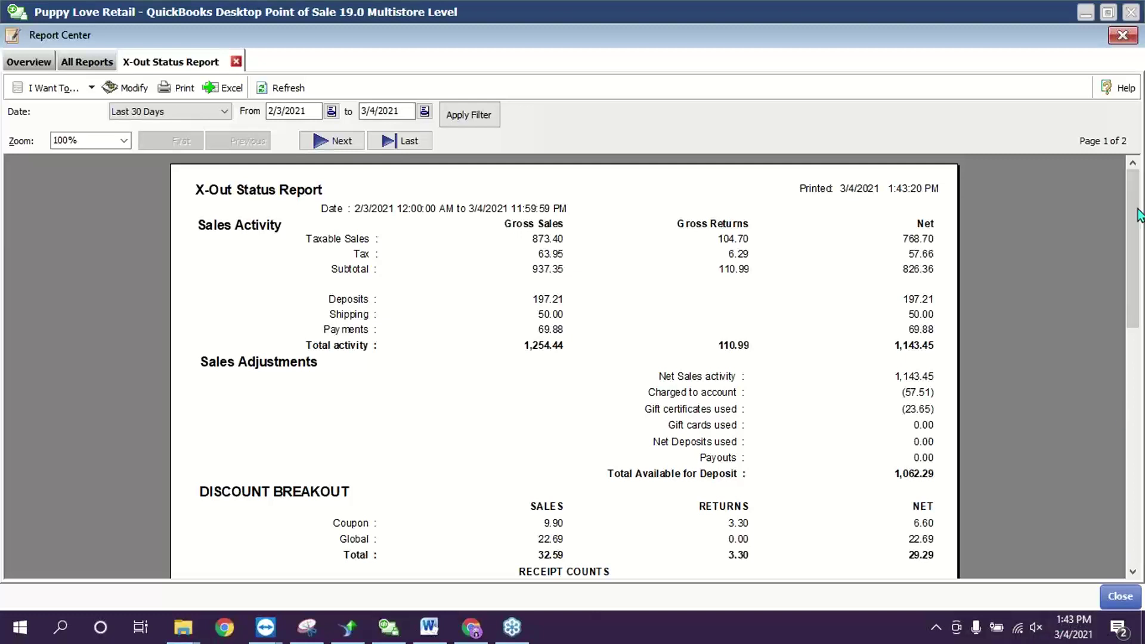
- Scroll through the X-Out Status Report figures, including 1,062.29 available for deposit, then close it
drag(1132, 215, 1132, 412)
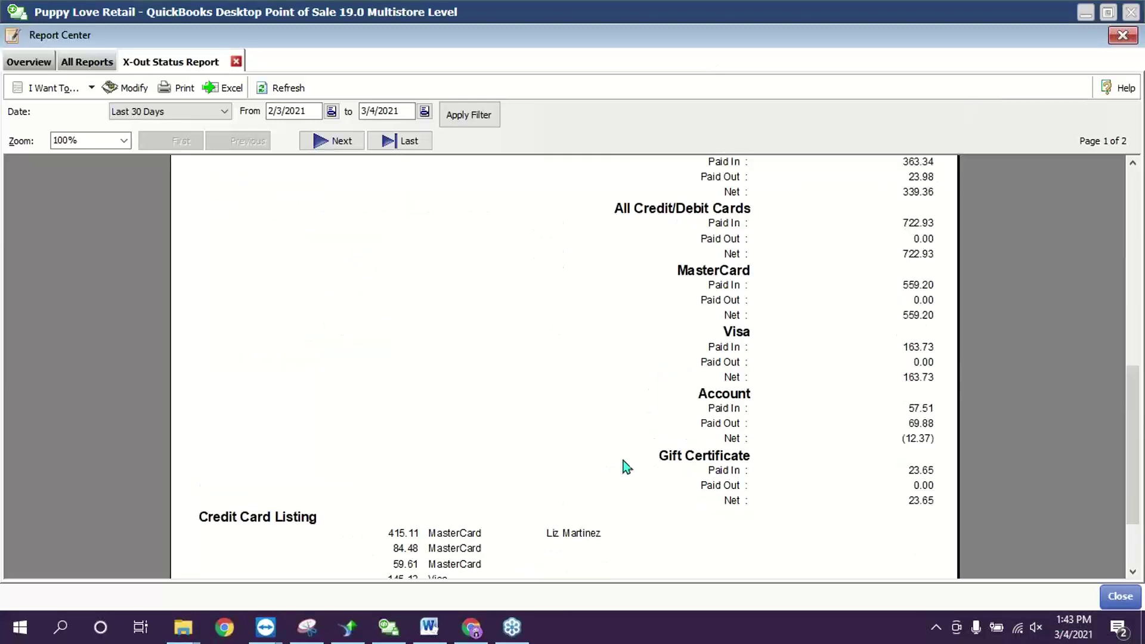
click(1132, 162)
click(1132, 163)
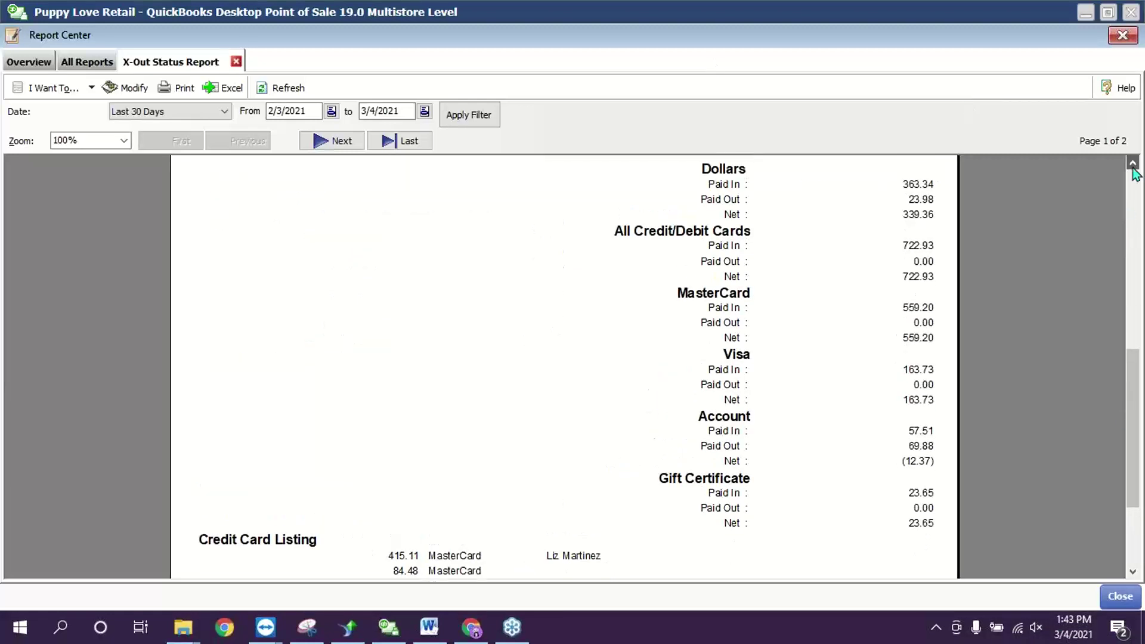
click(1132, 163)
click(1132, 163)
click(1132, 163)
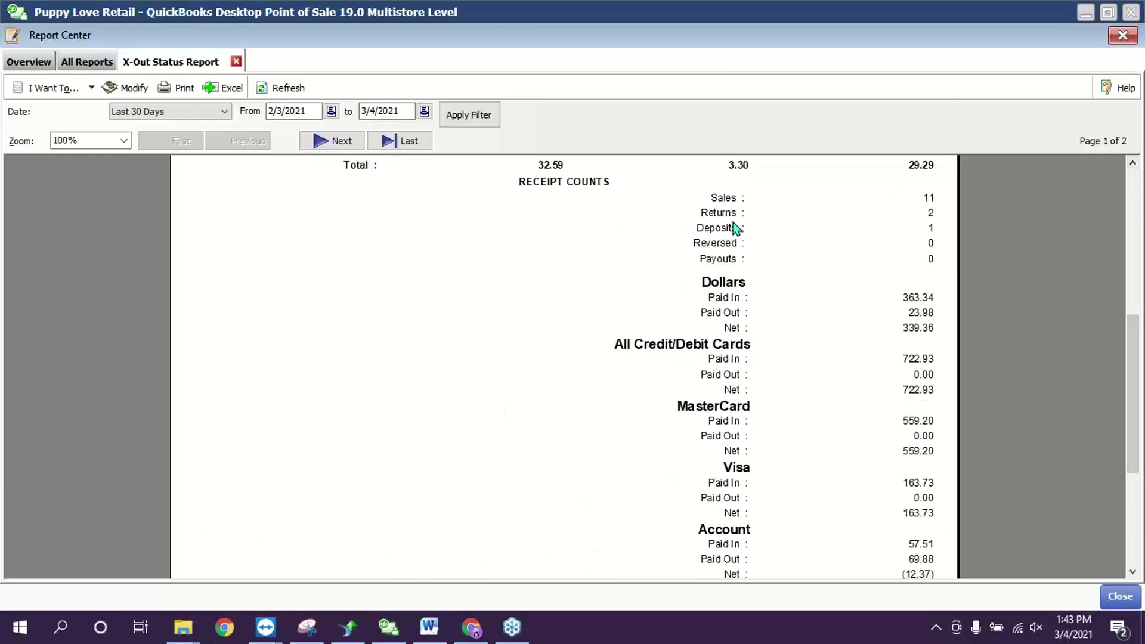
drag(1135, 397, 1135, 292)
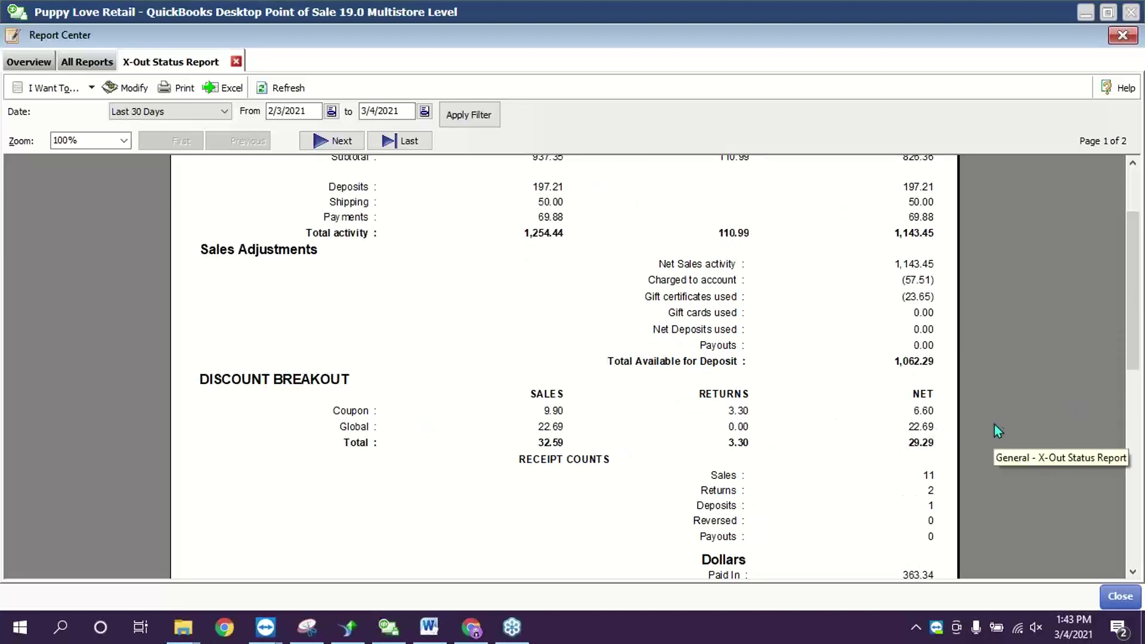
click(1119, 595)
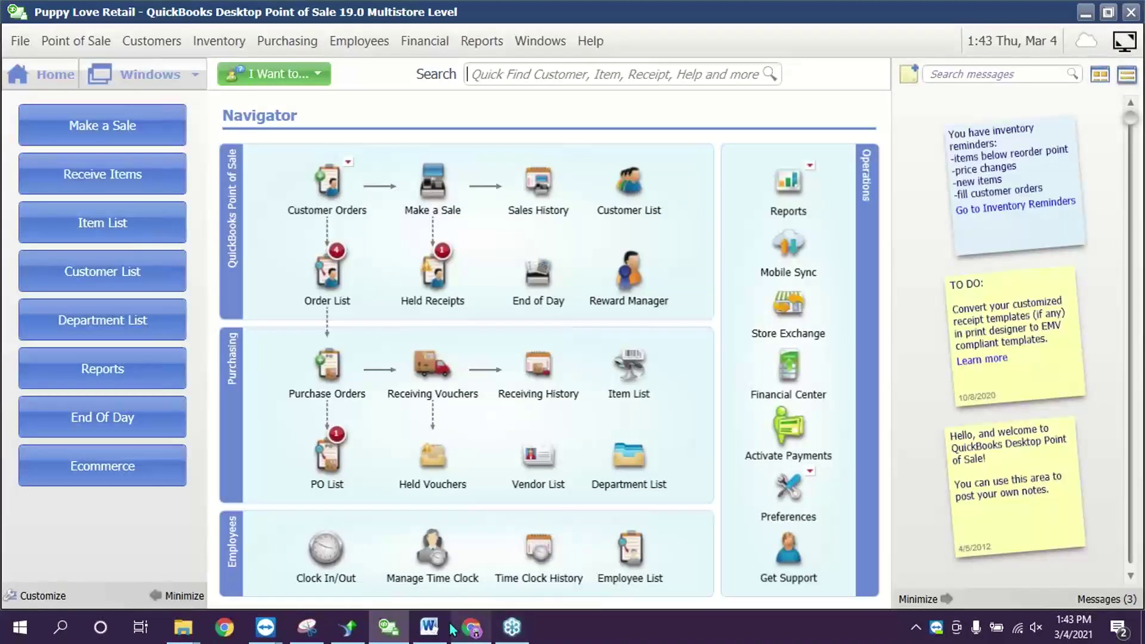
click(429, 626)
click(504, 509)
click(504, 544)
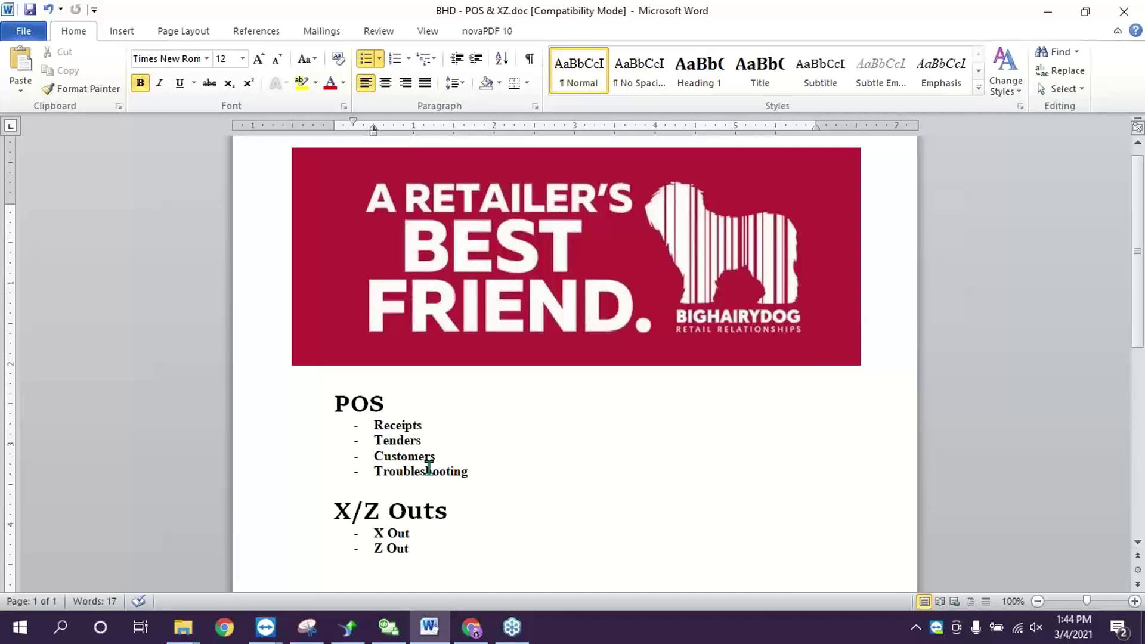
drag(366, 426, 434, 426)
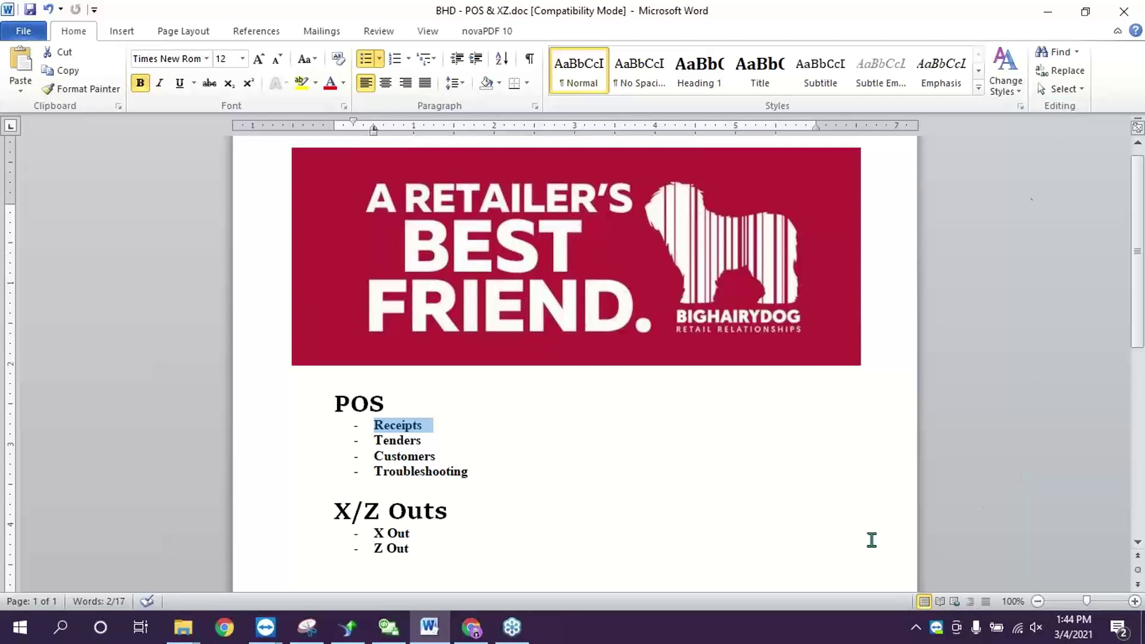
click(389, 627)
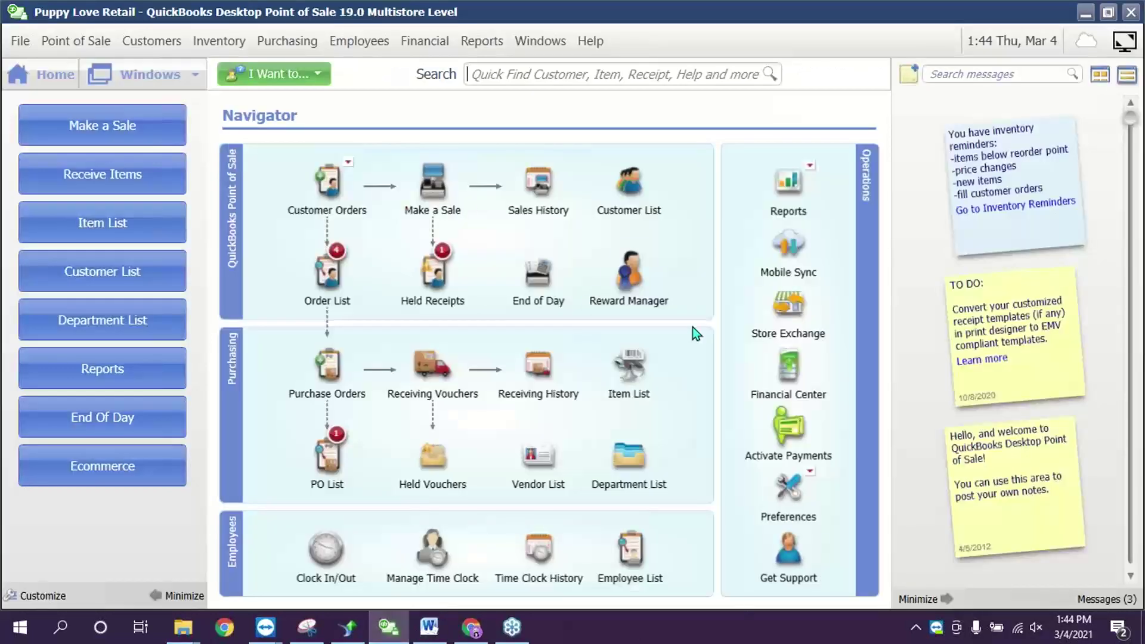
- Add Pitcher's Target to a new sales receipt despite low stock and mark it as a return
click(425, 182)
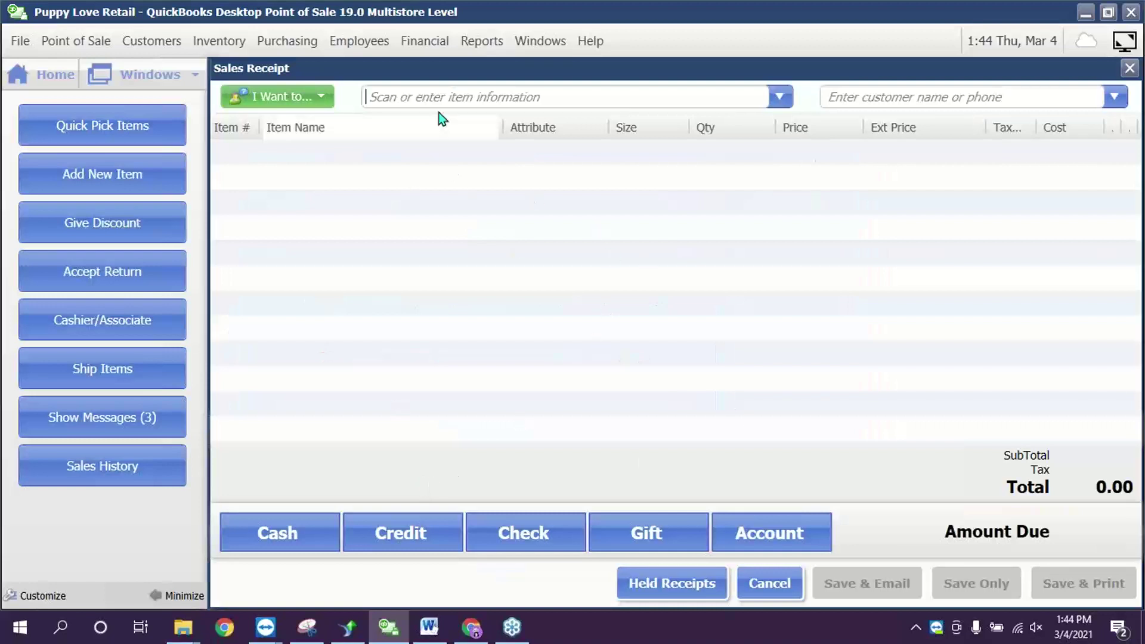
text(p)
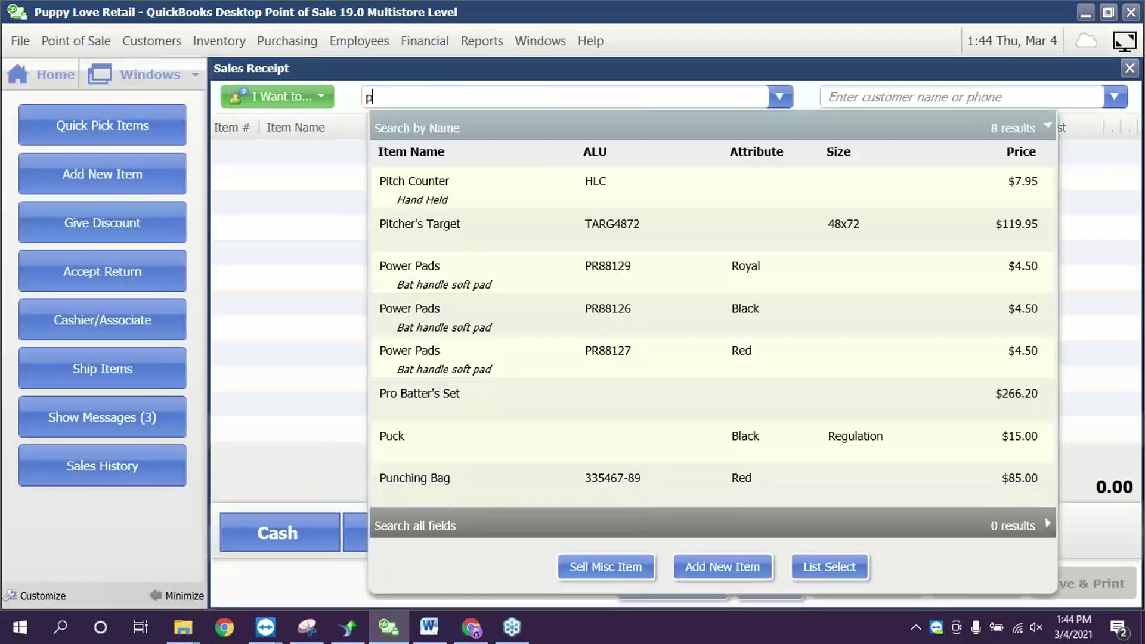
click(545, 224)
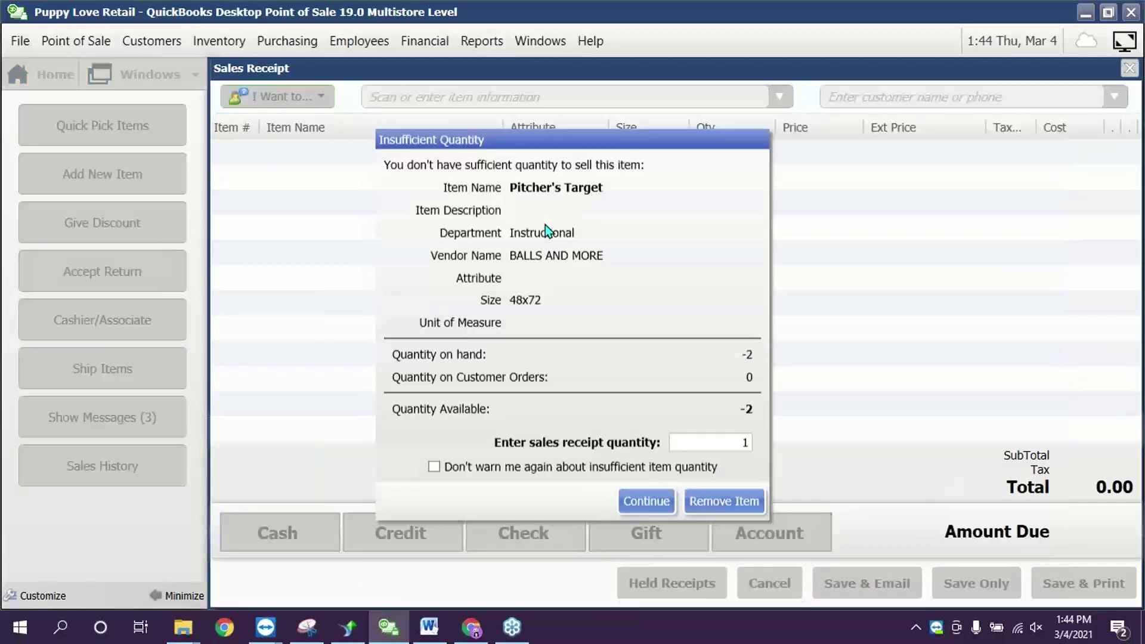
click(646, 501)
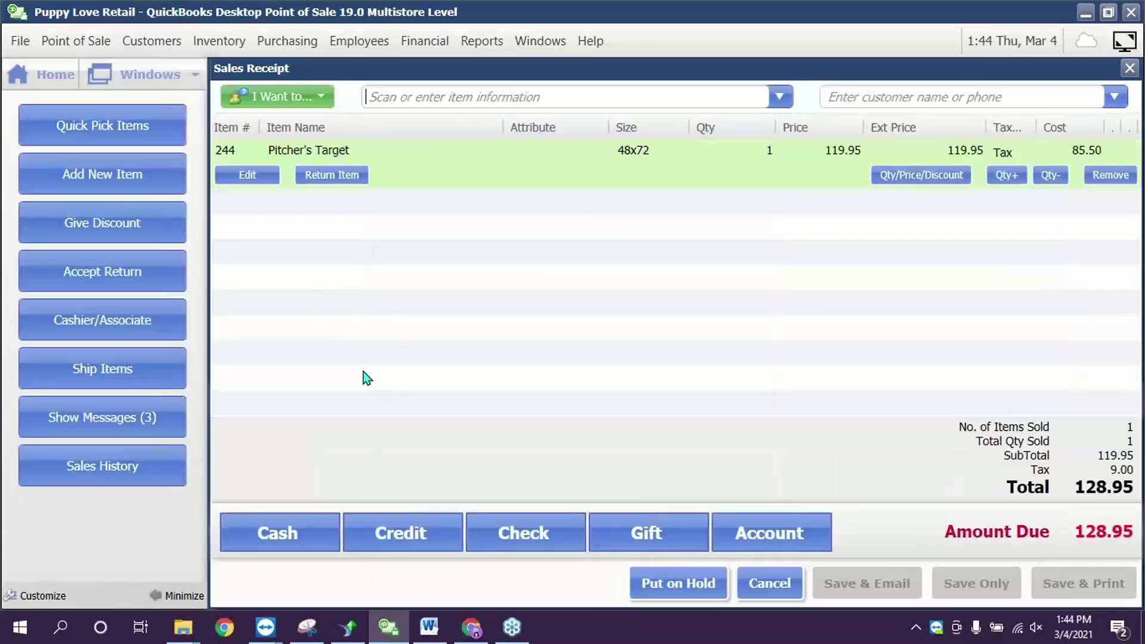
click(350, 177)
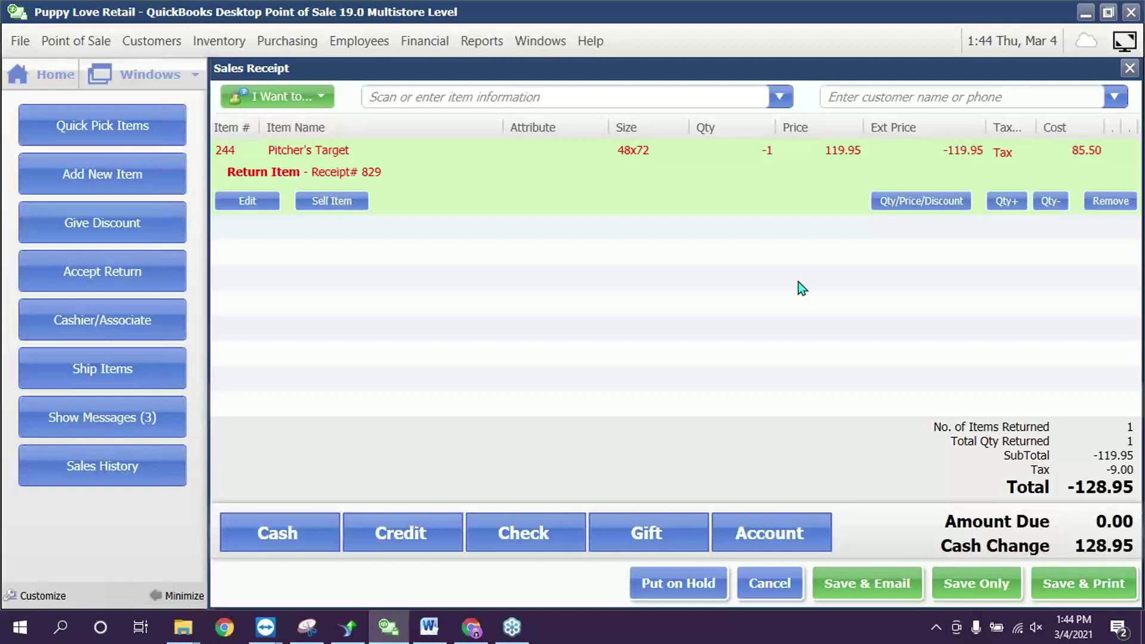
- Apply a 15% Multi discount to the Pitcher's Target return line, making the total -109.61
click(925, 200)
click(544, 399)
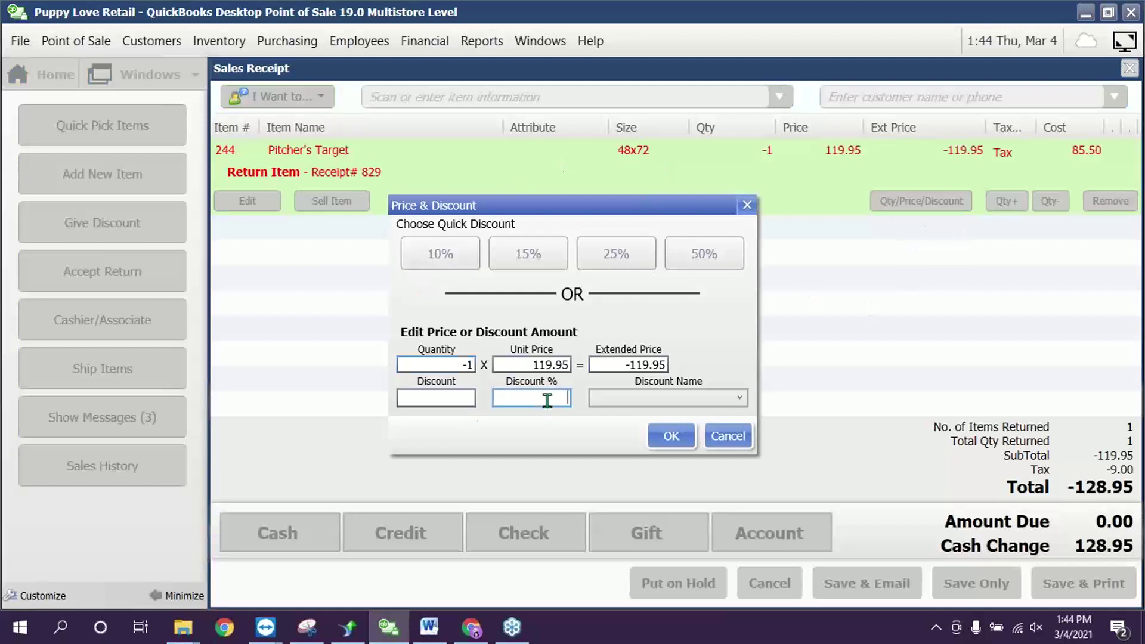
text(15)
click(633, 398)
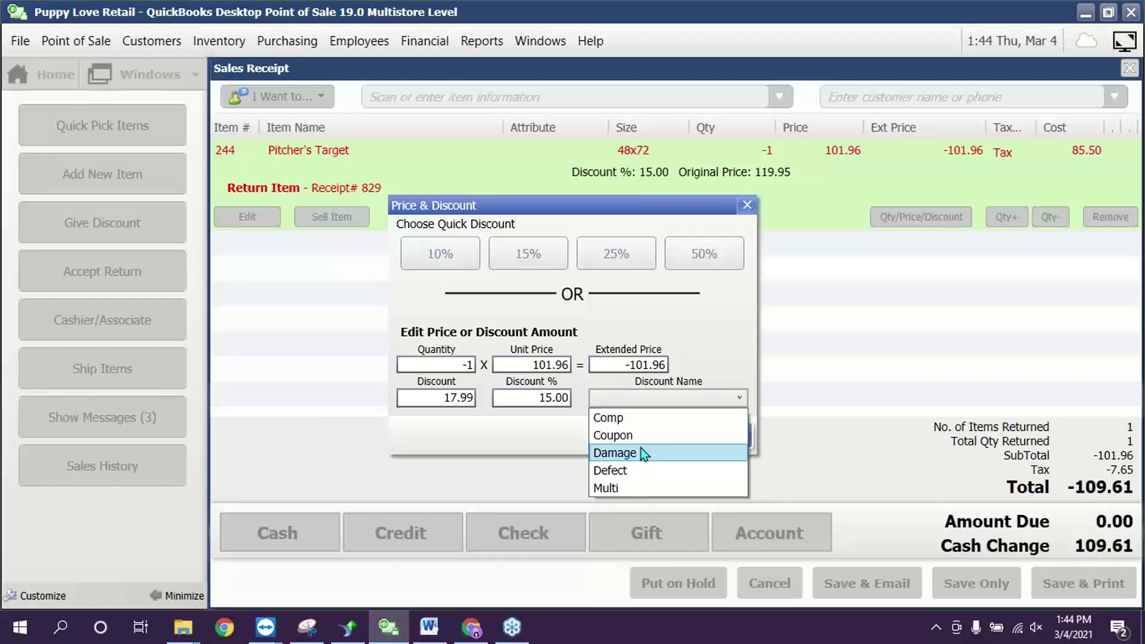
click(628, 485)
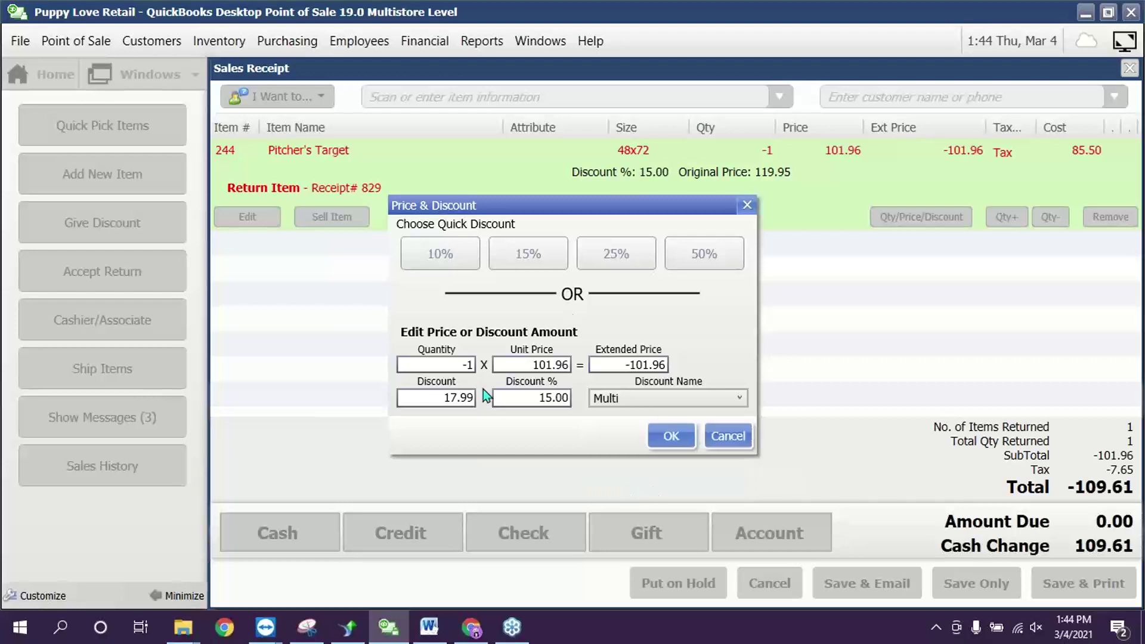
click(669, 437)
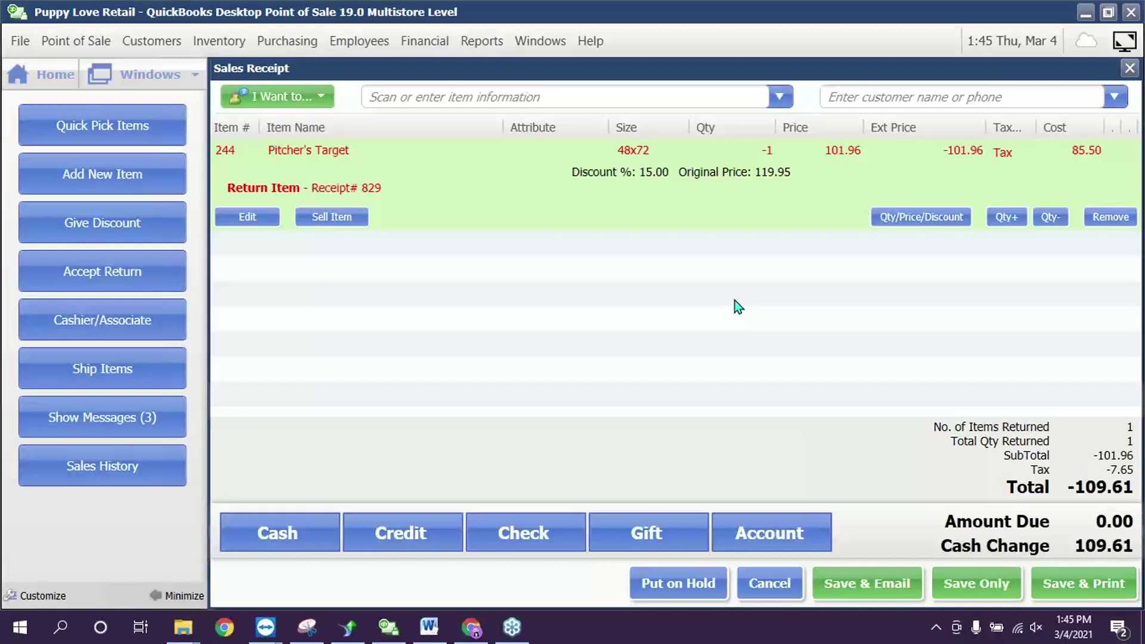
- Switch to the BHD - POS & XZ.doc Word document from the taskbar
click(428, 627)
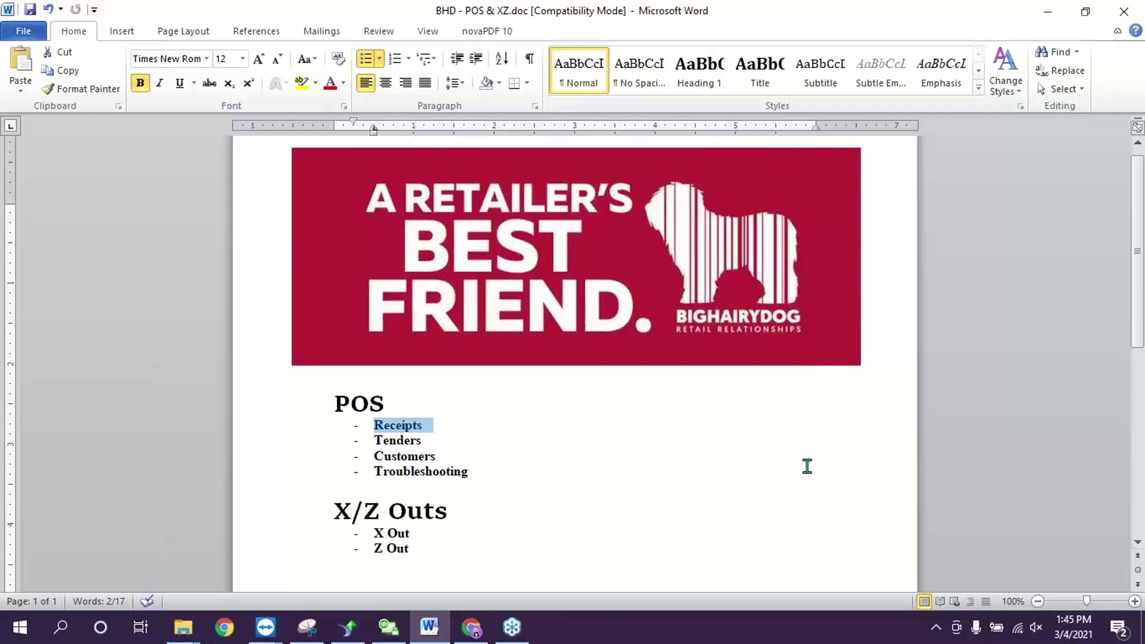
- Insert the contact's e-mail address as a hyperlinked first line above the POS heading
click(334, 374)
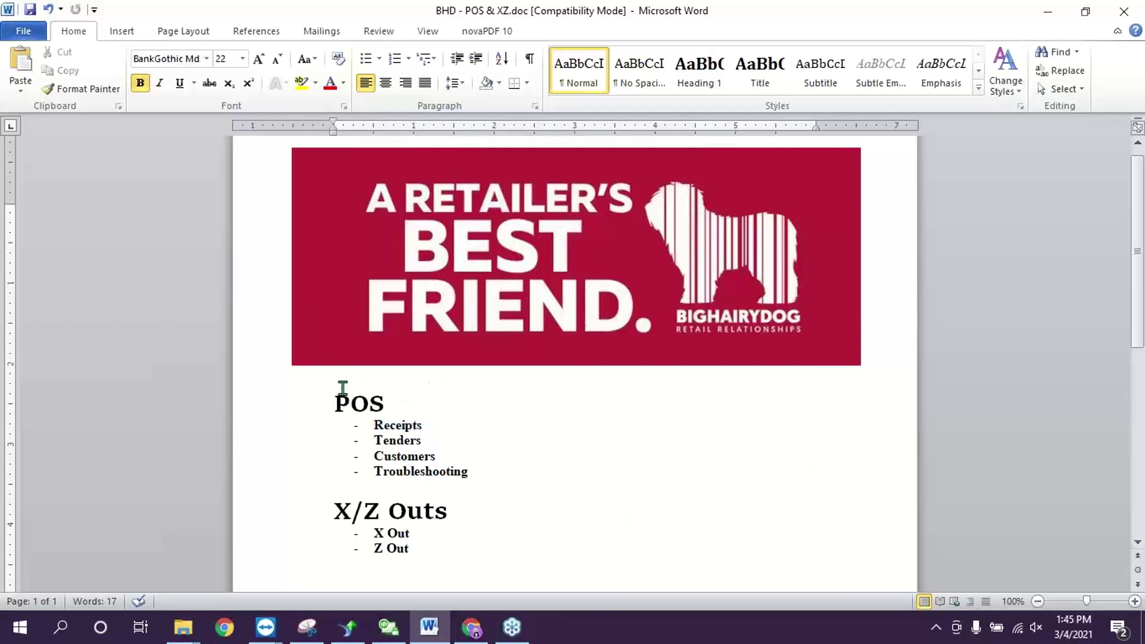
key(Return)
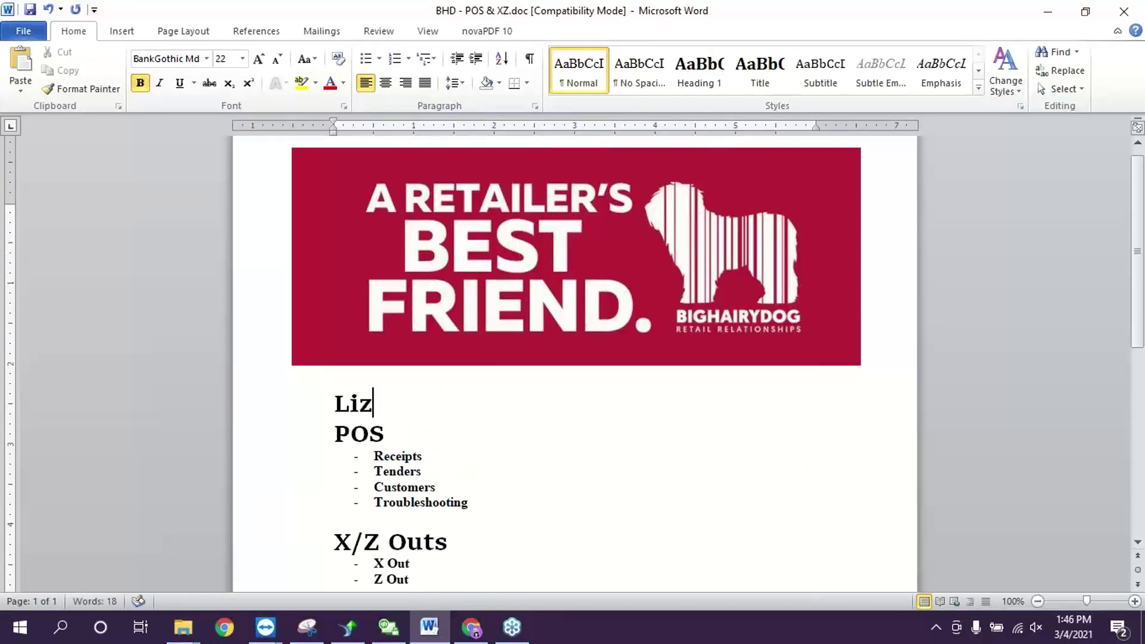
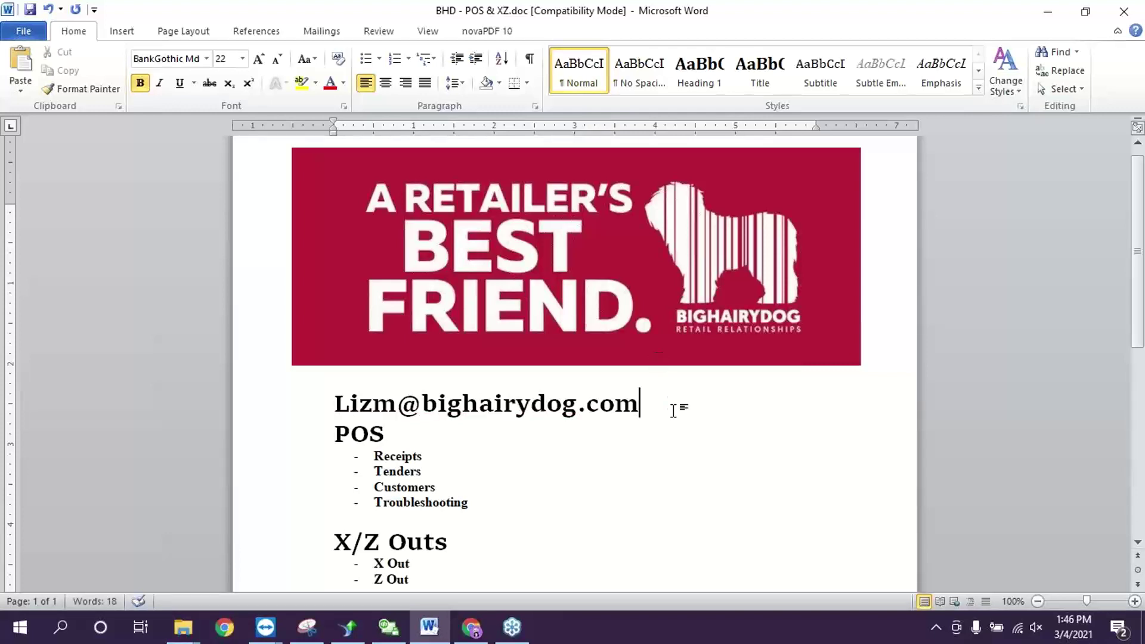
key(Return)
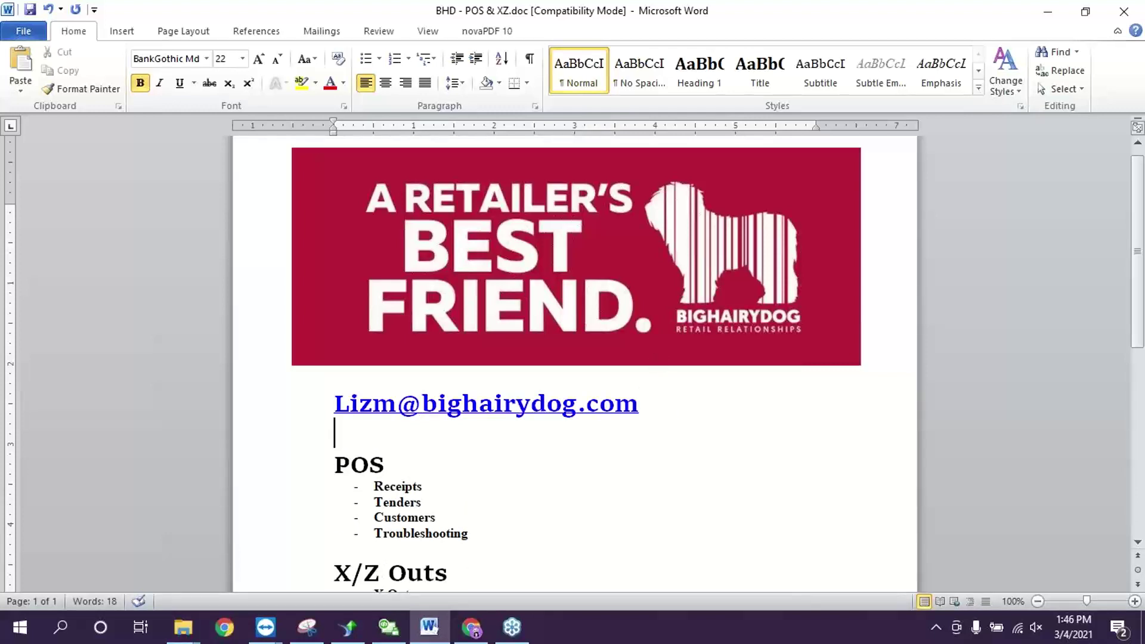